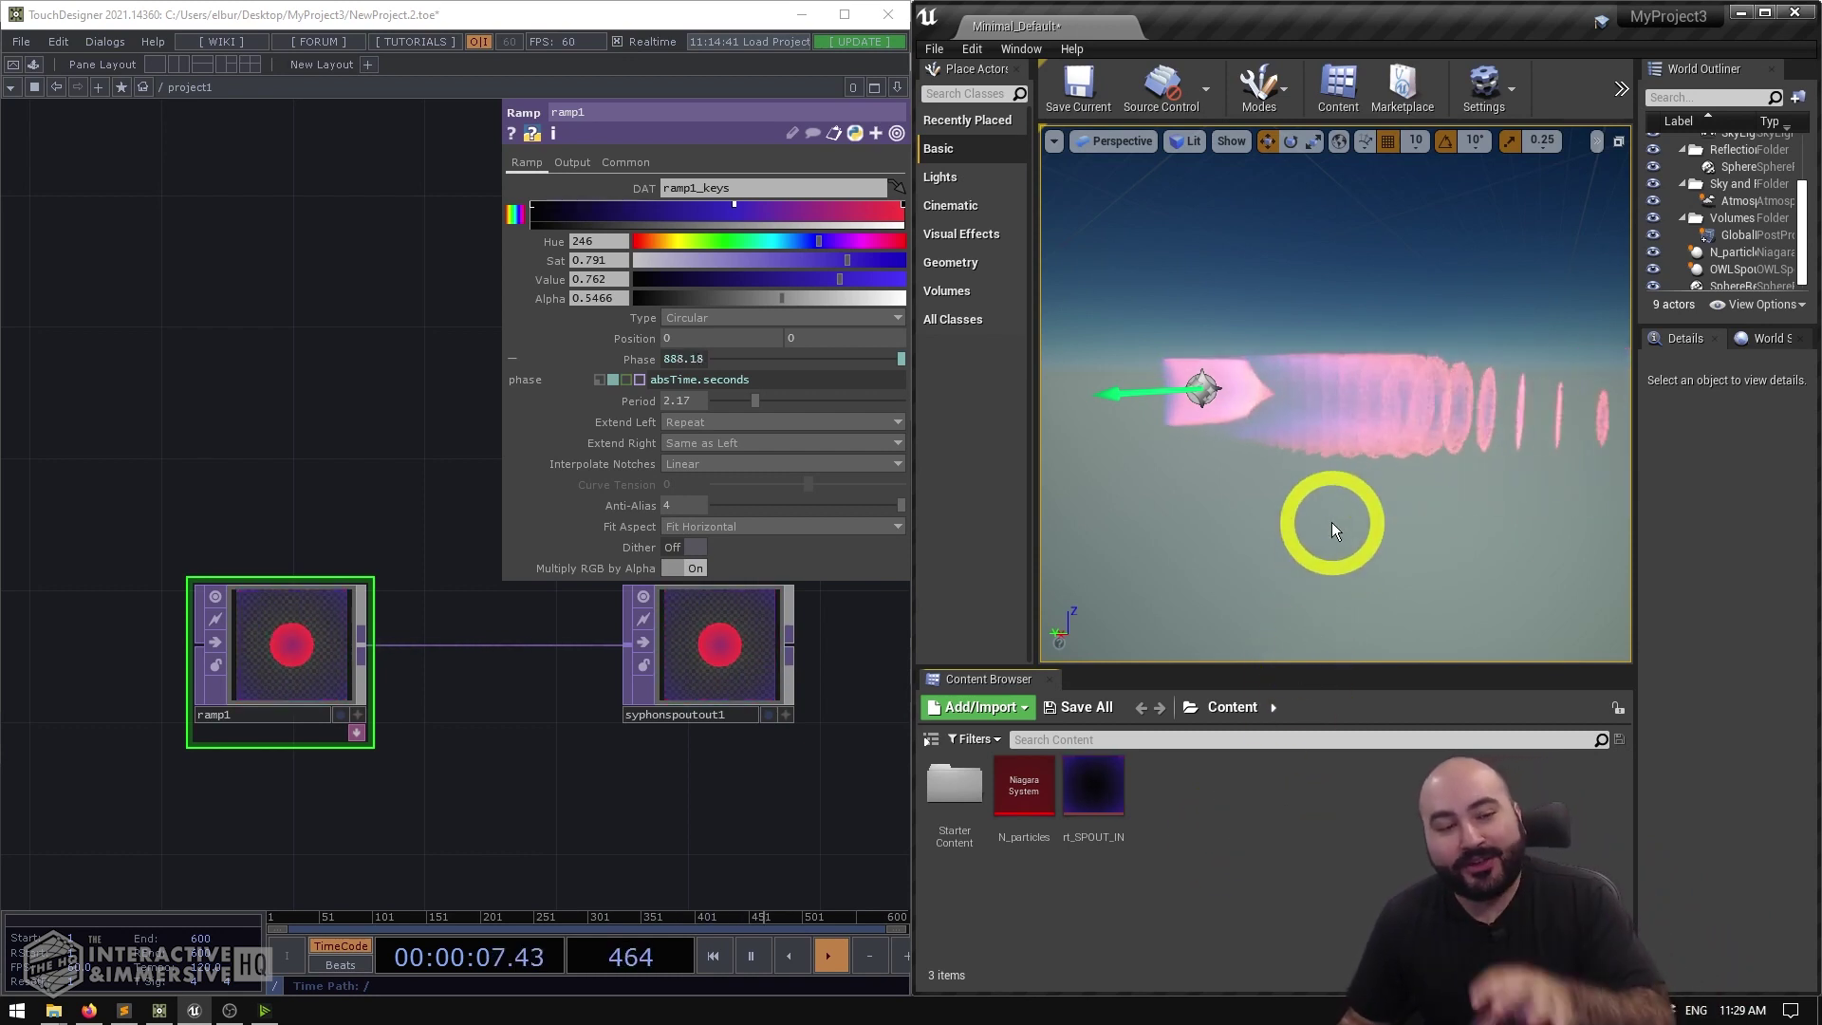
Step: Inspect the parameters of the ramp1 and syphonspoutout1 operators in TouchDesigner
left_click(322, 643)
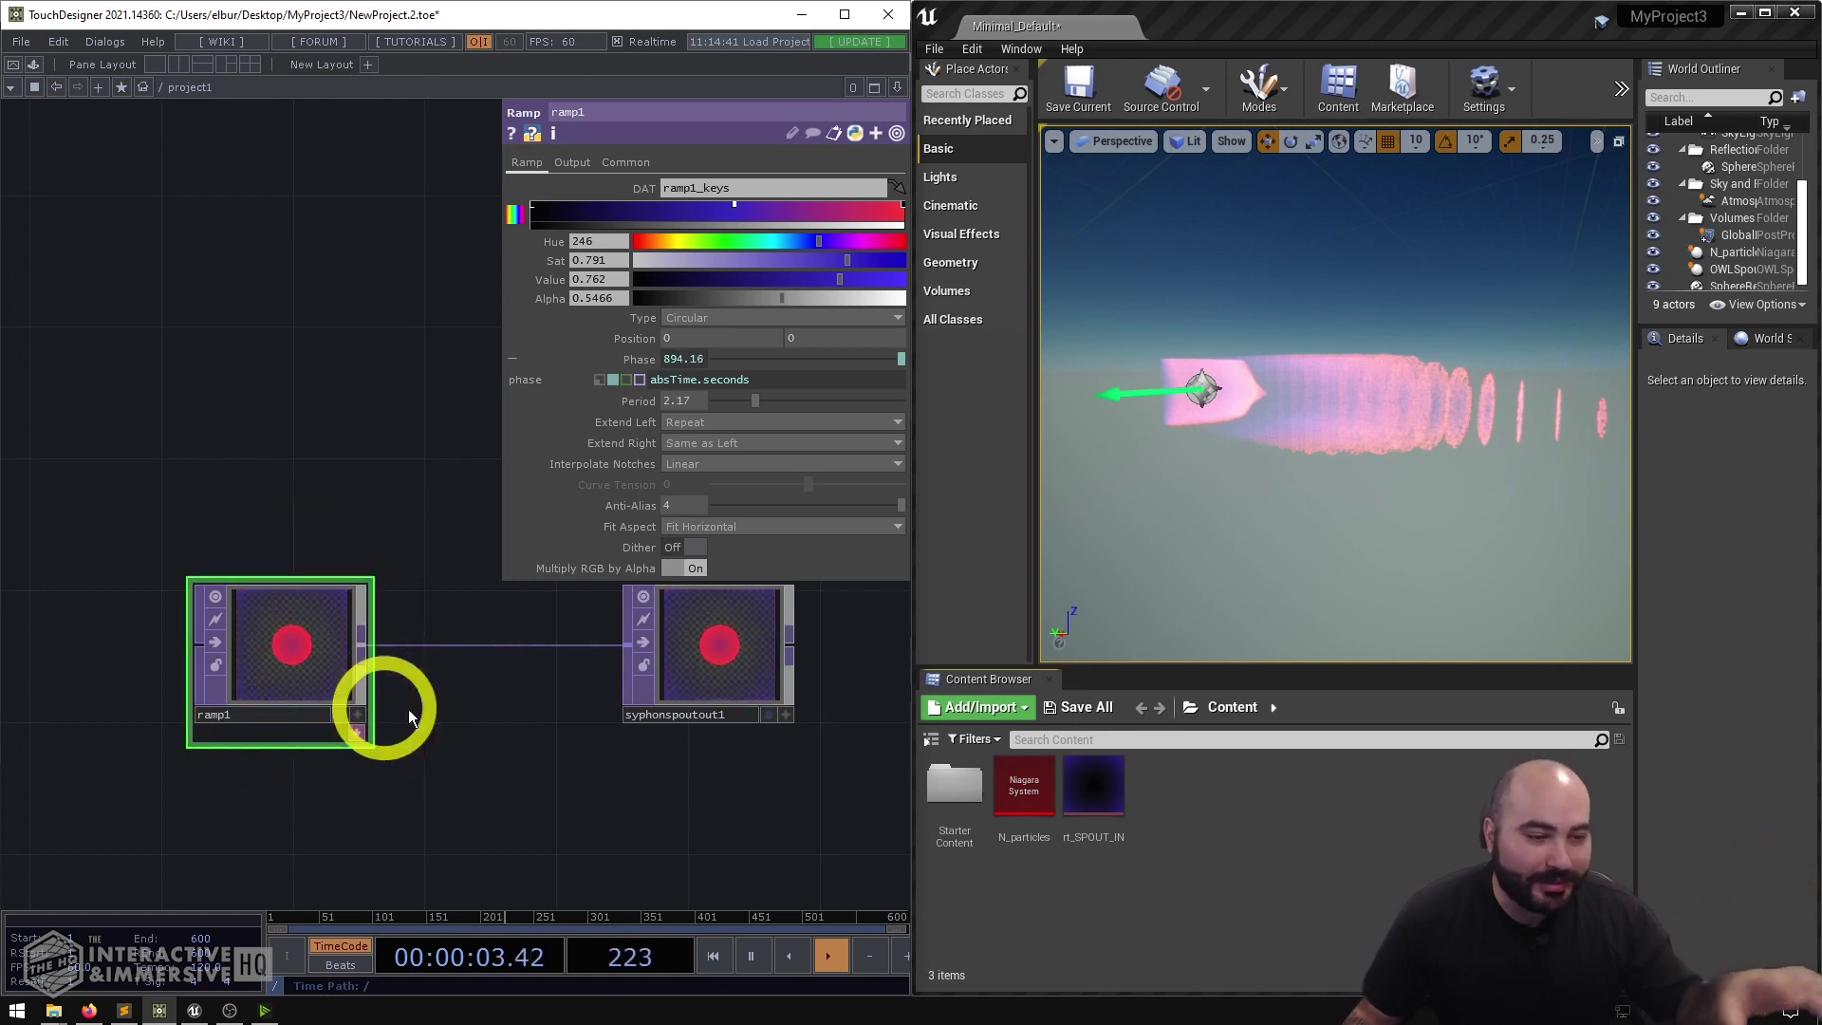
left_click(757, 655)
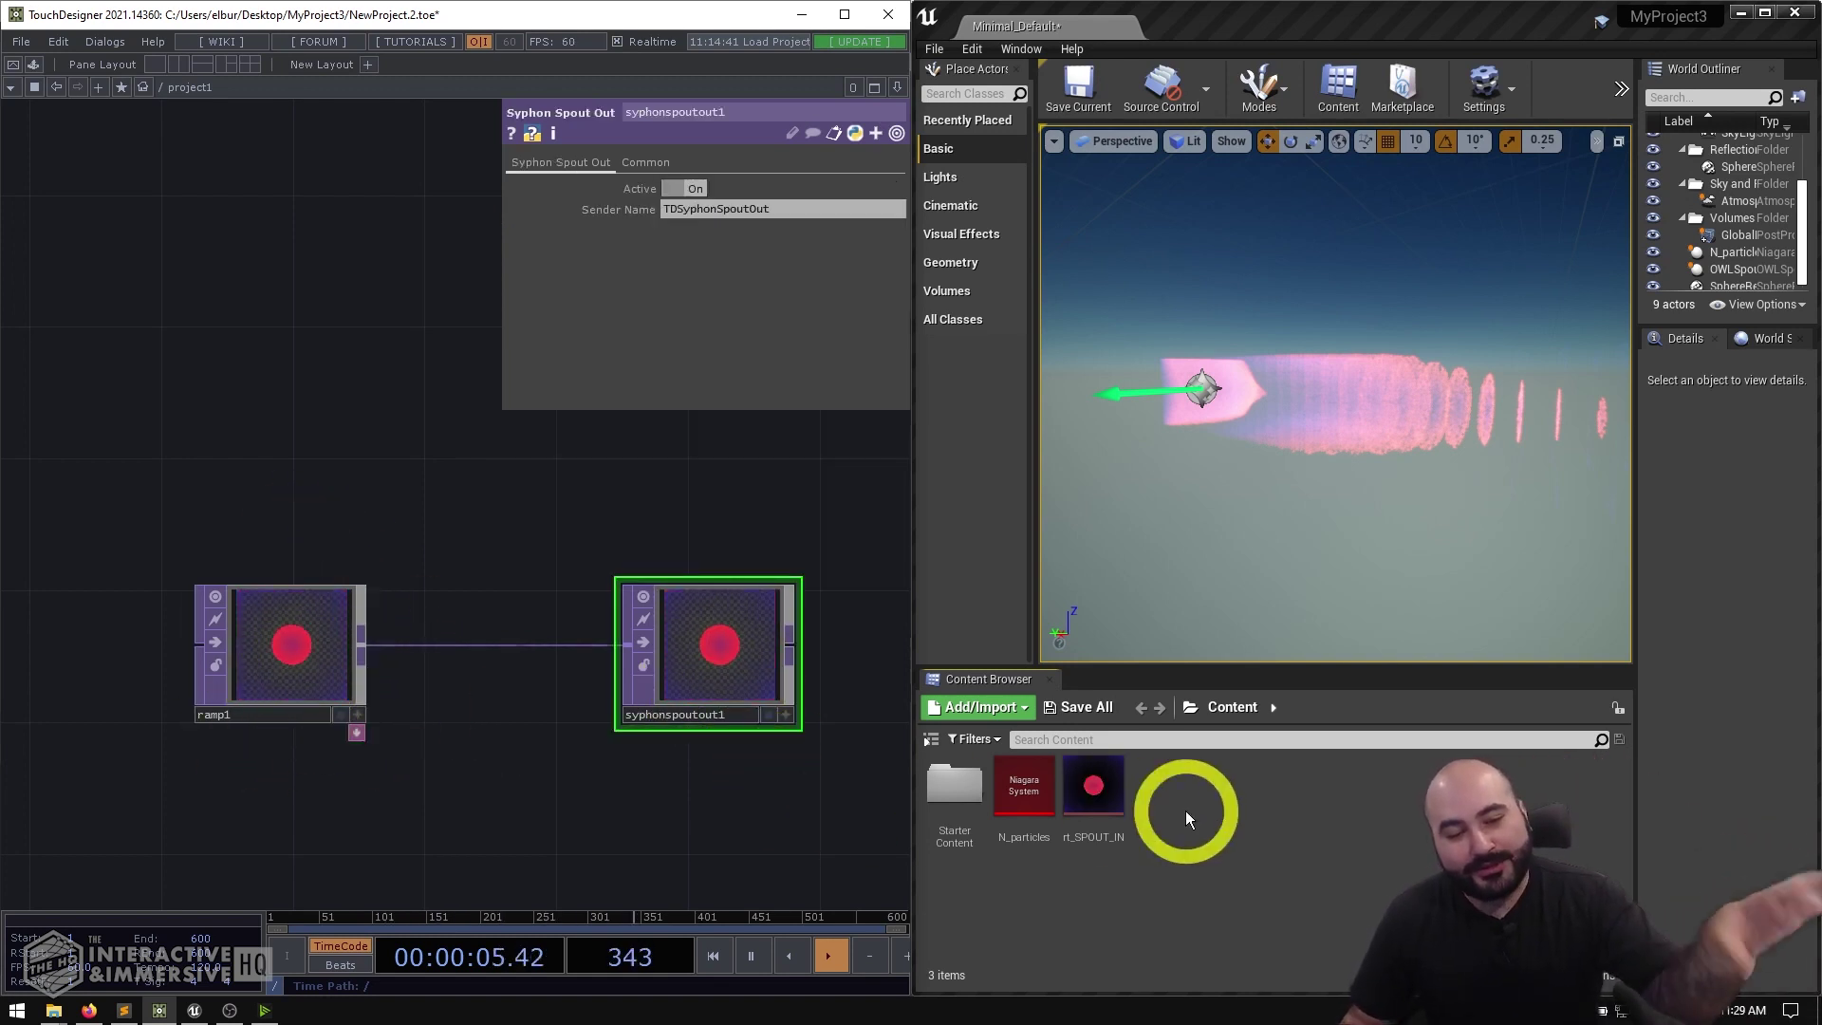
left_click(1241, 825)
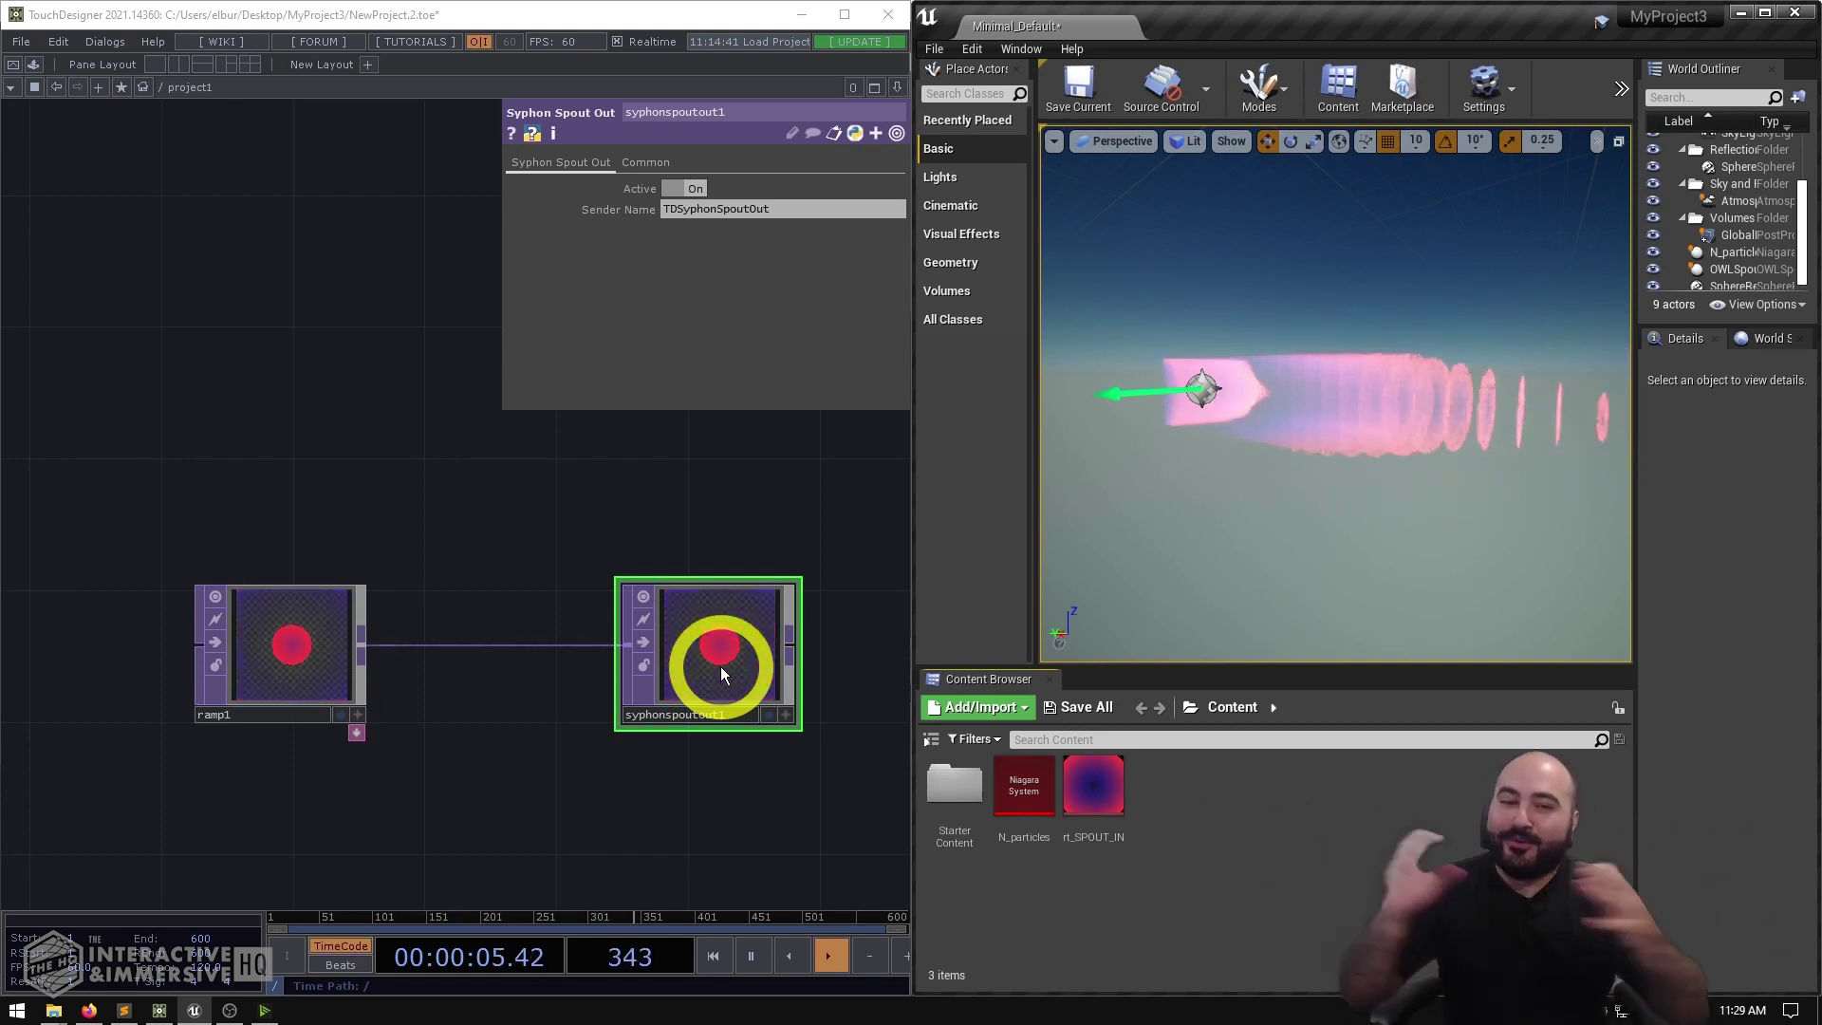
Step: Set the ramp1 type to Radial in TouchDesigner and view the resulting particles in the Unreal viewport
left_click(294, 629)
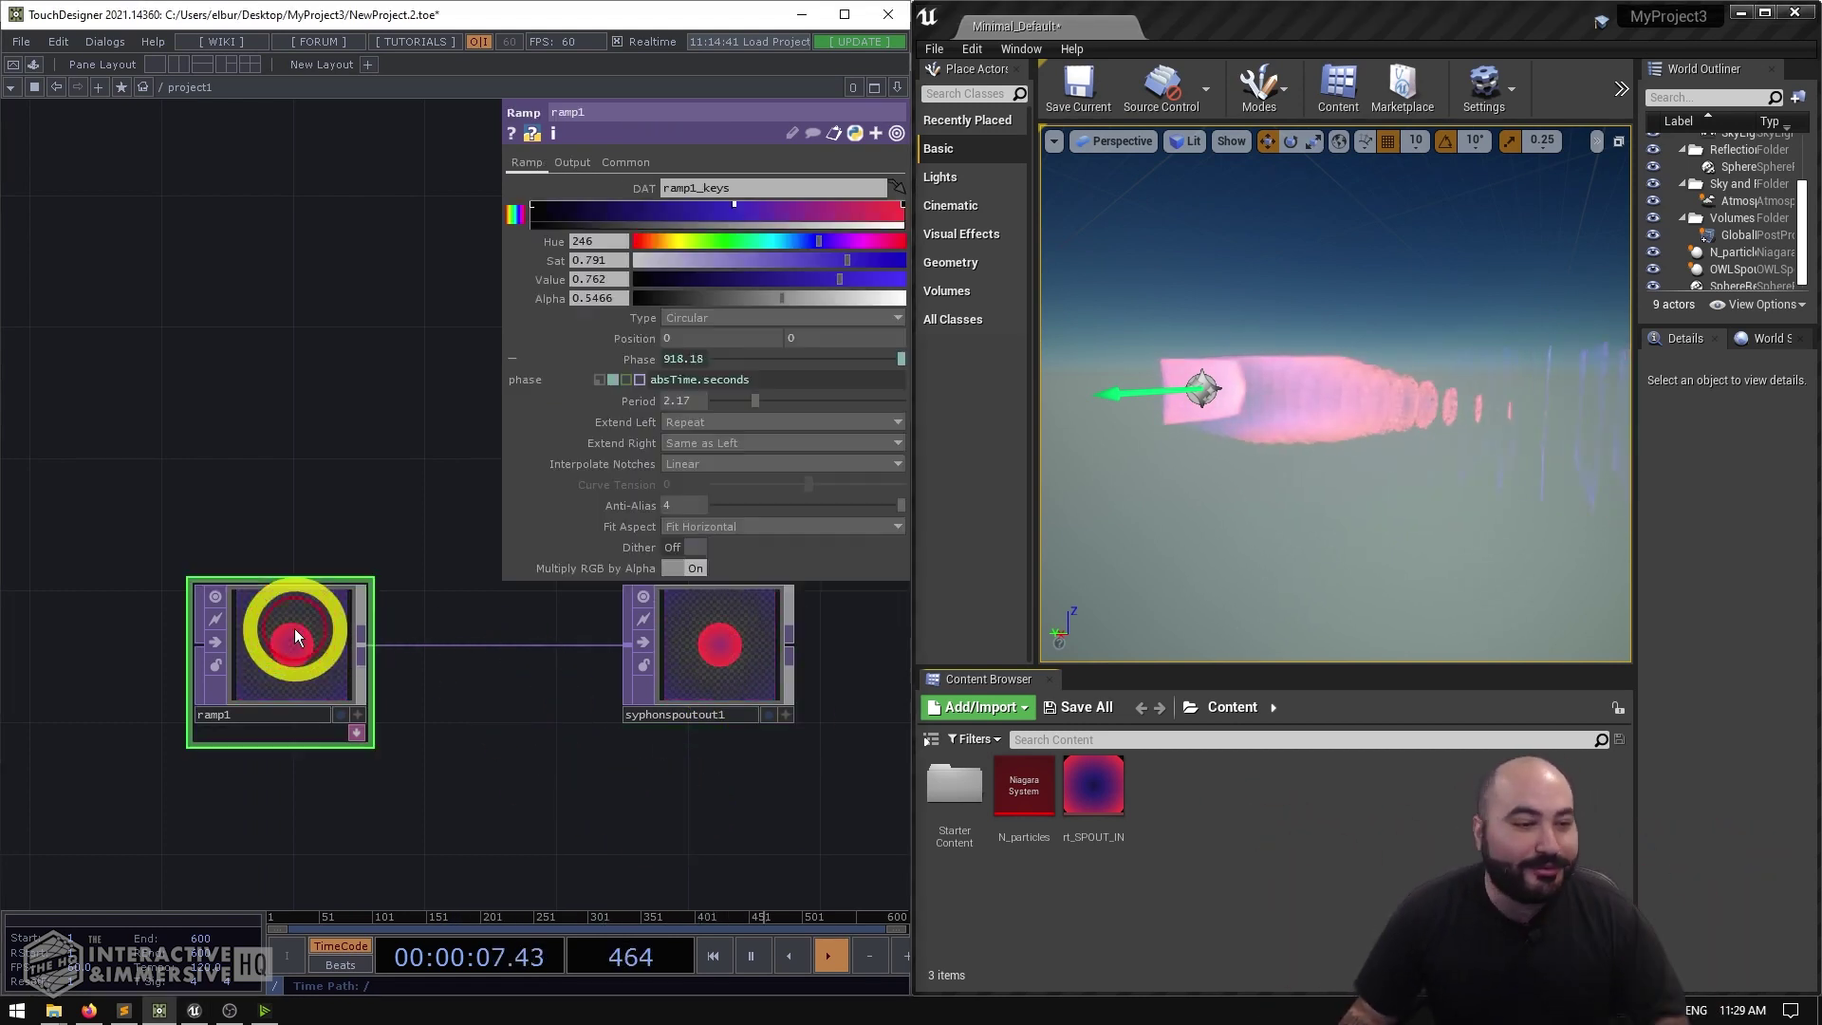
left_click(673, 324)
left_click(679, 358)
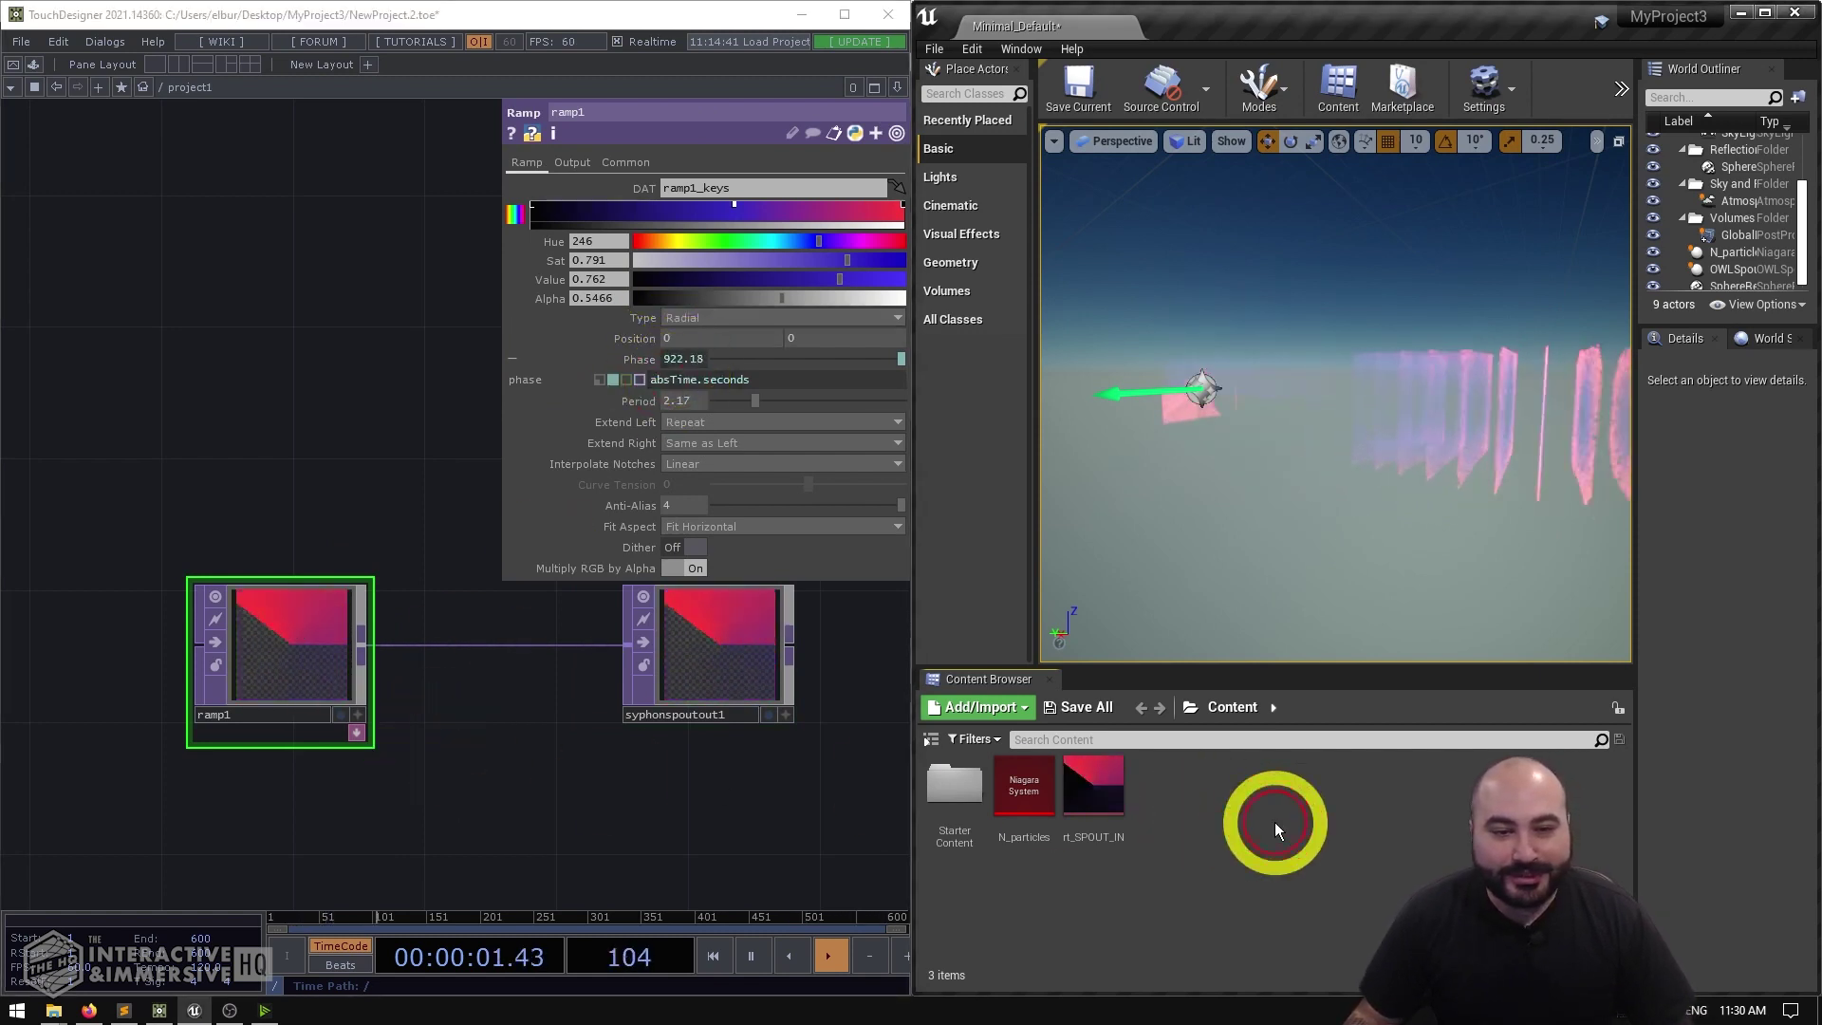
right_click_drag(1288, 528, 1116, 477)
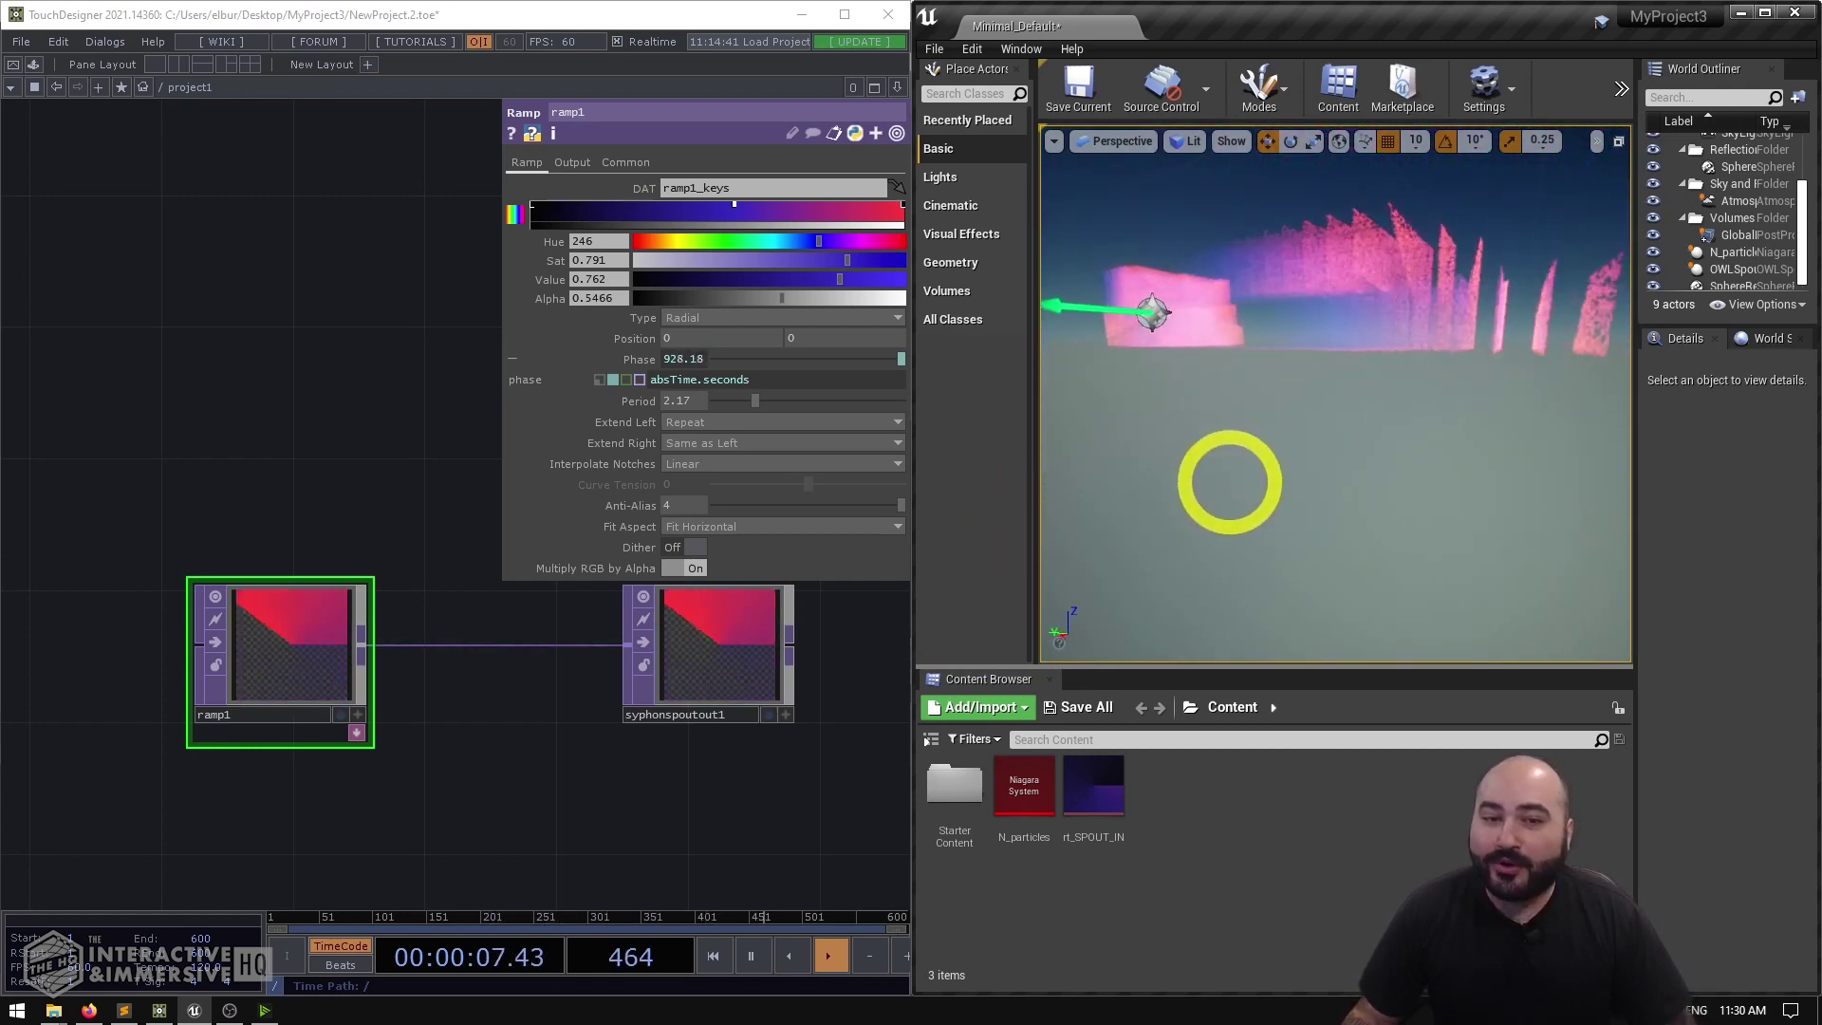
right_click_drag(1248, 480, 1255, 455)
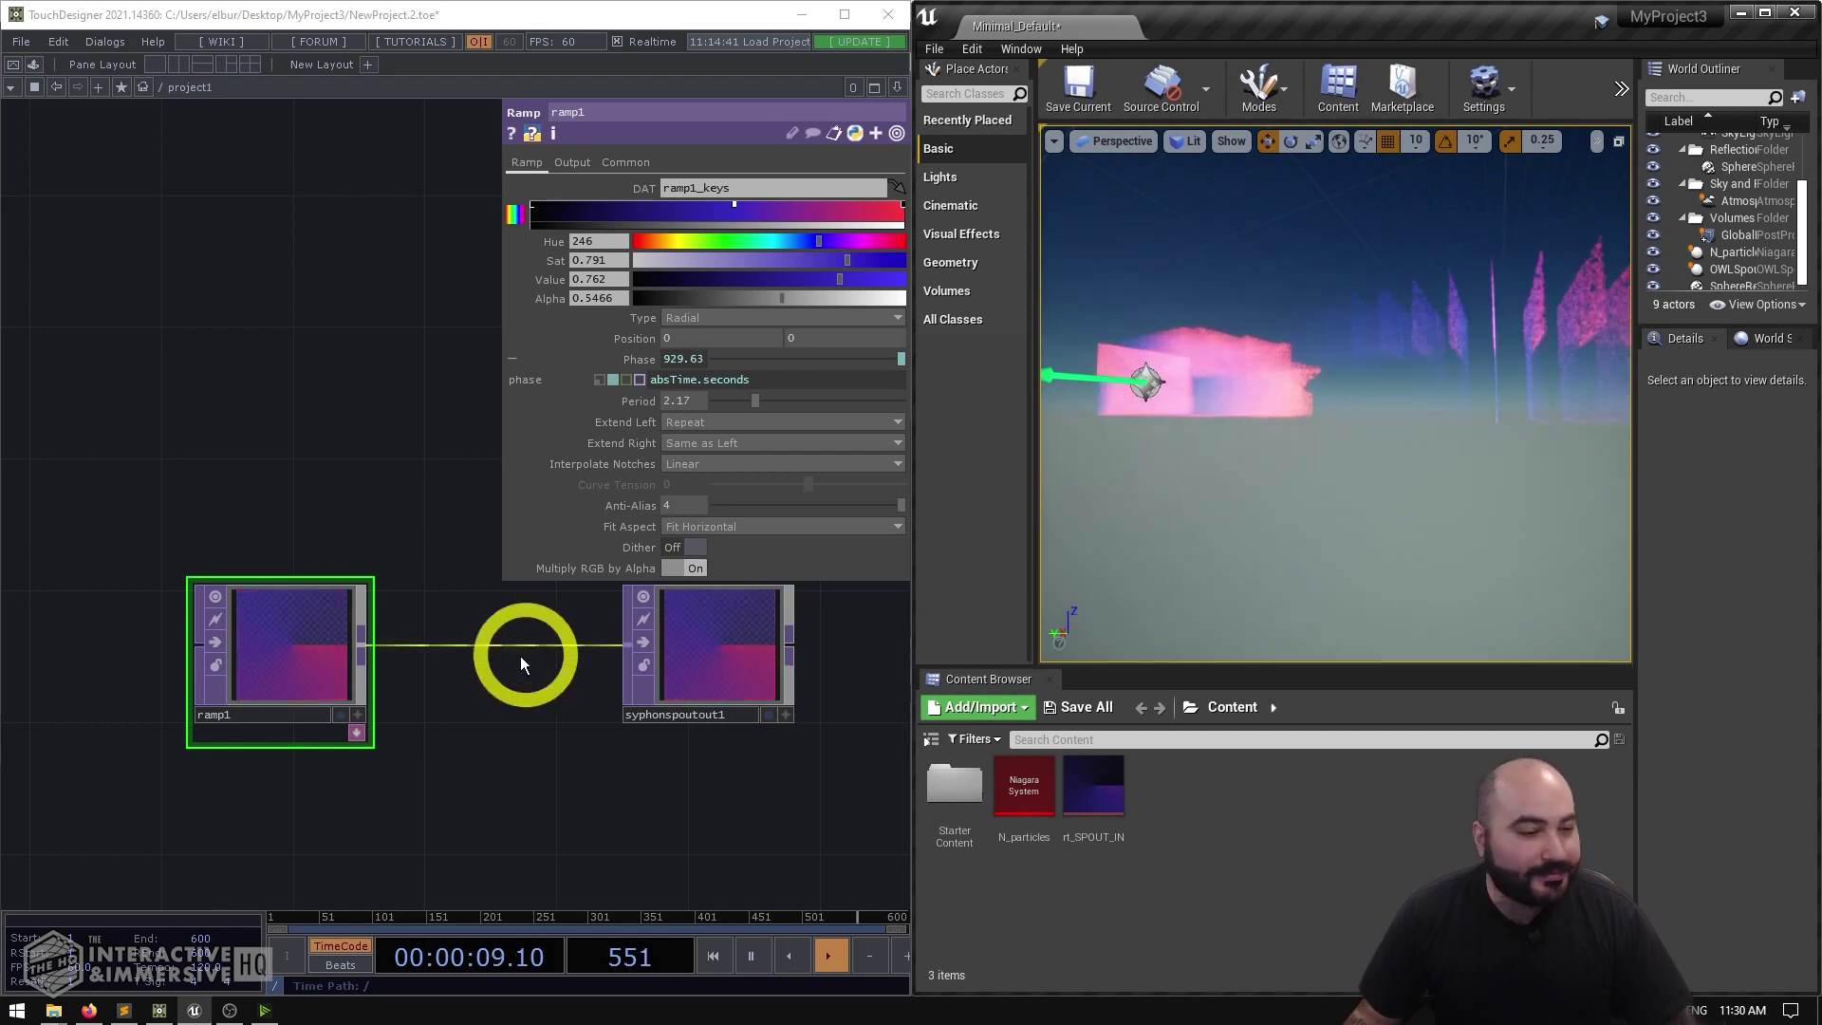
Step: Review the Syphon Spout Out settings of syphonspoutout1, including its sender name, in TouchDesigner
left_click(630, 749)
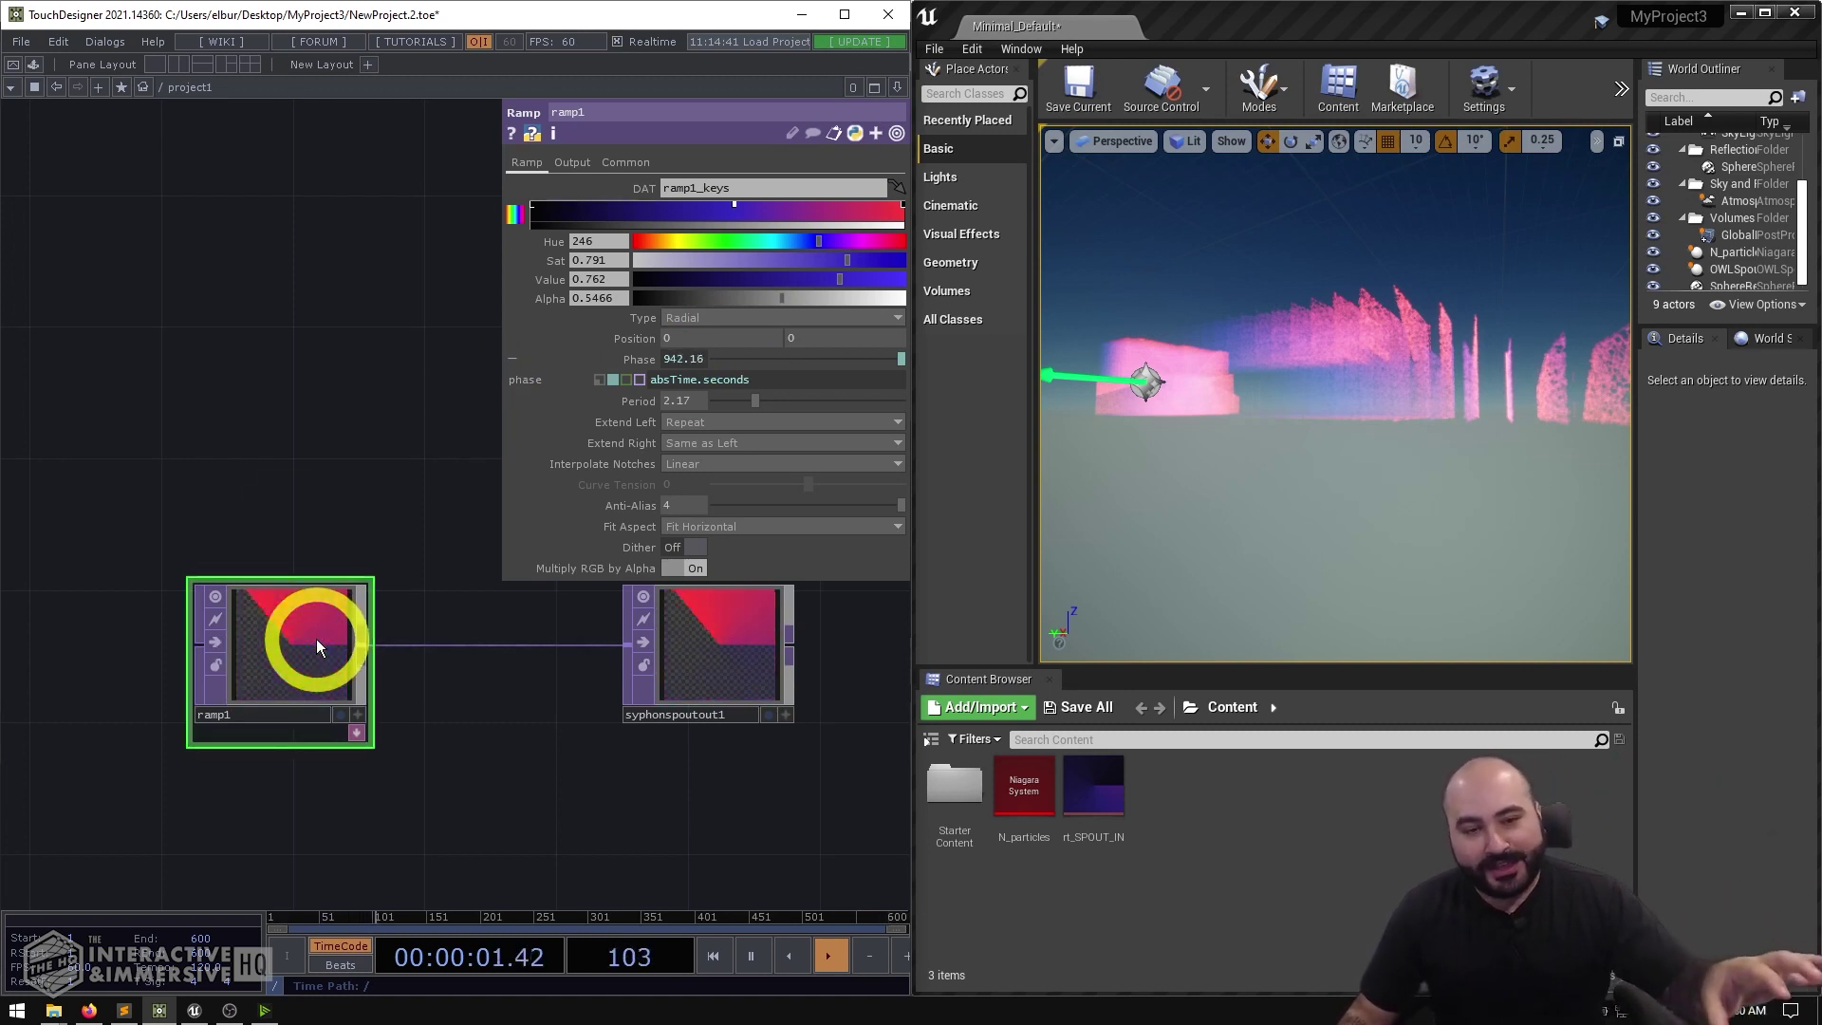
left_click(742, 664)
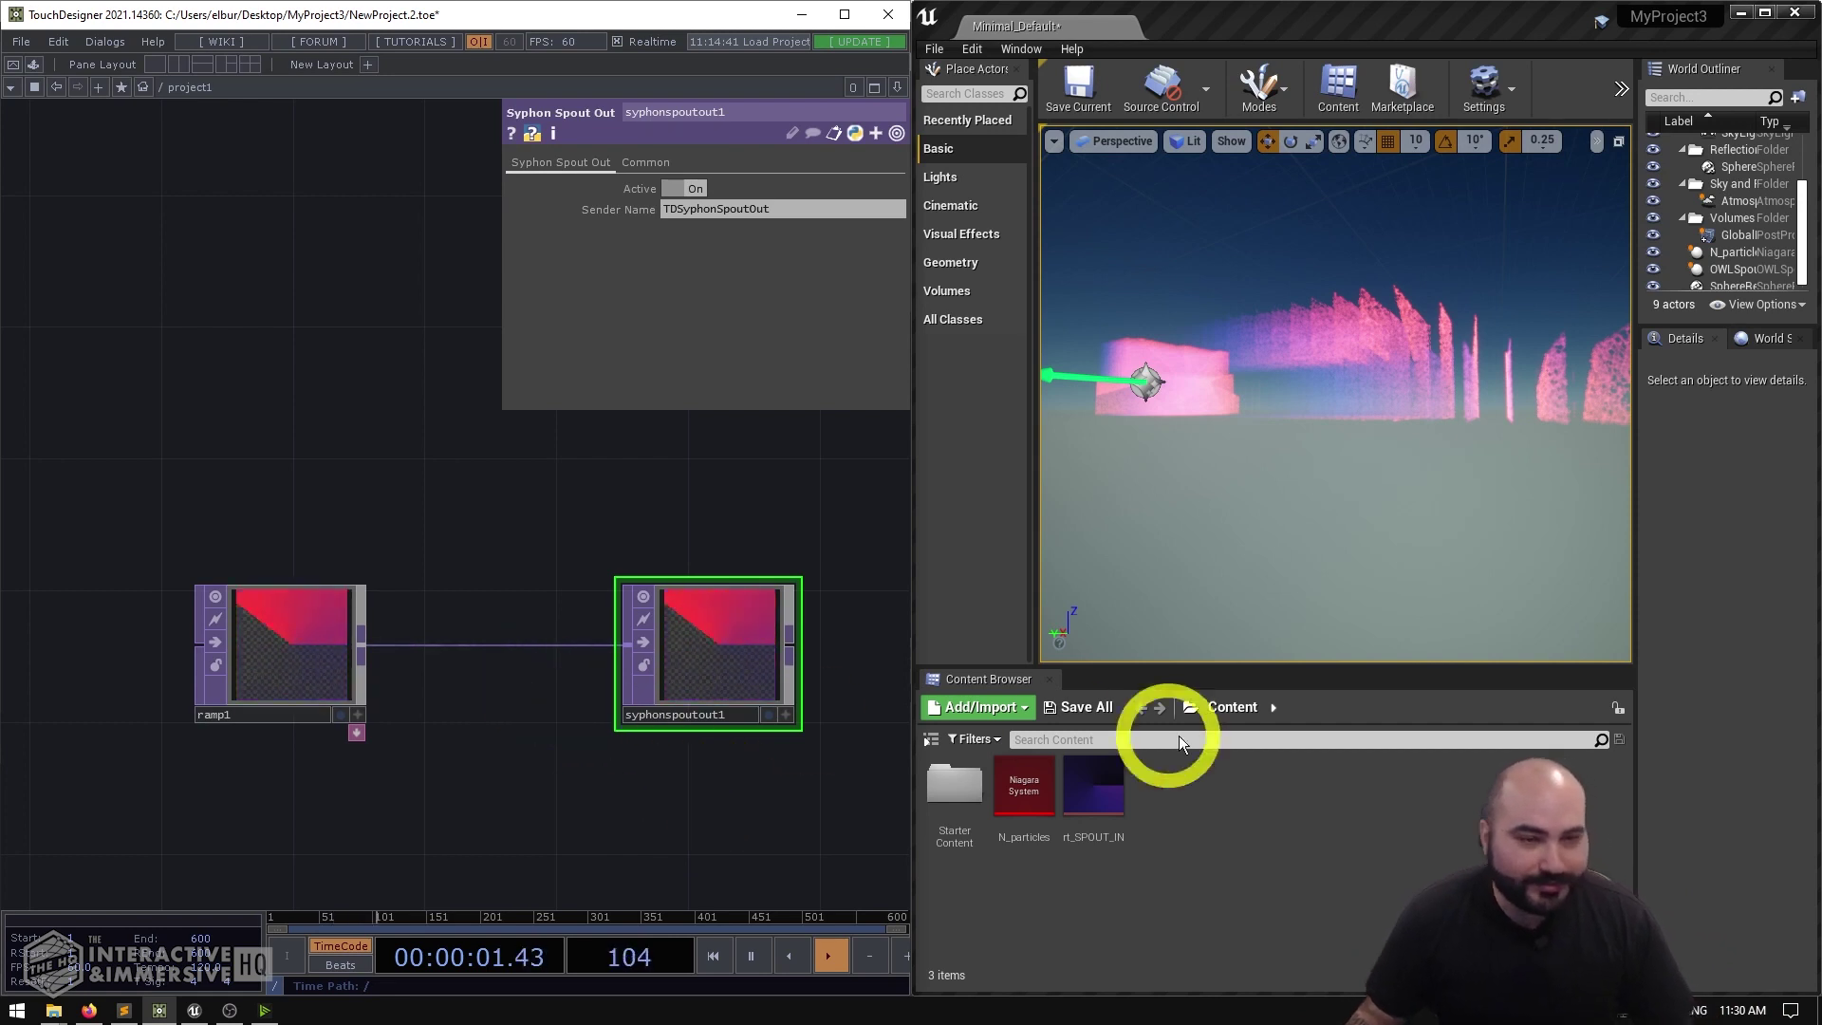
left_click(1243, 816)
Step: Maximize the Unreal editor and search its plugins for "spout" to check the Off World Live Livestreaming Camera plugin
left_click(1763, 16)
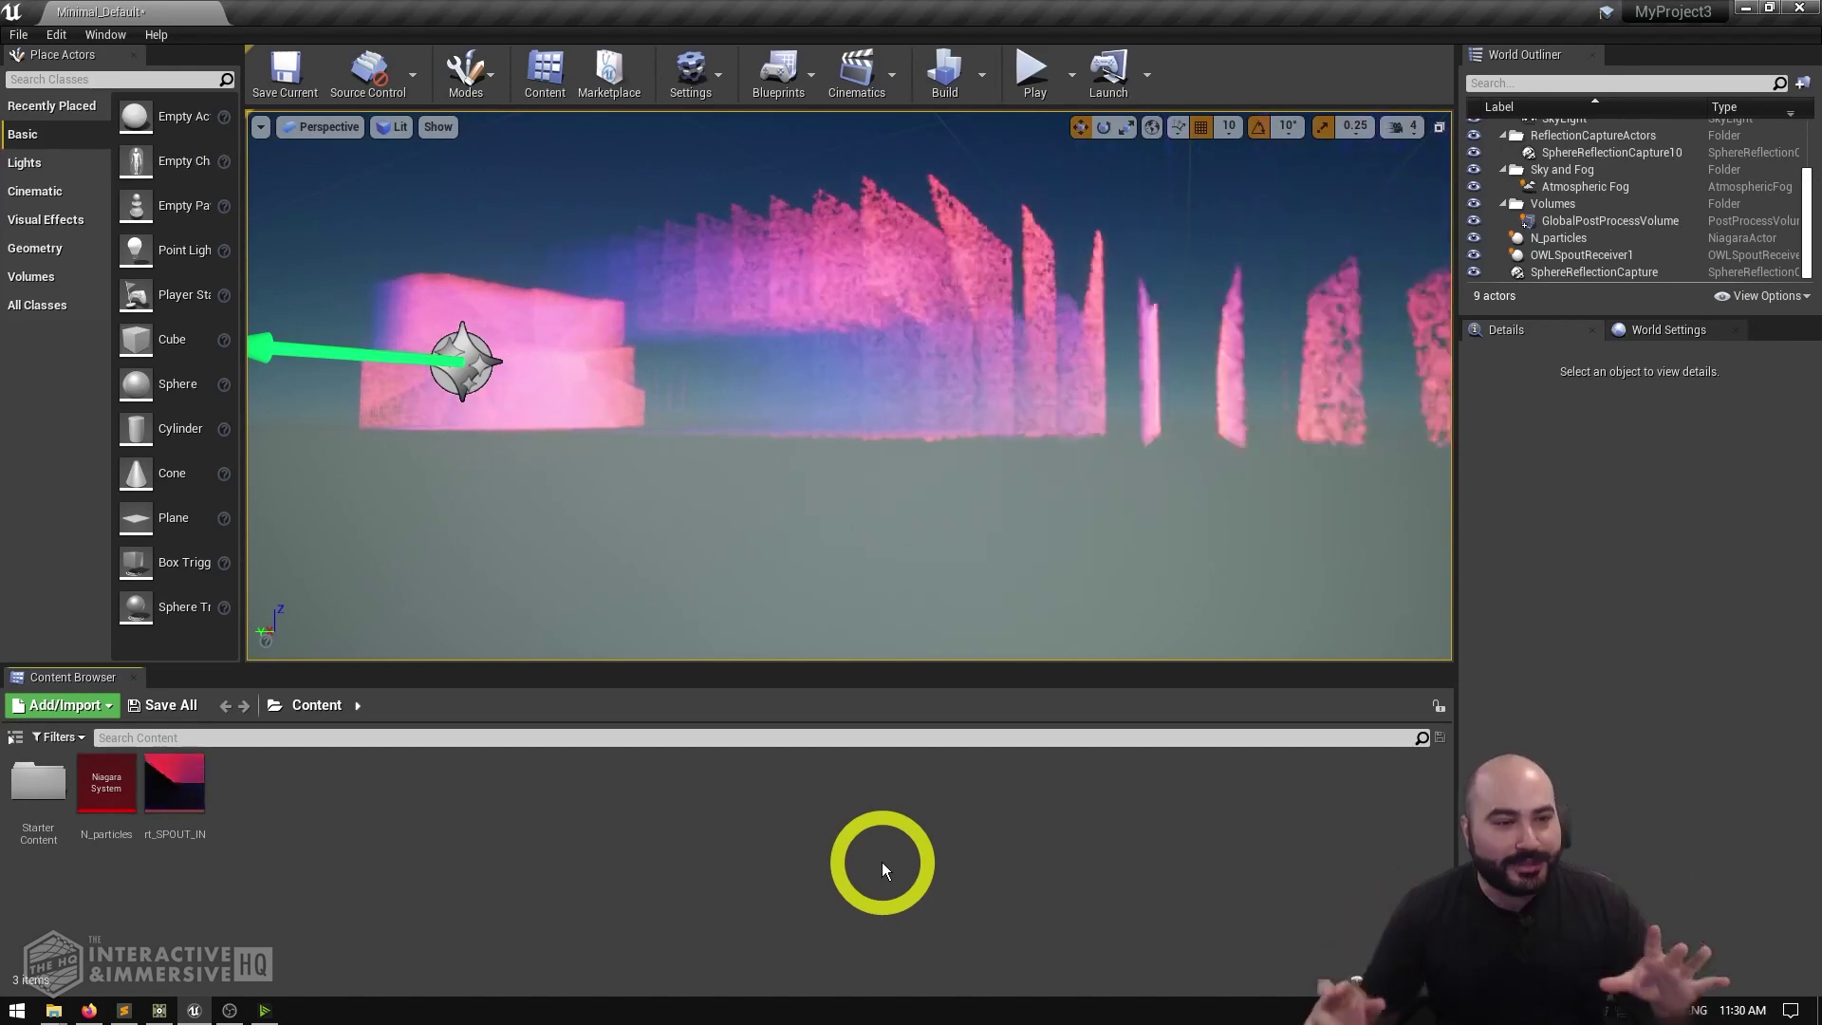
left_click(683, 78)
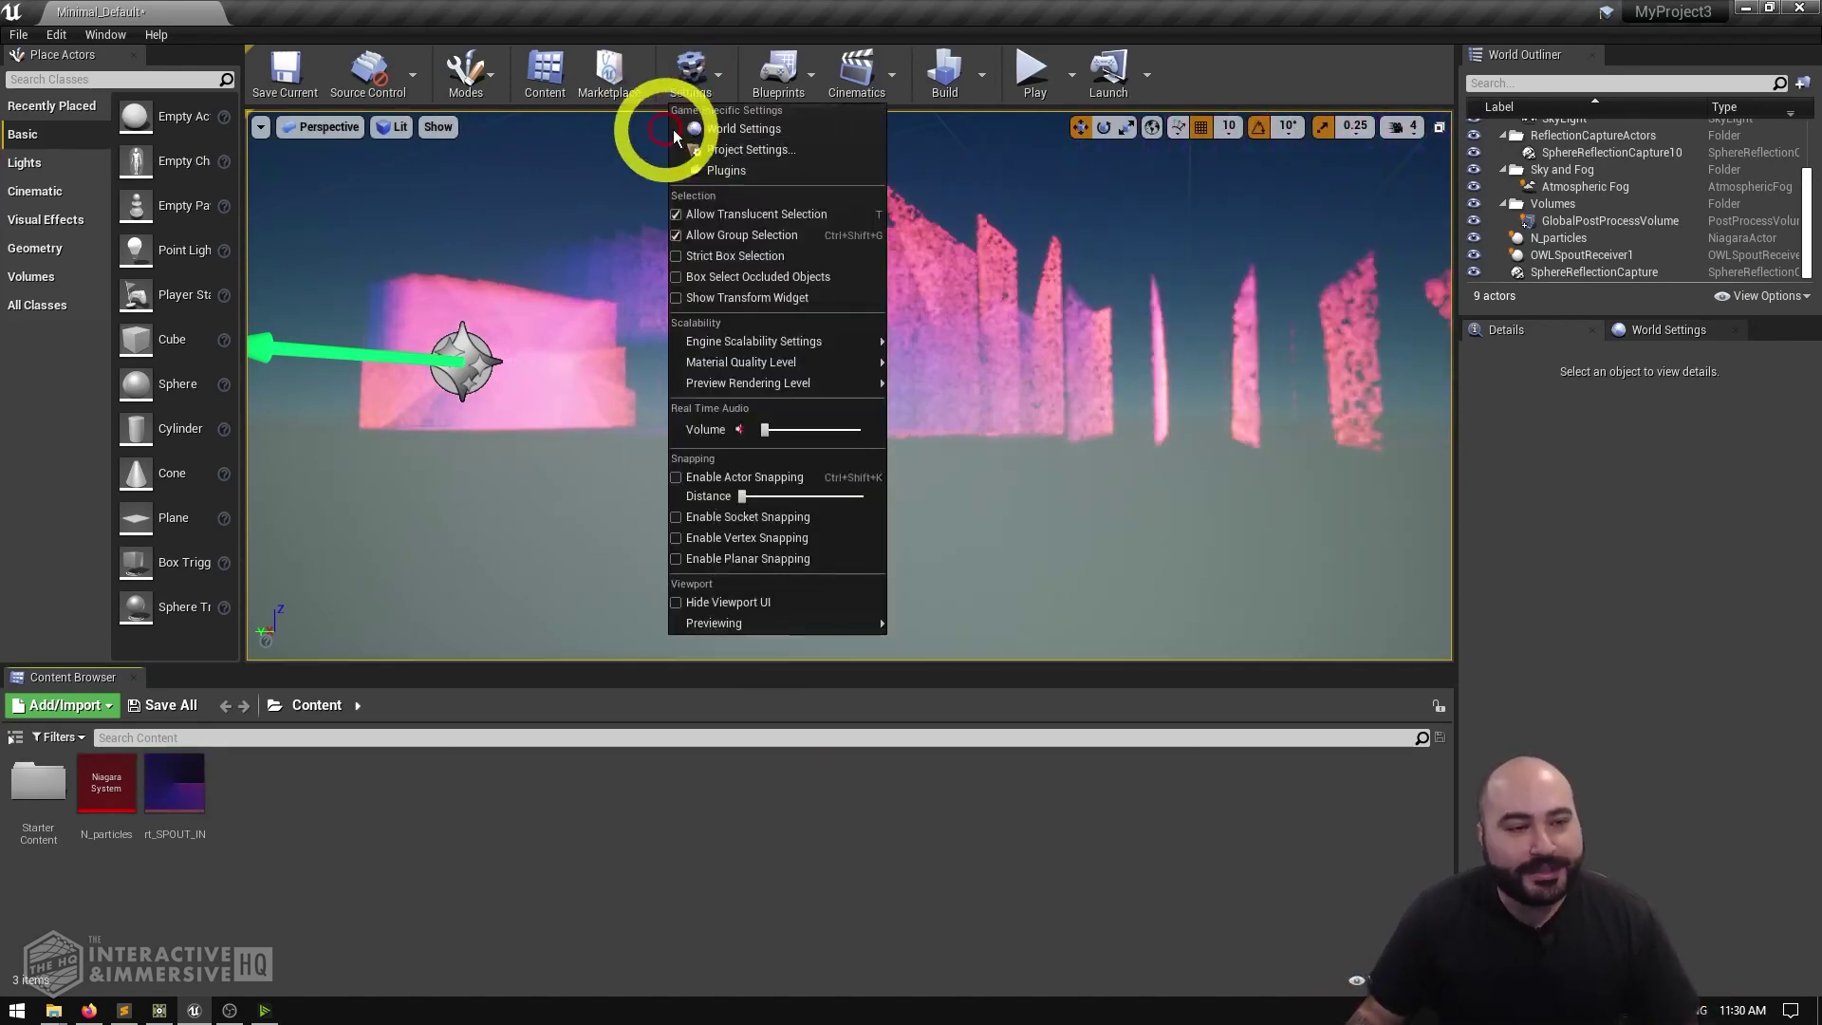
left_click(697, 172)
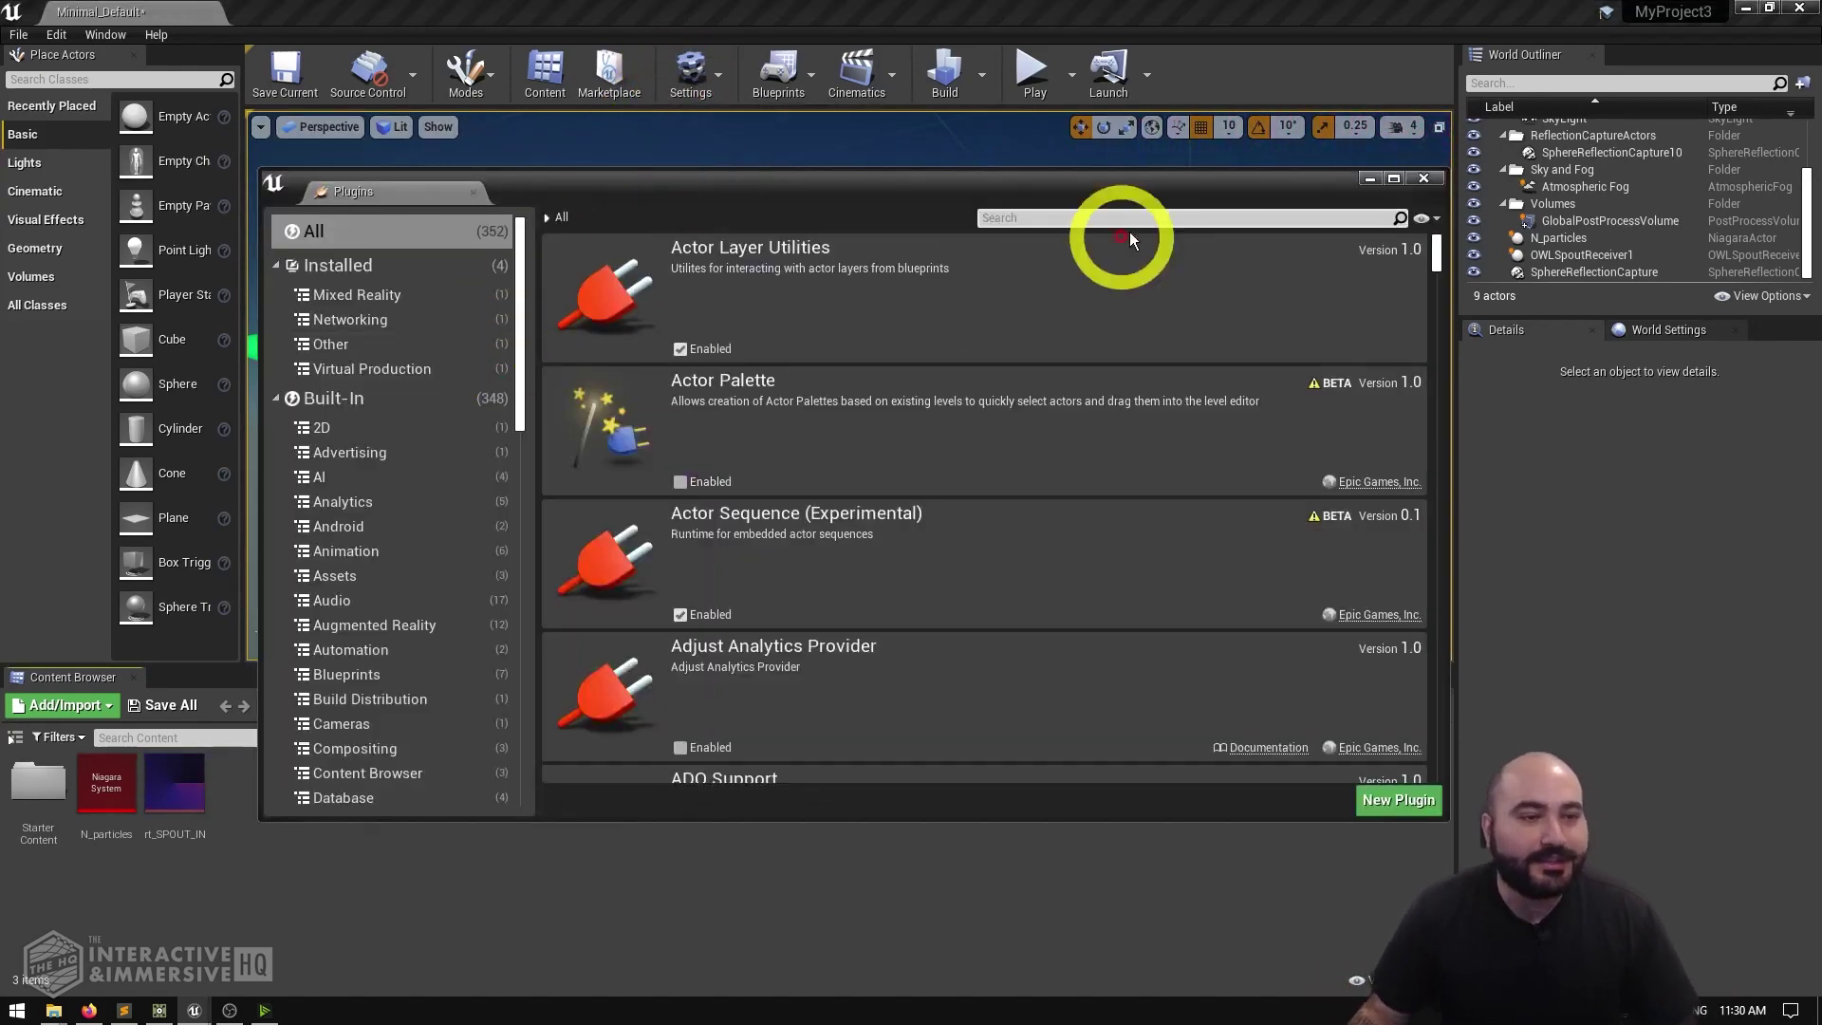
type("spout")
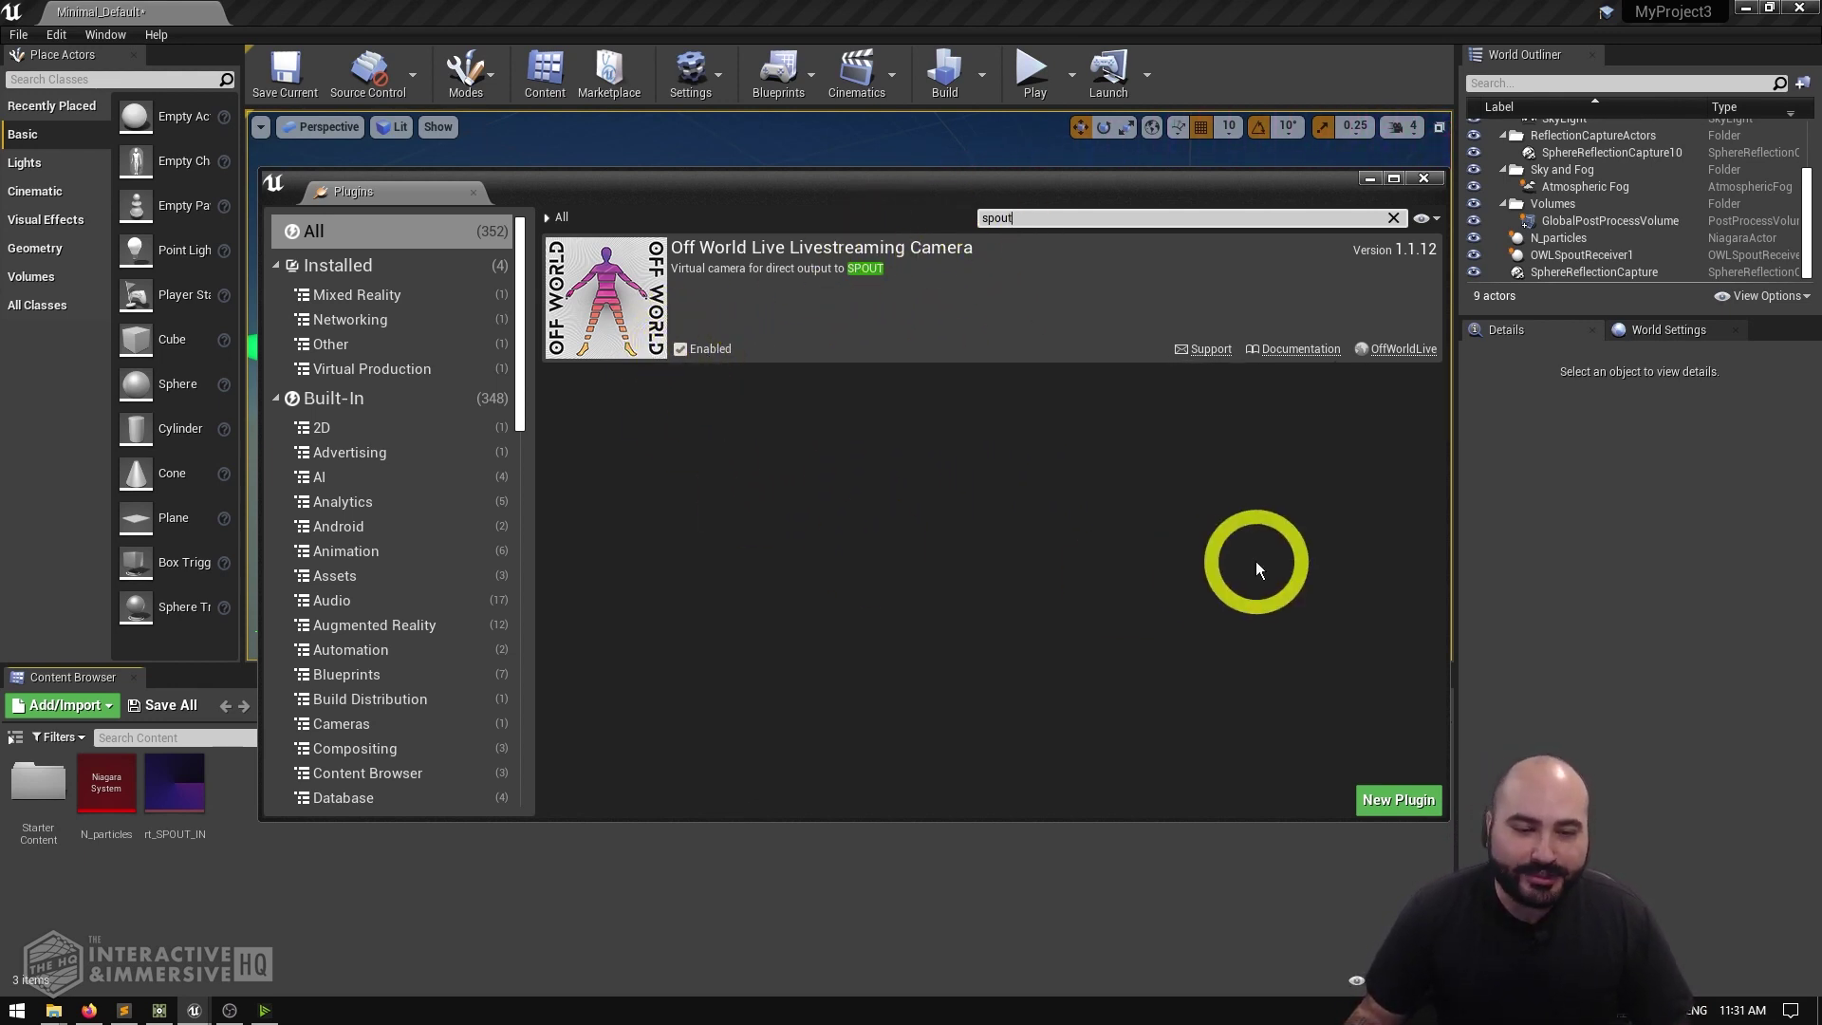
left_click(1424, 180)
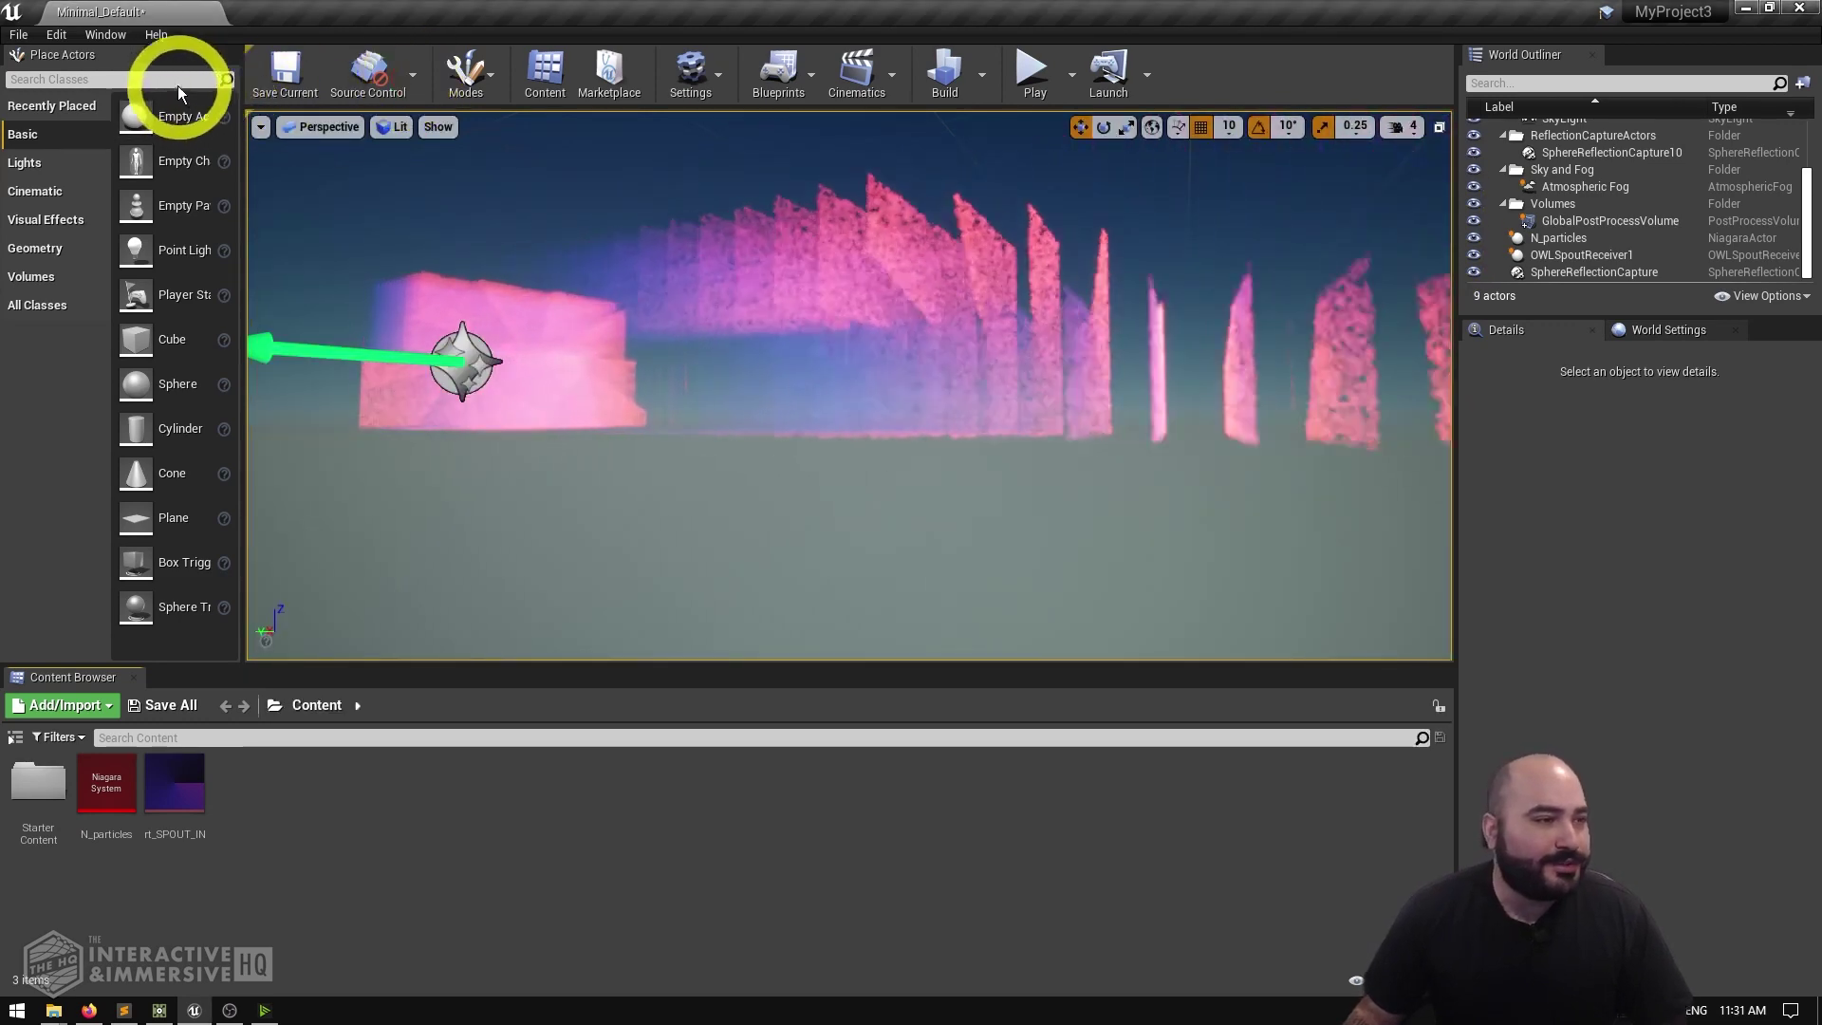
Step: Search the placeable actors for "owl" to find the OWL Spout Receiver, and select the scene's existing OWLSpoutReceiver1
type("owl")
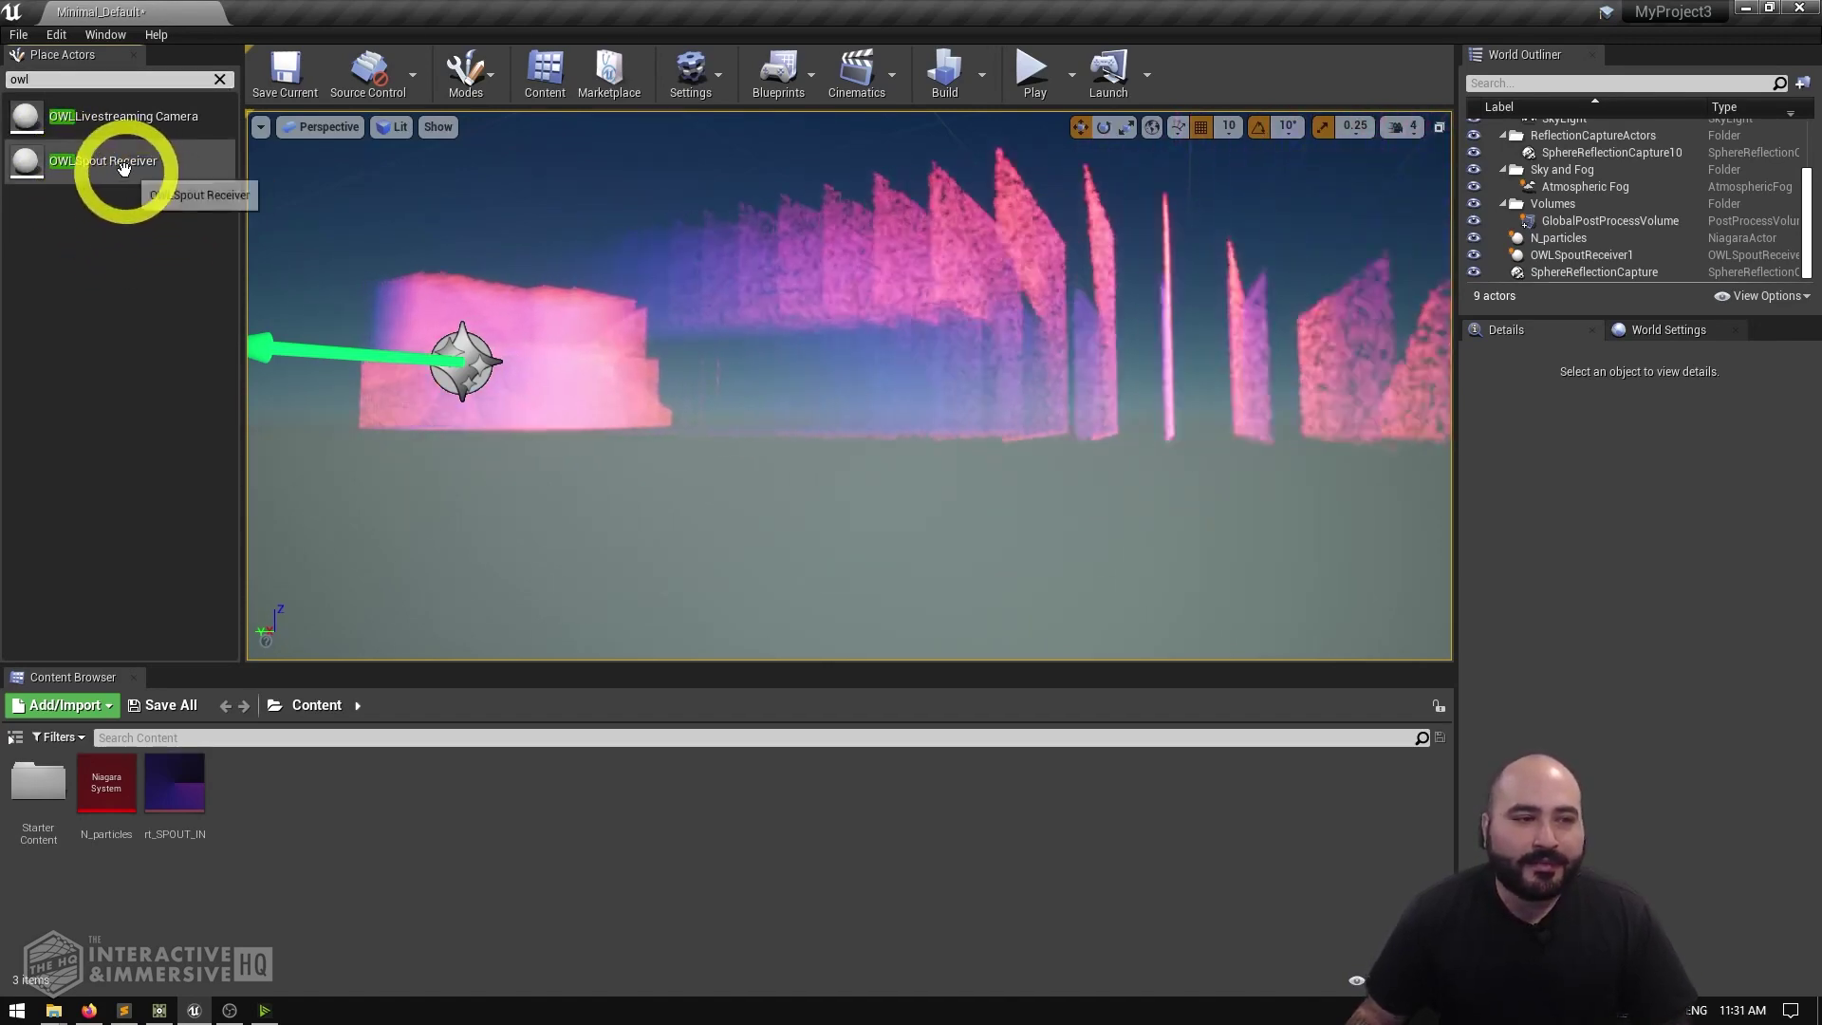
left_click_drag(115, 158, 164, 334)
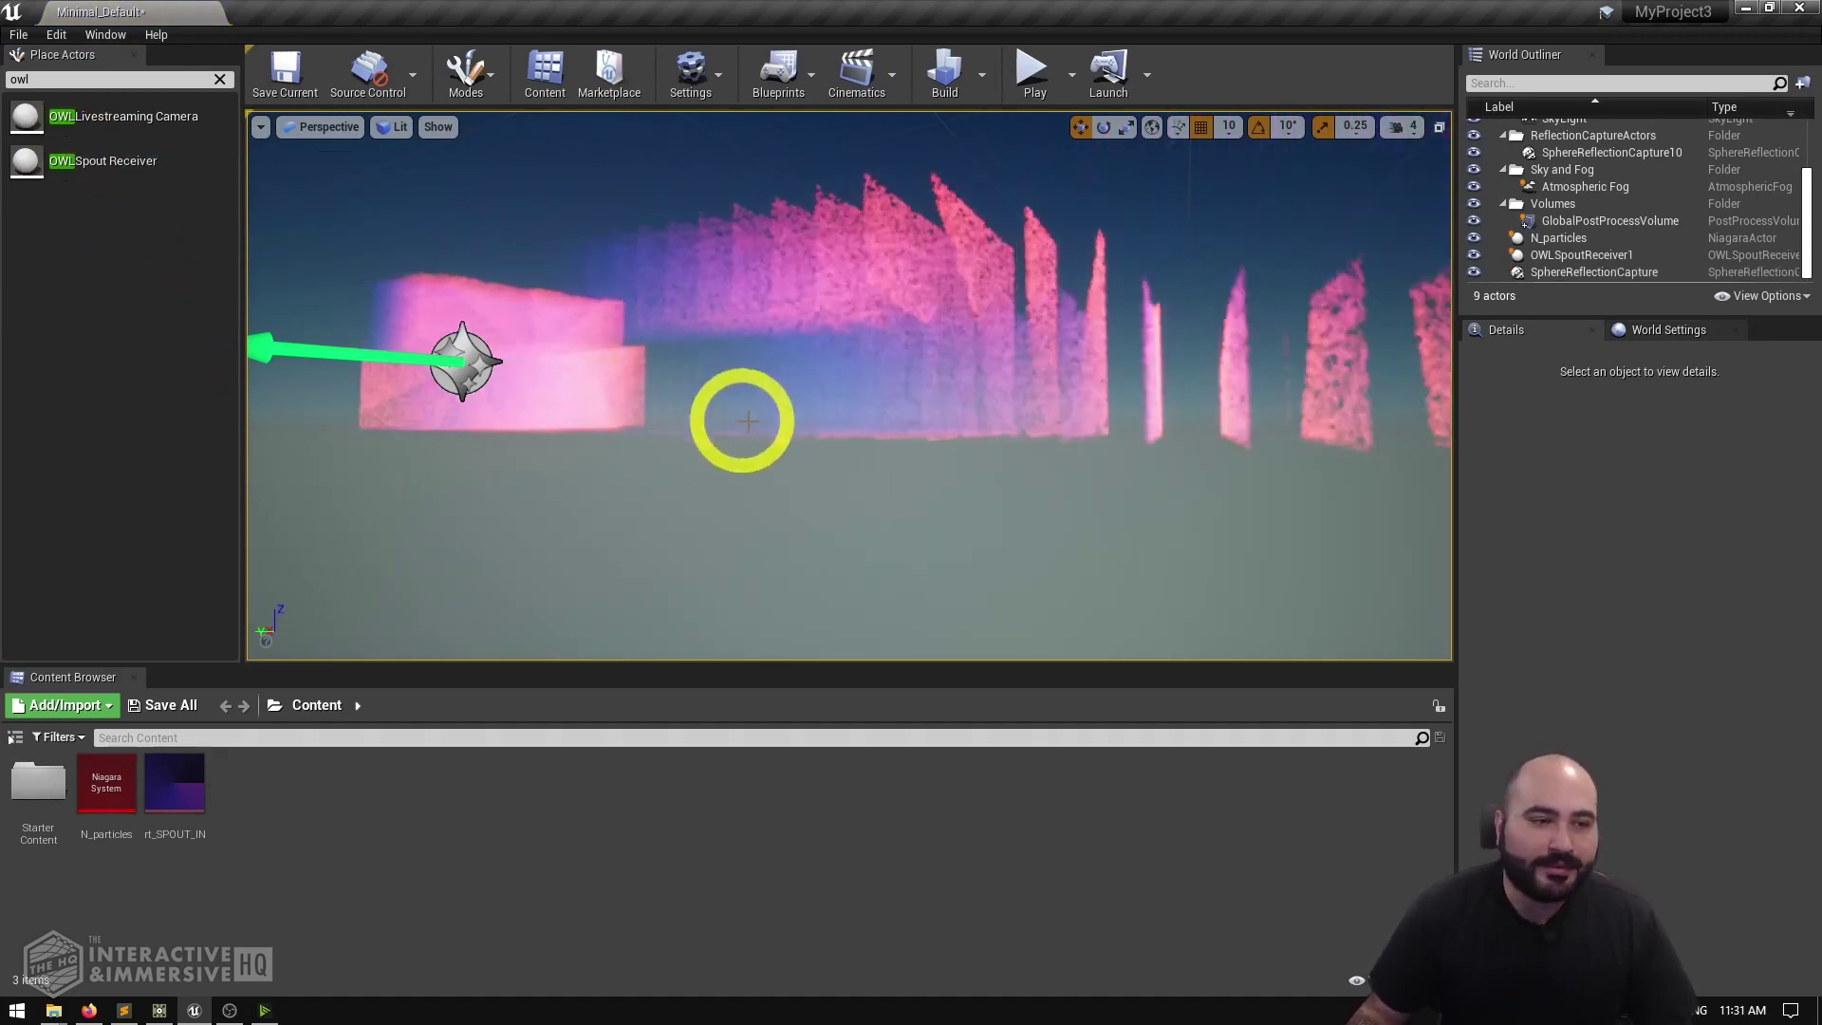
left_click(1575, 254)
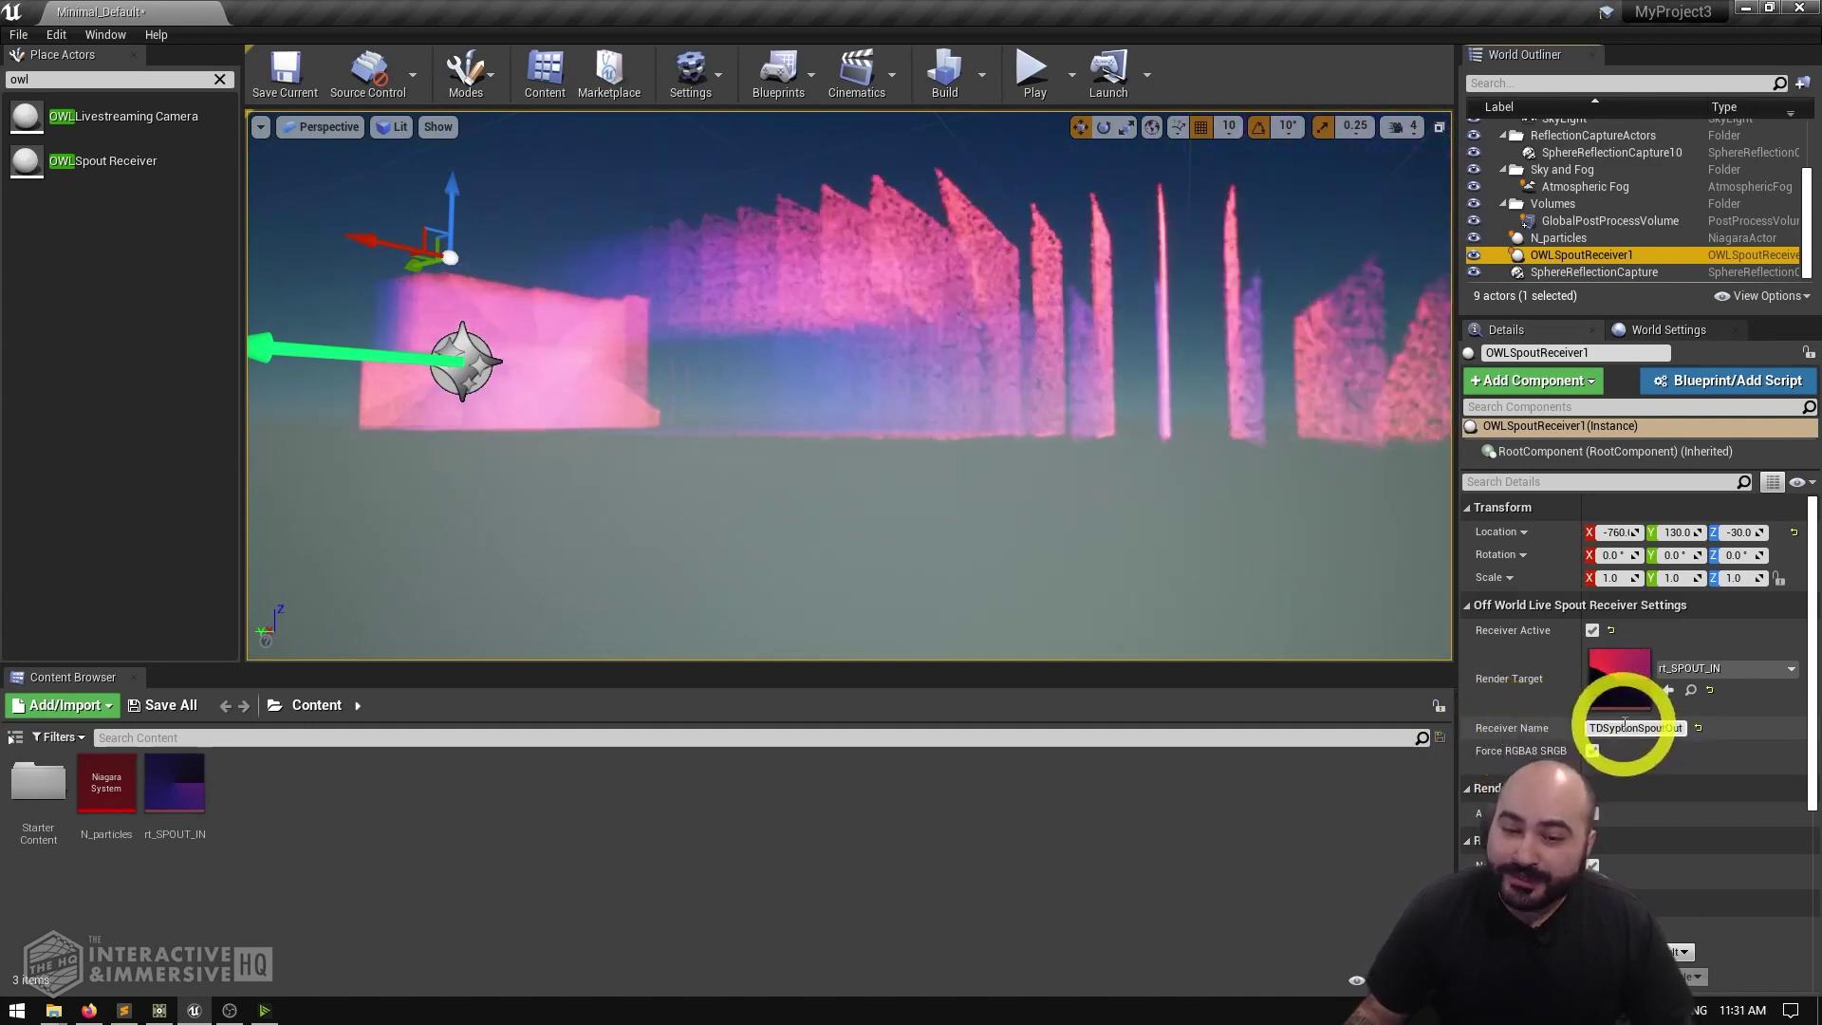
Step: Compare the sender name TDSyphonSpoutOut in TouchDesigner with the receiver name of OWLSpoutReceiver1 in Unreal
left_click(159, 1009)
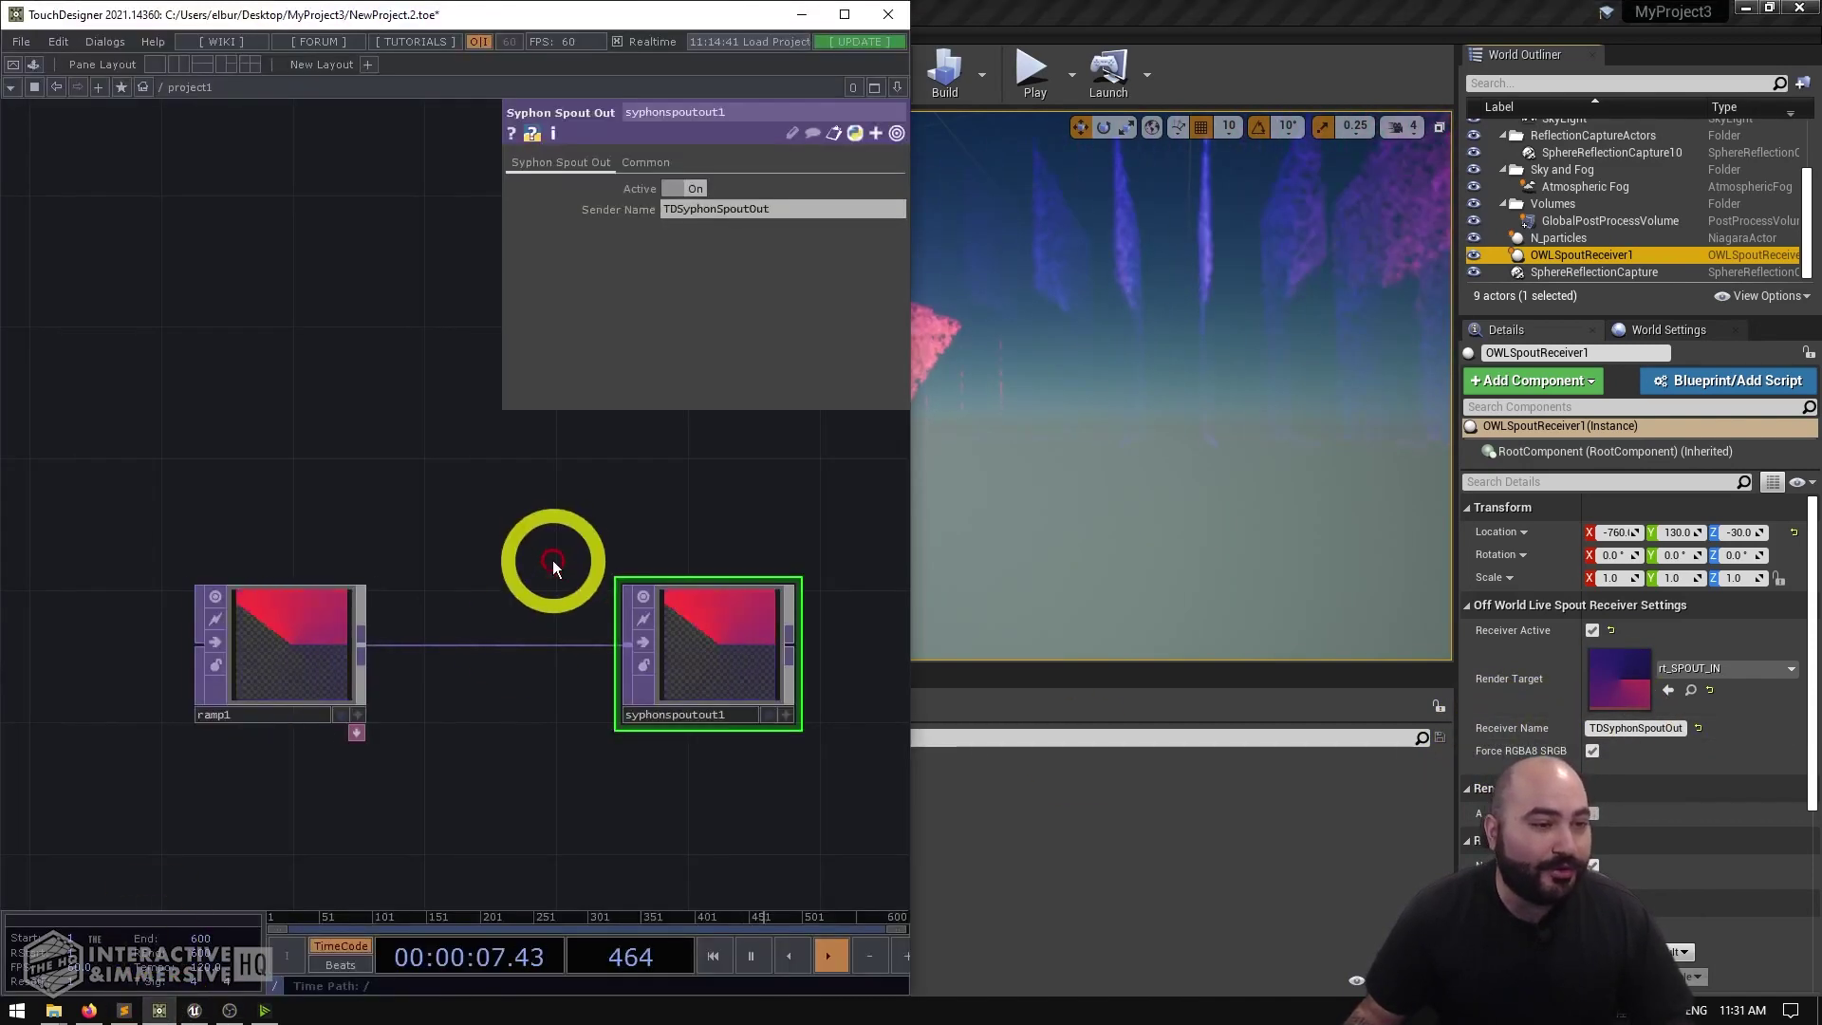
left_click(683, 211)
double_click(687, 215)
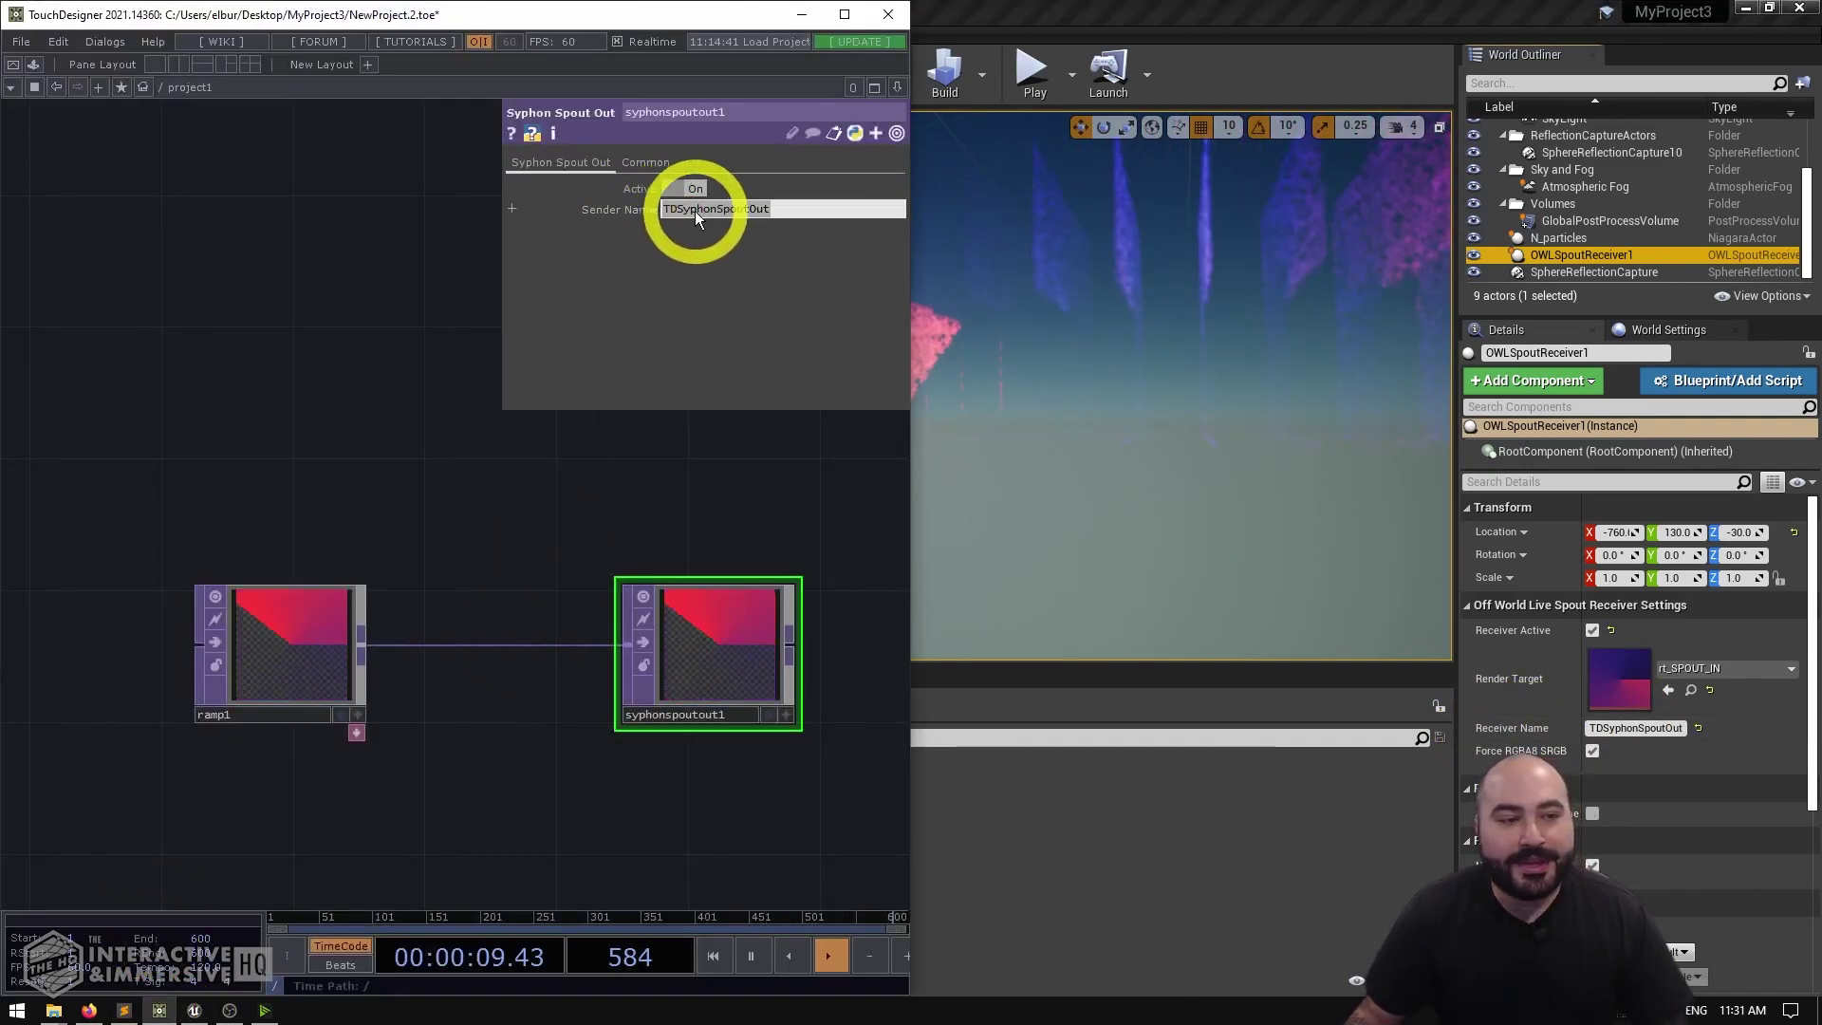
left_click(1204, 20)
left_click(1643, 730)
key("Return")
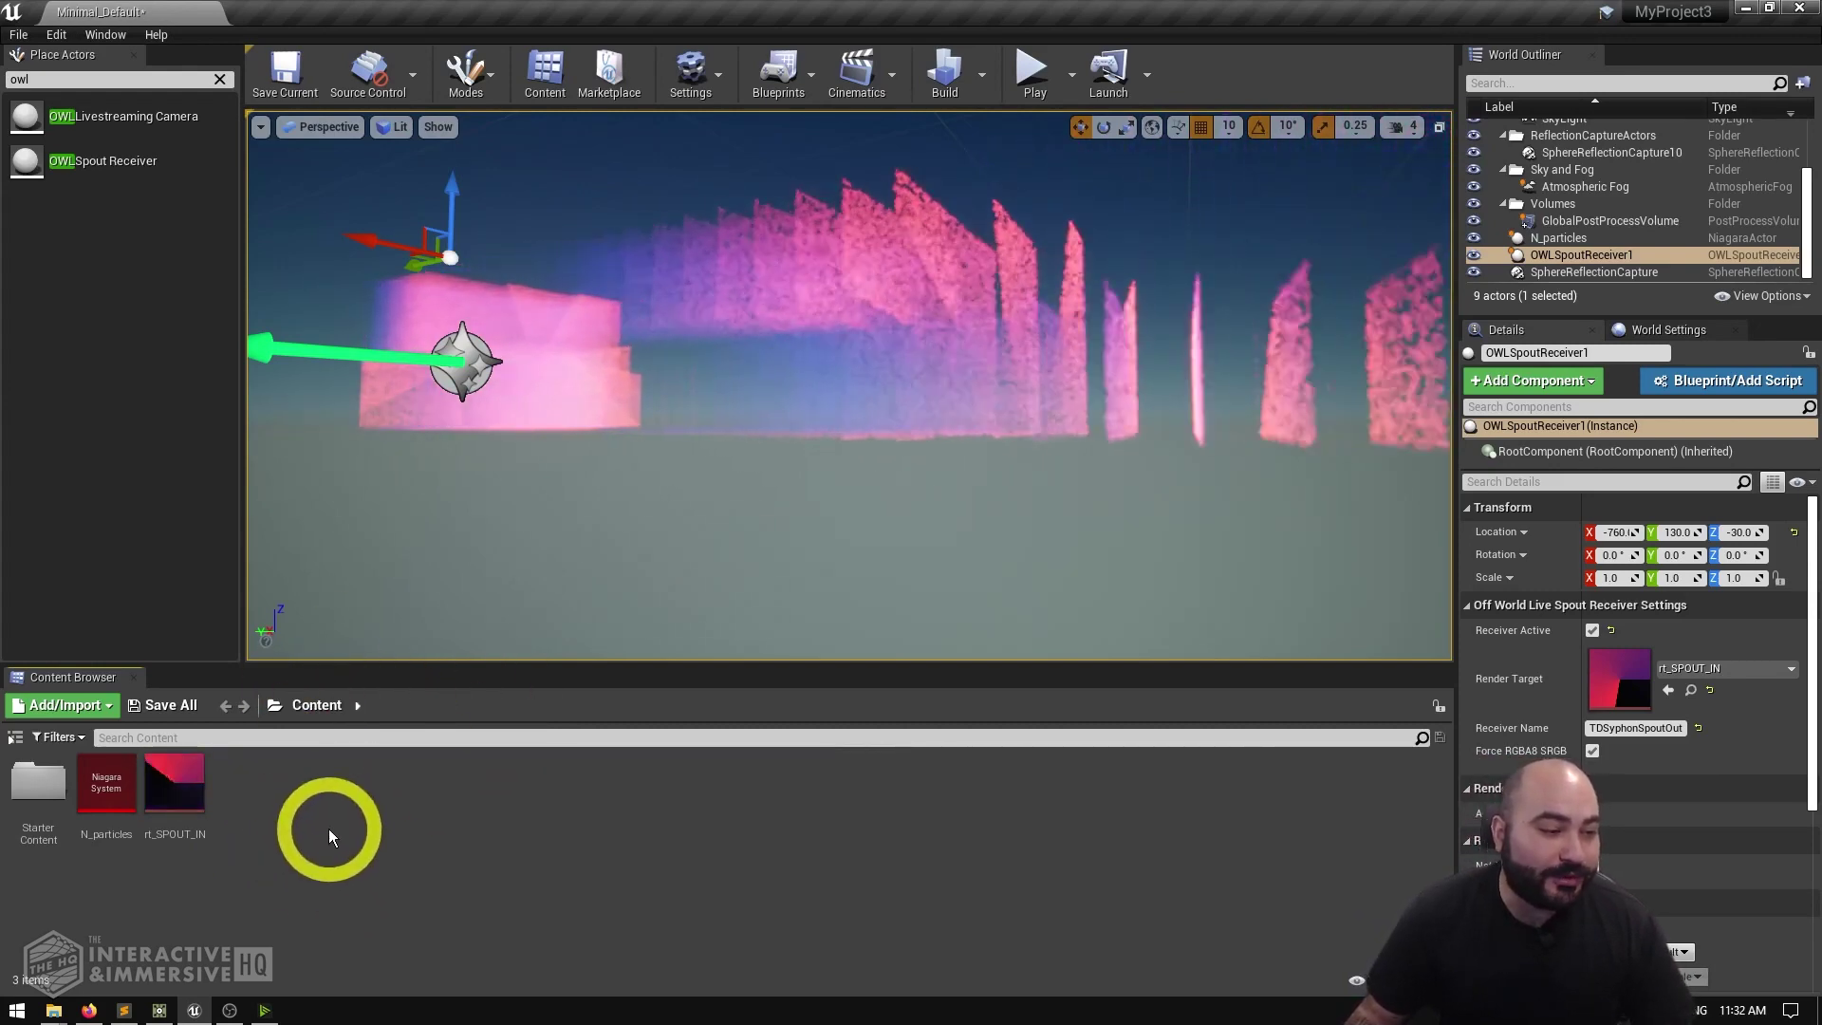
Step: Create a render target named TEST in the Content folder
right_click(341, 824)
mouse_move(459, 685)
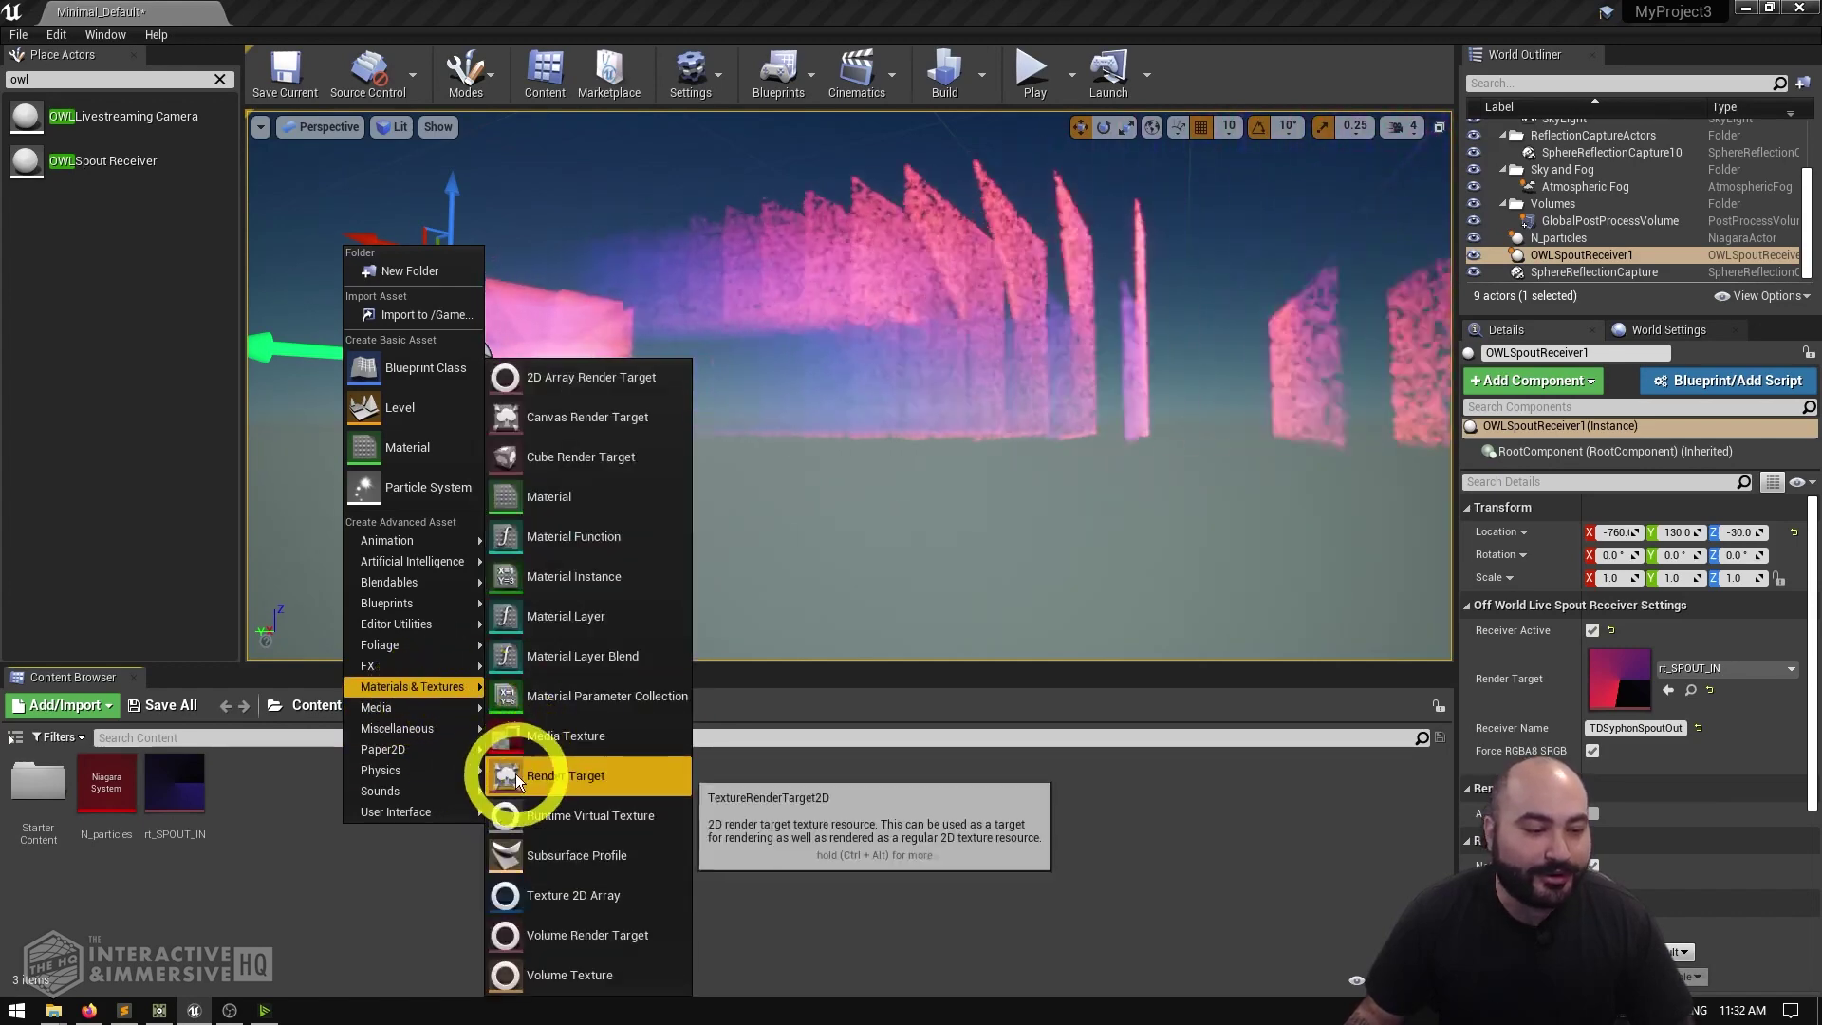
left_click(515, 773)
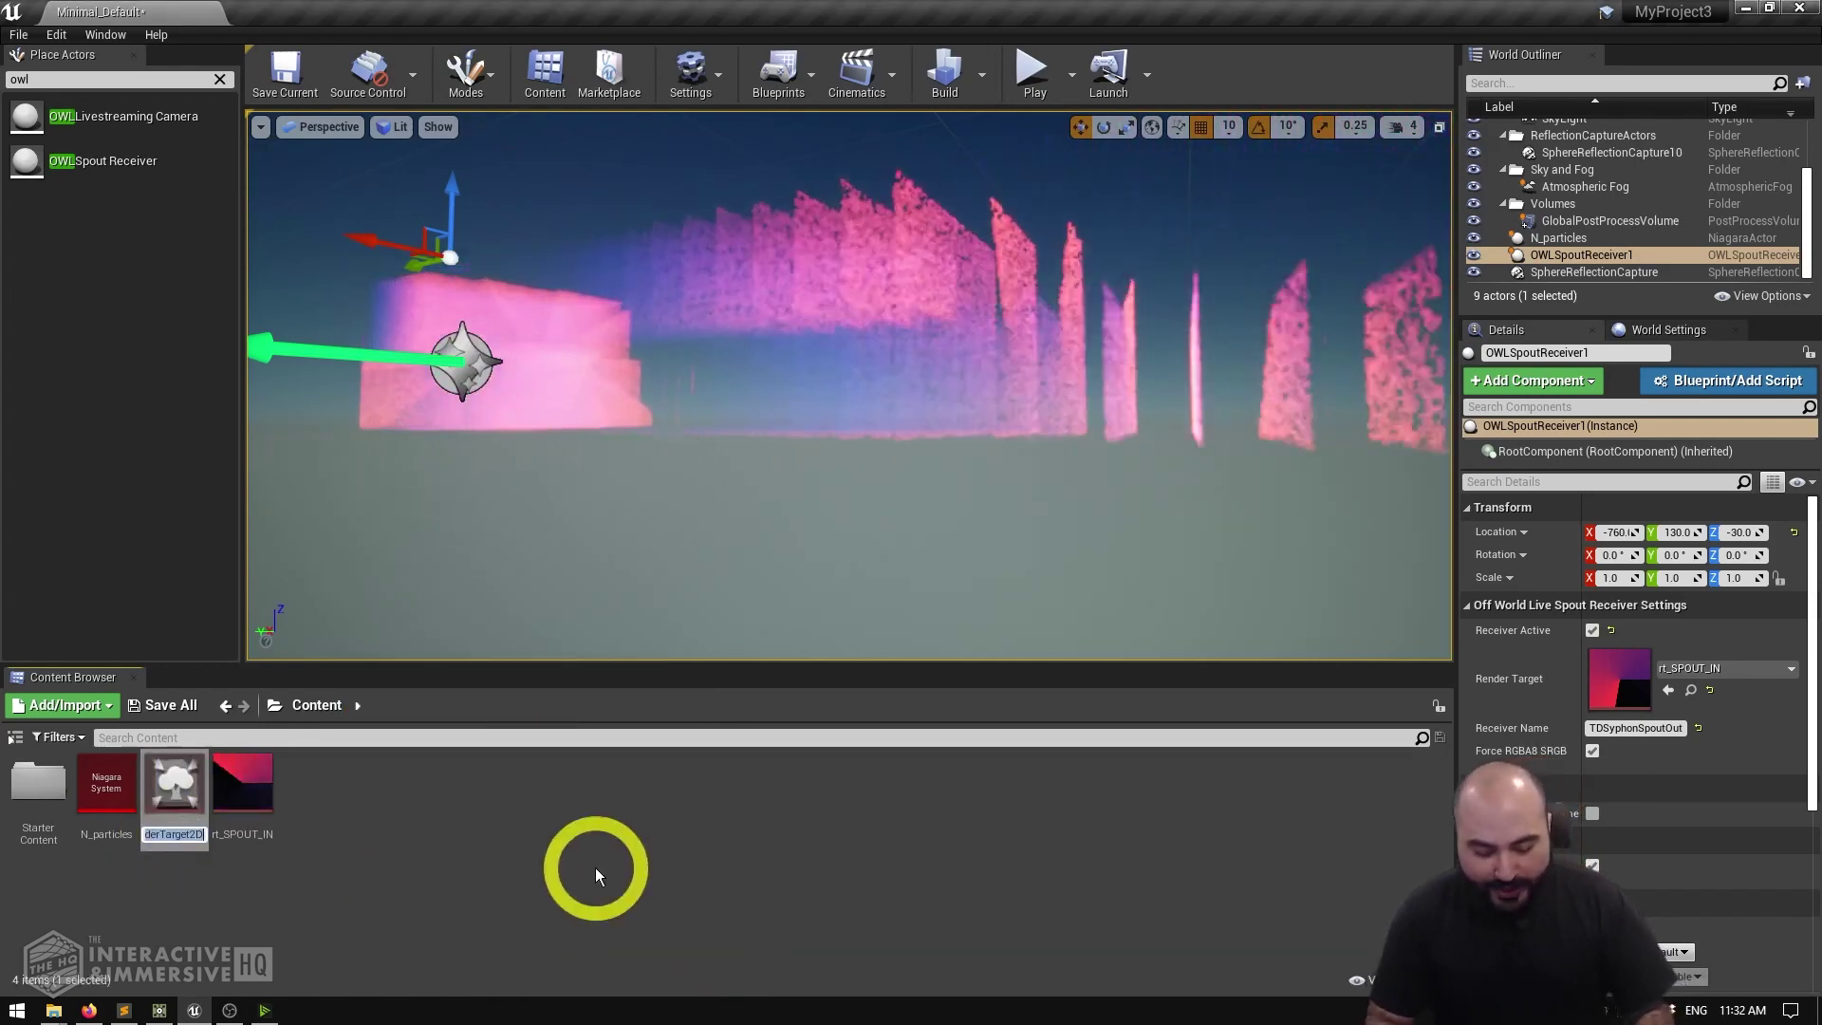
key("Return")
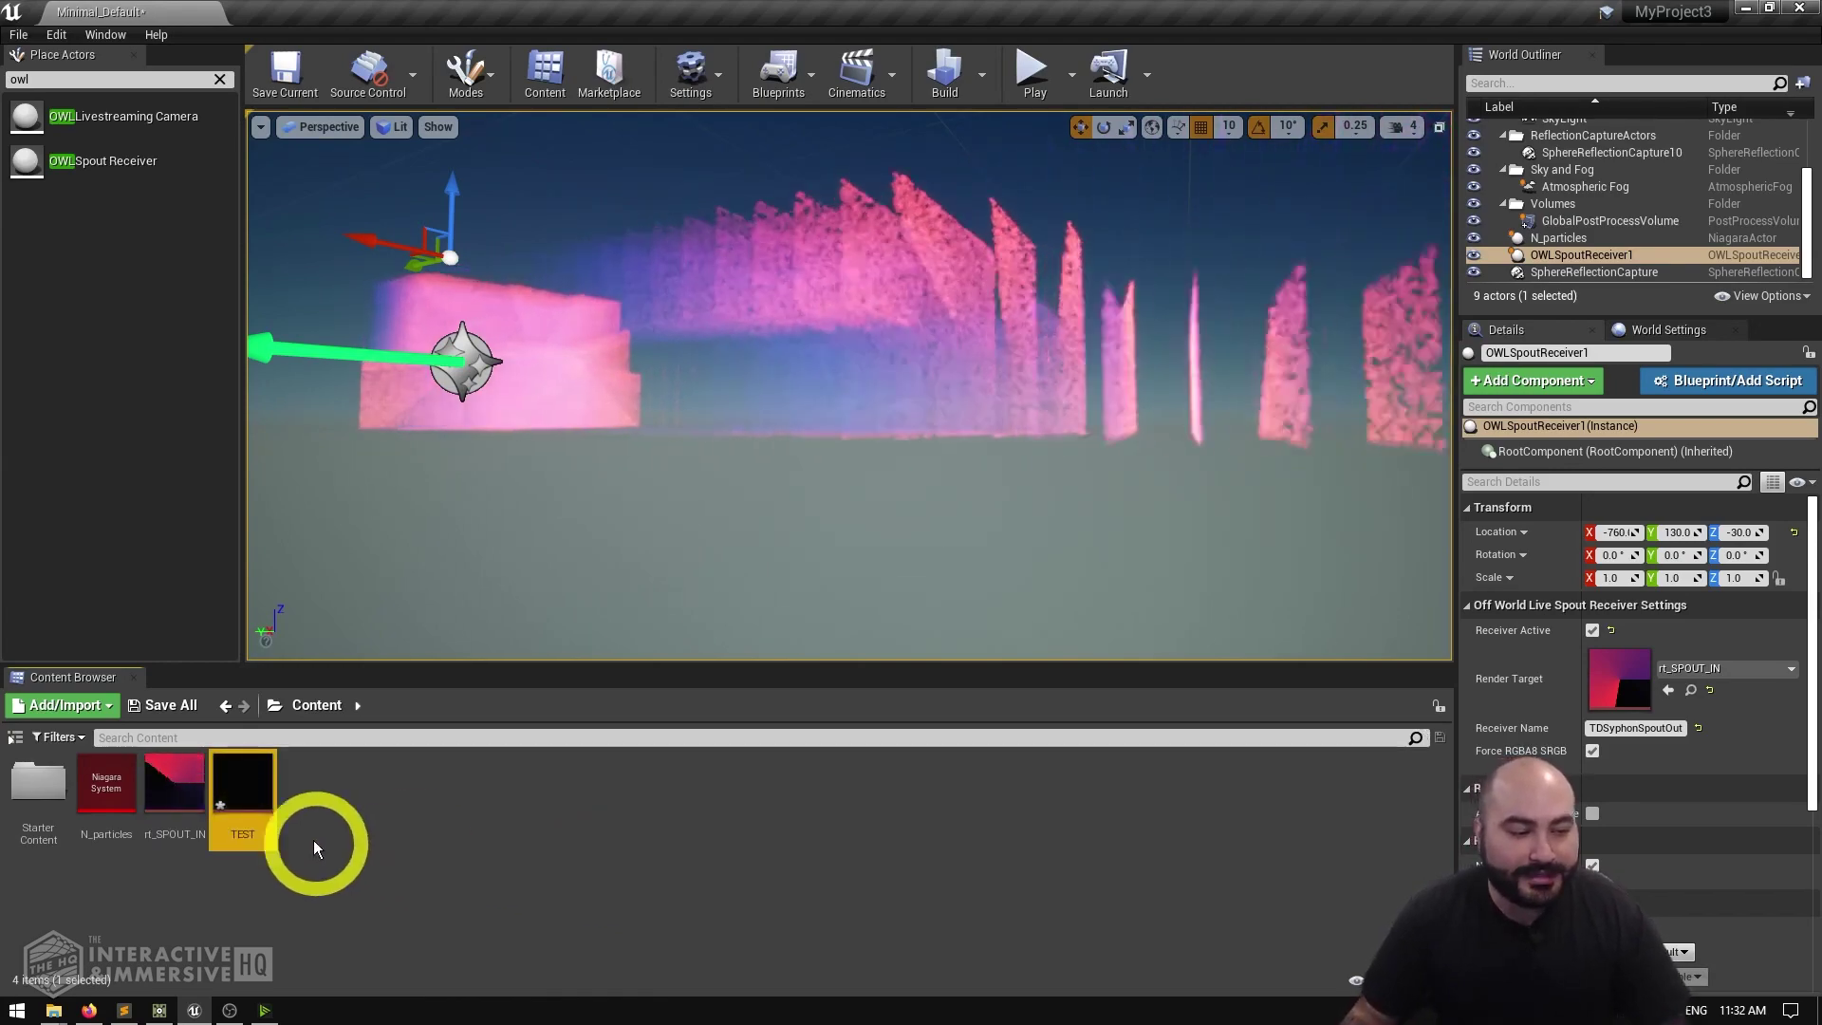
Step: Choose rt_SPOUT_IN as the render target of OWLSpoutReceiver1
left_click(1437, 776)
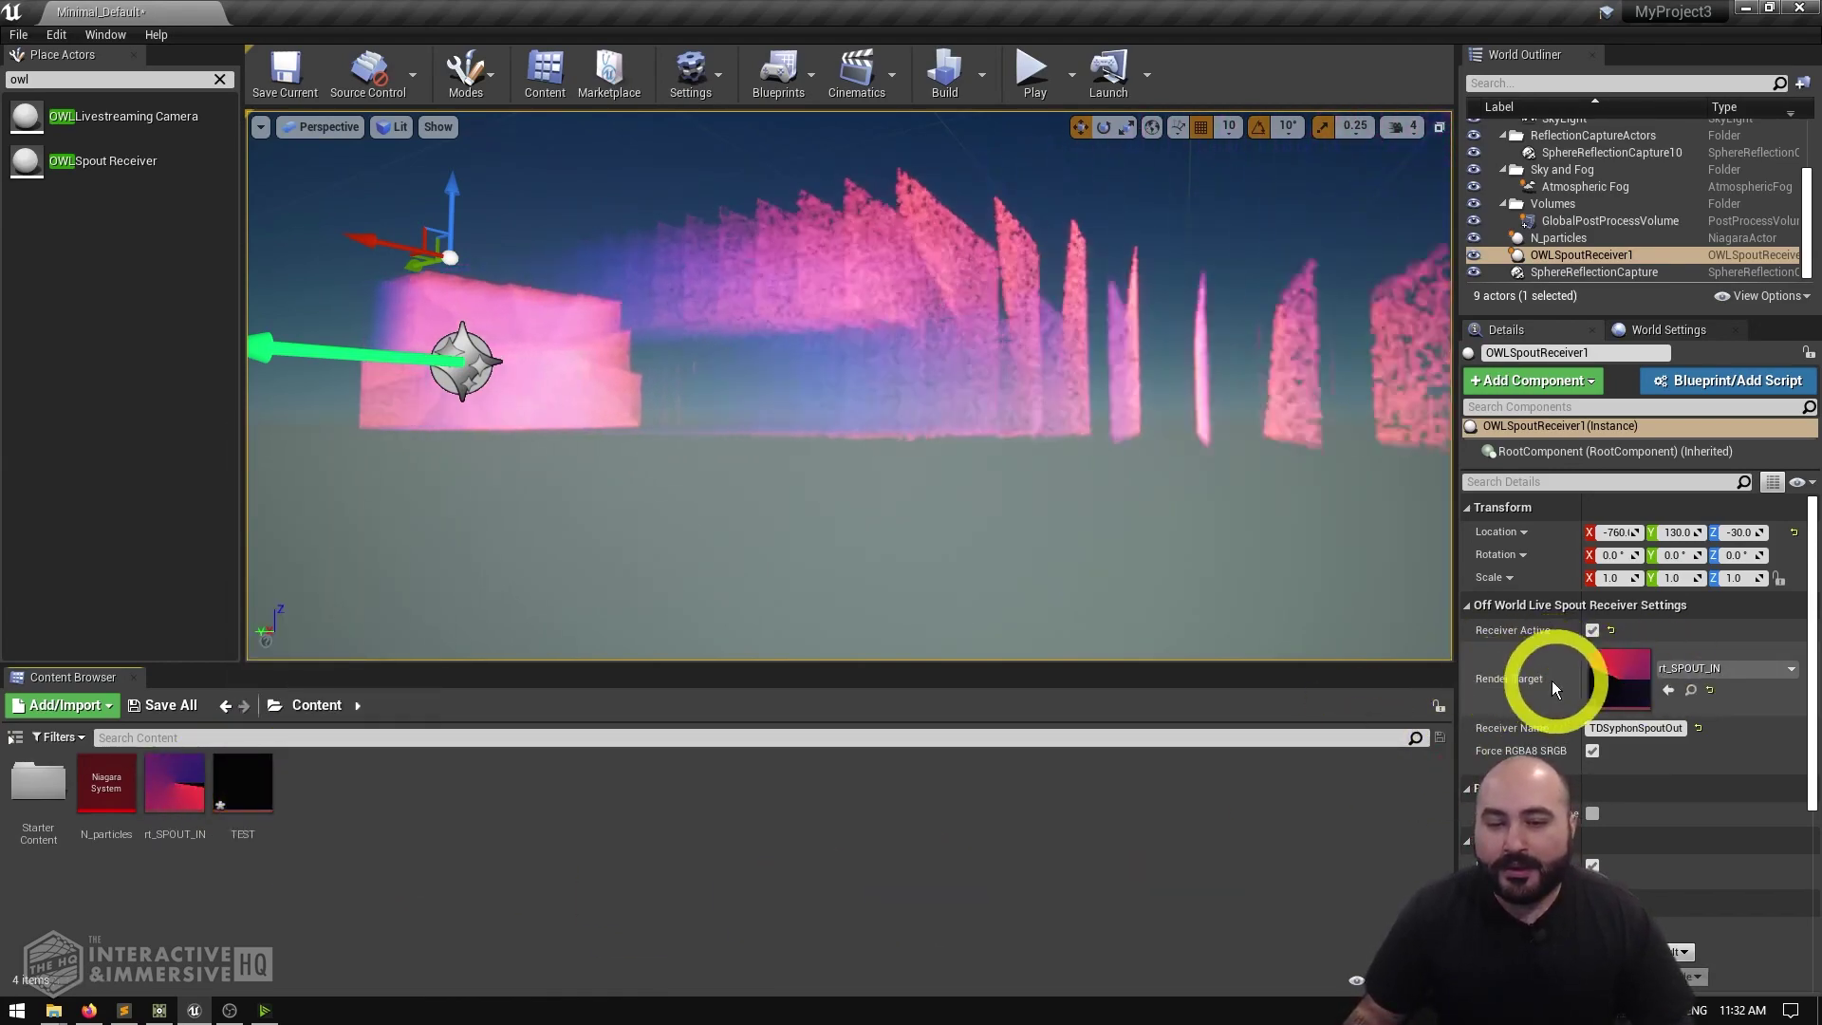
left_click(1744, 668)
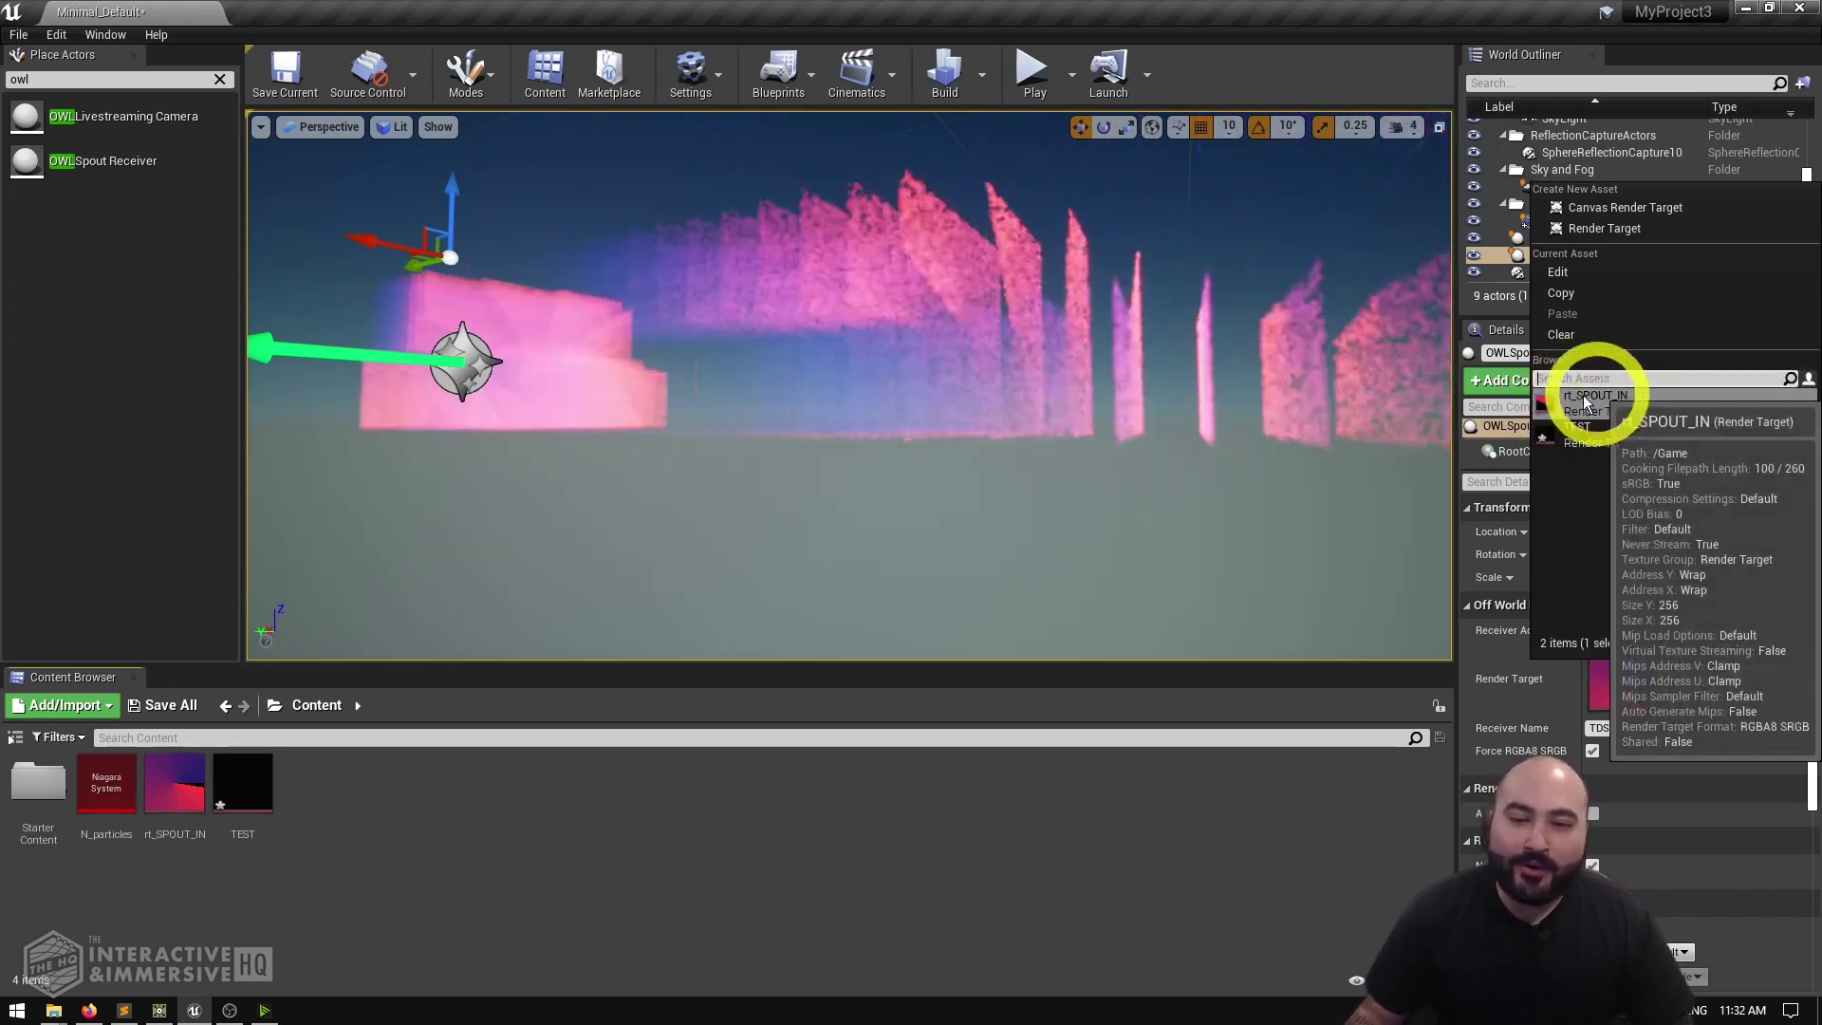
left_click(1577, 404)
left_click(1145, 892)
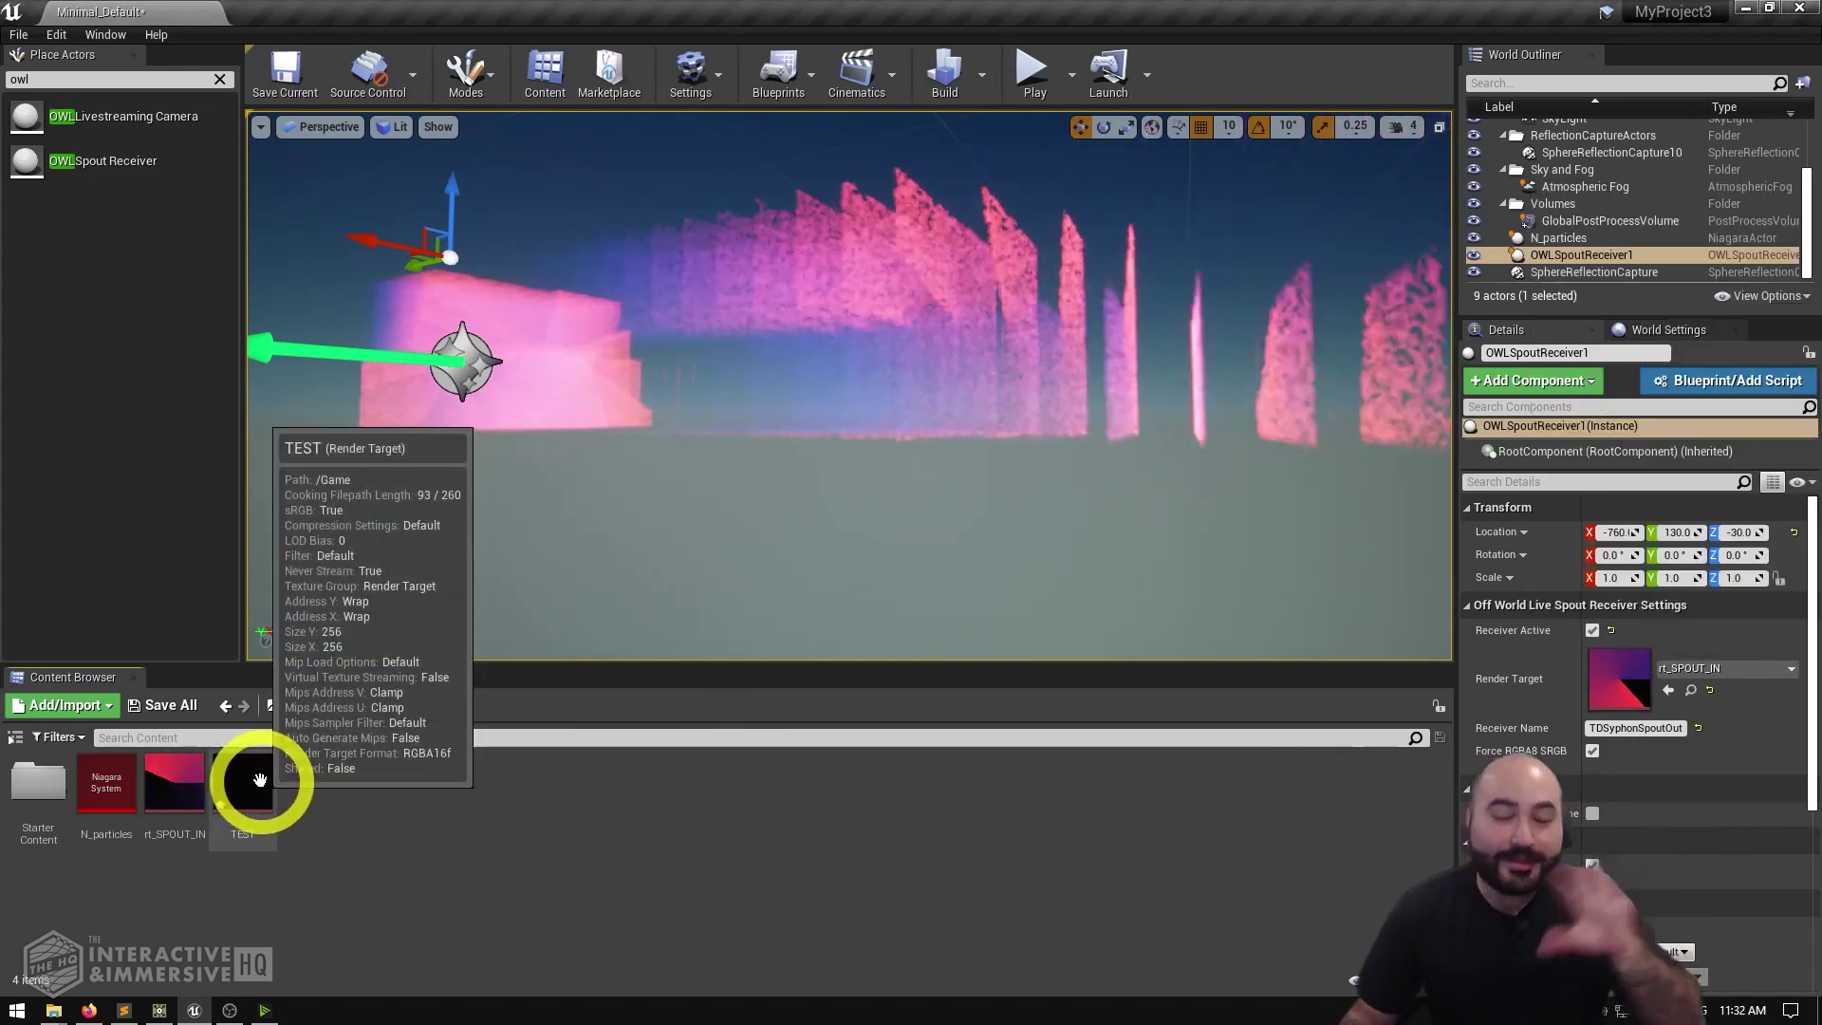
Step: Delete the TEST render target from the Content folder
left_click(259, 778)
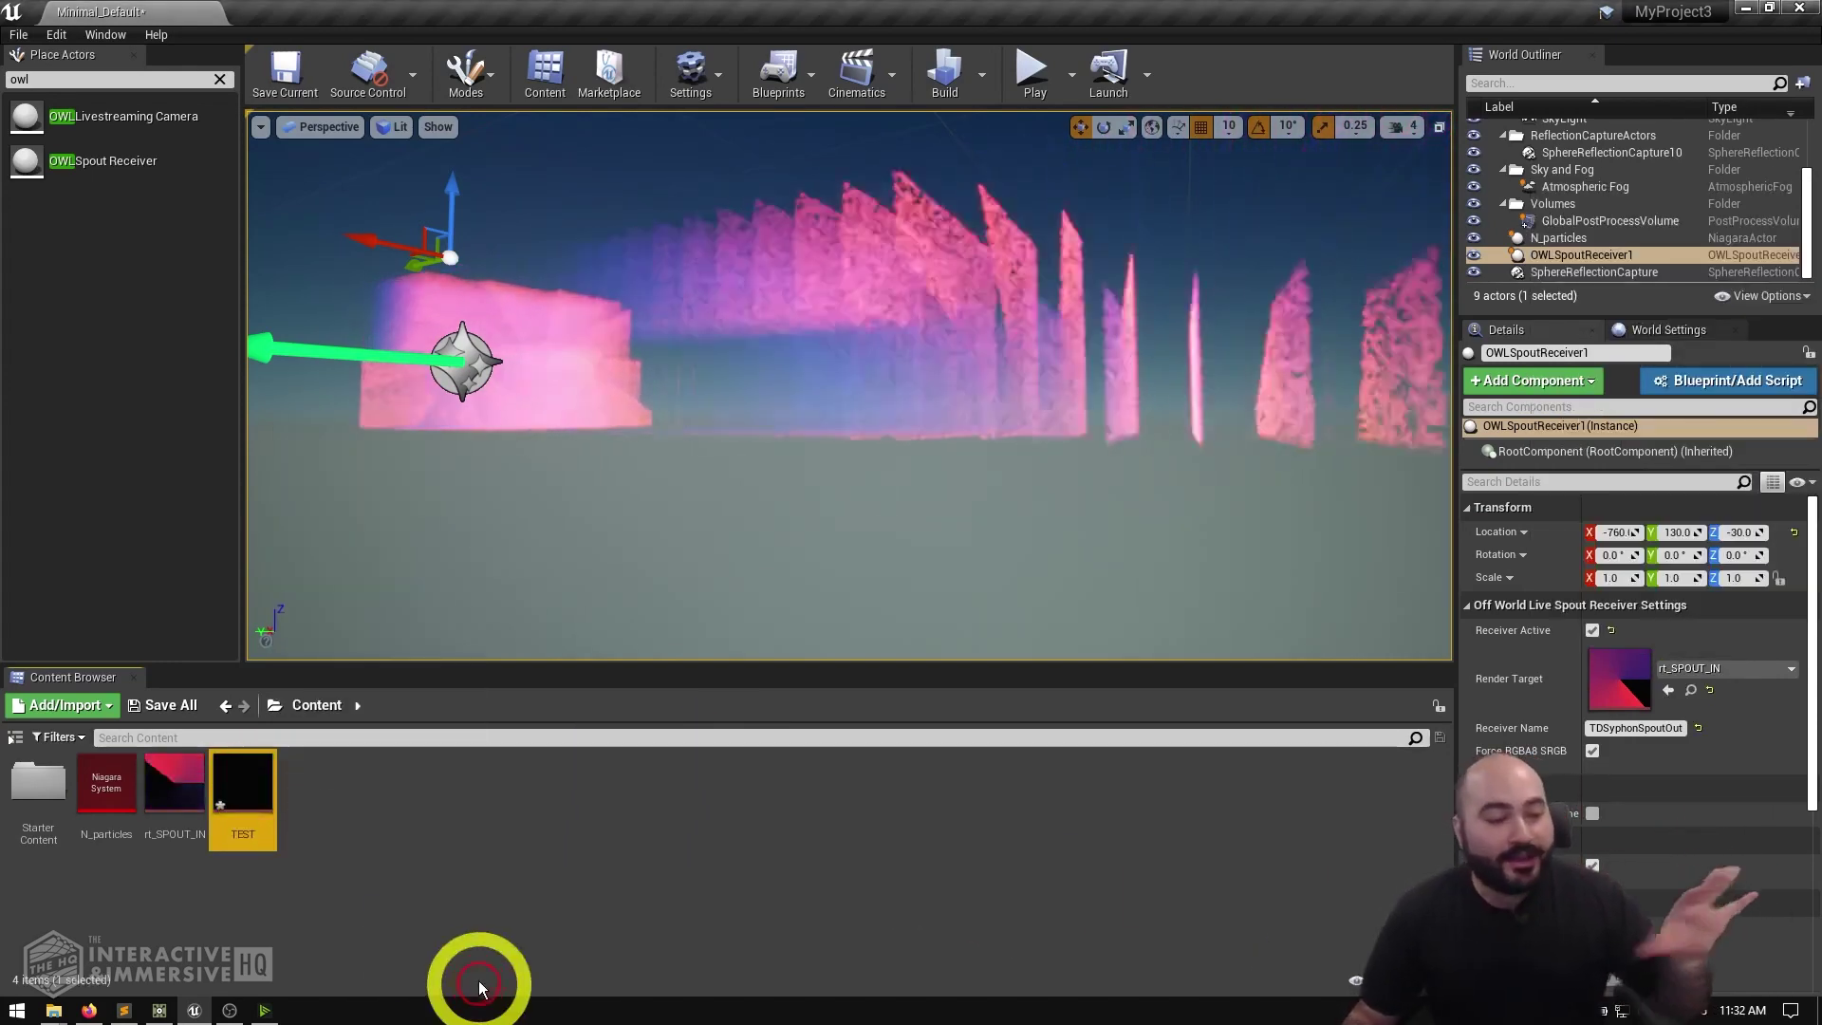
key("Delete")
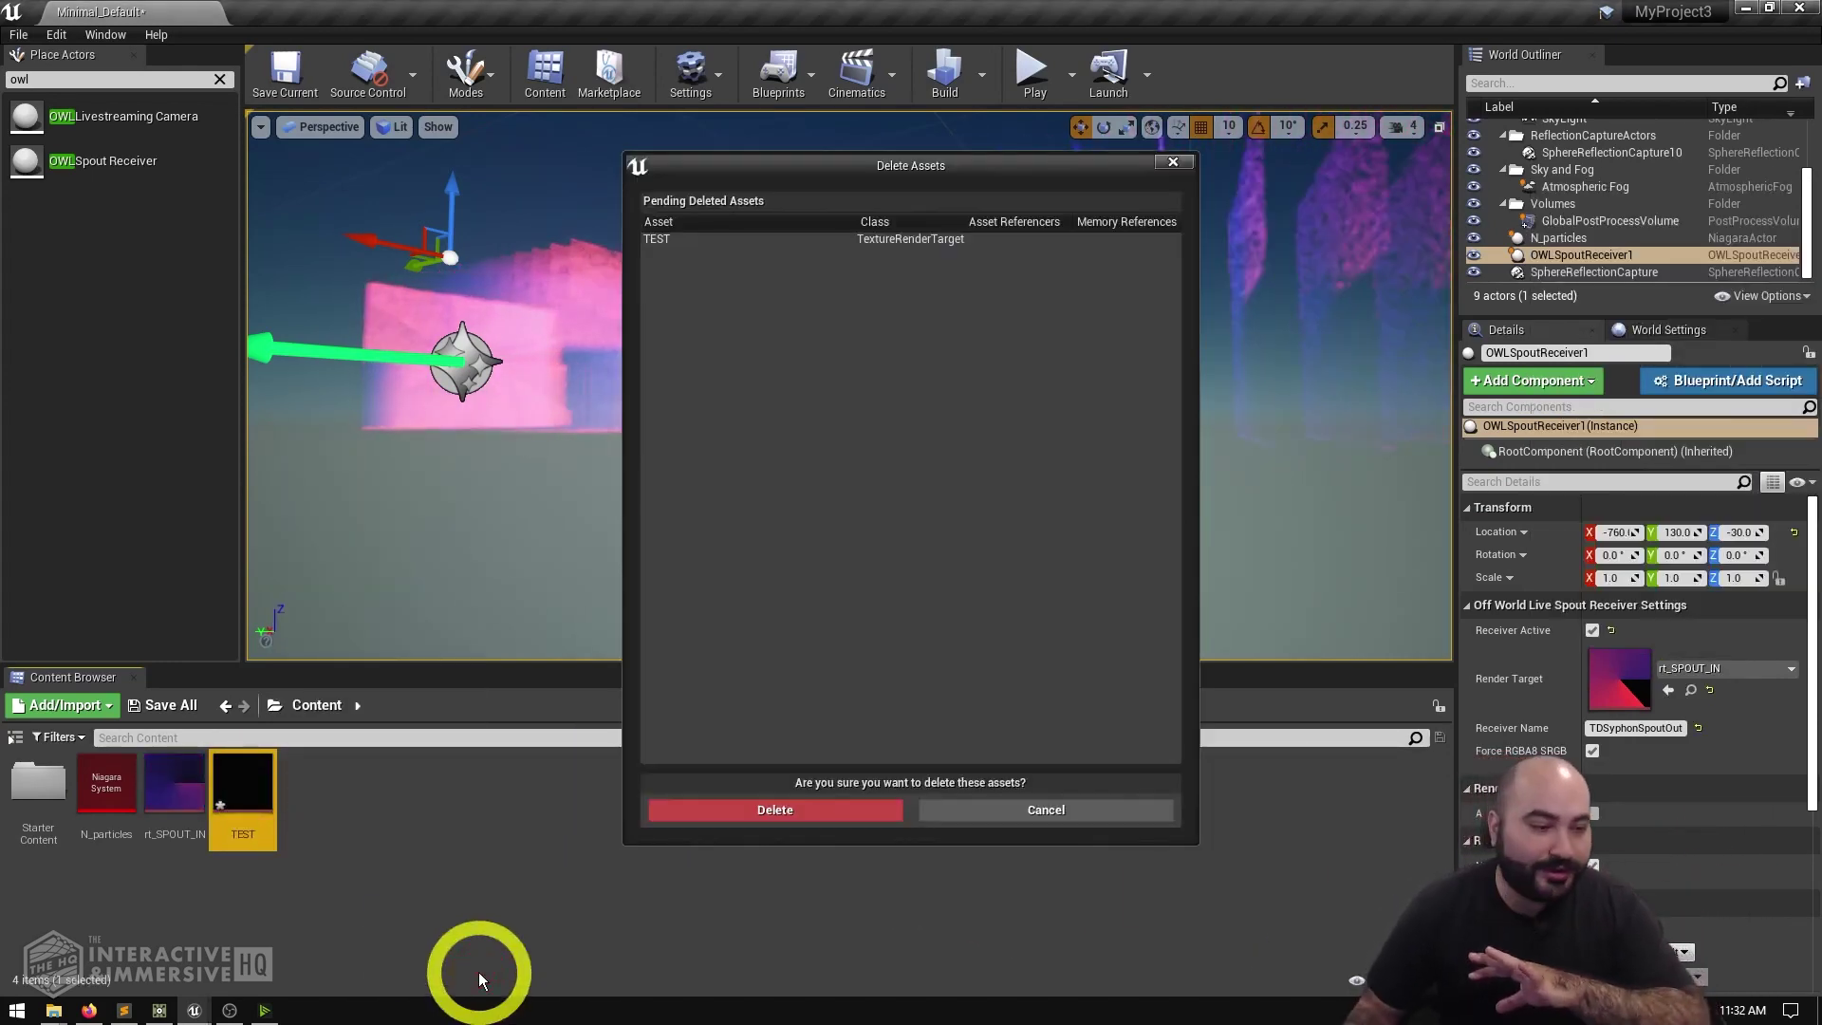
left_click(812, 811)
left_click(182, 797)
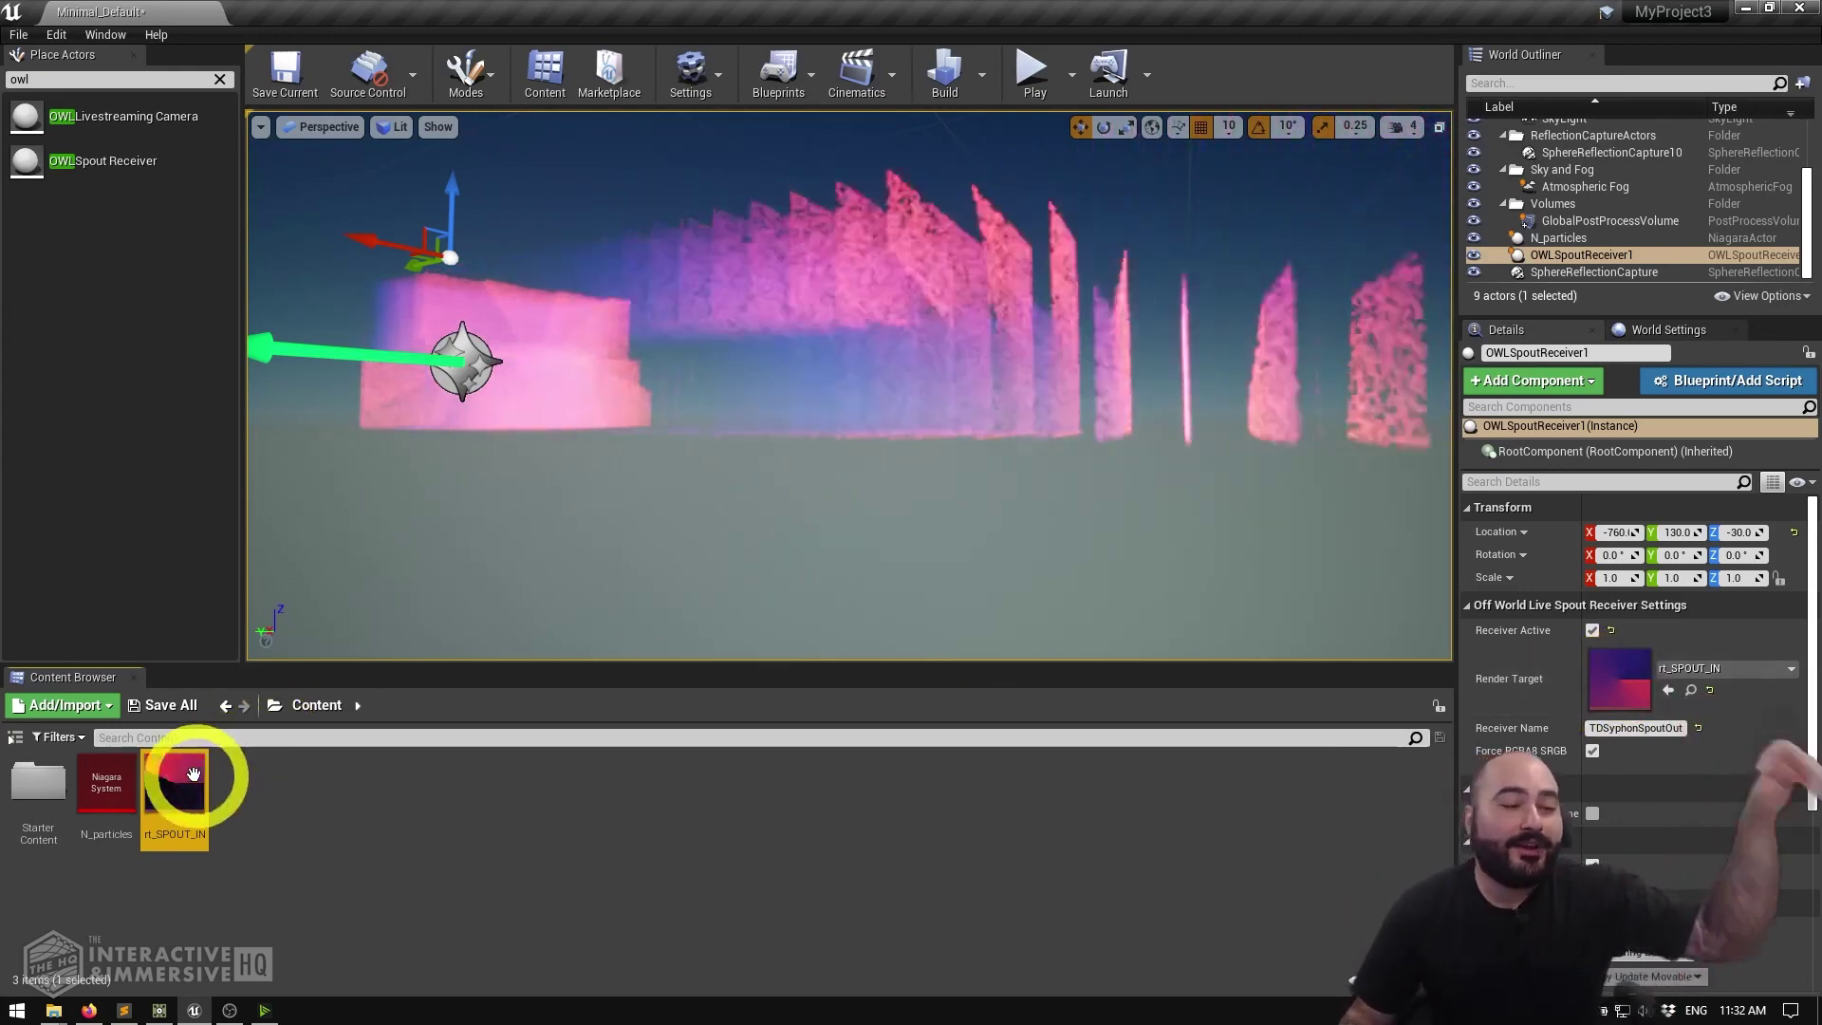
left_click(349, 881)
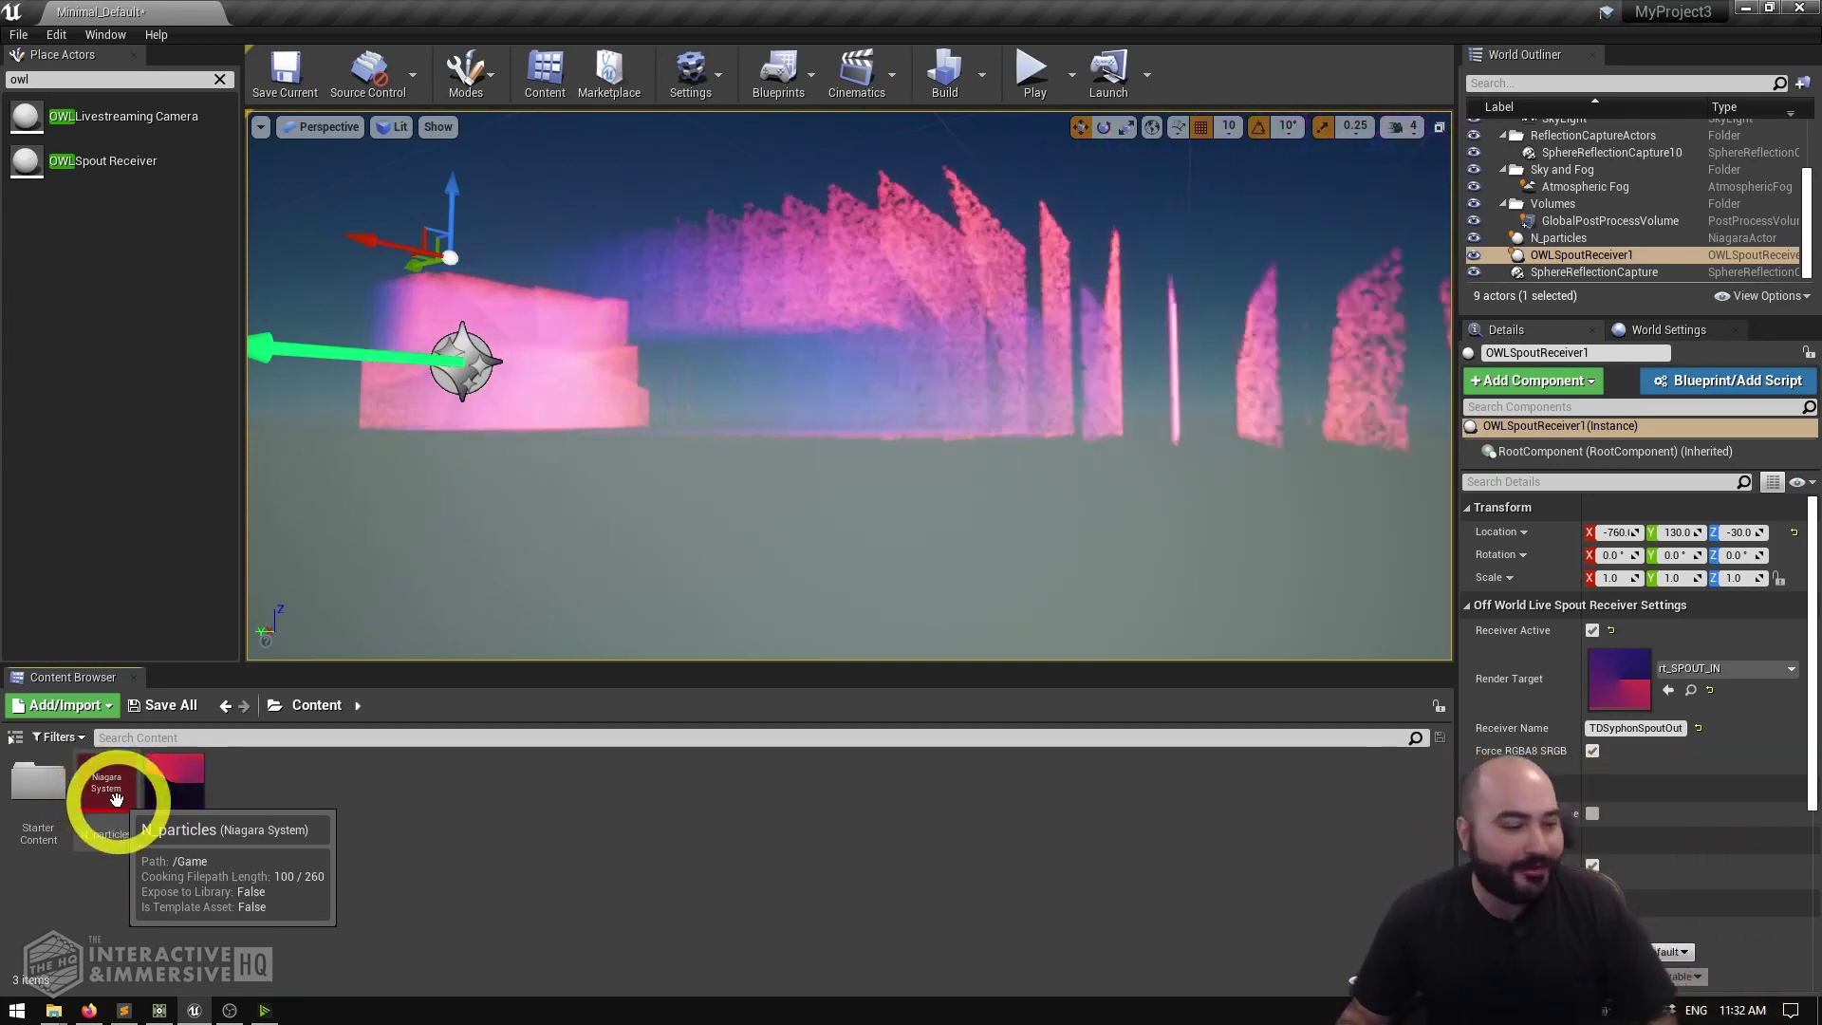
Step: Open the N_particles Niagara system and examine the settings of its N_particles system node
double_click(114, 799)
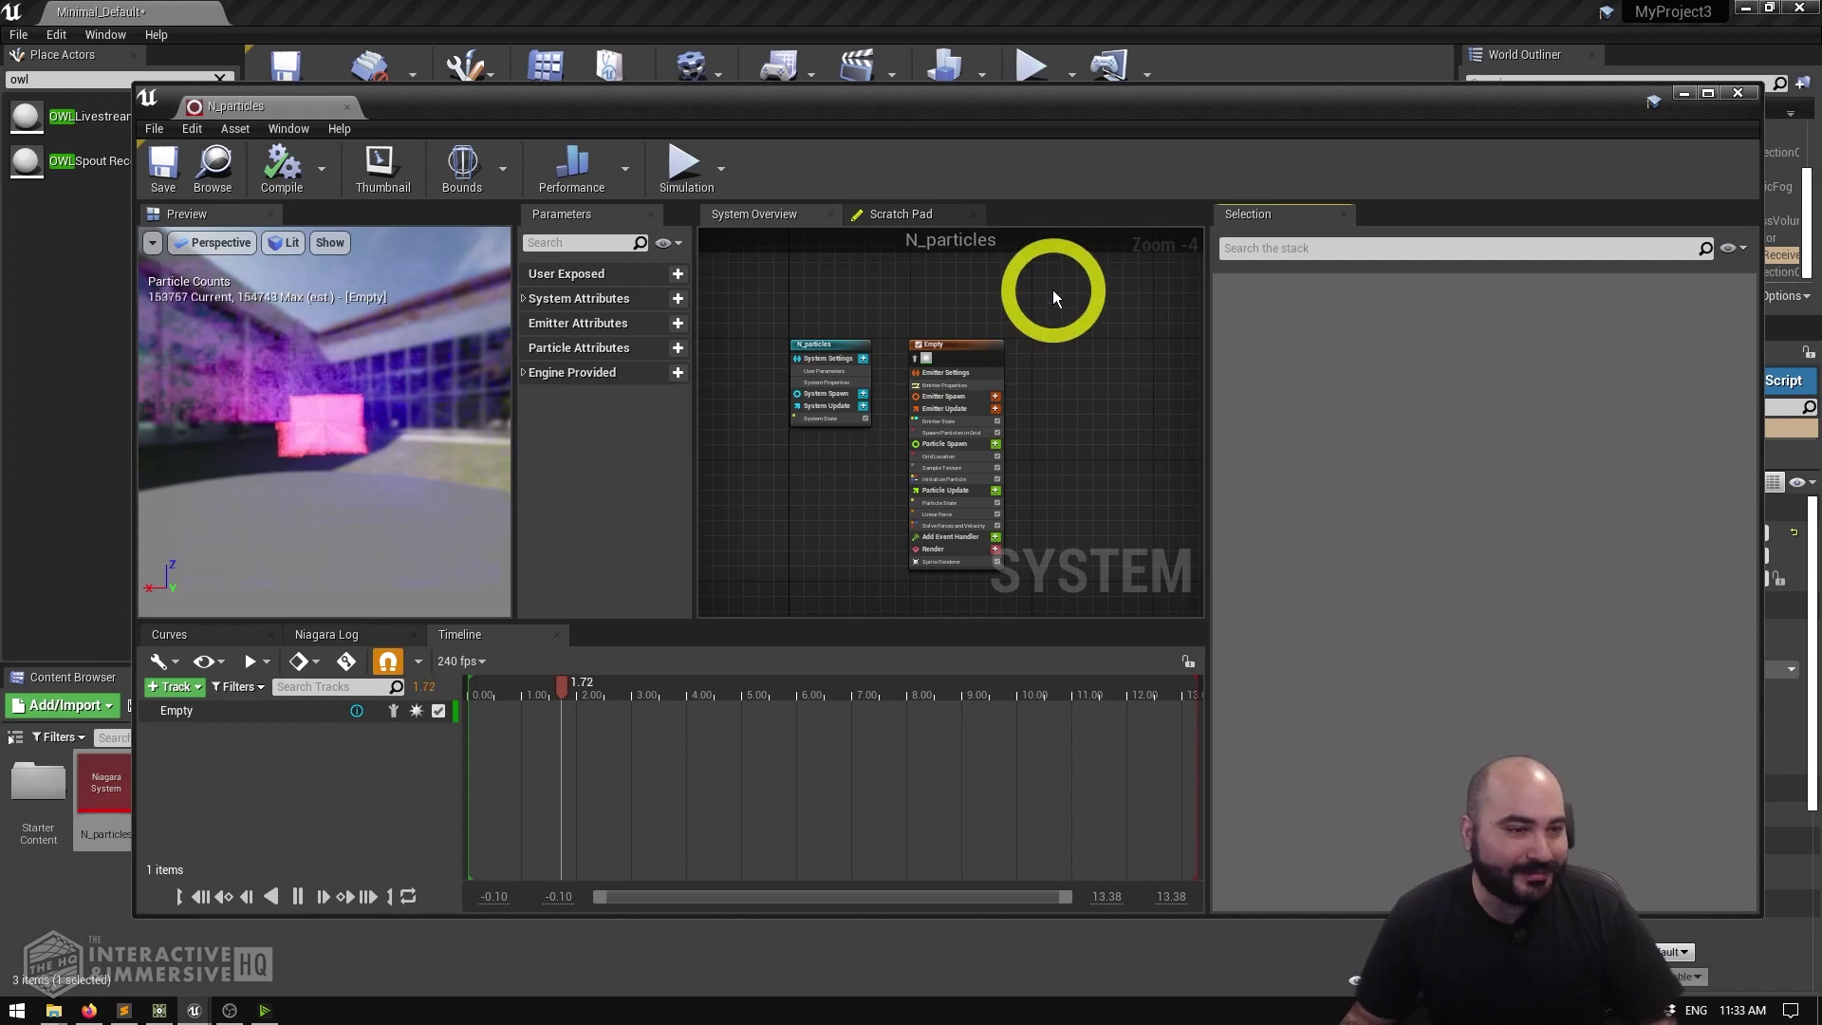
scroll(1051, 290, "up", 1)
right_click_drag(835, 320, 906, 283)
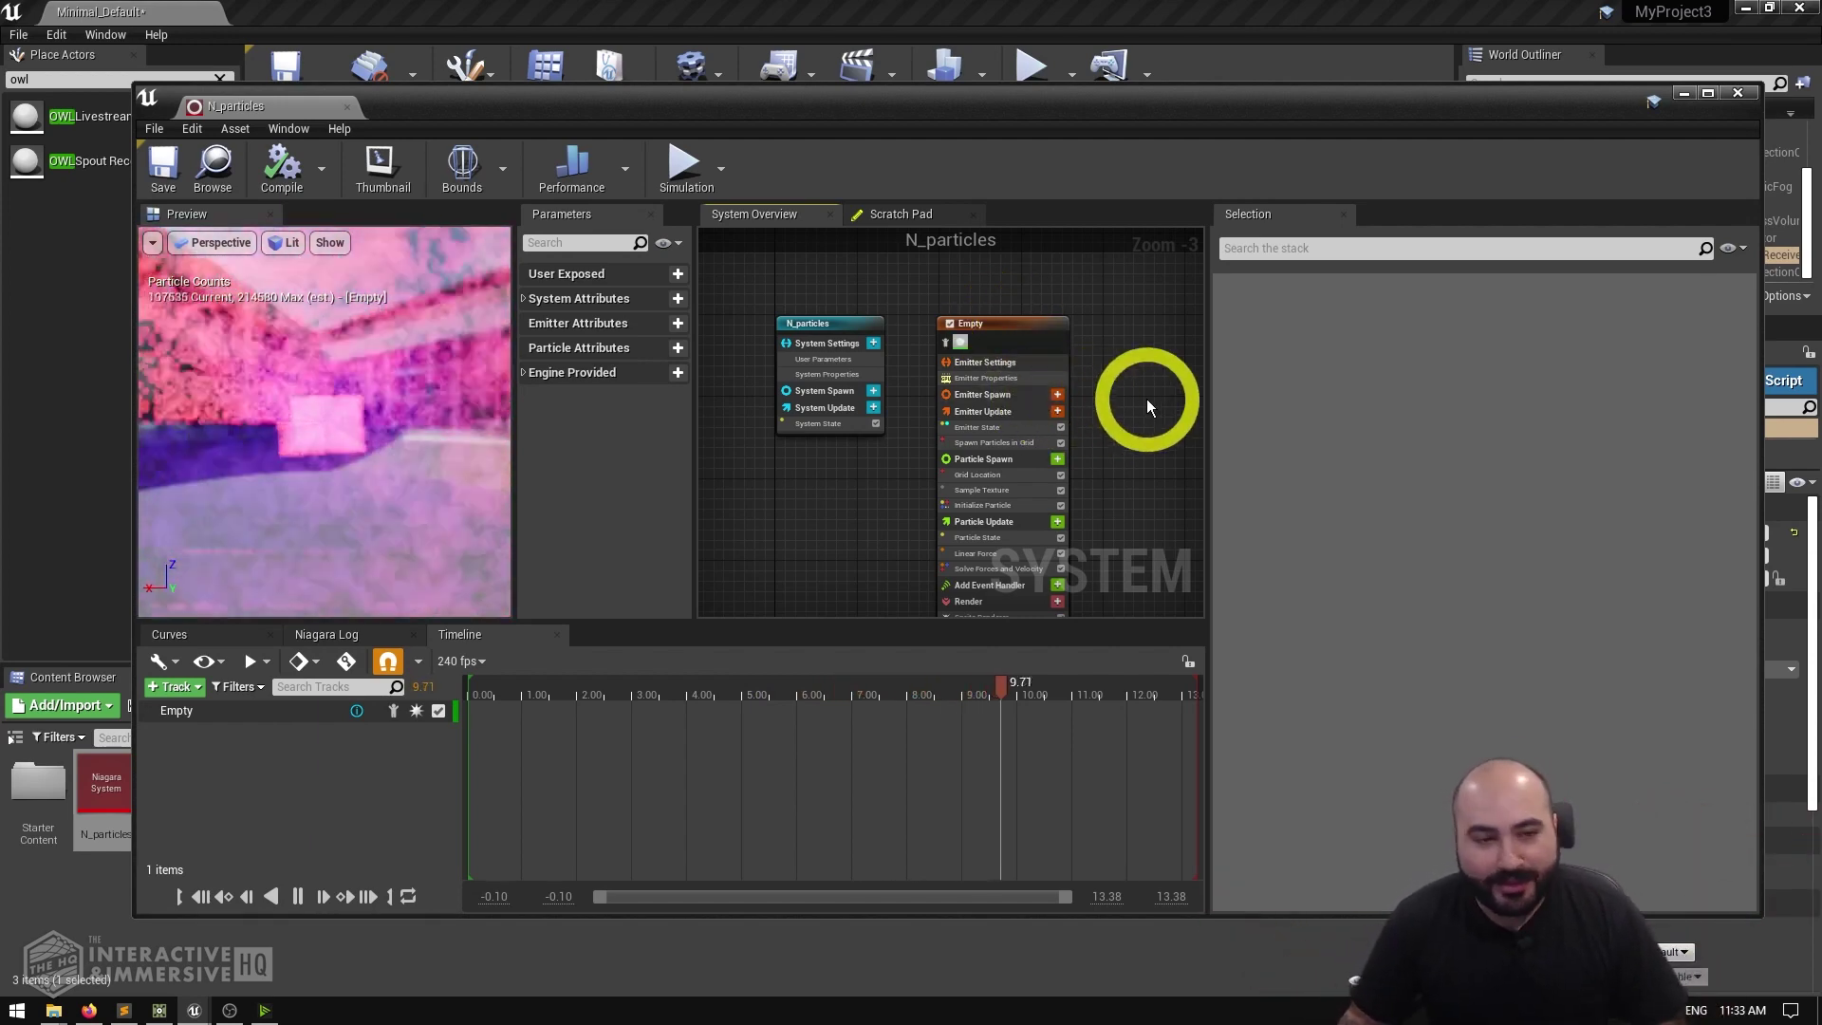
left_click(812, 323)
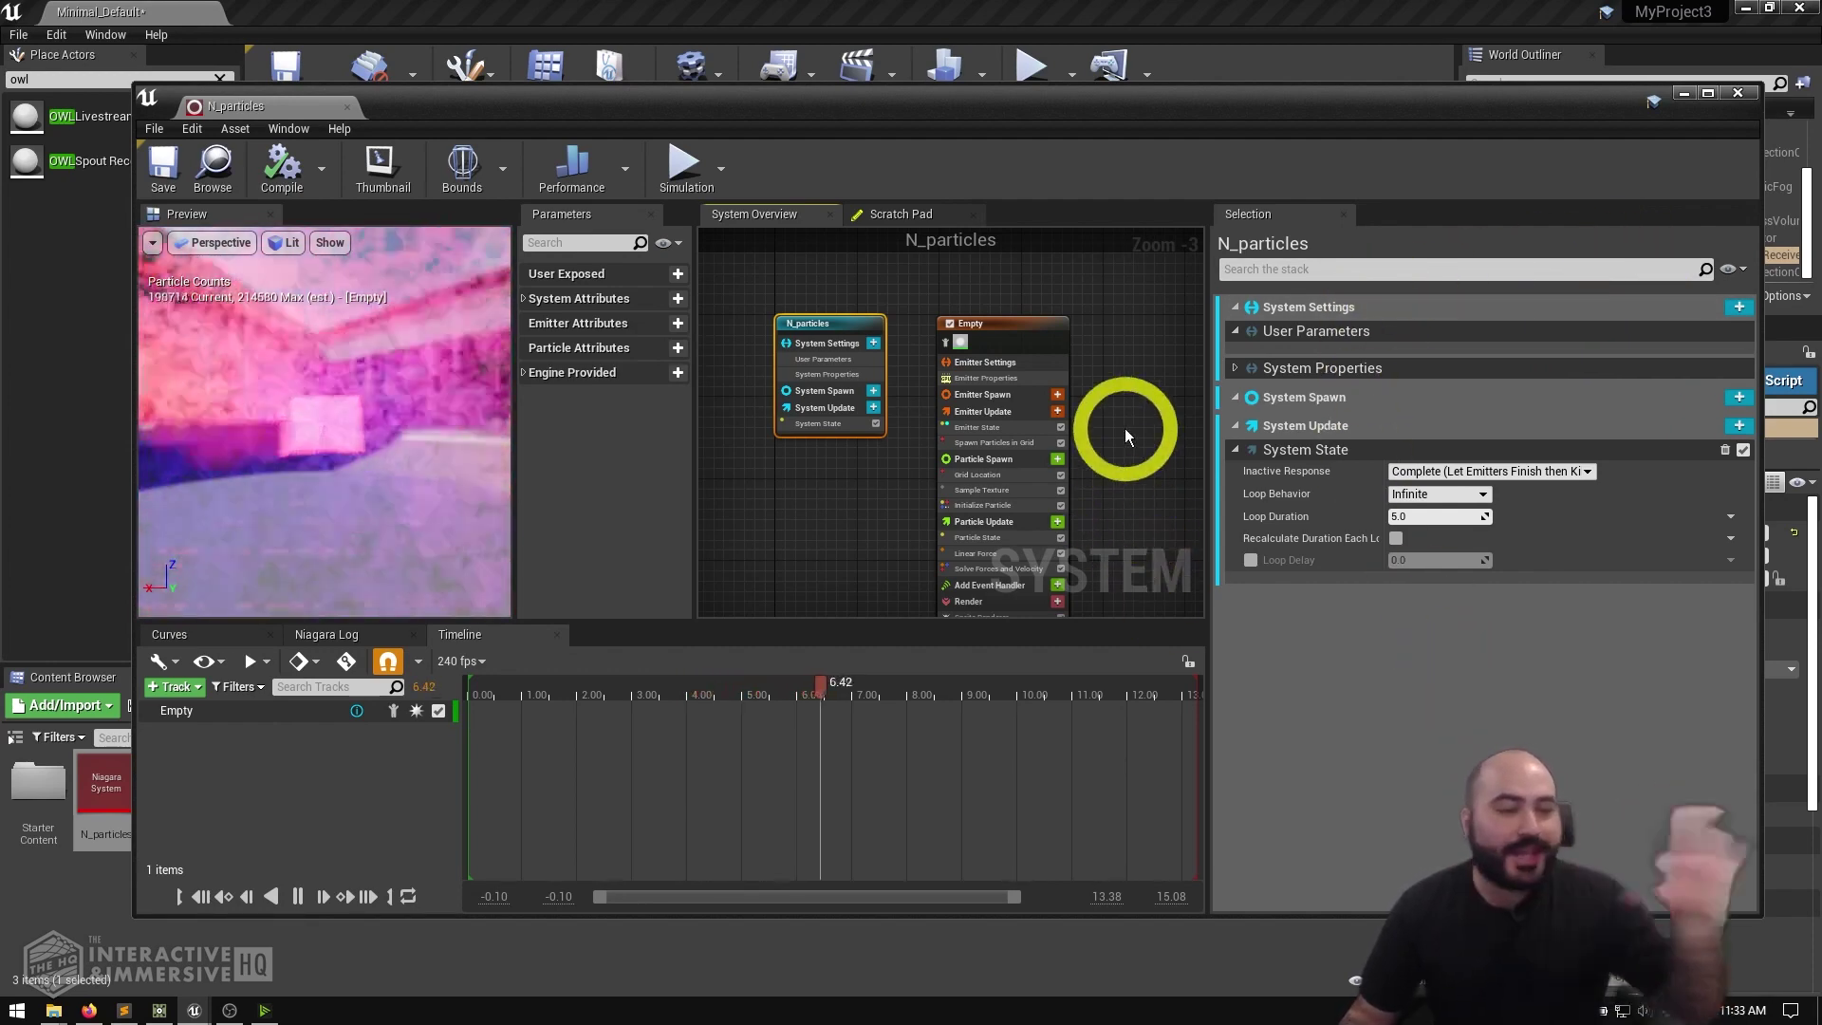
Step: Examine the emitter properties and module stack of the Empty emitter node
left_click(1027, 323)
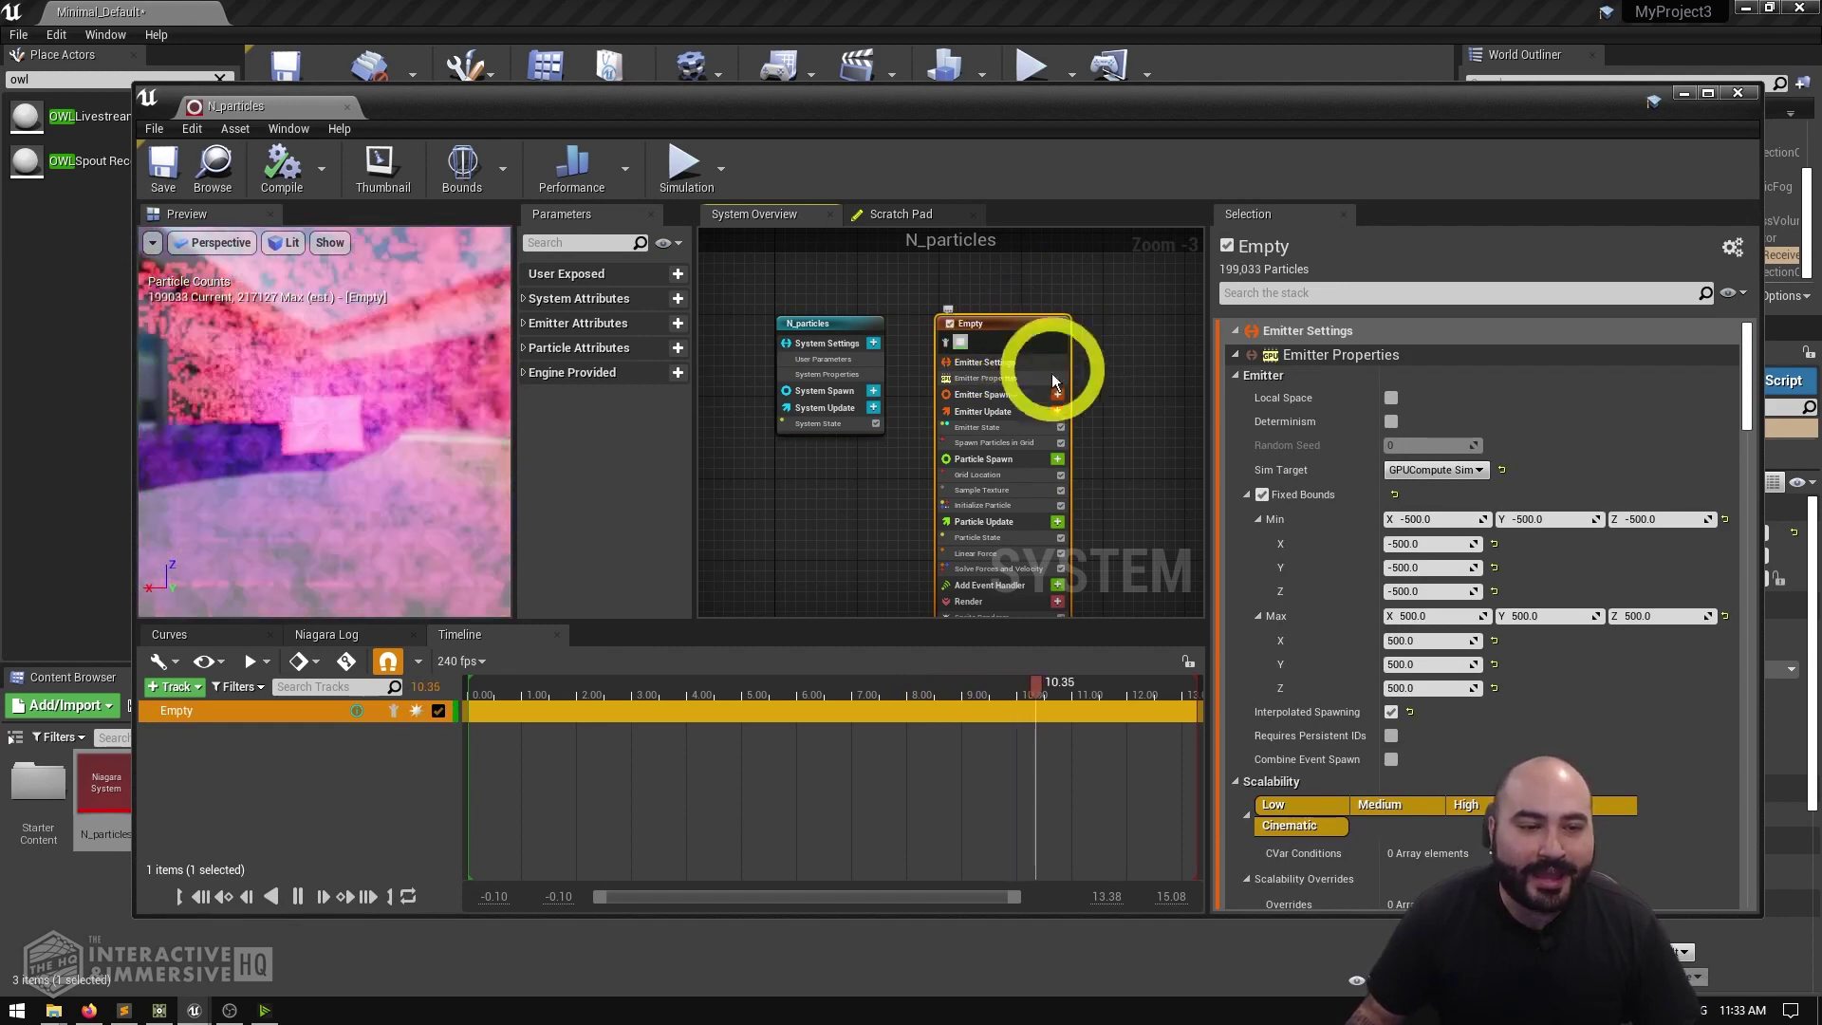
scroll(1067, 408, "up", 1)
scroll(1029, 304, "up", 1)
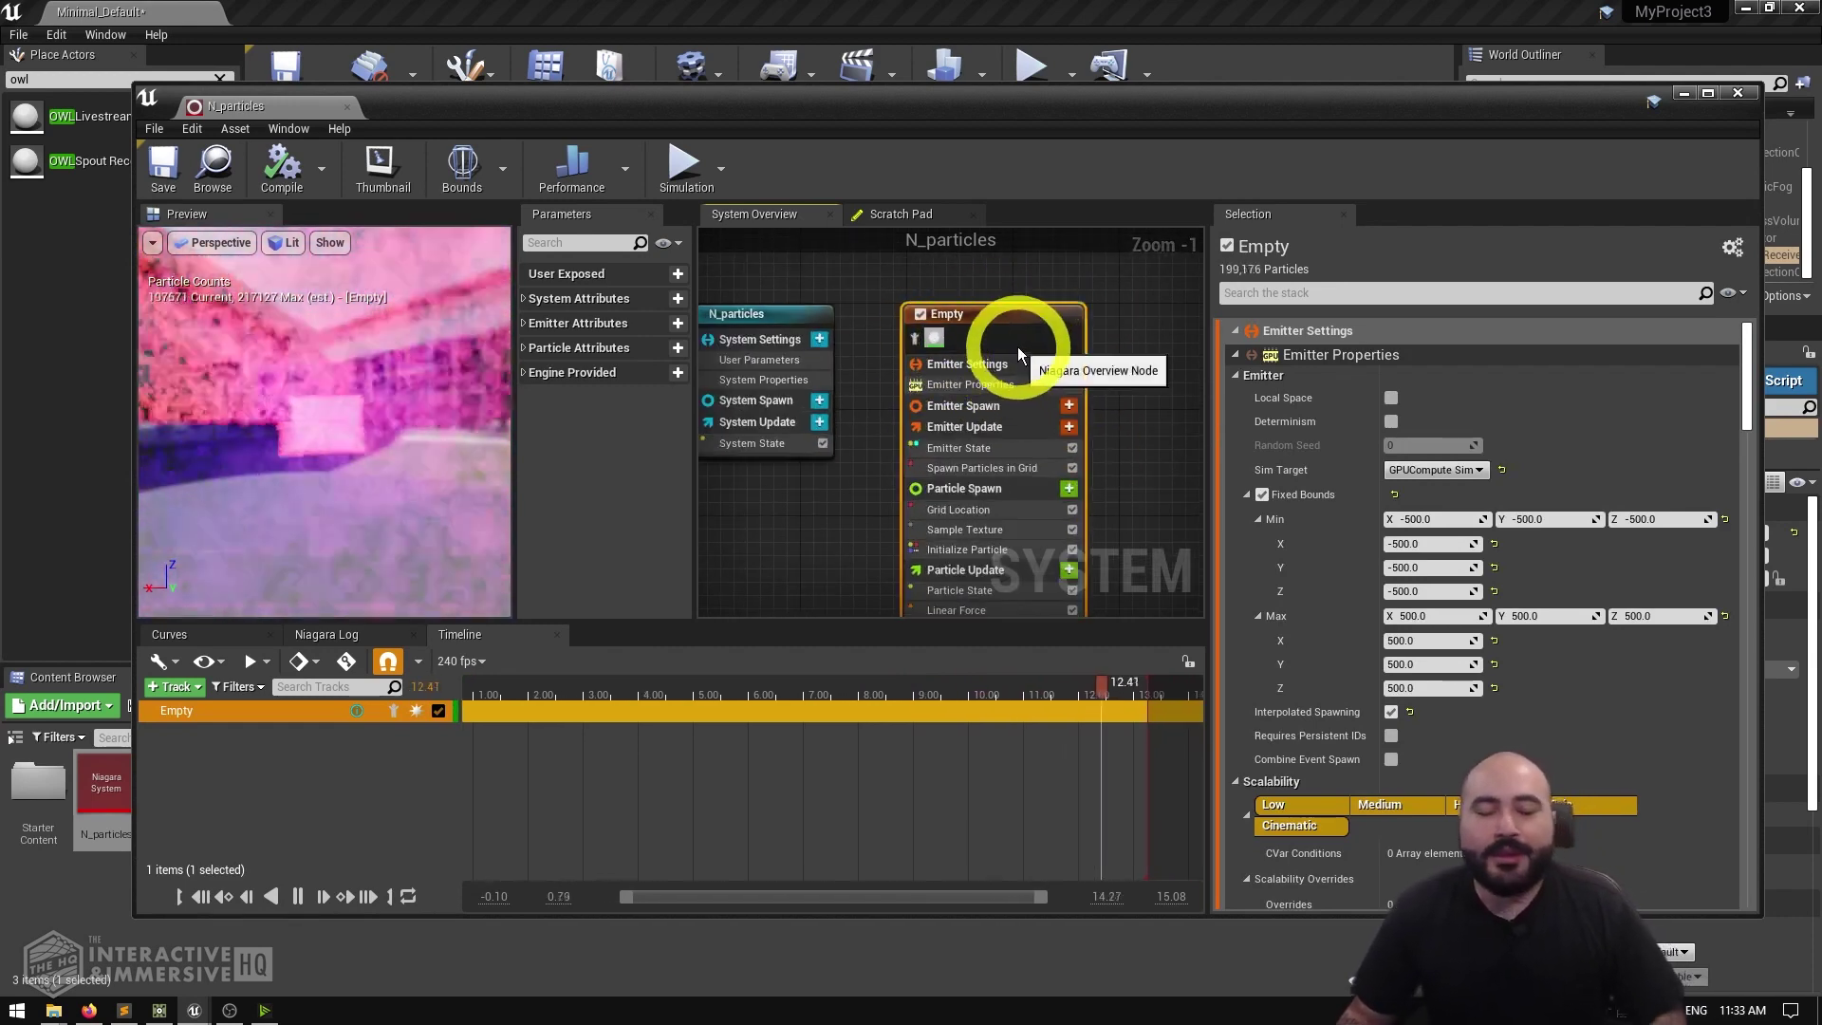
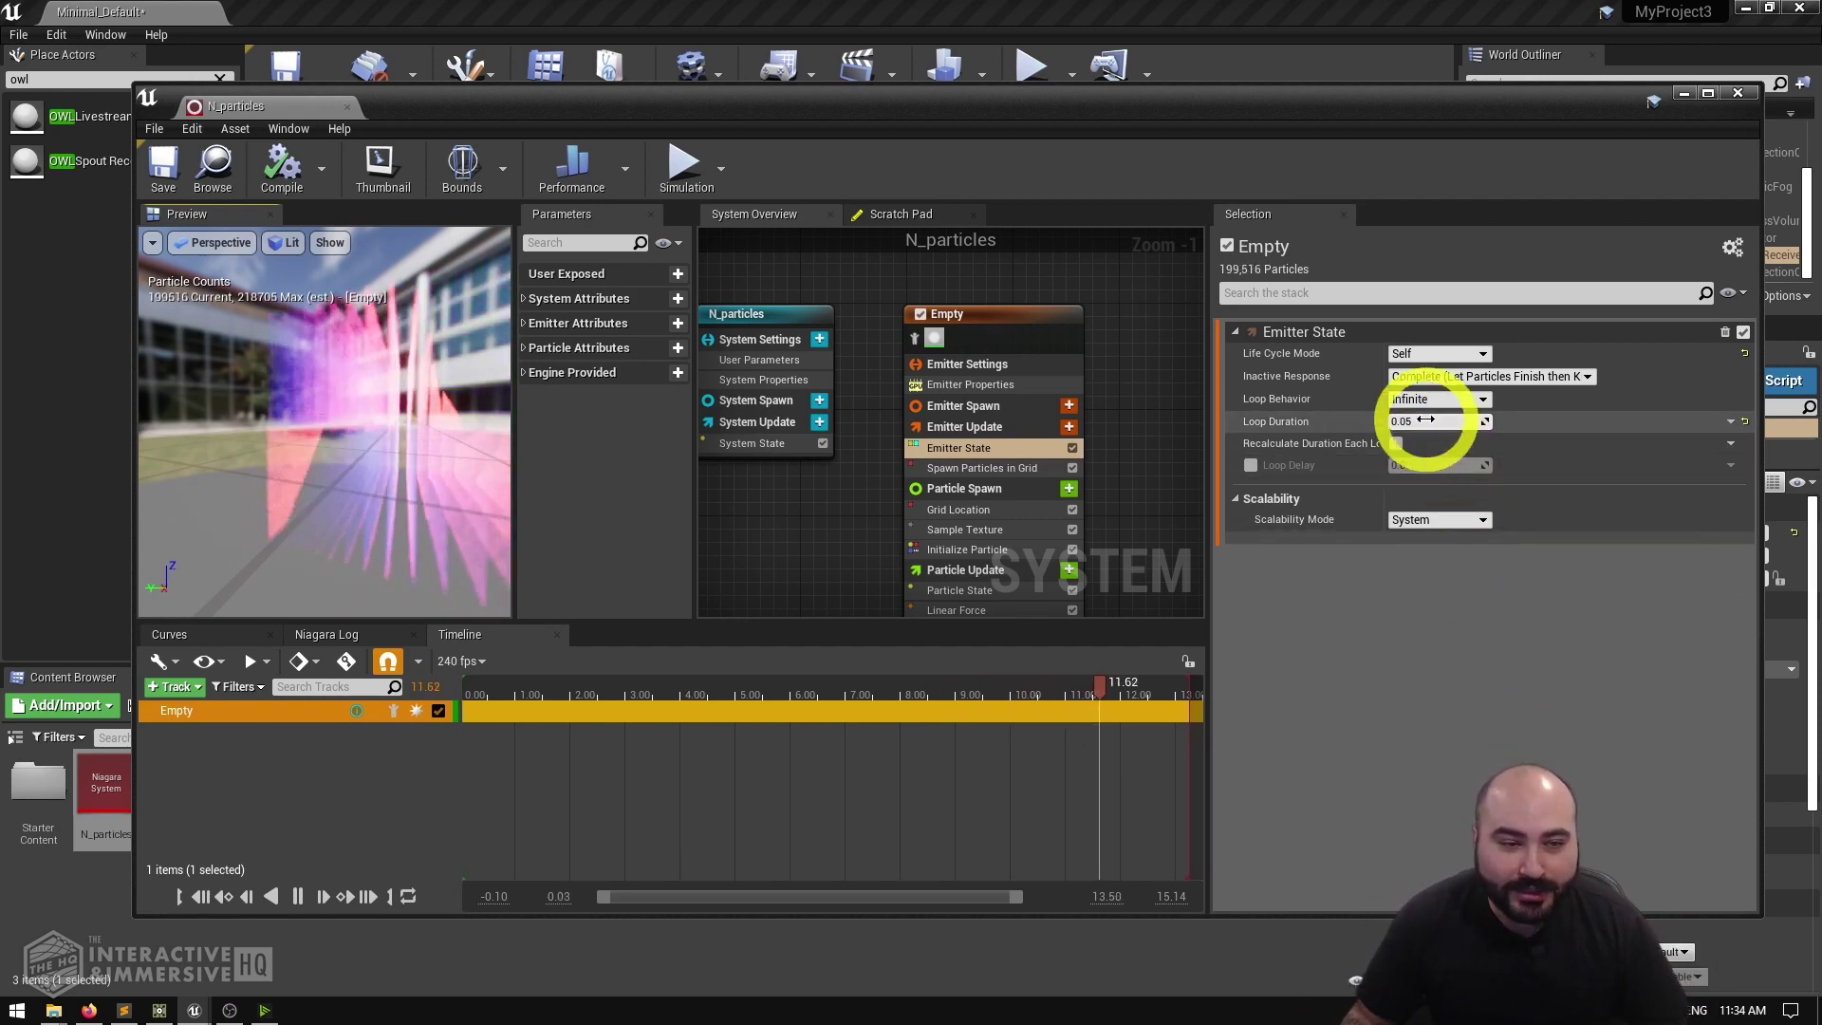
Step: Set the Loop Duration of the Empty emitter's Emitter State module to 0.5
scroll(350, 397, "down", 5)
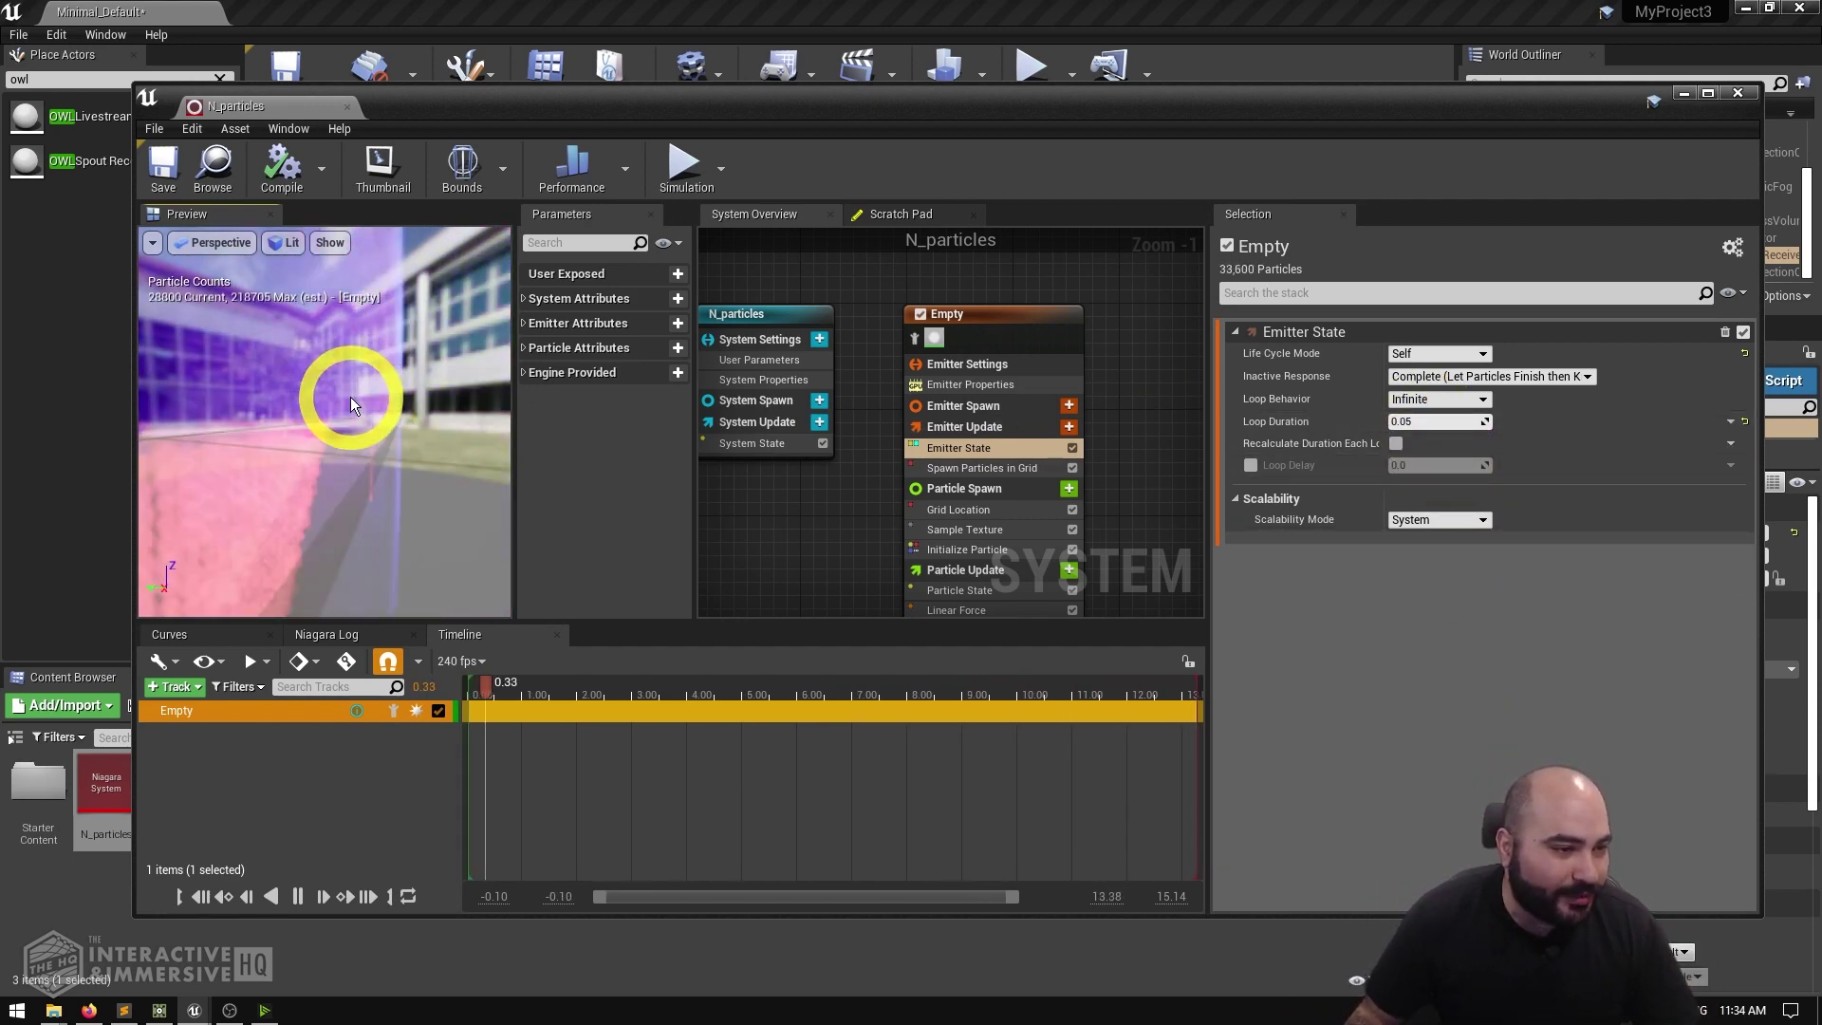
left_click(1414, 421)
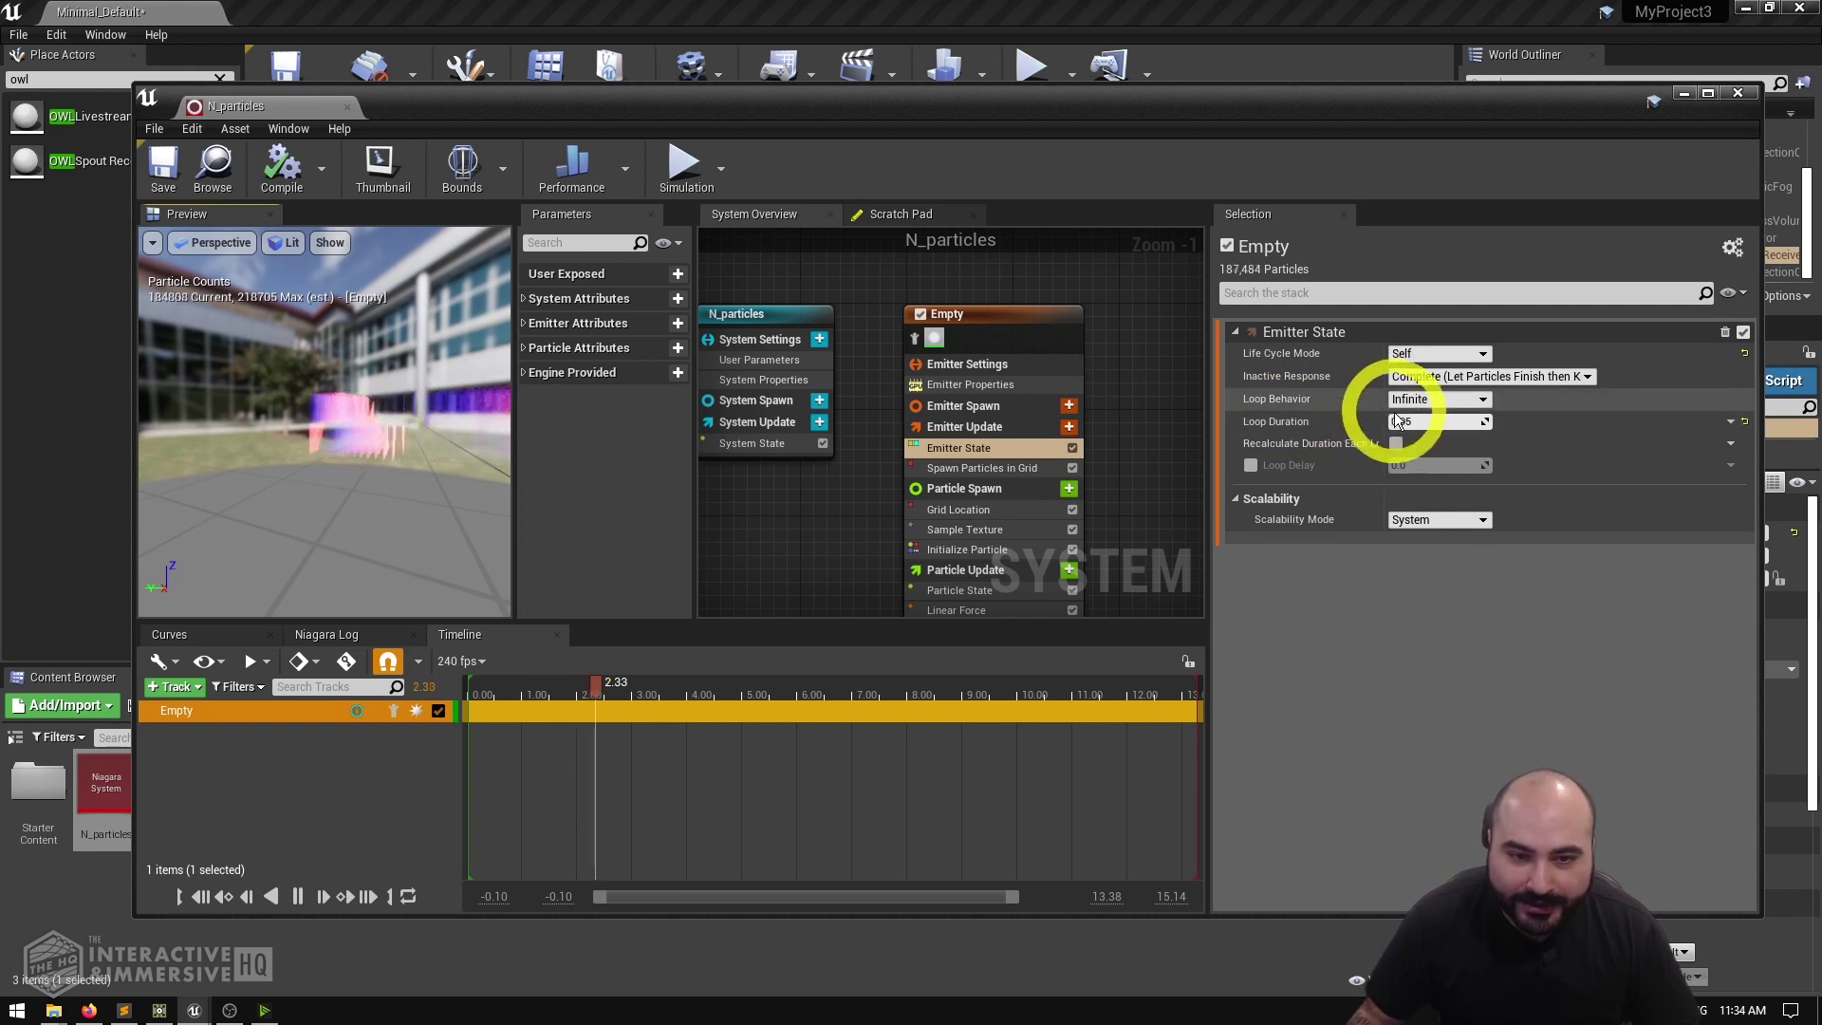
type("0.5")
left_click(1482, 608)
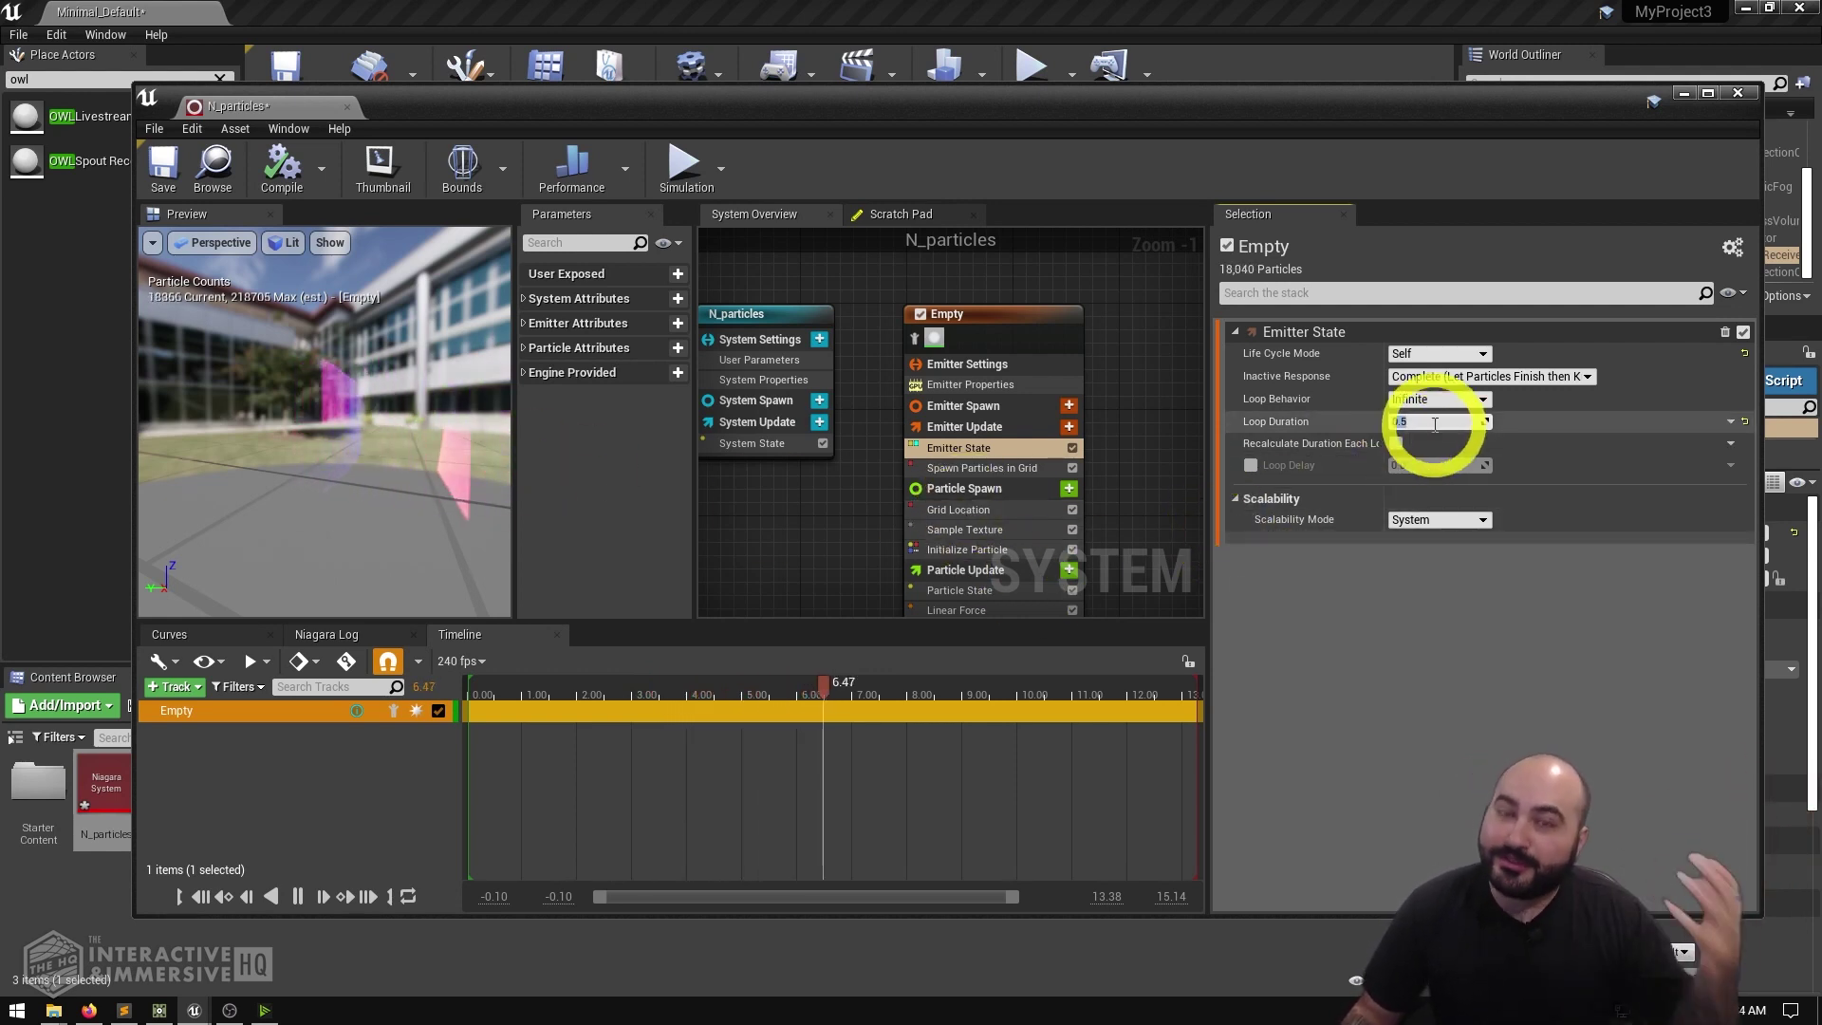
Step: Shorten the Emitter State Loop Duration to 0.025
type("0")
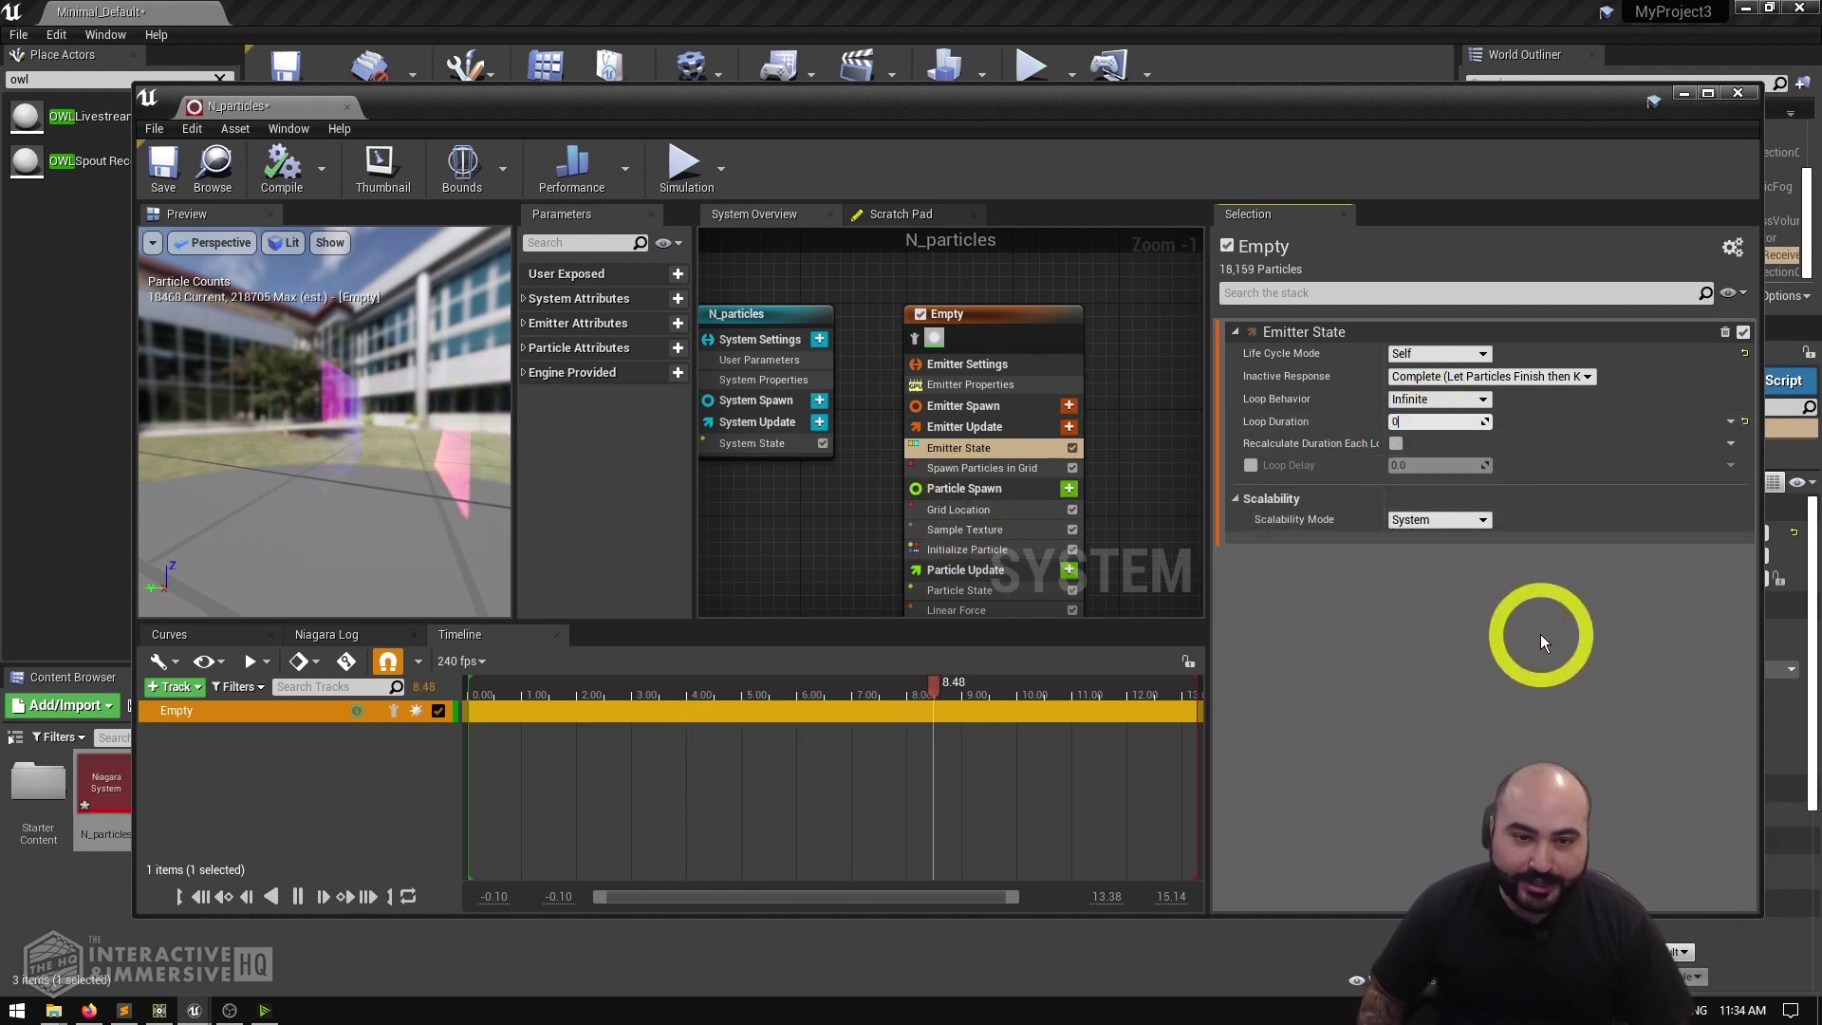
type(".02")
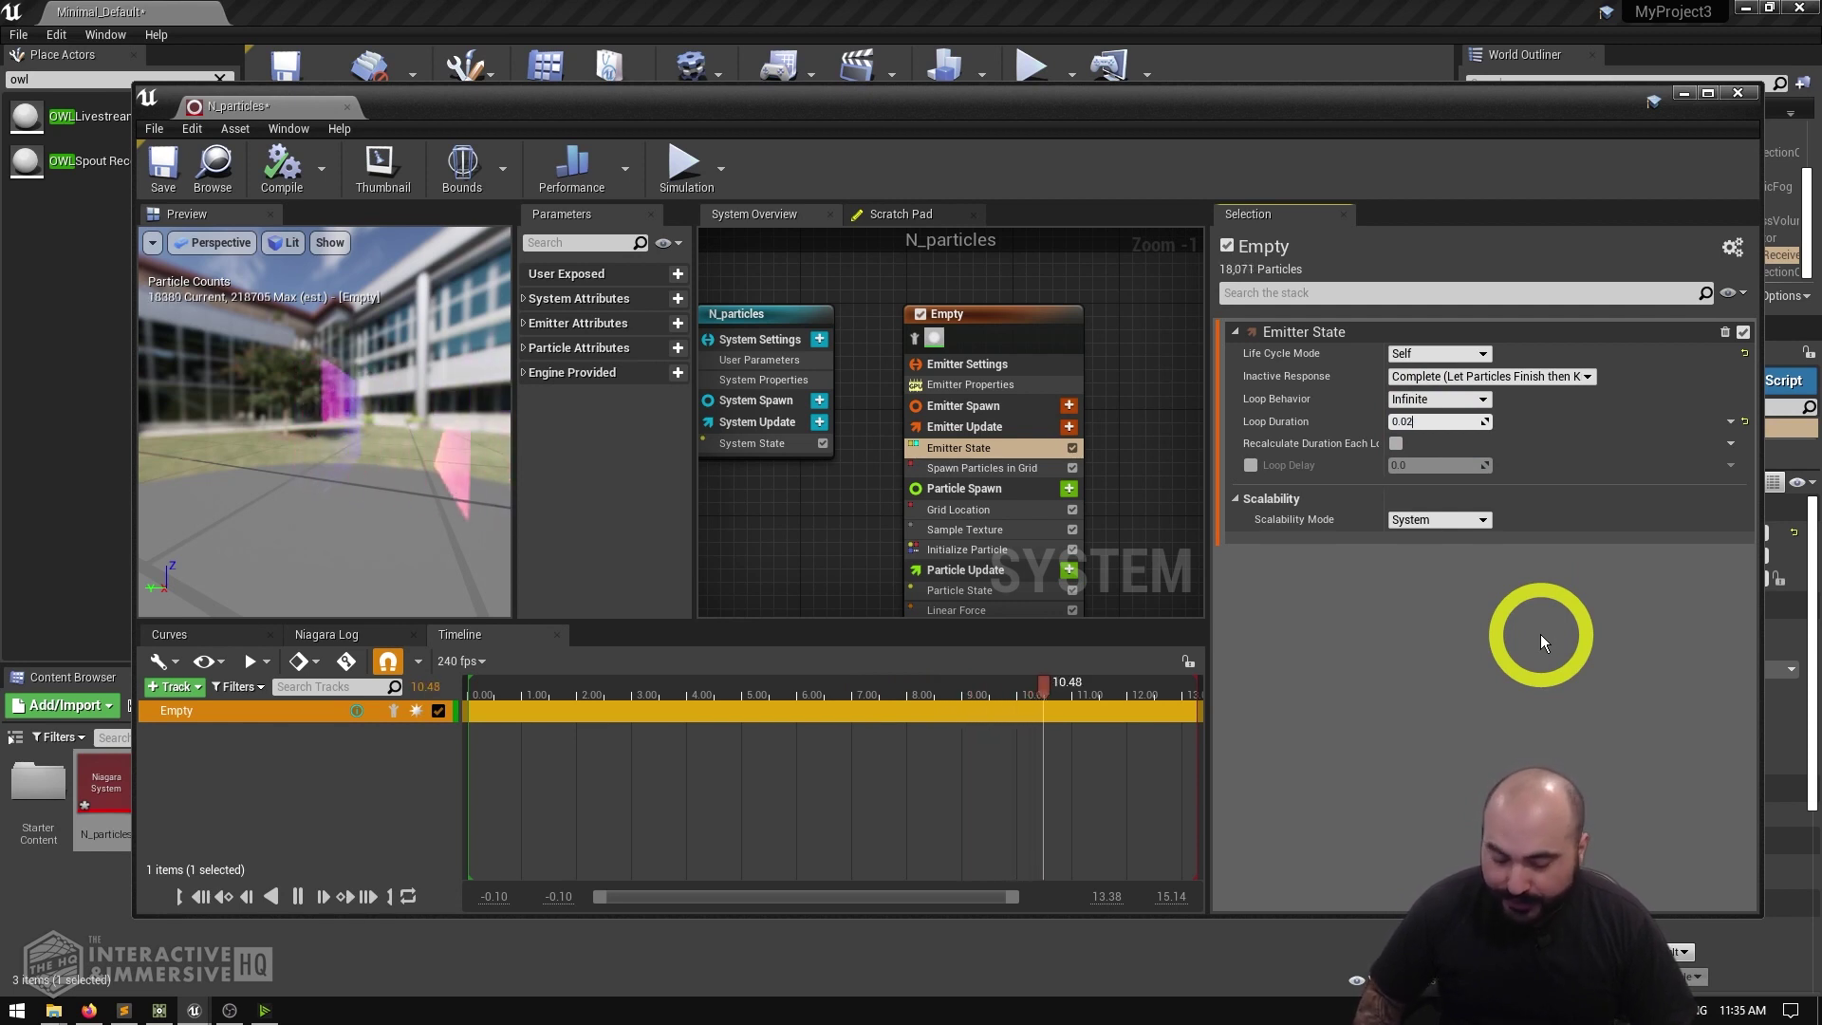
type("5")
key("Return")
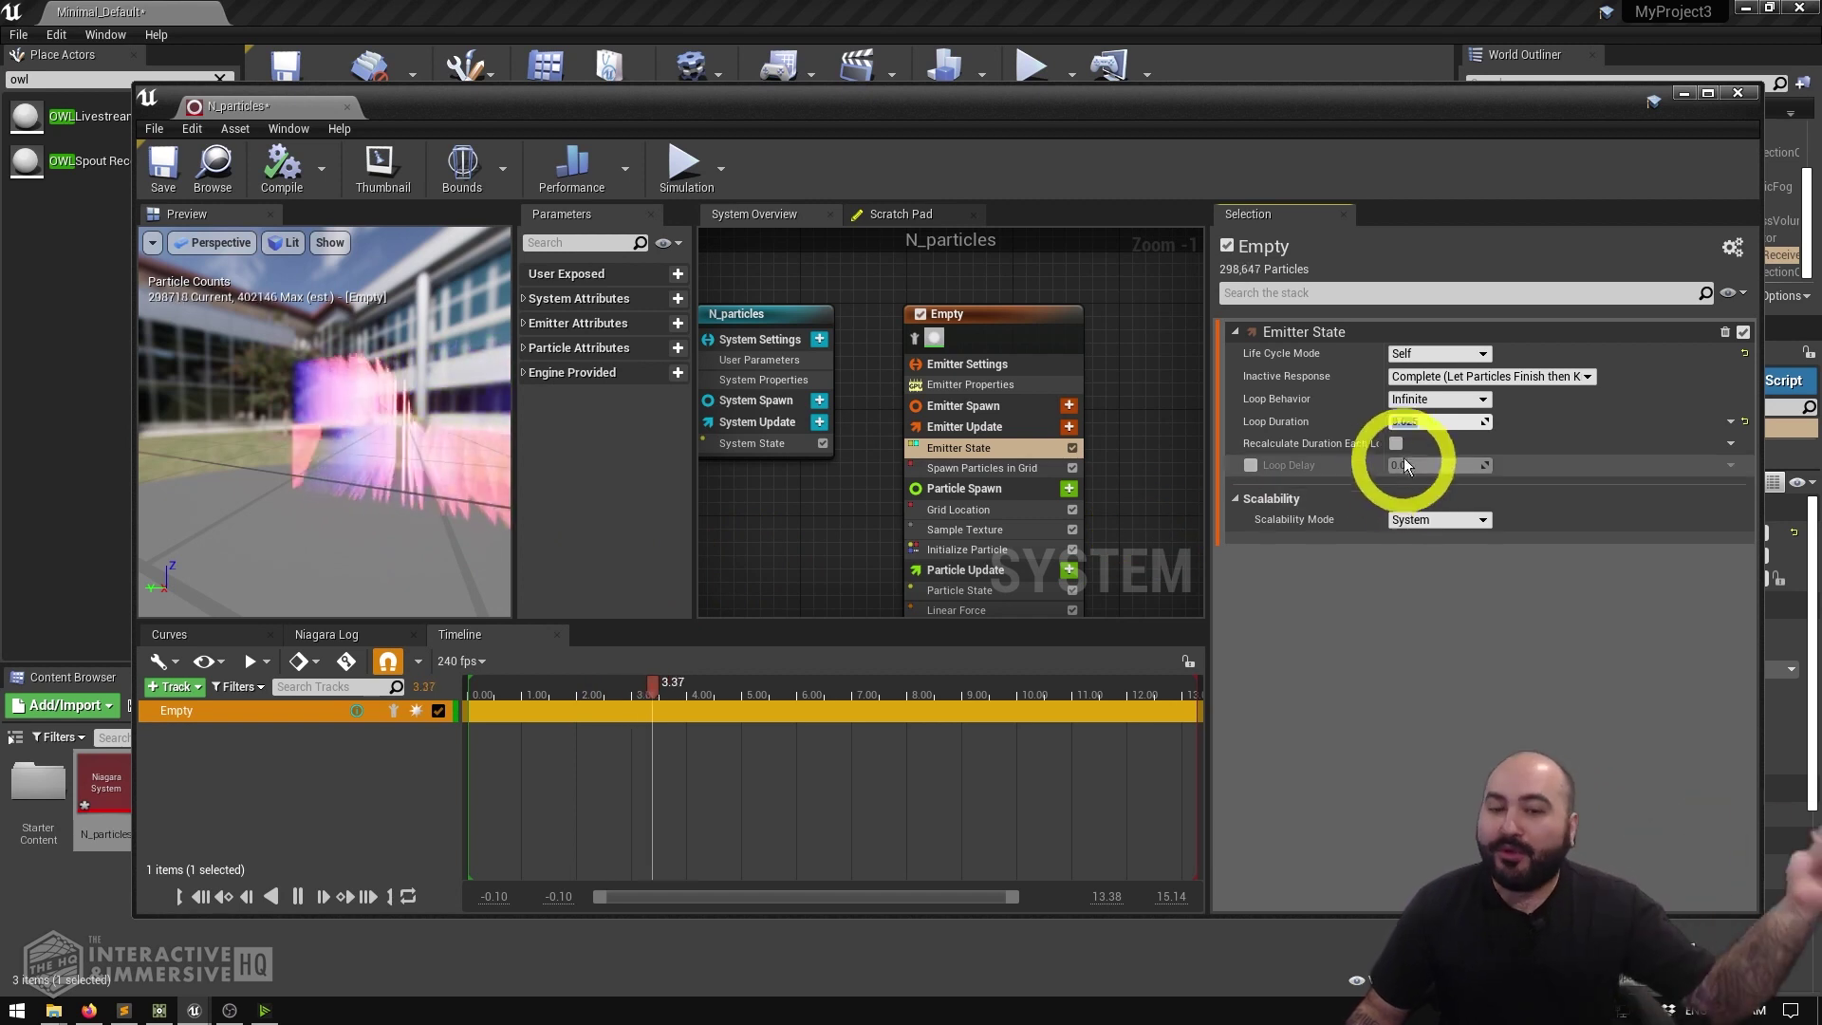
Step: Set the Emitter State Loop Duration back to 0.05
type("0.02")
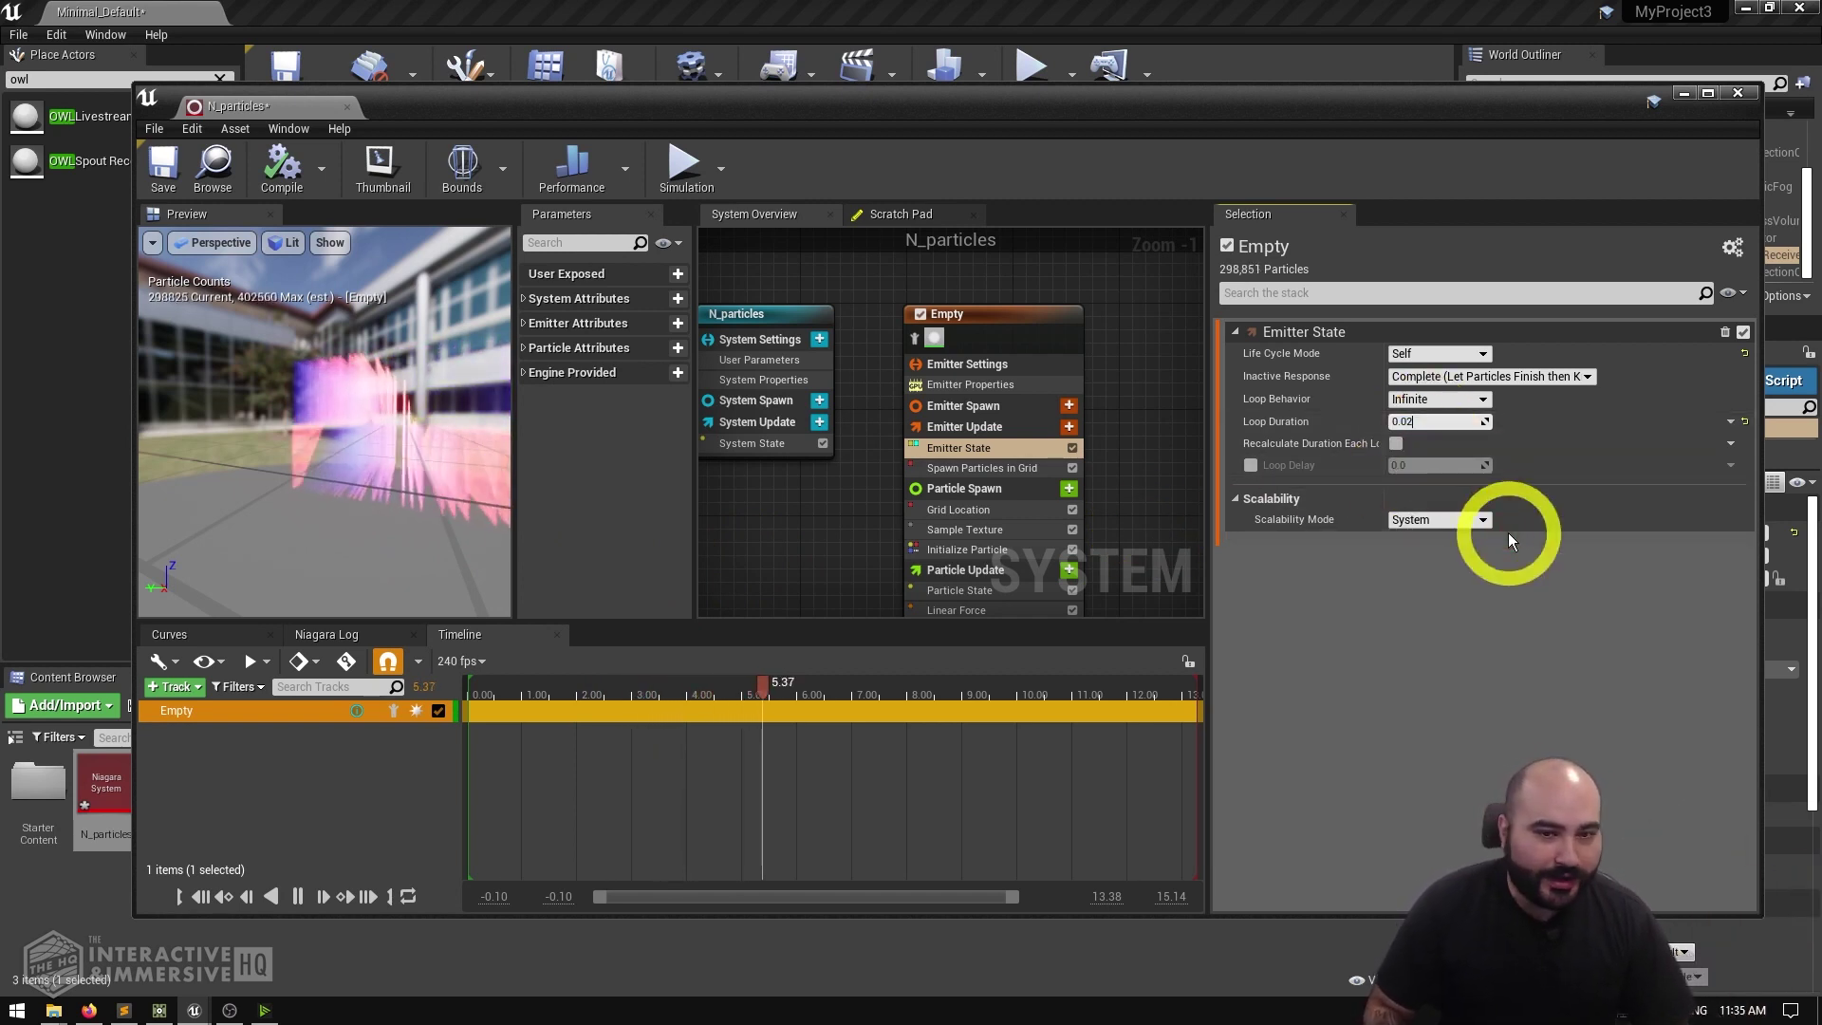
key("BackSpace")
type("5")
key("Return")
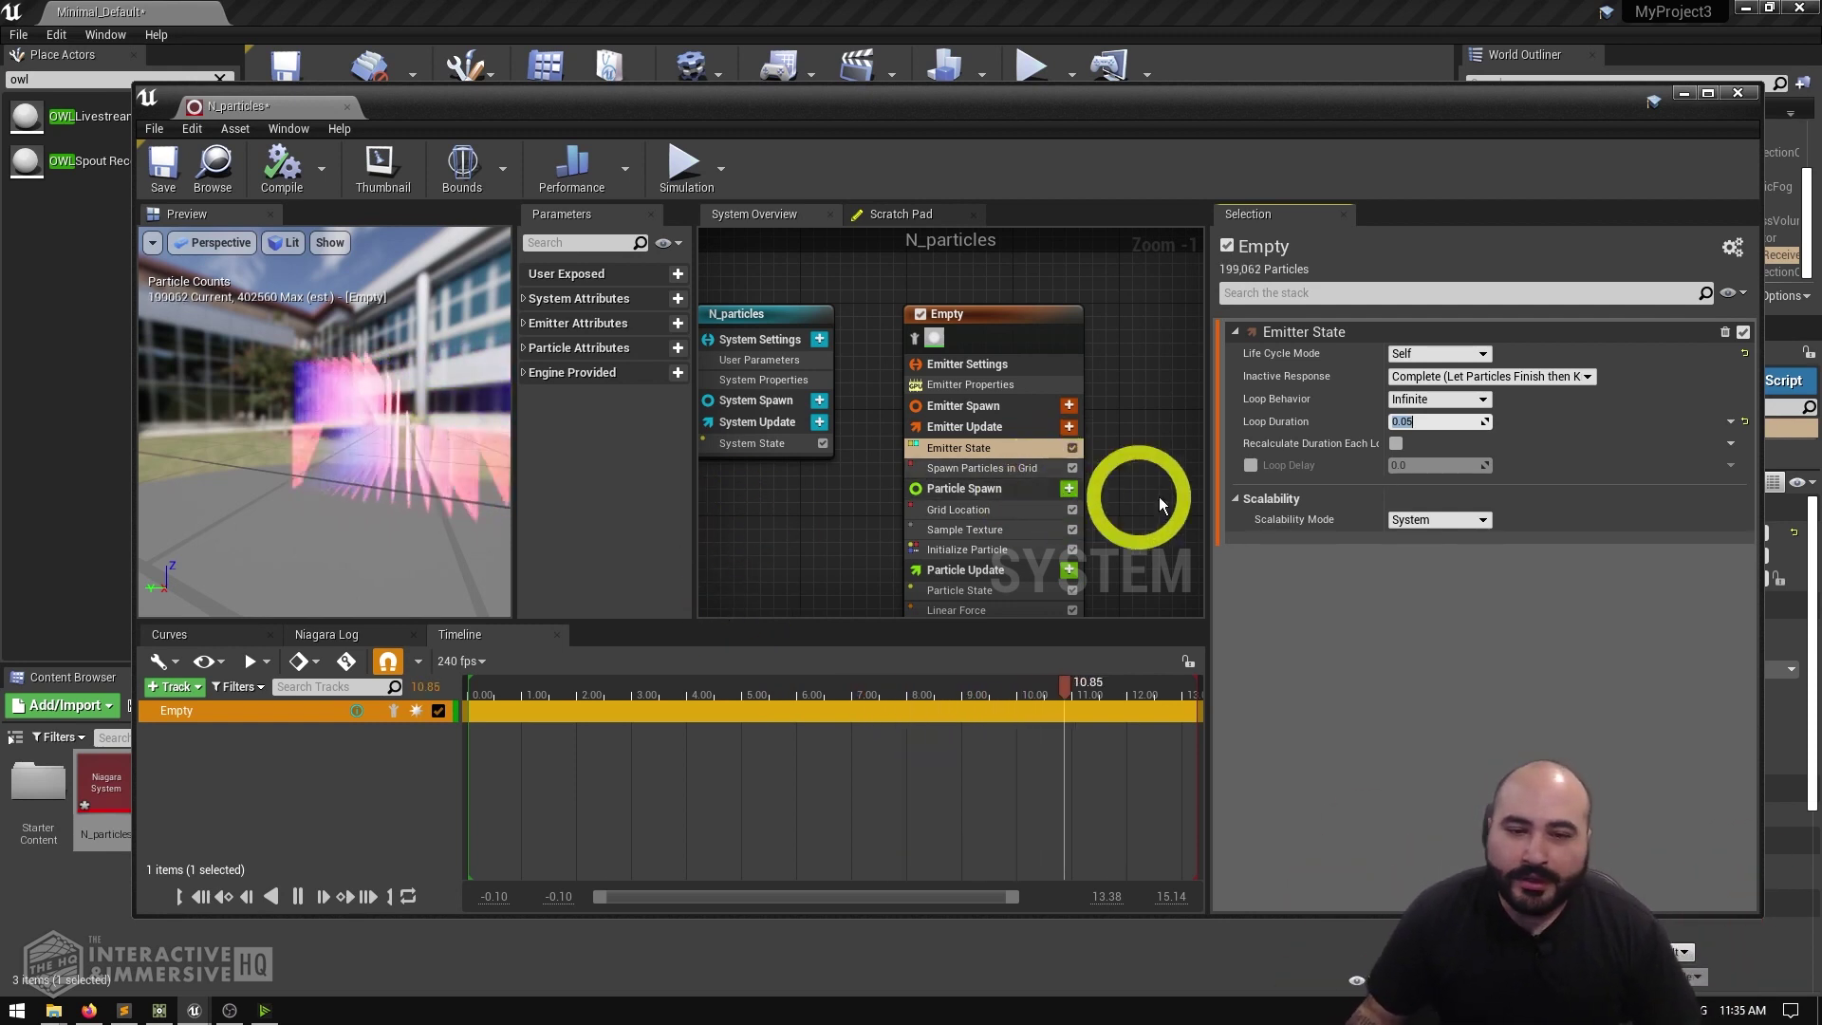
Step: Read the Loop Duration description and check the Life Cycle Mode options, leaving Self selected
mouse_move(1325, 420)
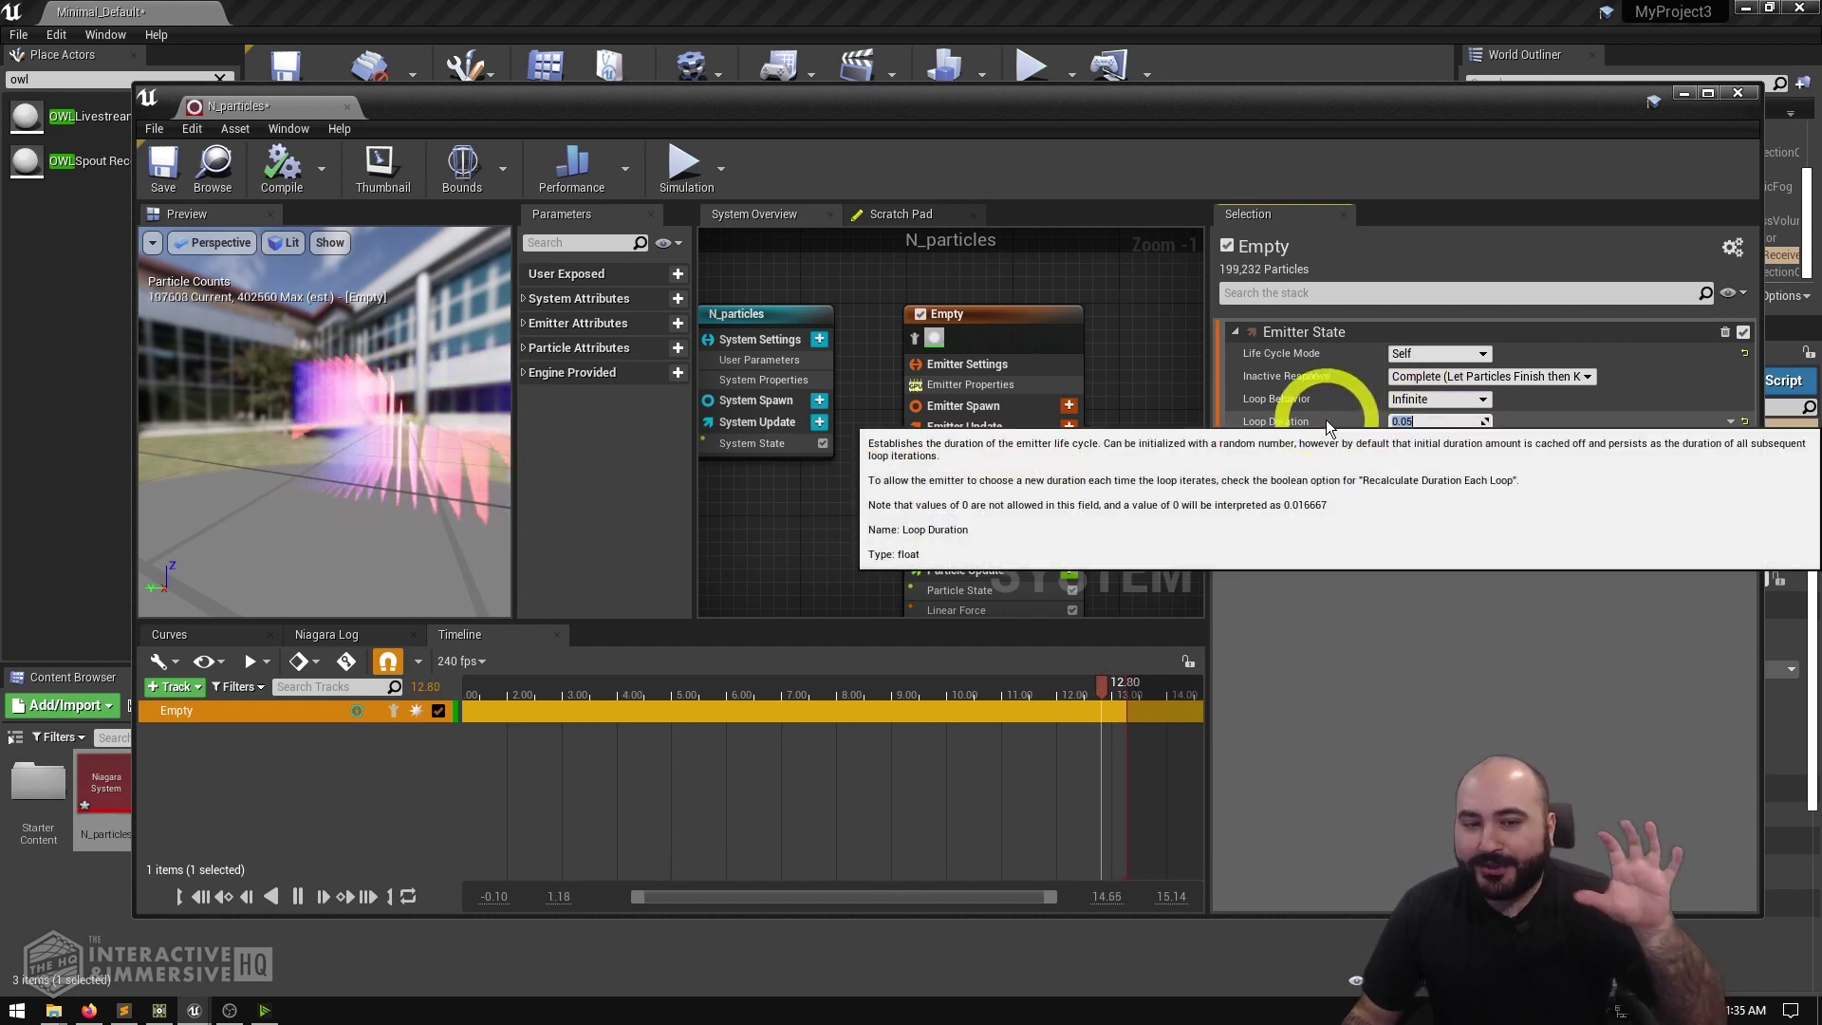
left_click(1455, 720)
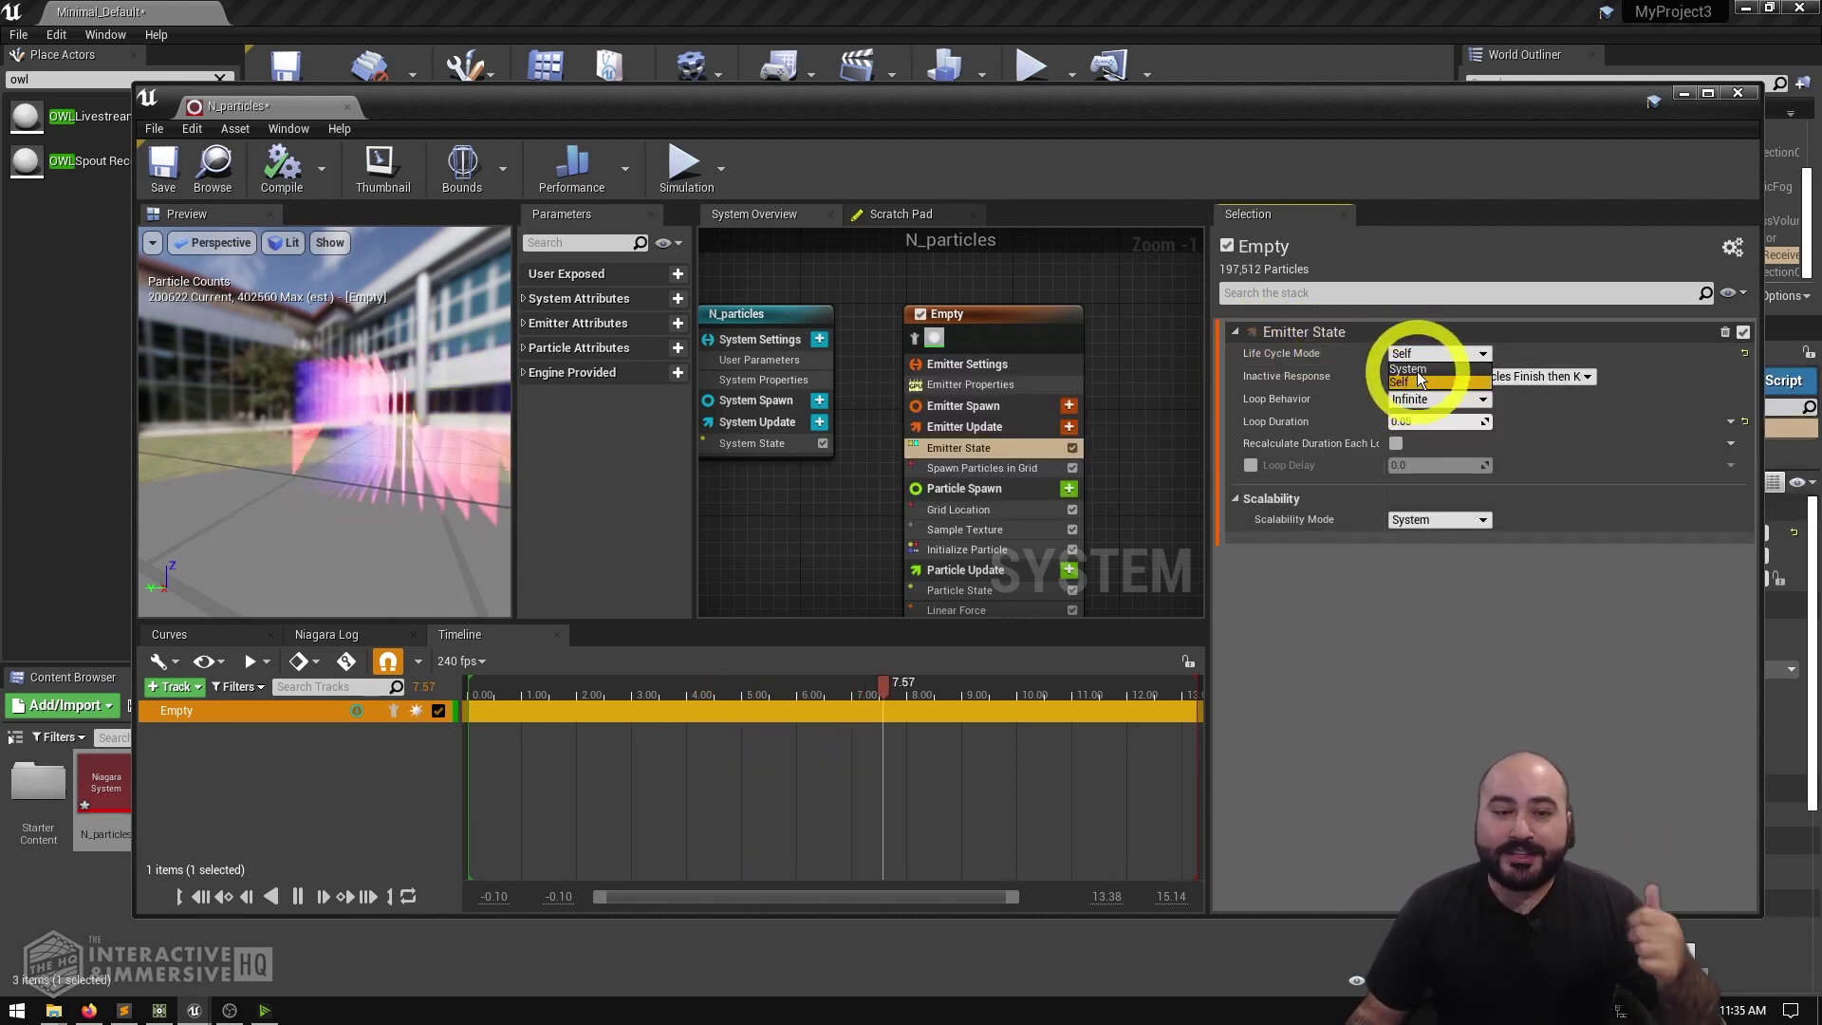
left_click(1417, 381)
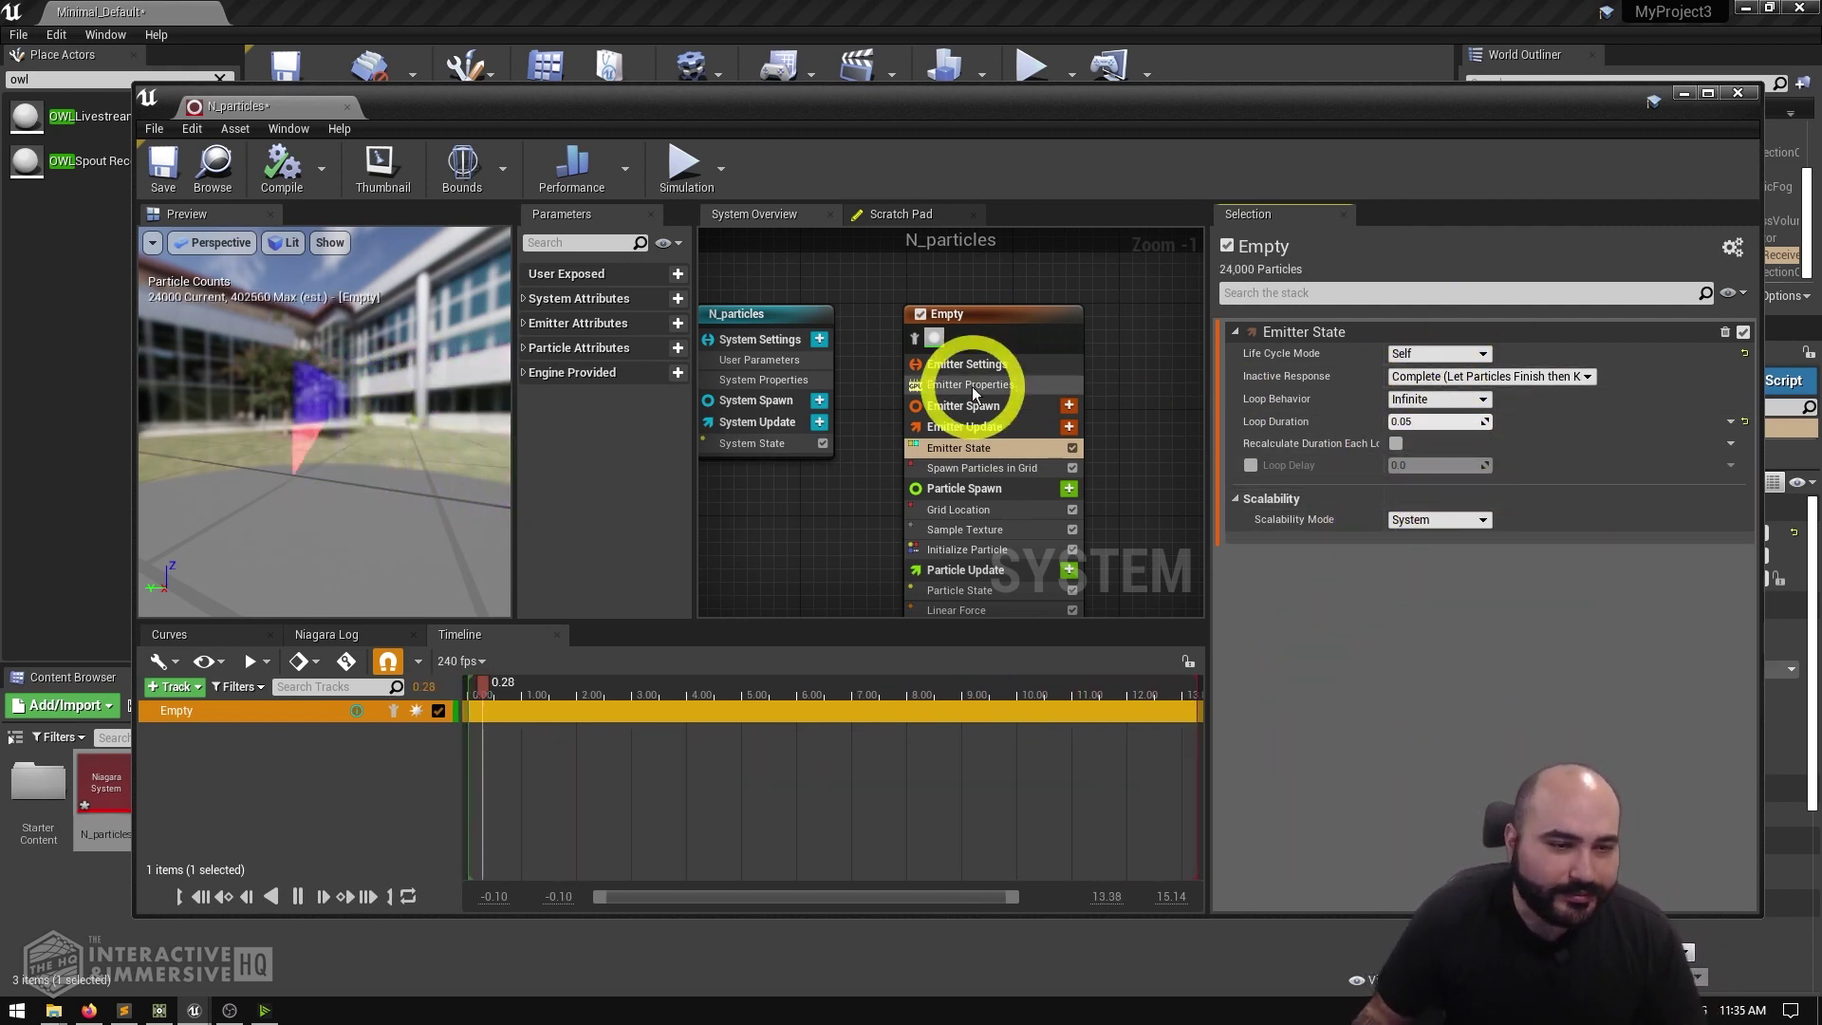
Step: Examine the X, Y and Z counts of the Spawn Particles in Grid module against the particle preview
left_click(992, 471)
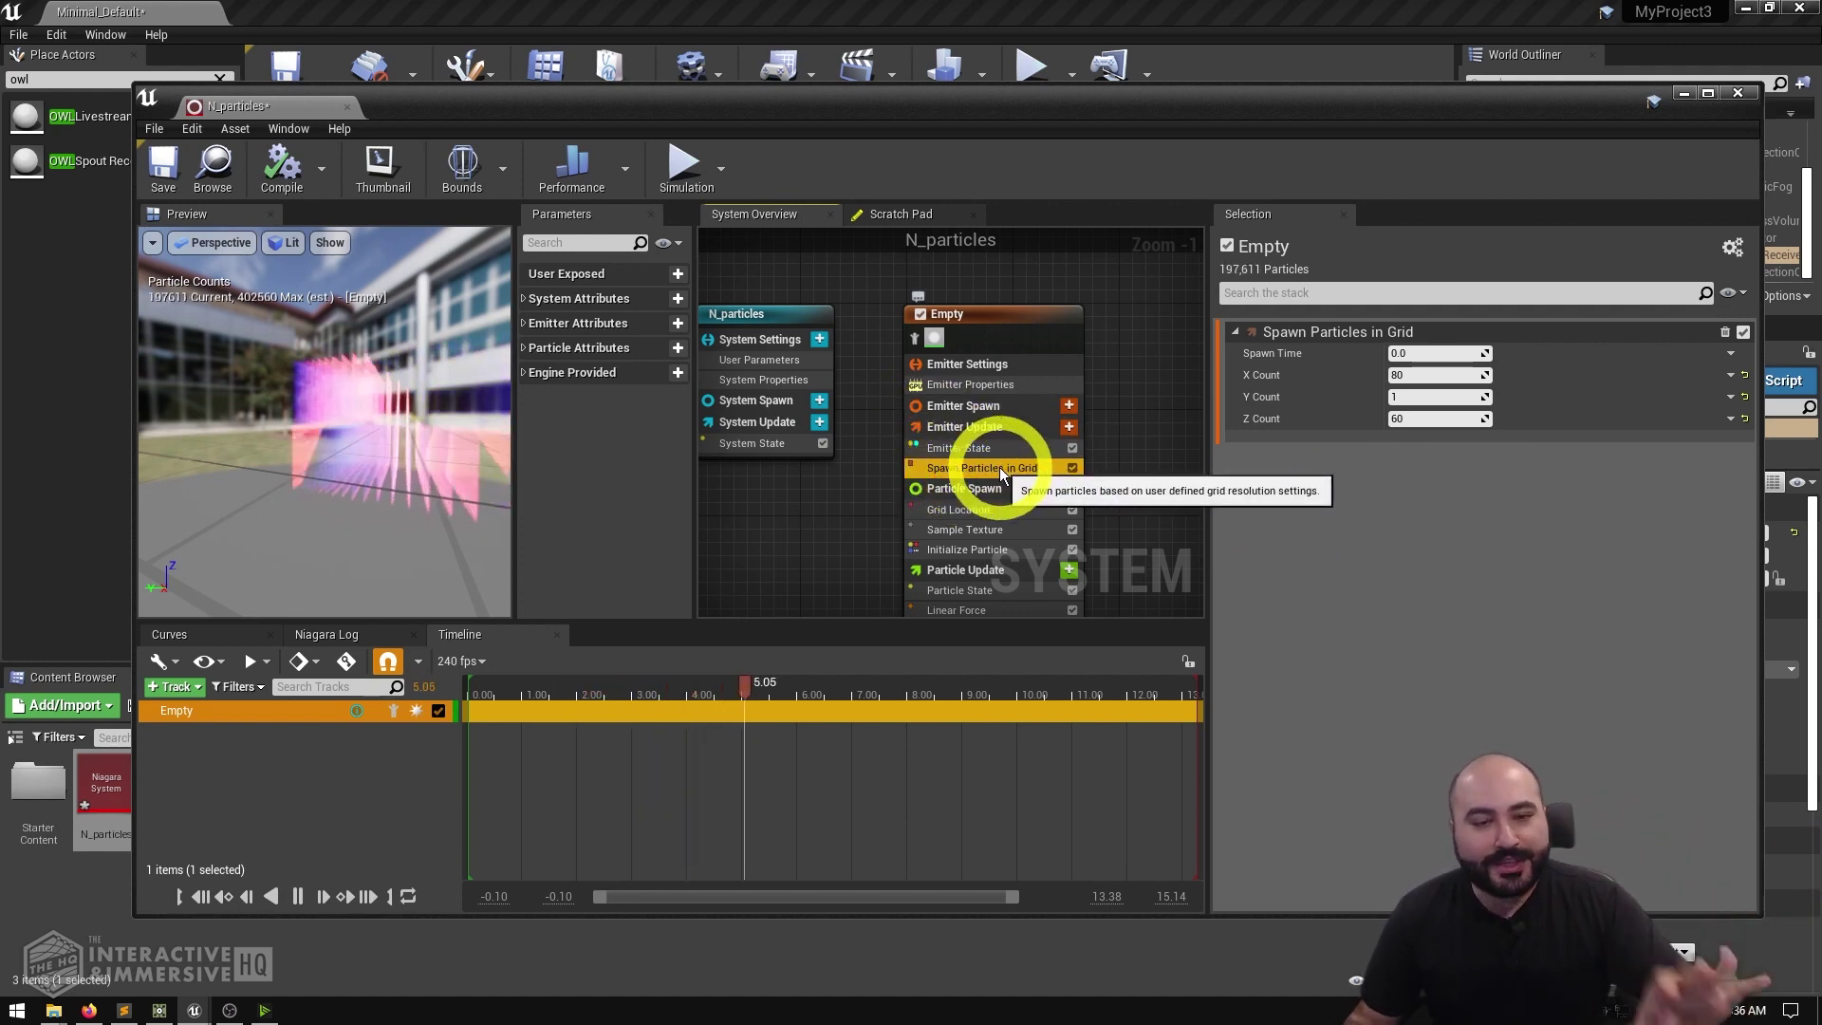
left_click(1395, 374)
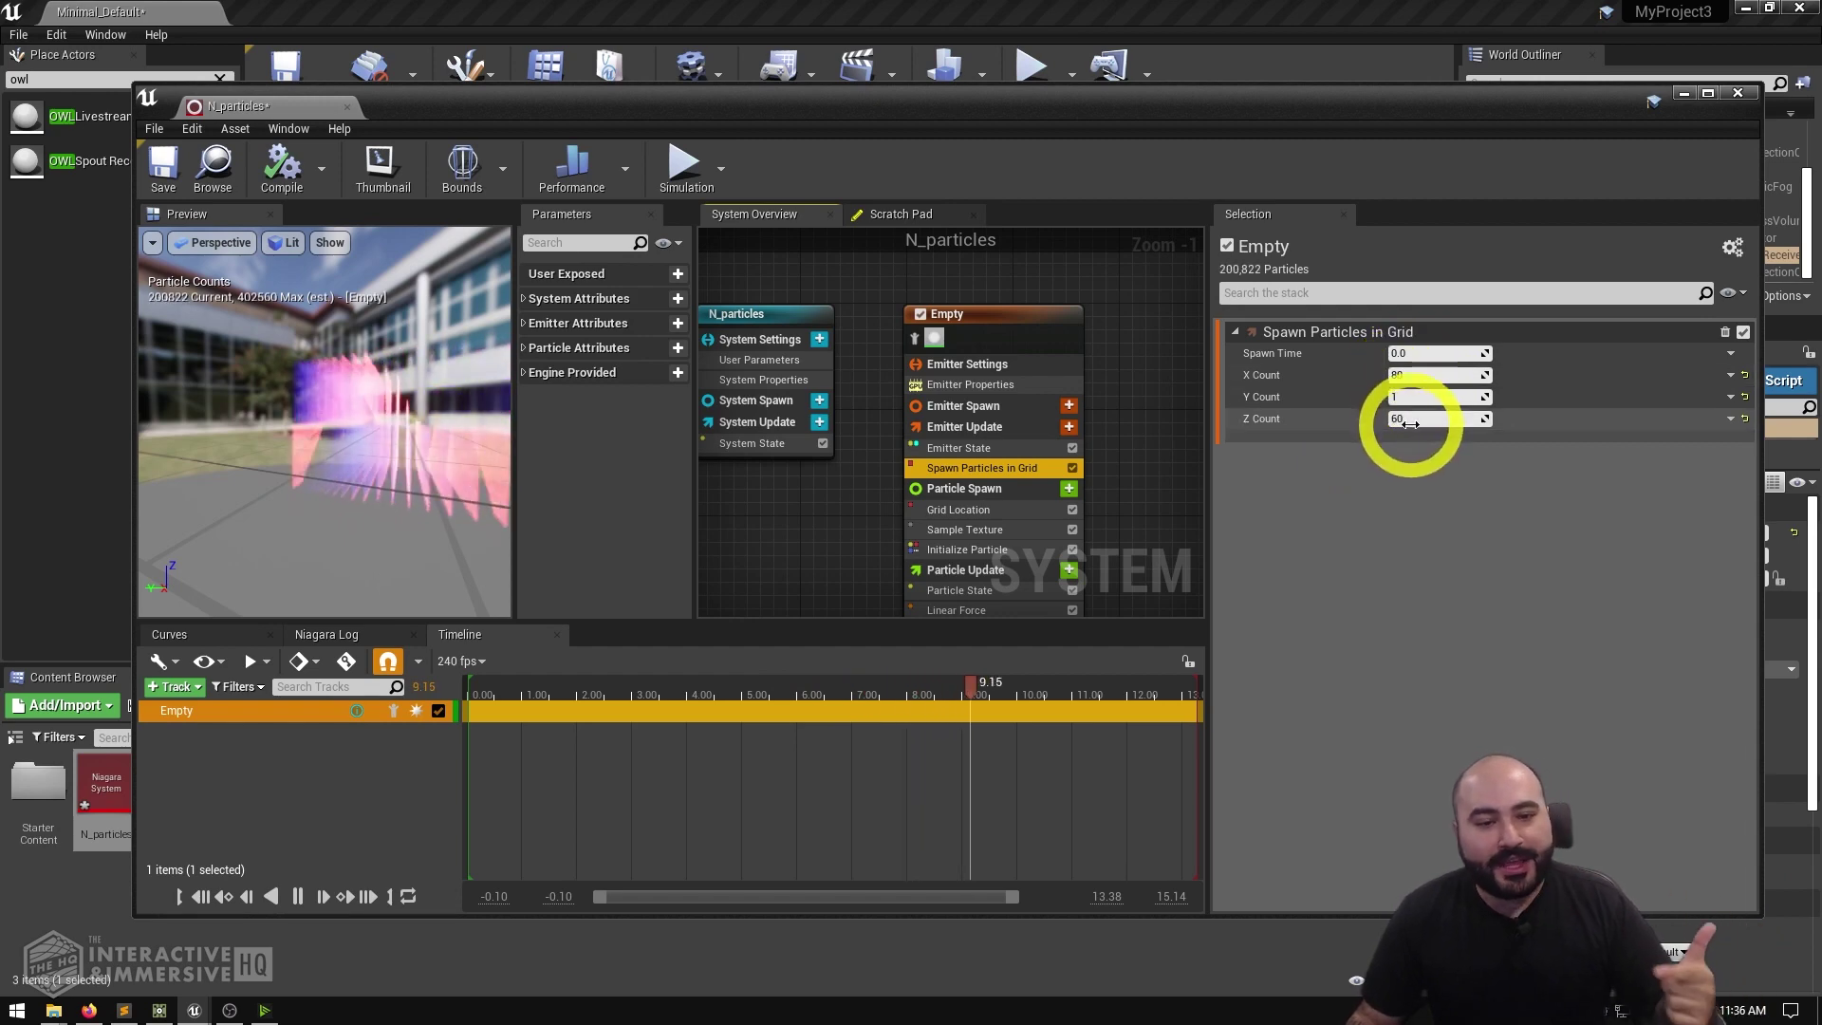
left_click_drag(508, 402, 346, 414)
left_click(1326, 373)
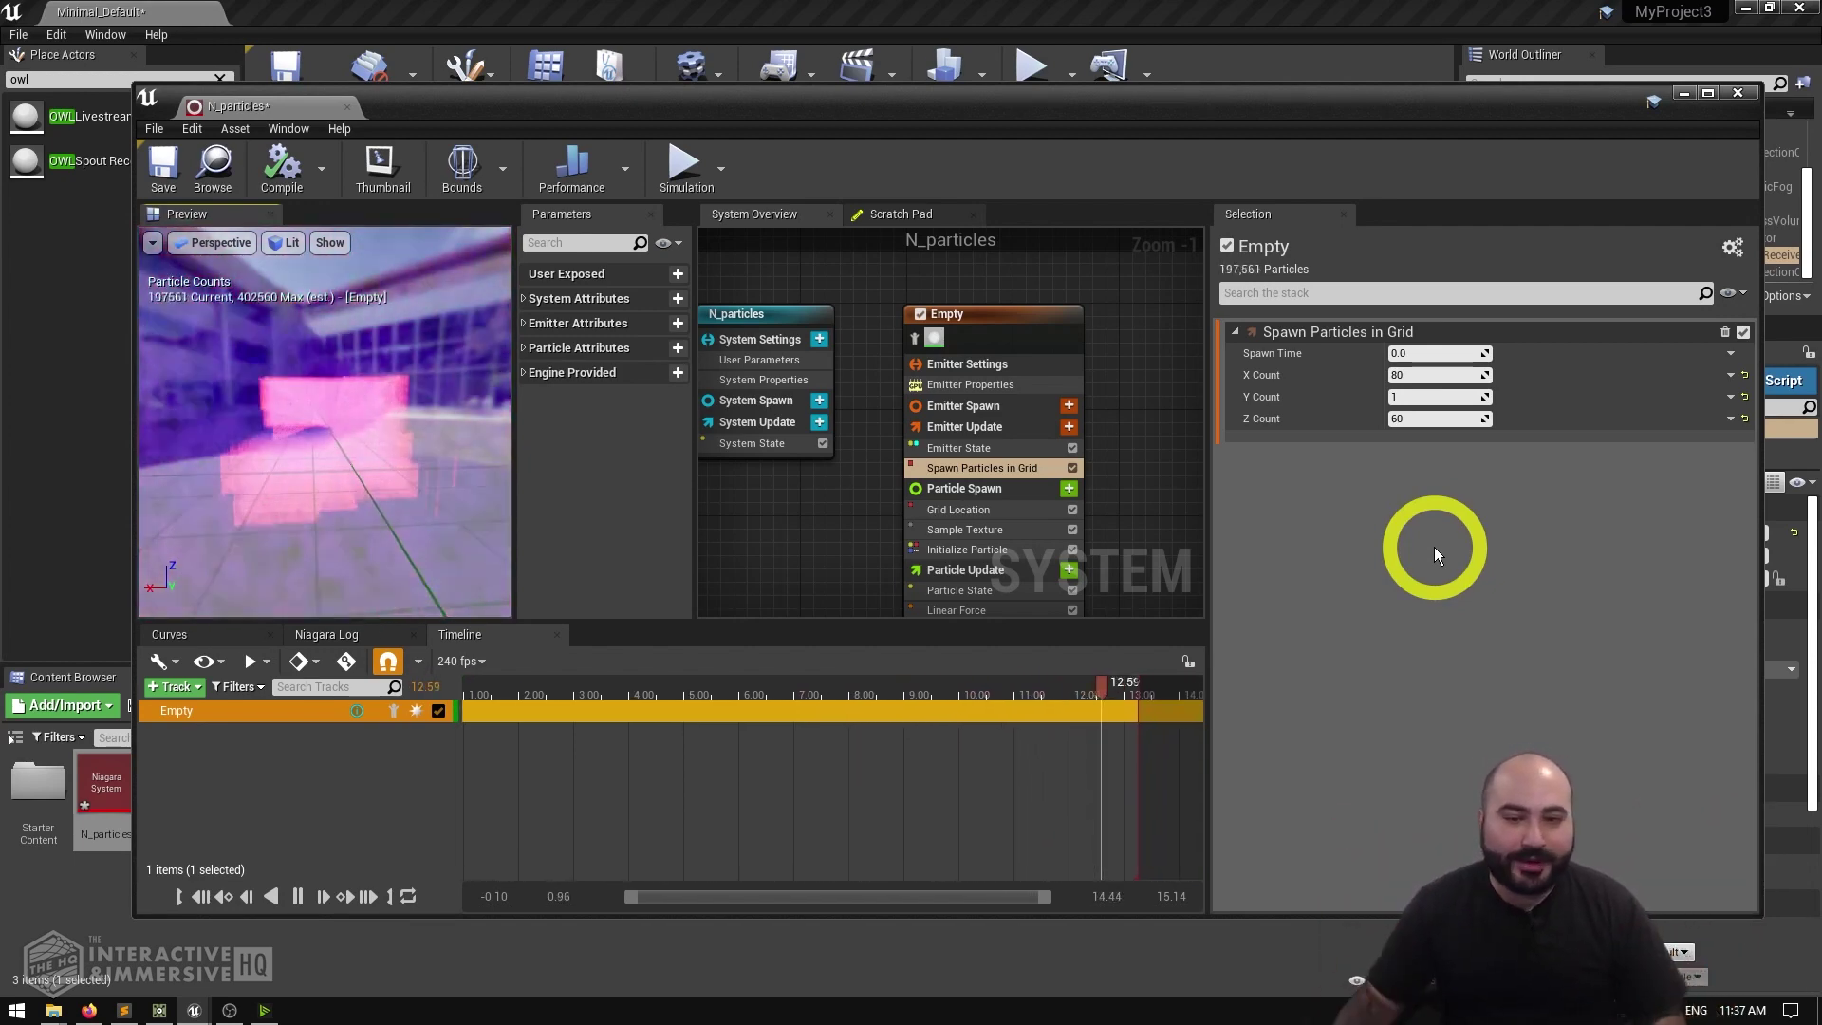
Step: Set the Grid Location module's XYZ Dimensions to 5, 5, 5 and inspect the particle spacing in the preview
left_click(958, 509)
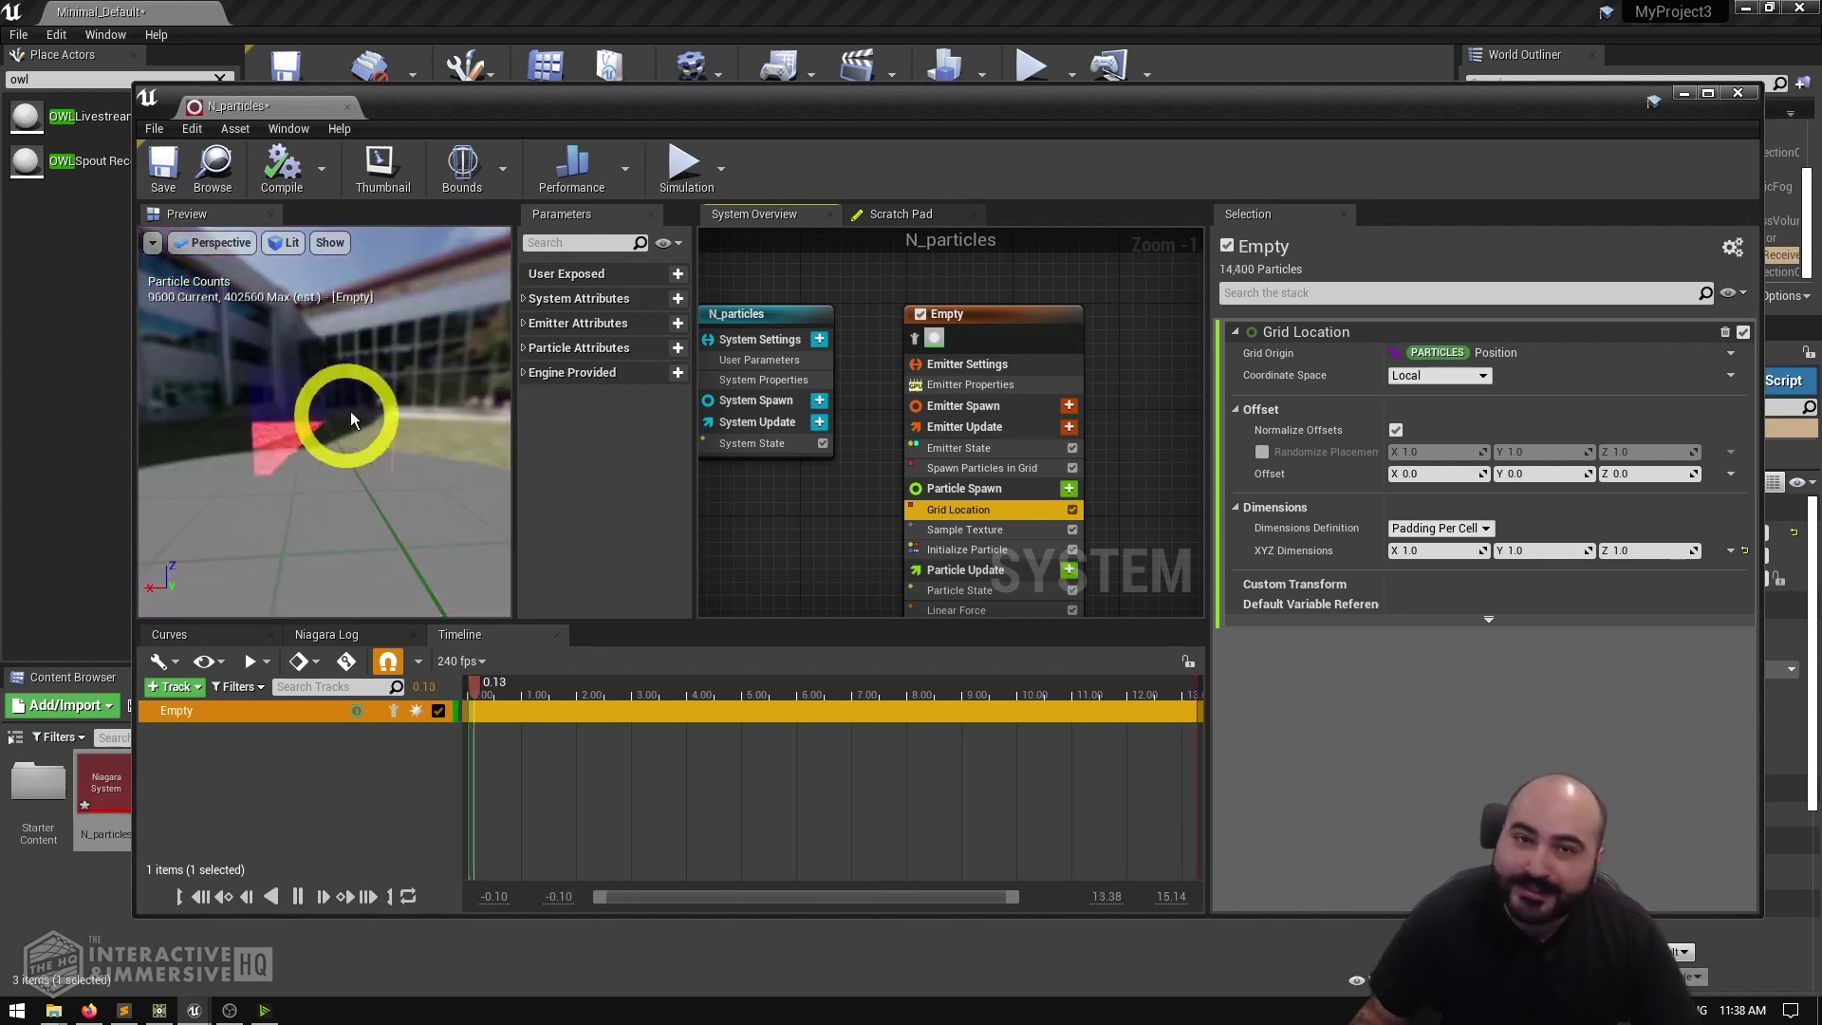
left_click(1473, 557)
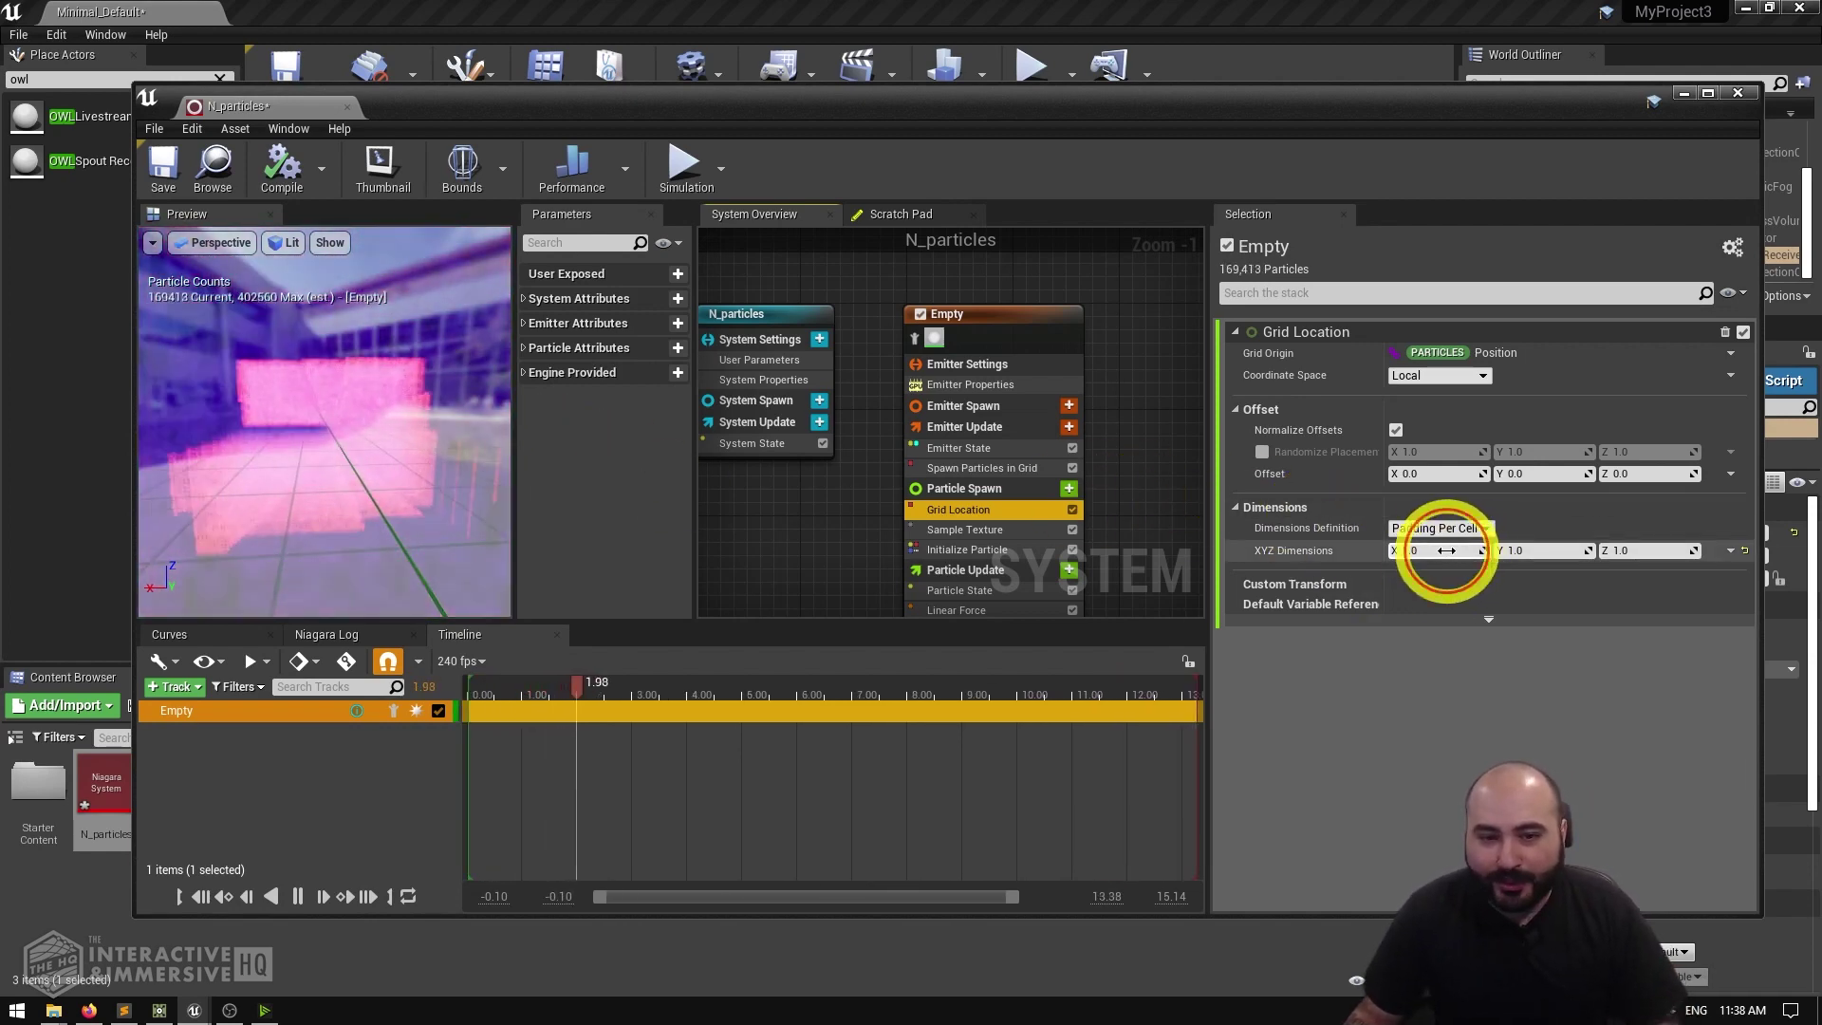
type("5")
key("Tab")
type("5")
key("Tab")
type("5")
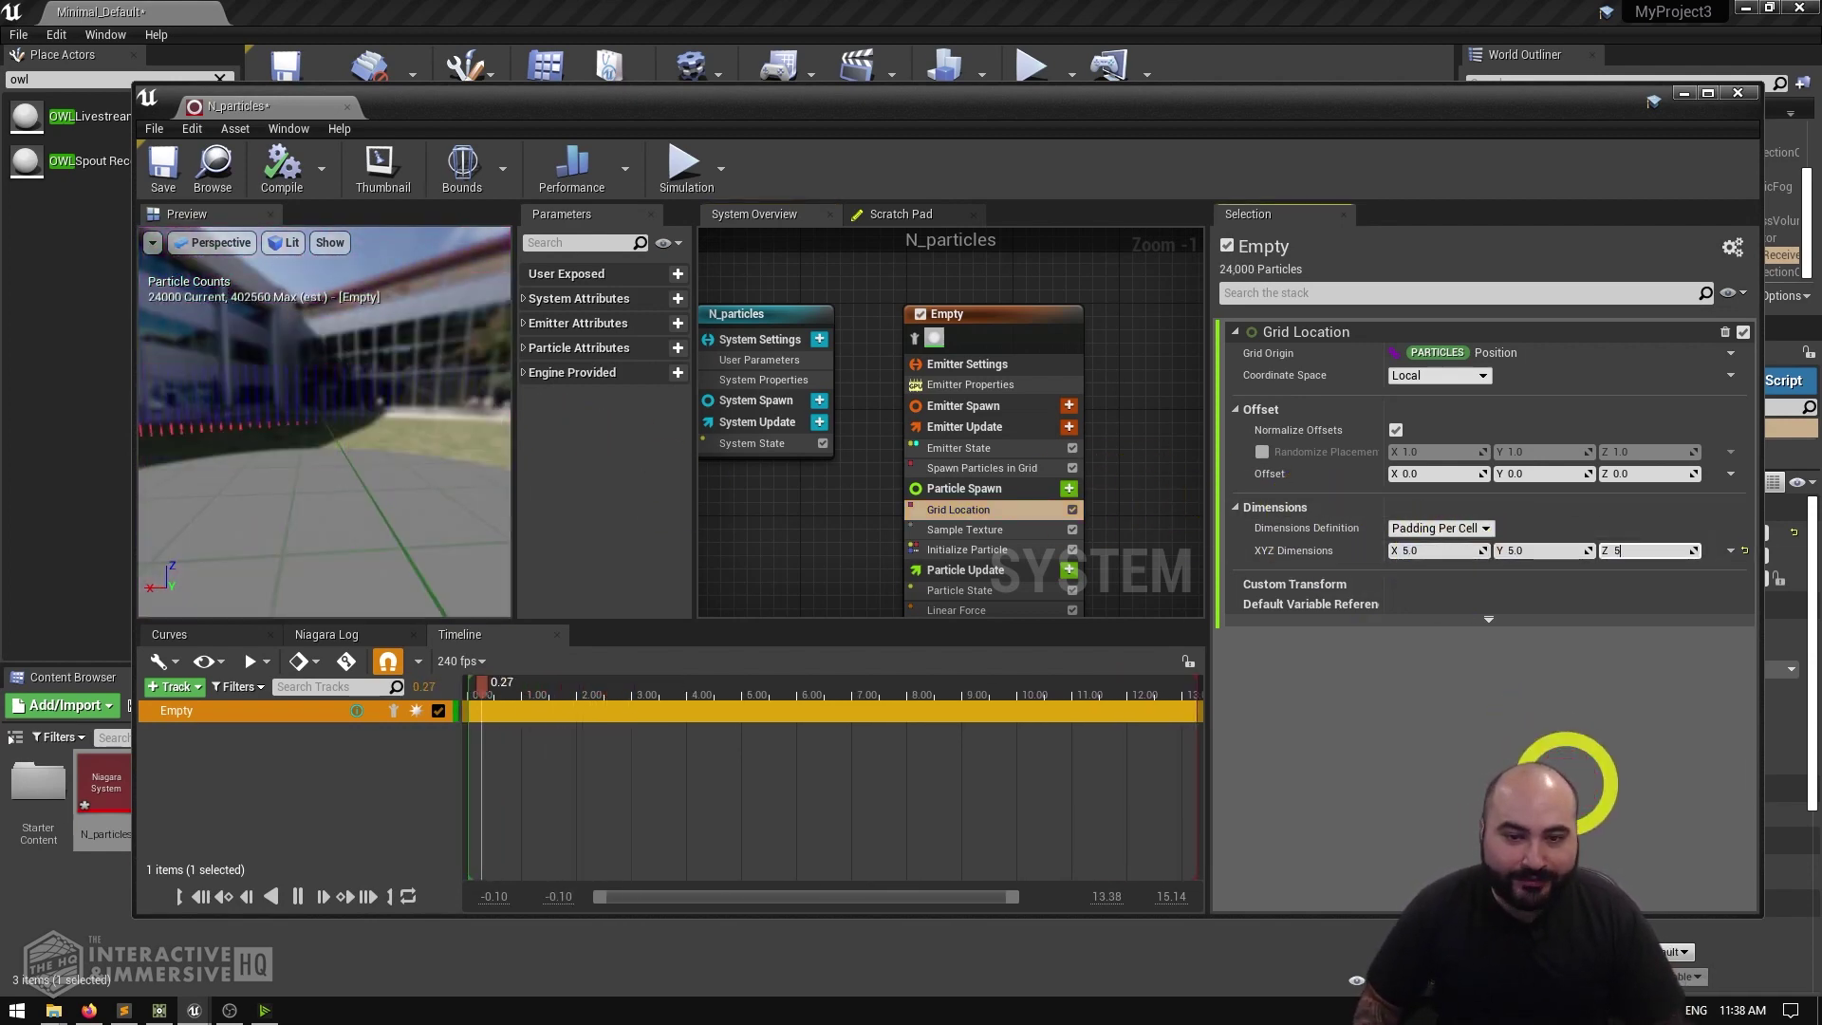
key("Return")
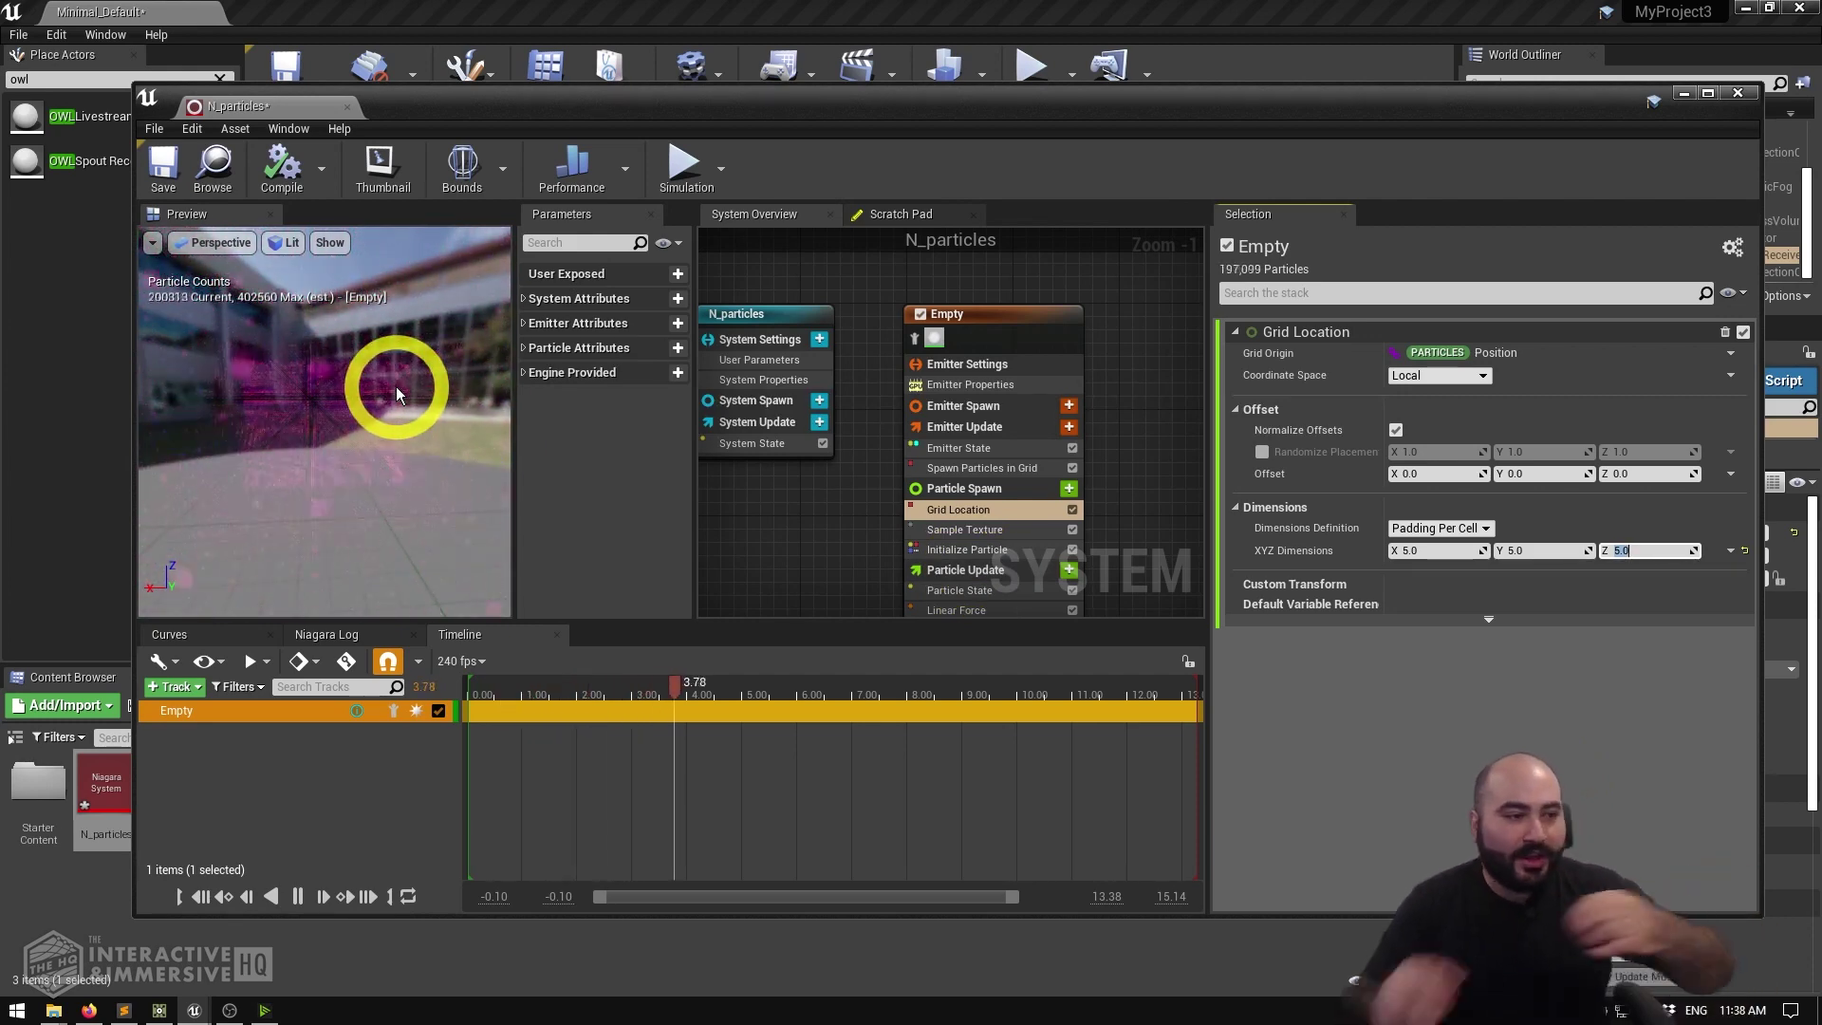
left_click_drag(396, 385, 784, 527)
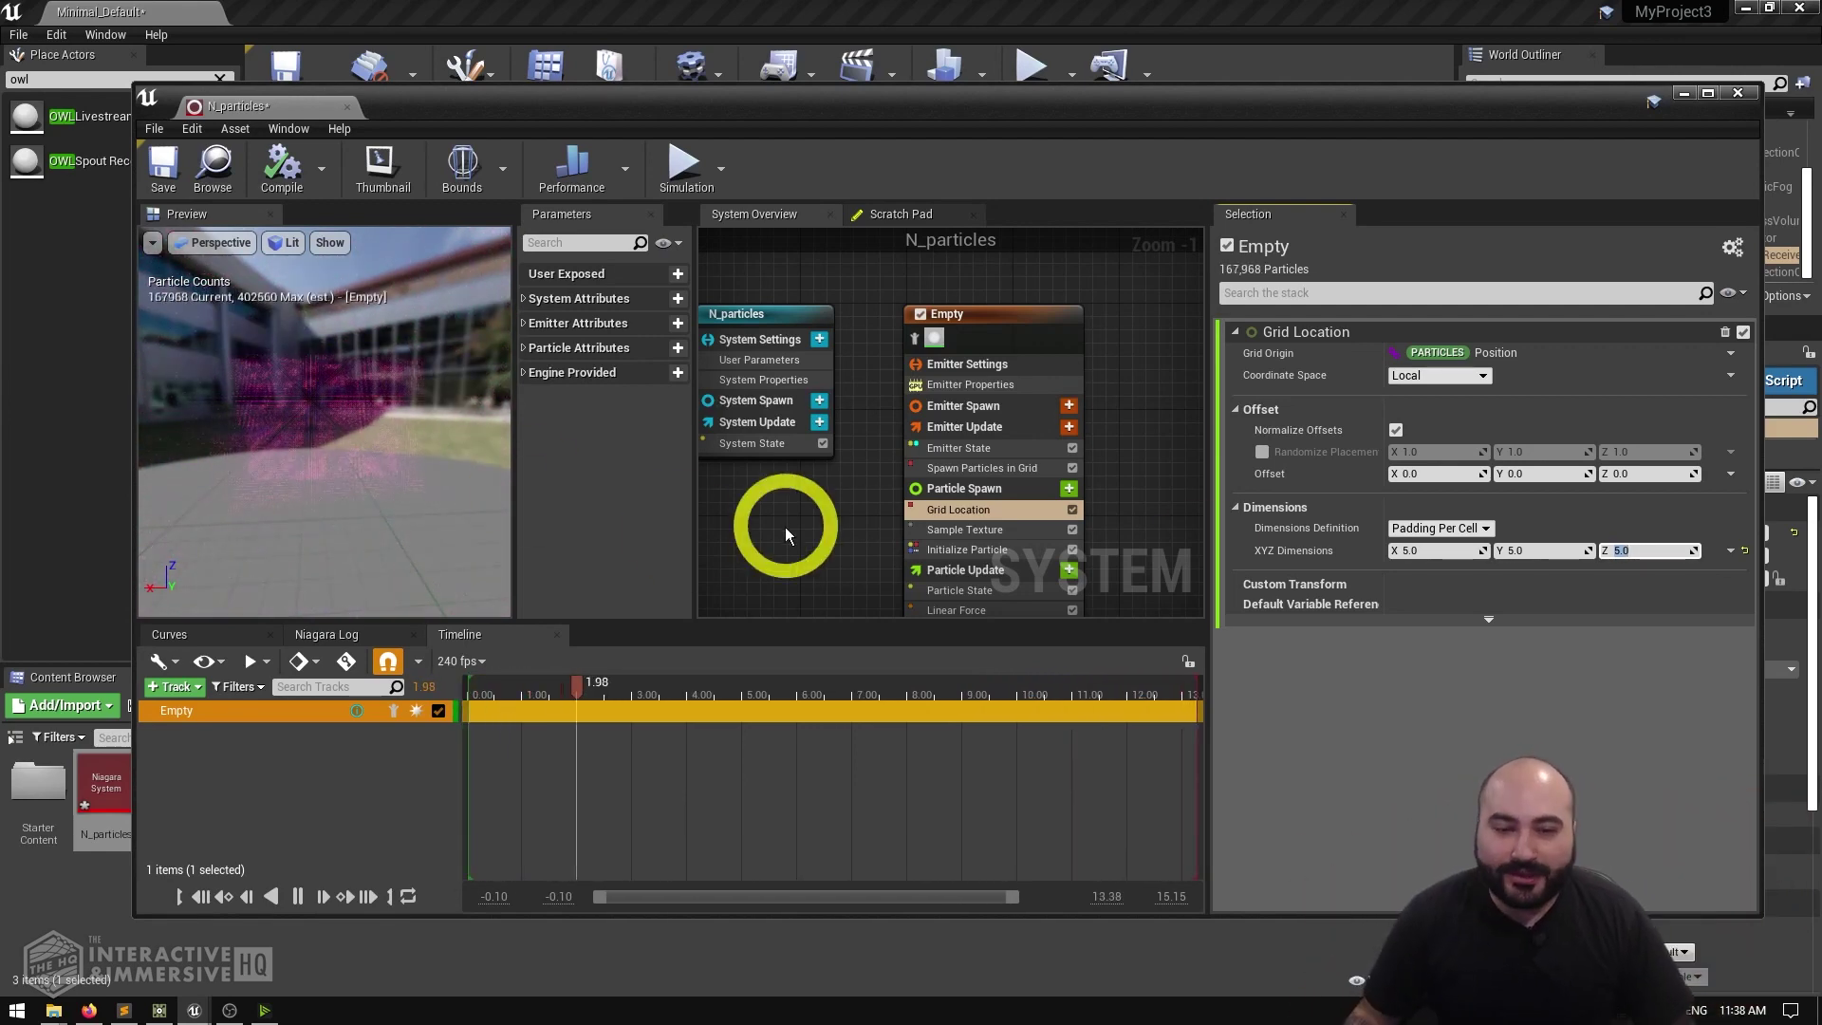
left_click_drag(446, 434, 1526, 527)
Step: Return the Grid Location XYZ Dimensions to 1, 1, 1 and inspect the particle grid in the preview
left_click(1452, 550)
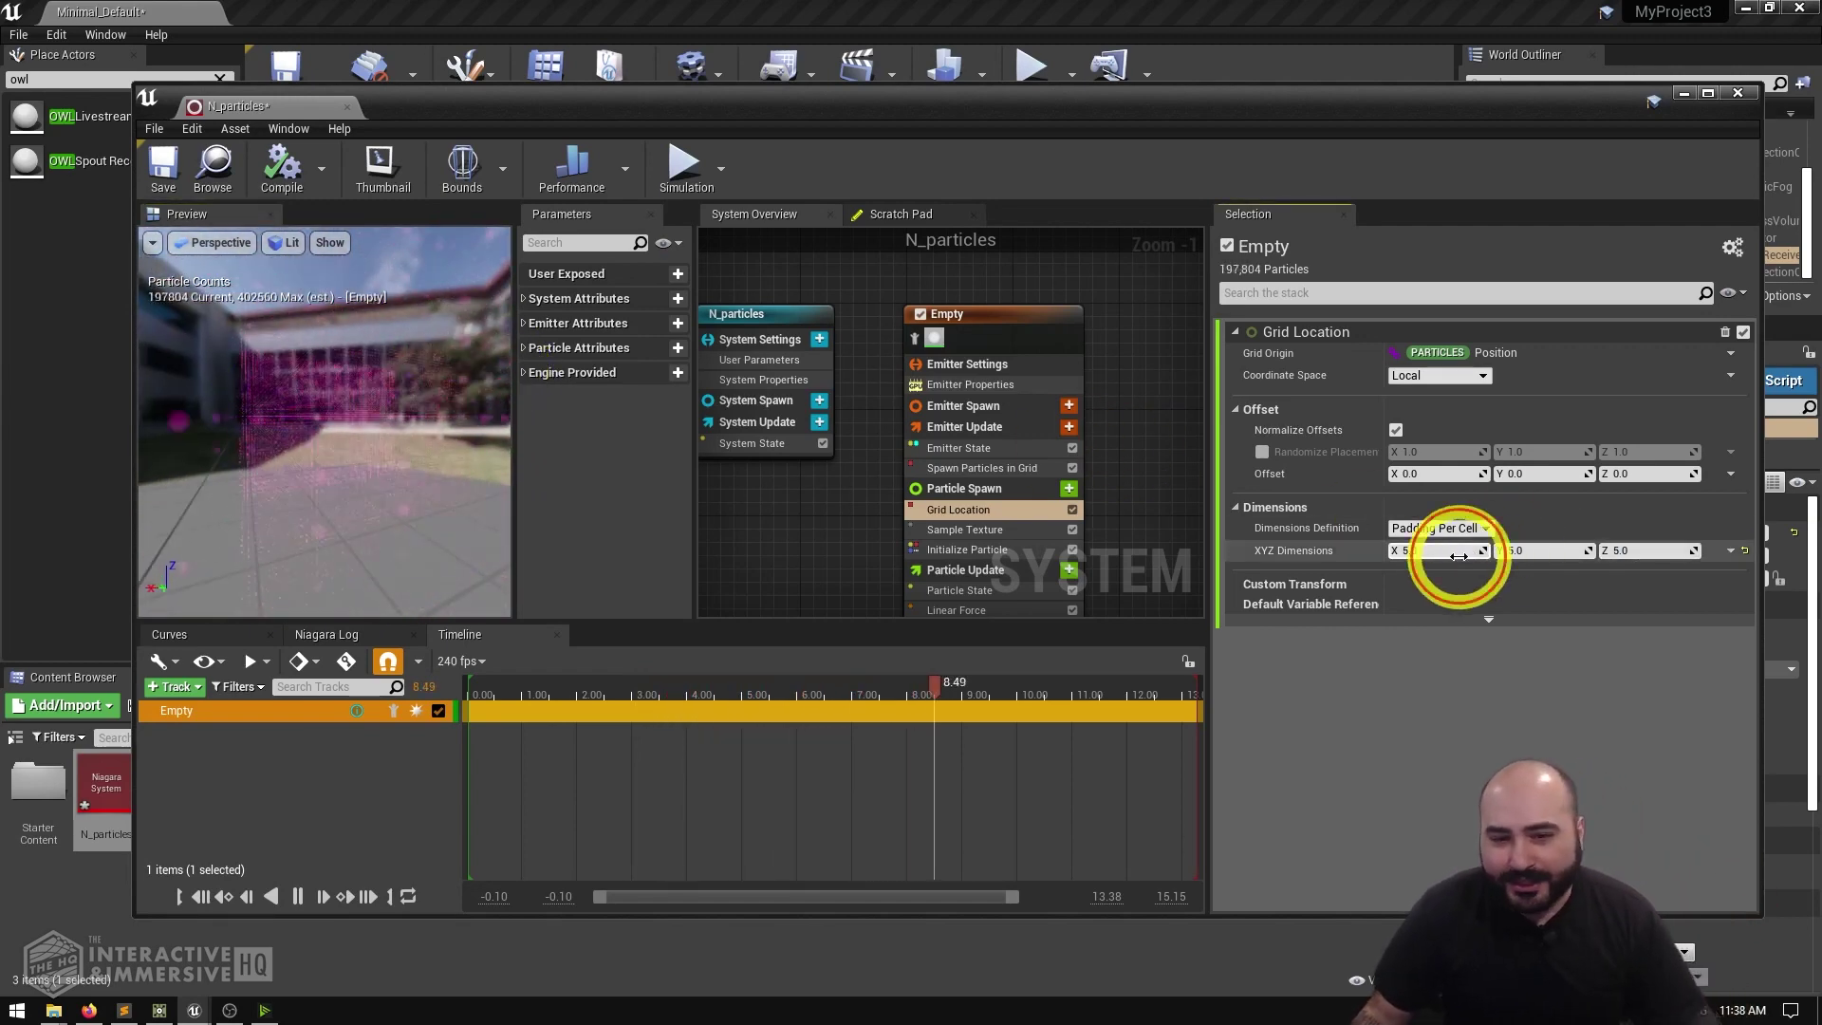
type("1")
key("Tab")
type("1")
key("Tab")
type("1")
key("Return")
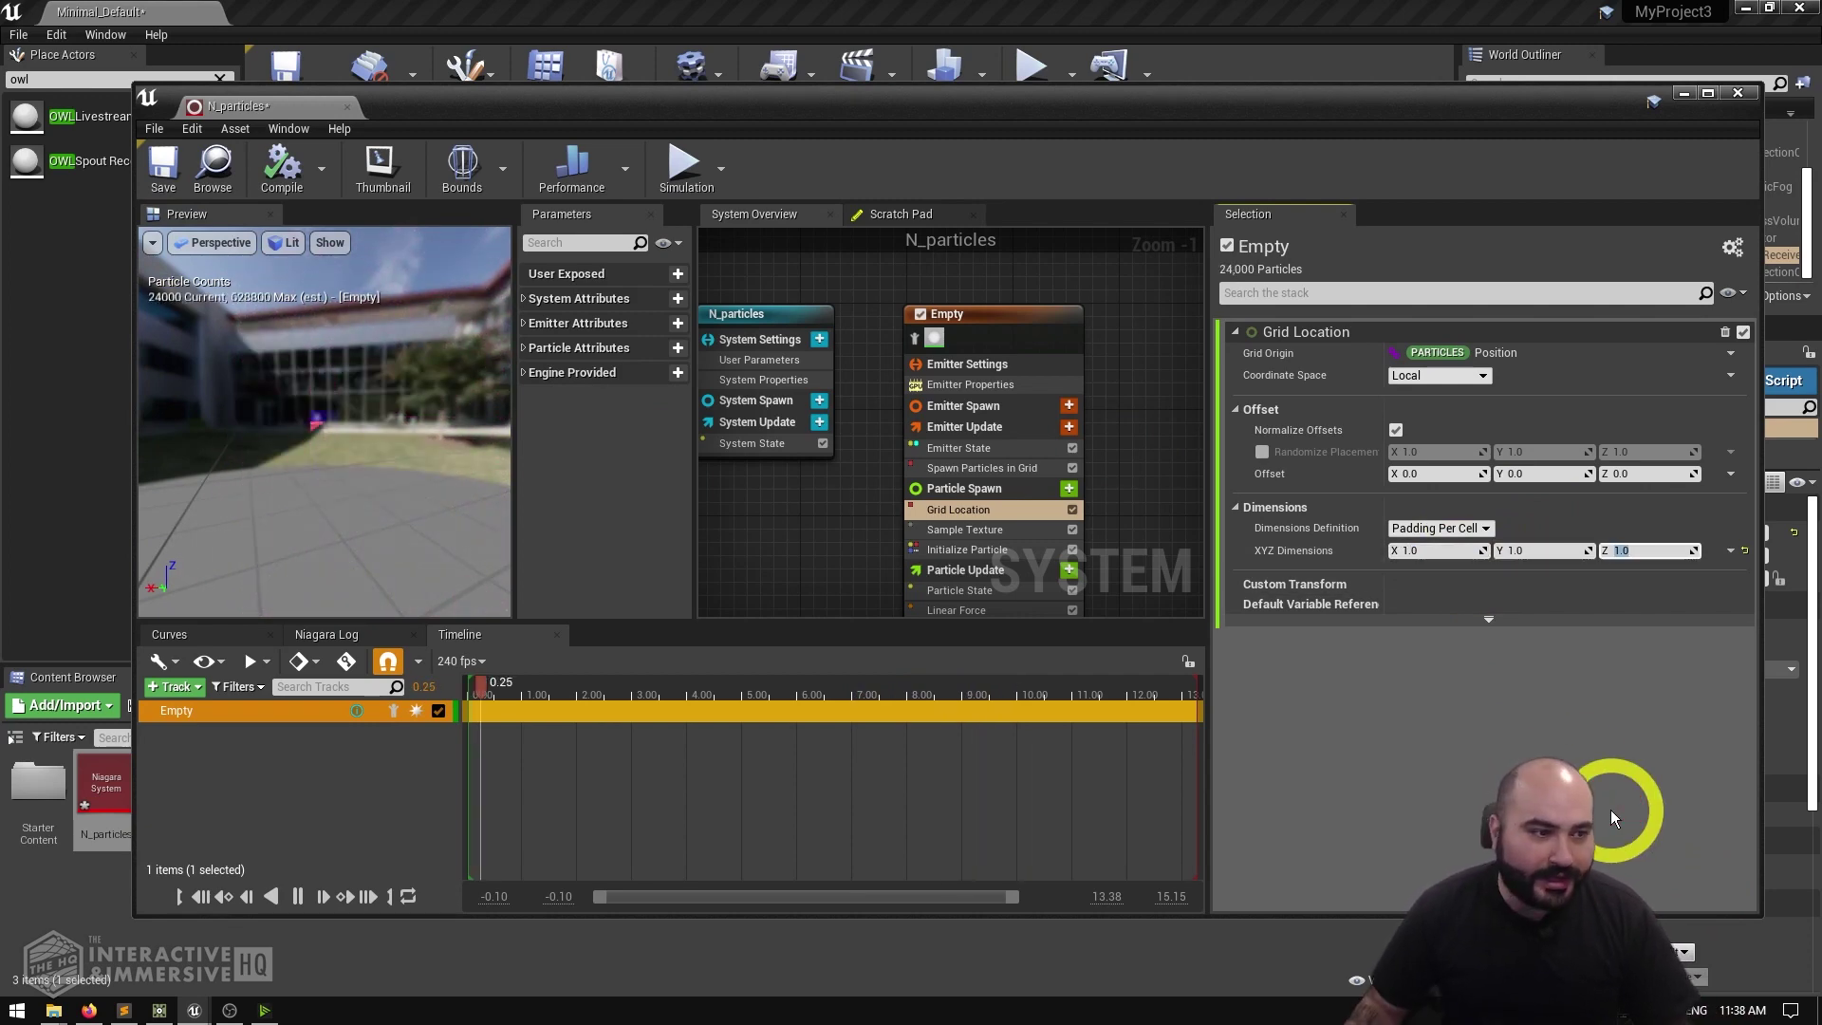
left_click_drag(271, 399, 427, 418)
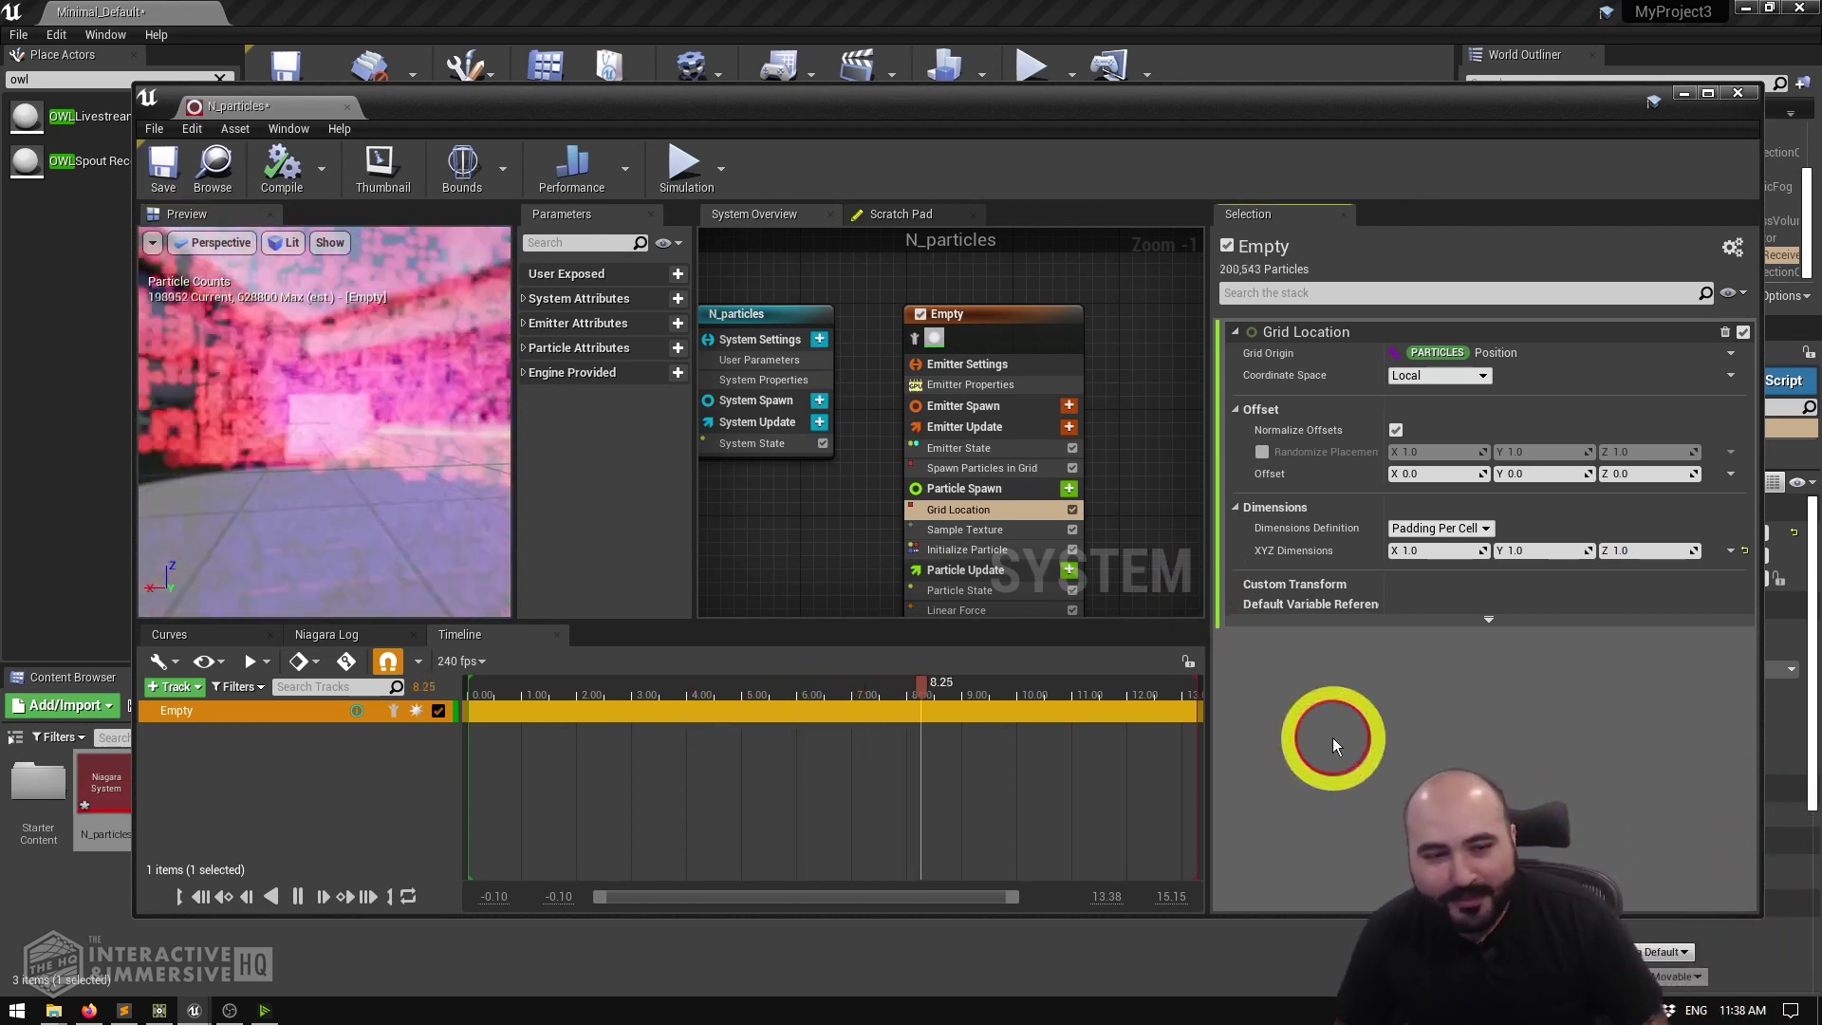
Step: Examine the Sample Texture module's settings and the assets available for its texture, keeping rt_SPOUT_IN
left_click(945, 529)
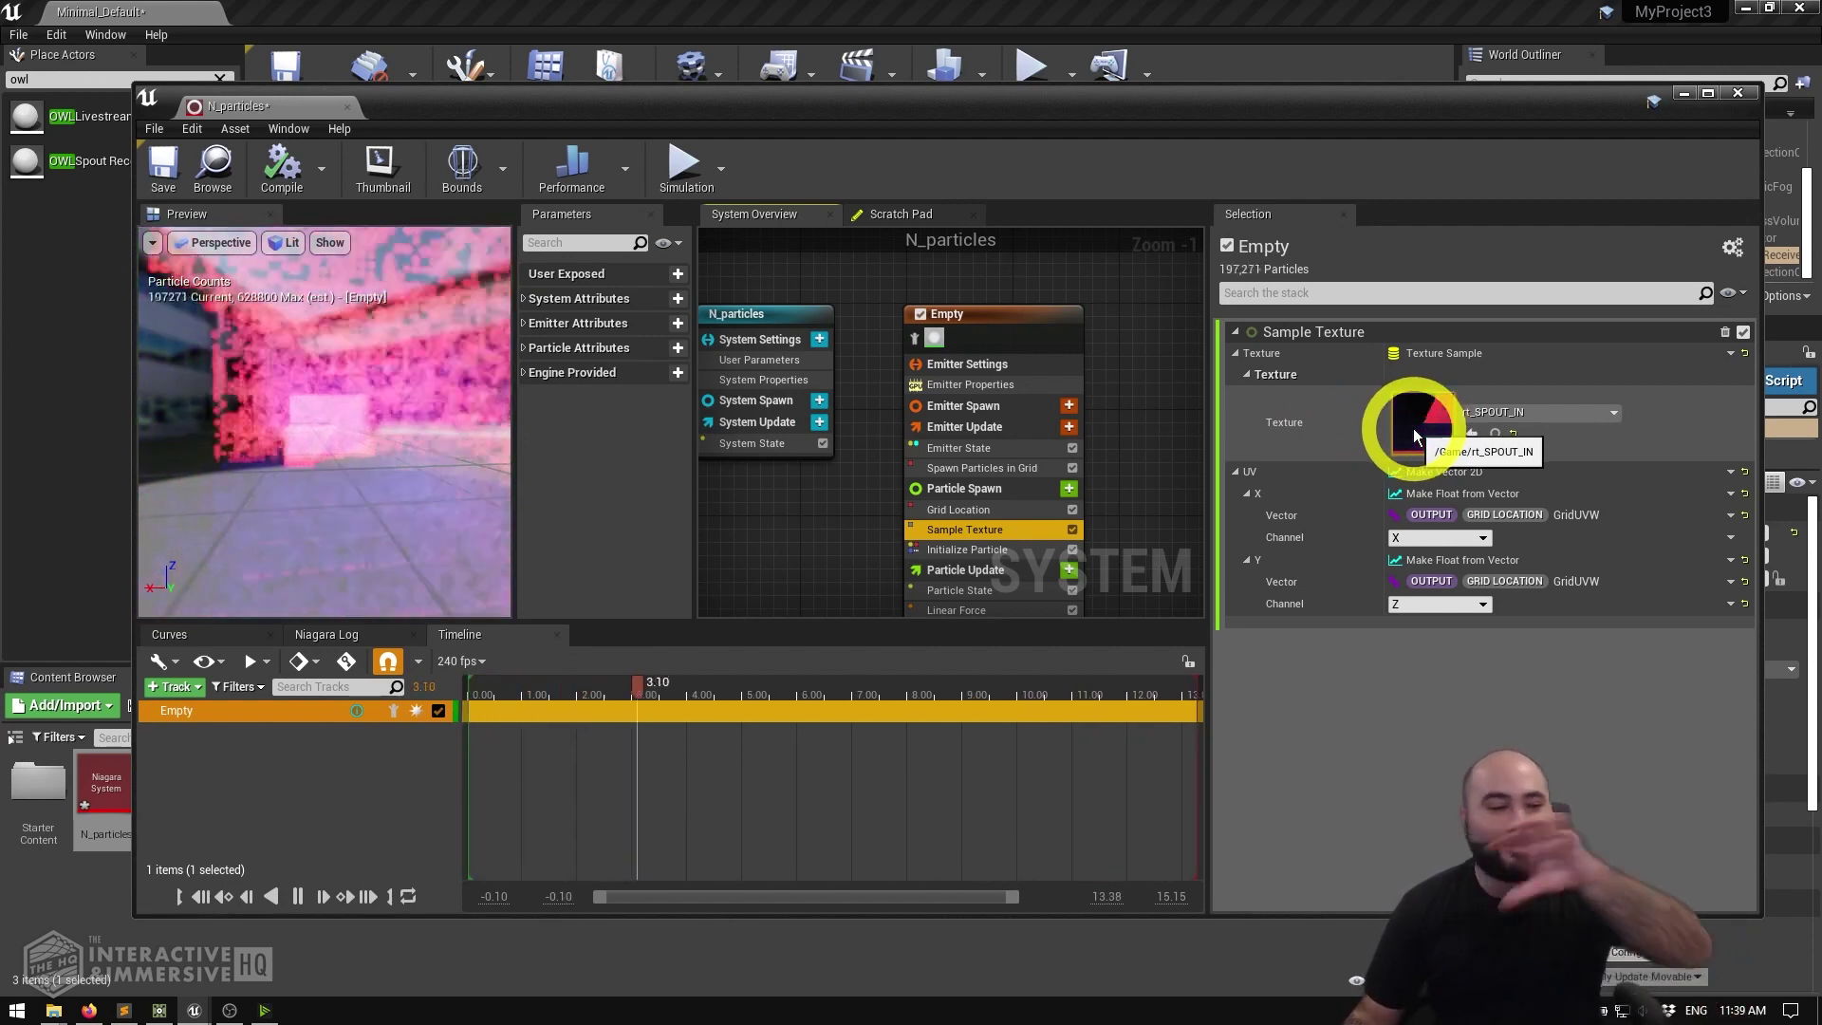
left_click(1489, 410)
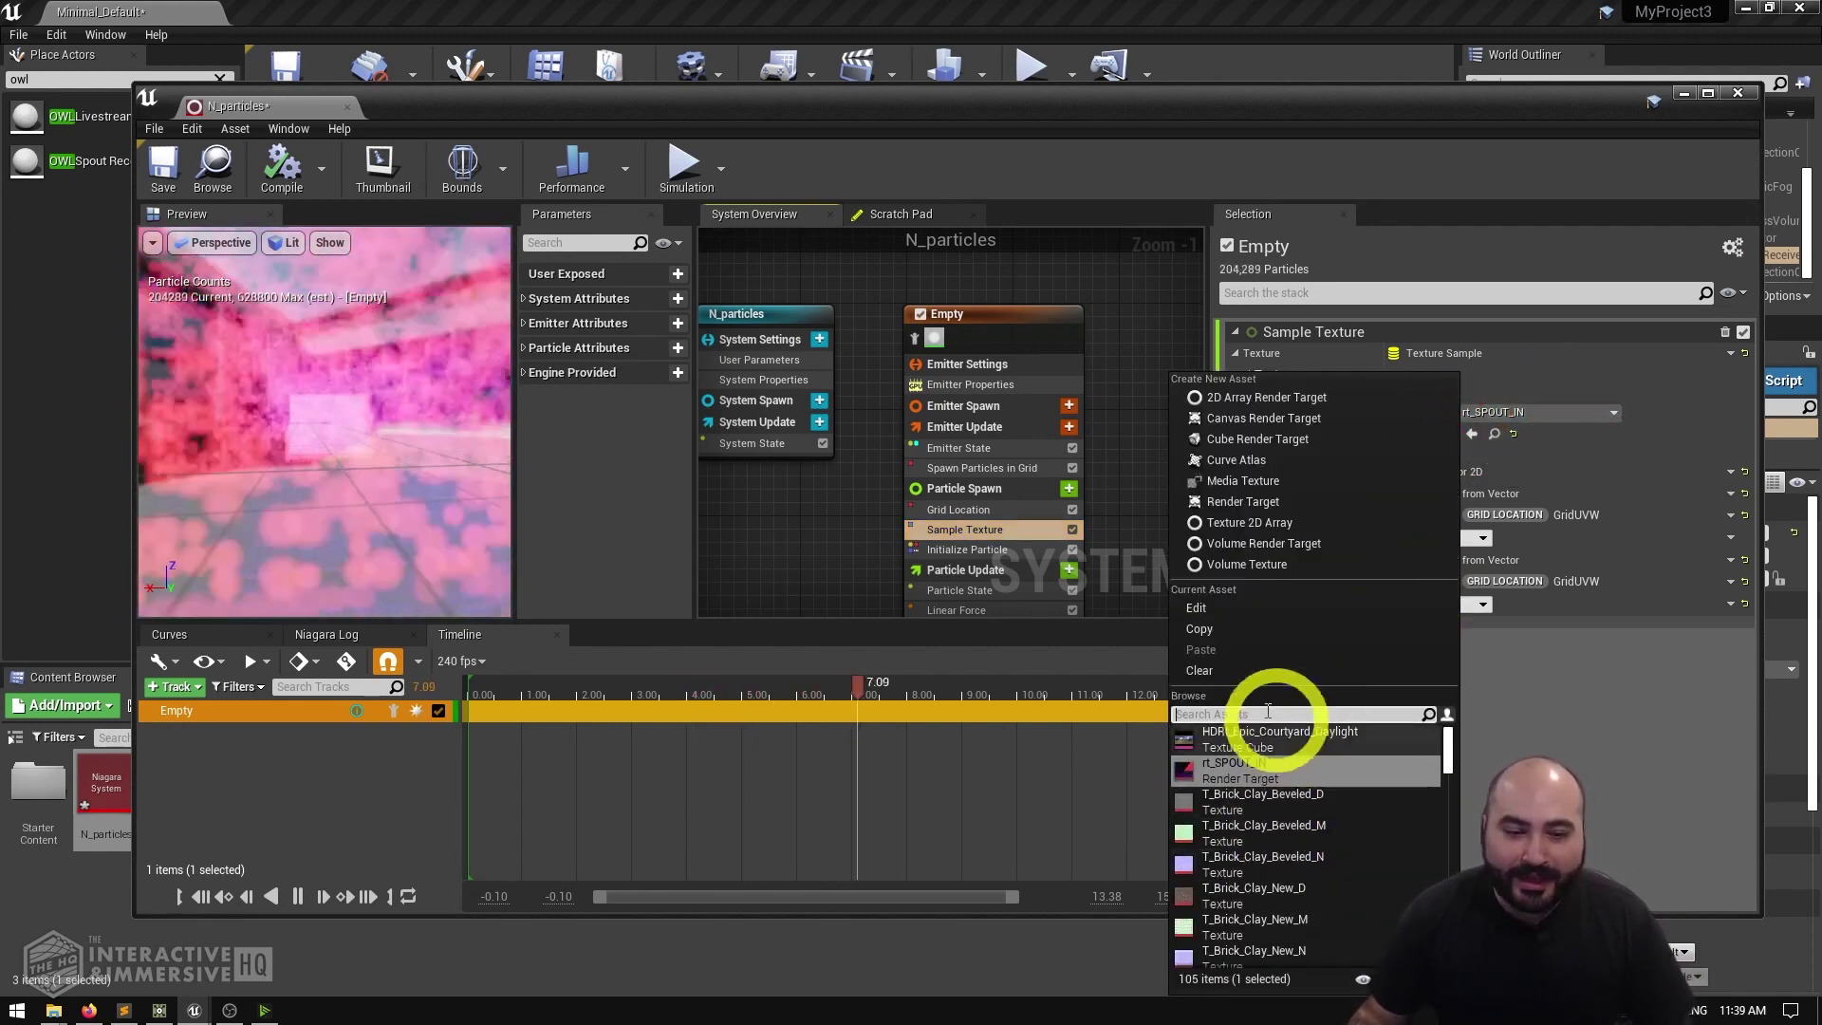
left_click(1607, 721)
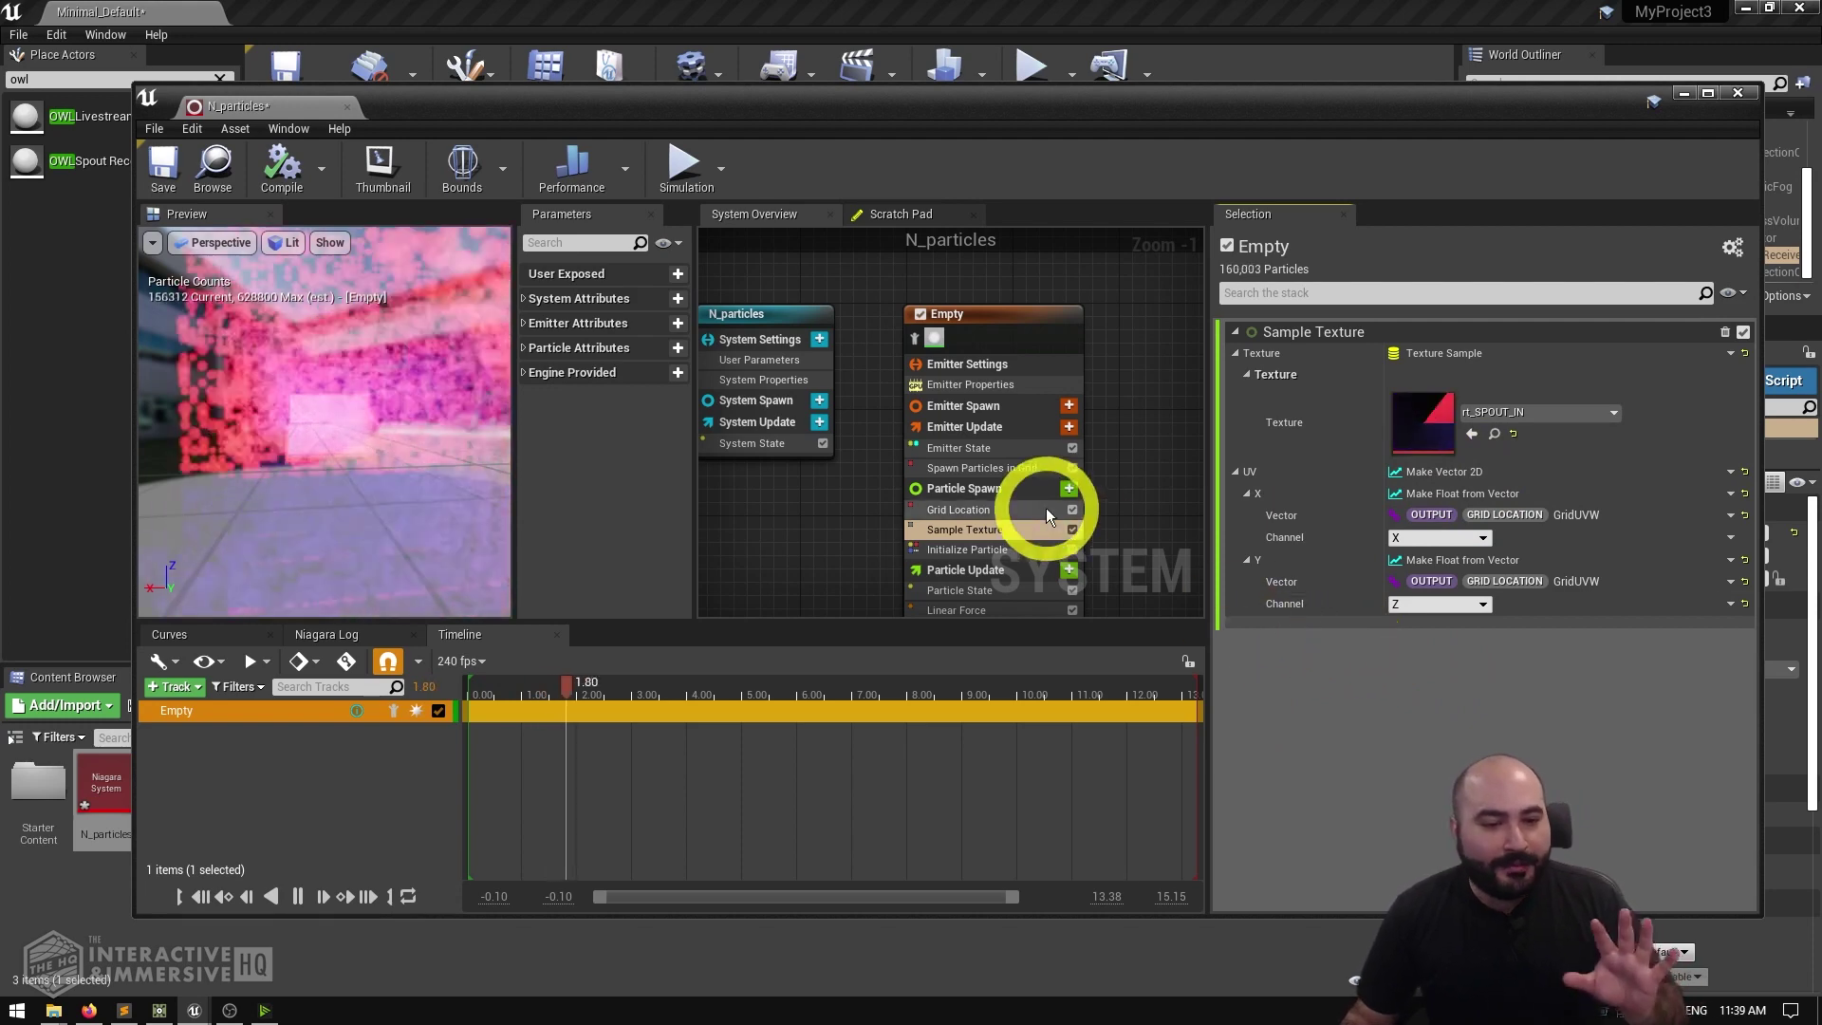
Step: Add a second Sample Texture module to Particle Spawn and place it between the existing Sample Texture and Initialize Particle
left_click(1068, 488)
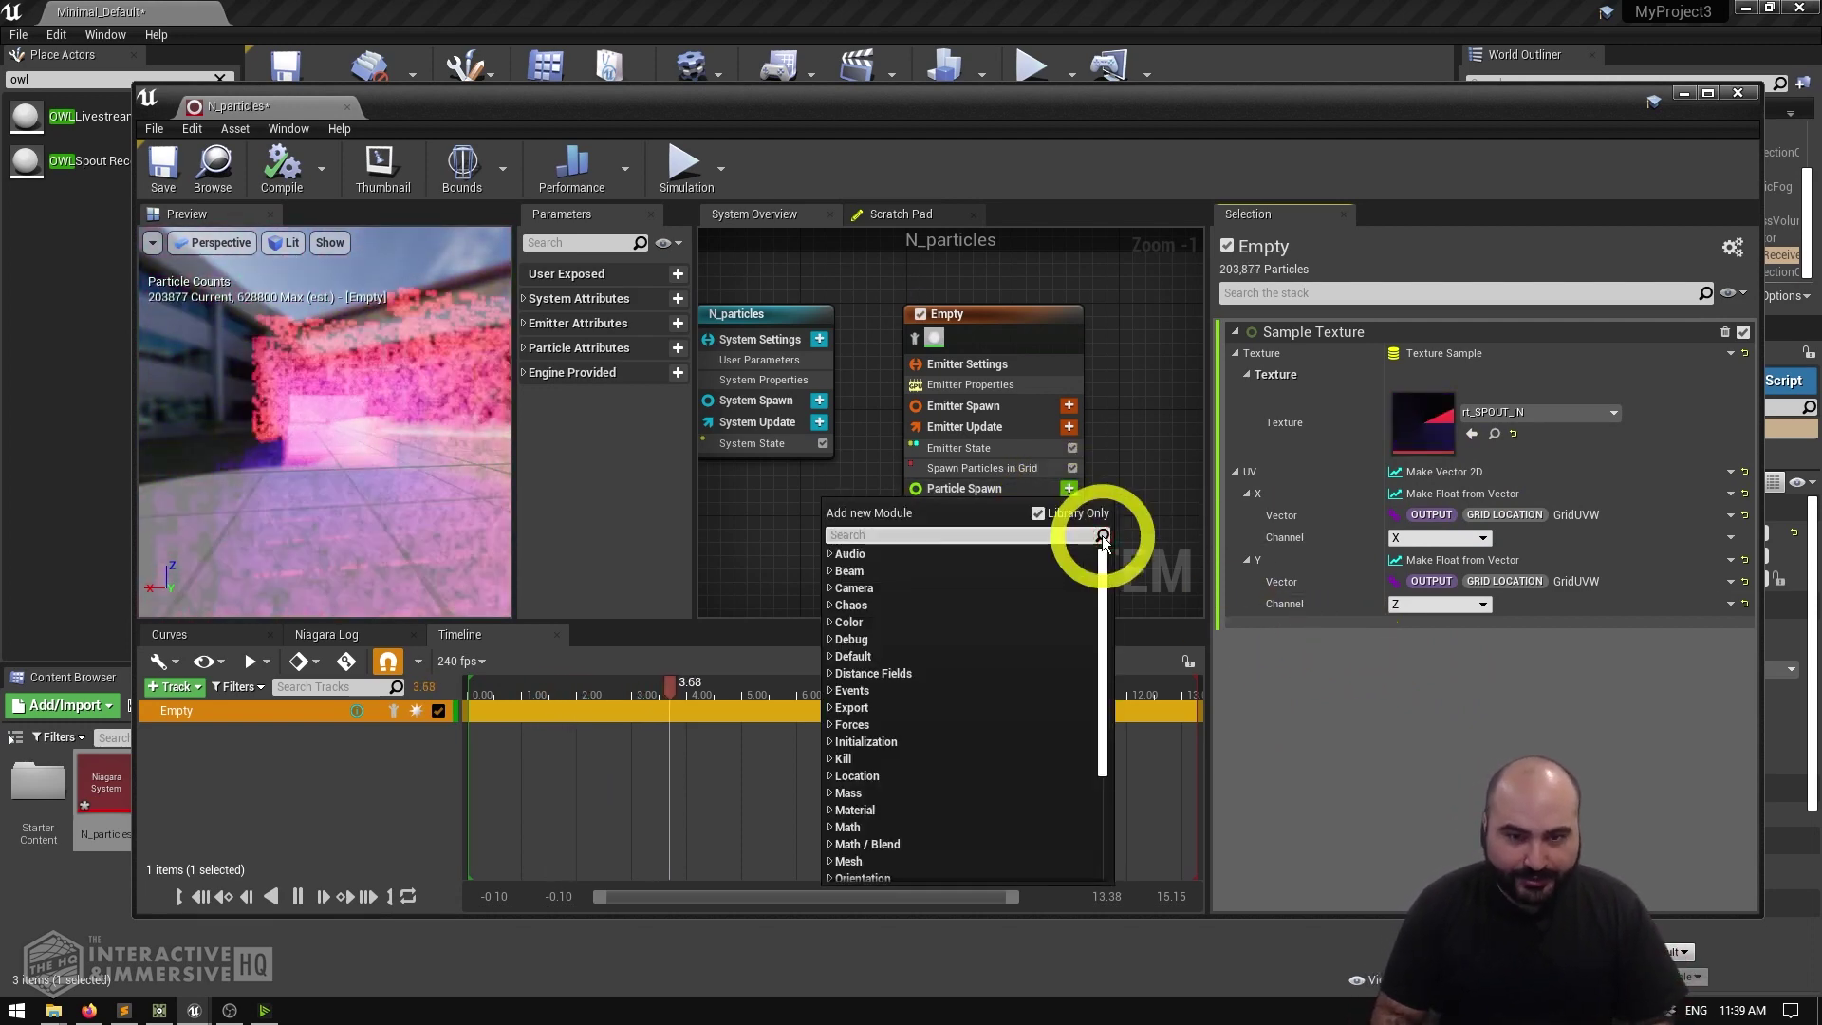
type("sample")
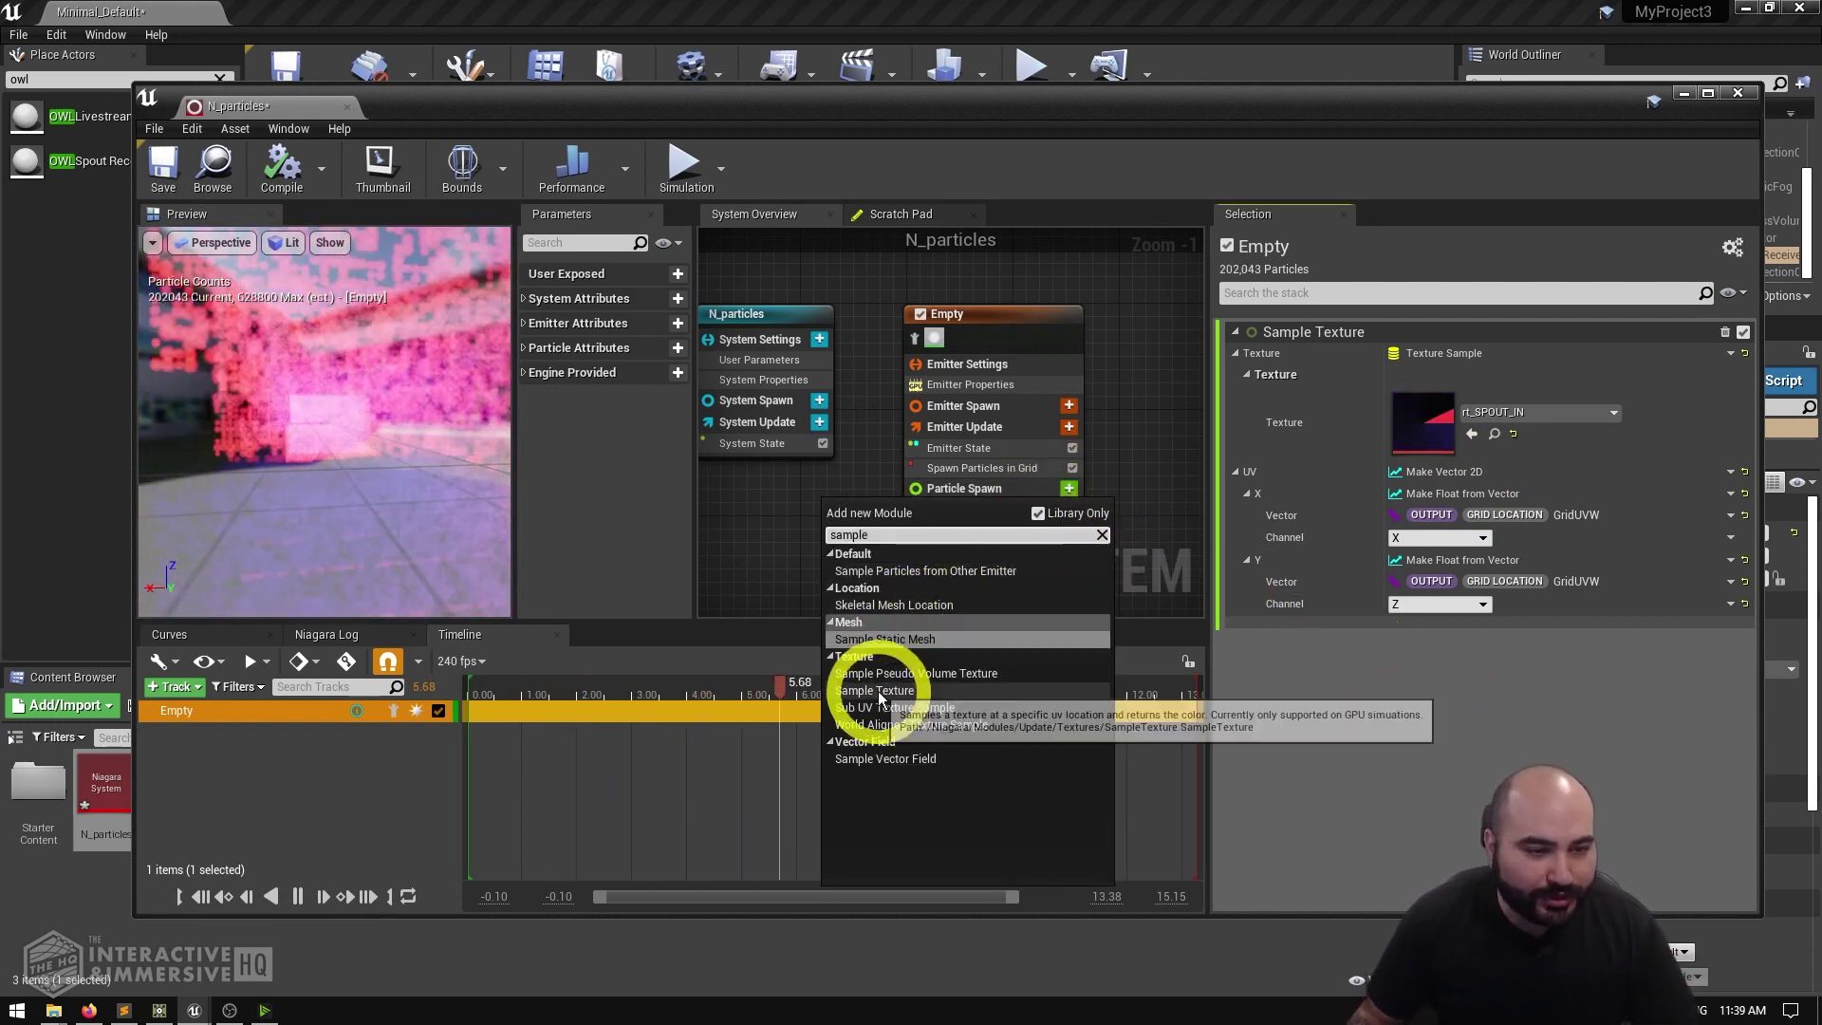
left_click(879, 691)
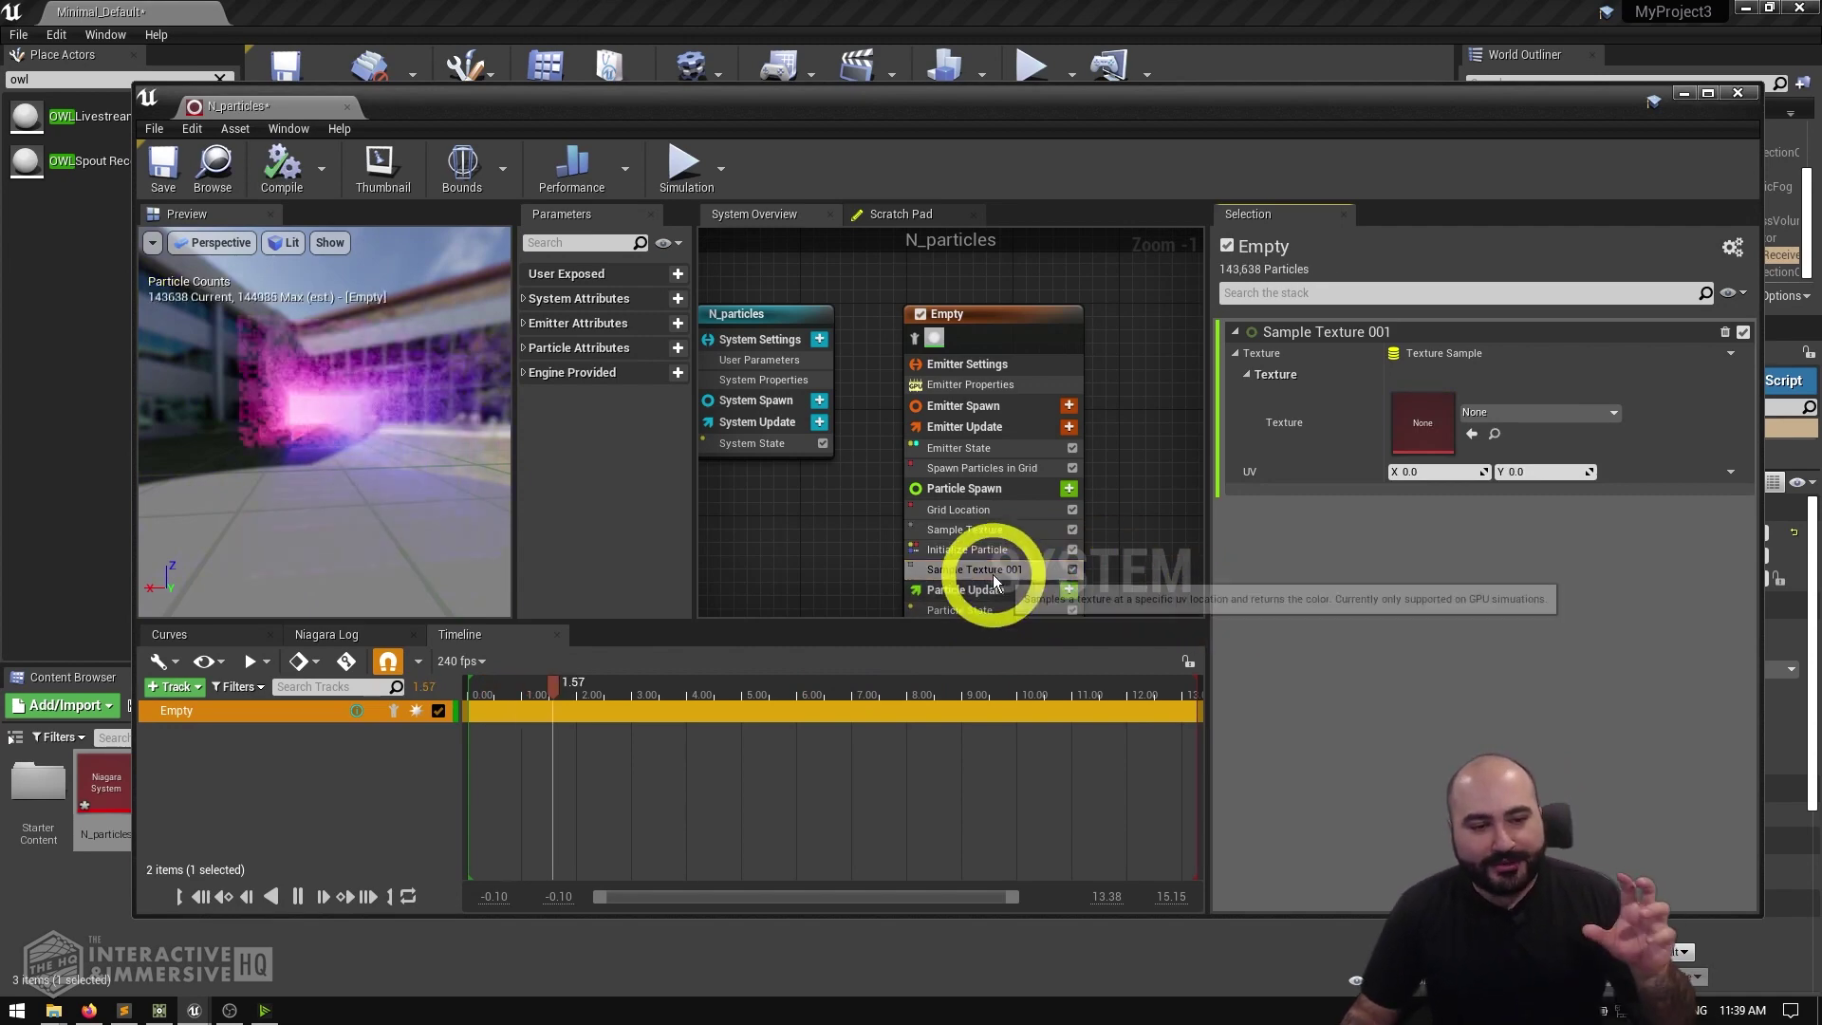
left_click_drag(991, 572, 991, 545)
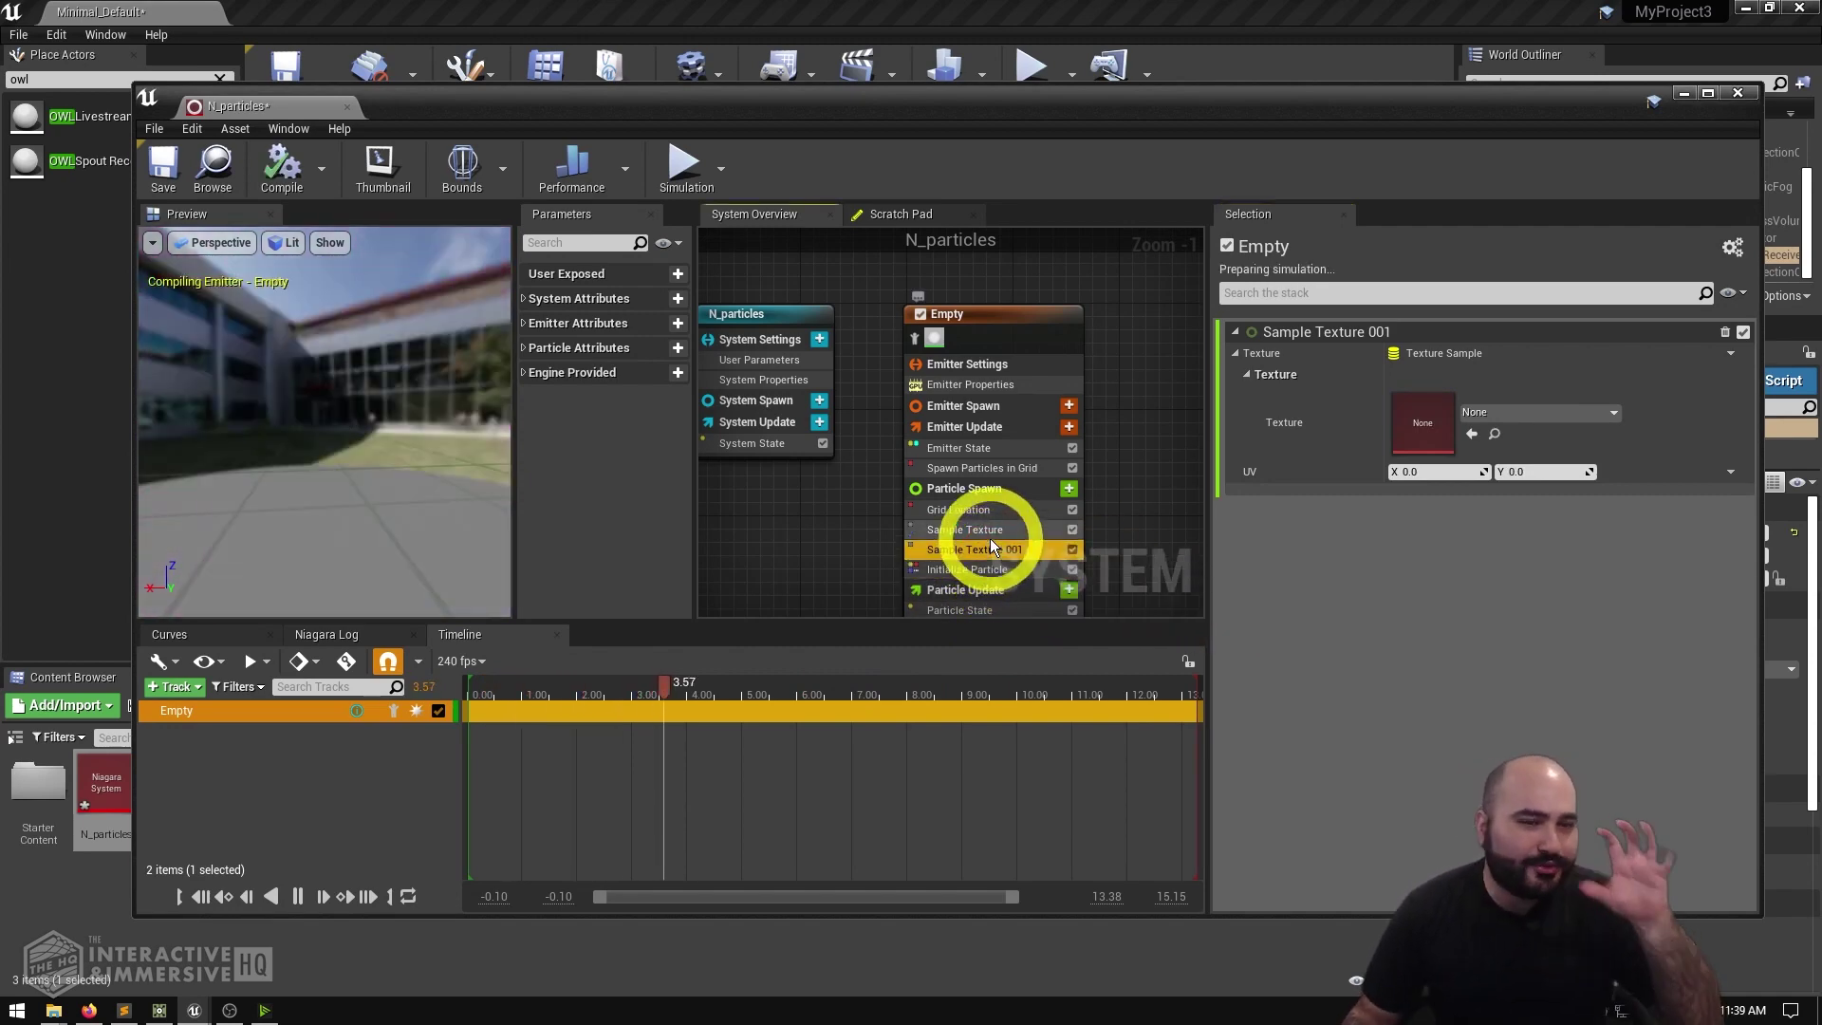
Step: Compare the texture and UV settings of the original Sample Texture module with those of the new one
left_click(978, 530)
left_click(978, 548)
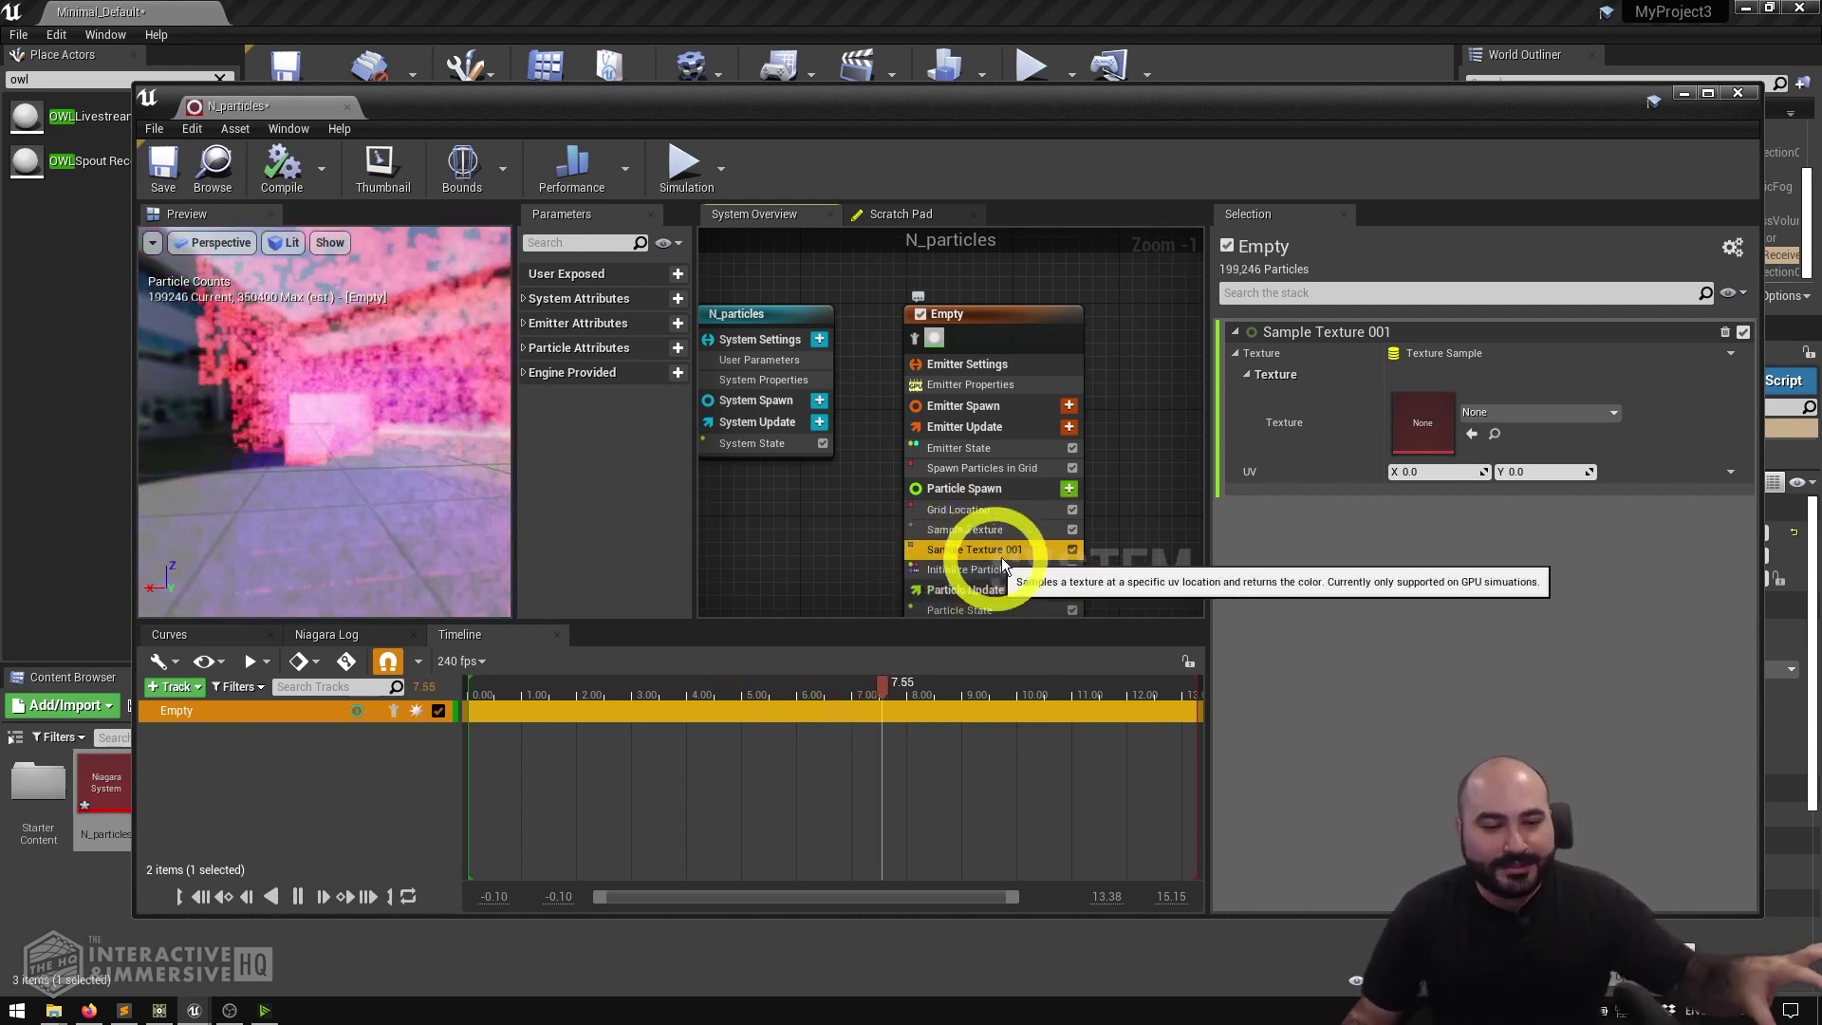
left_click(1401, 471)
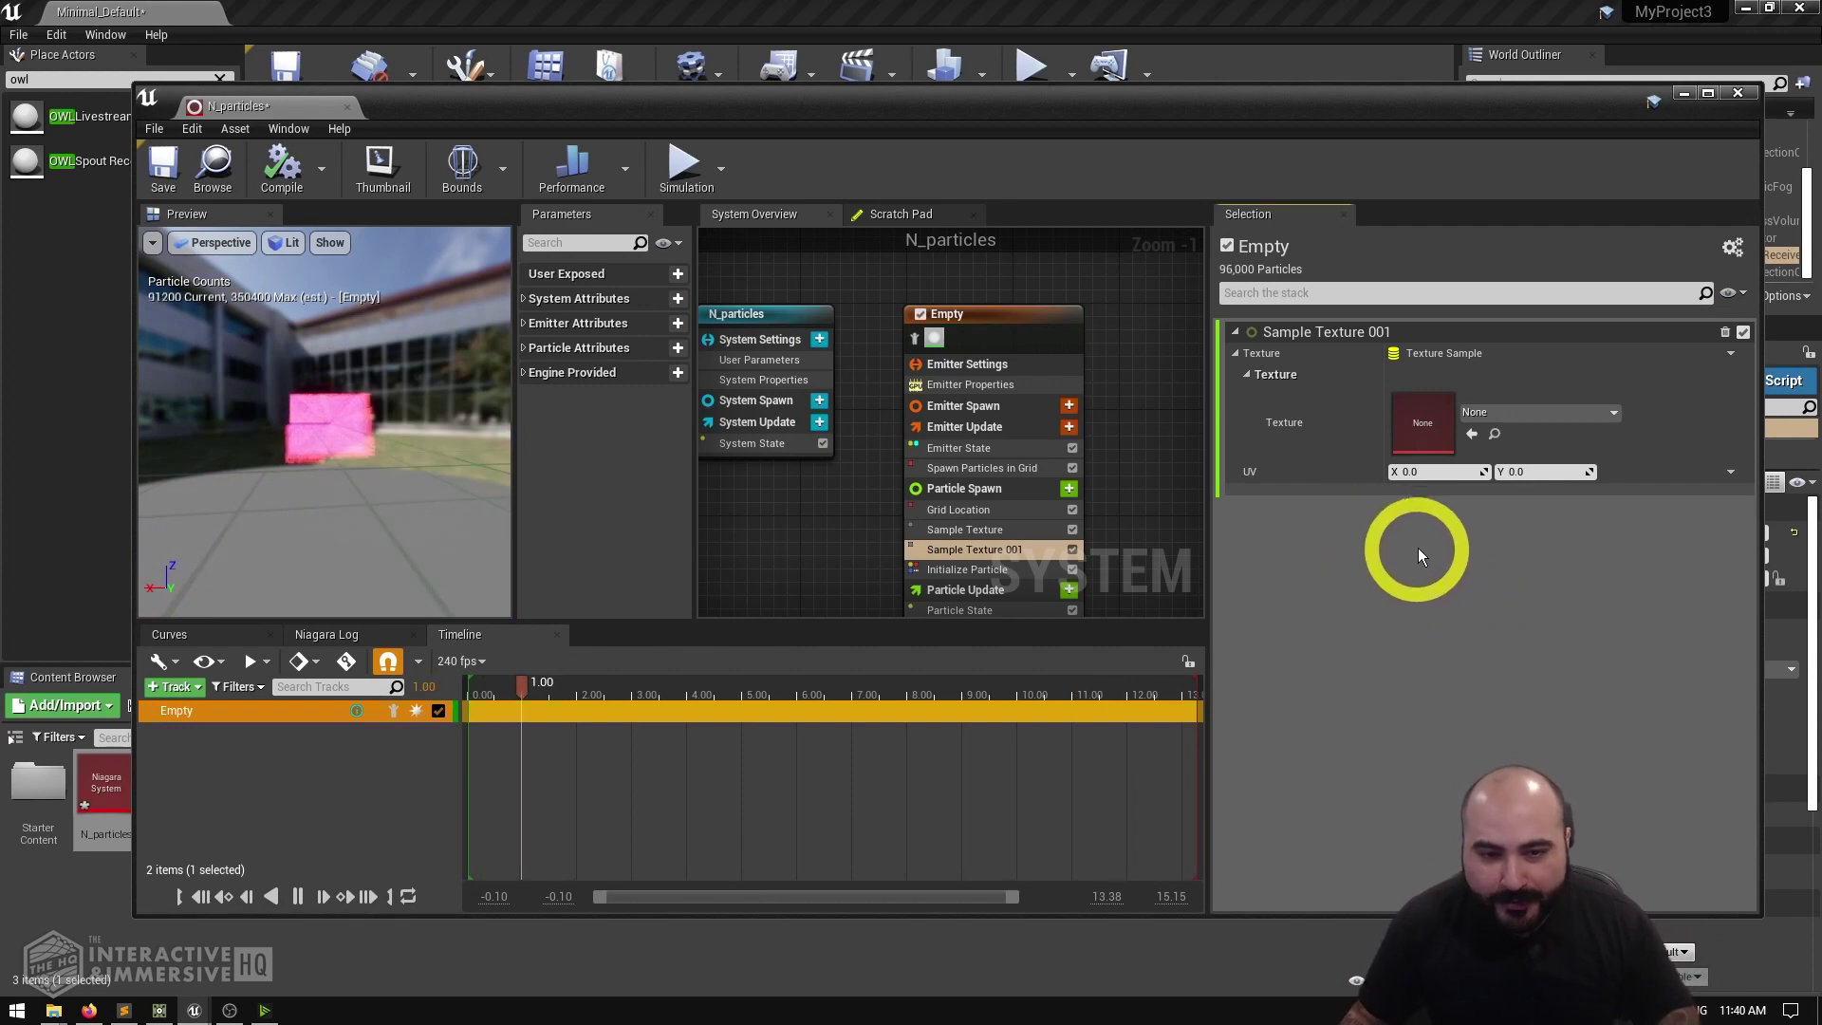
left_click(945, 529)
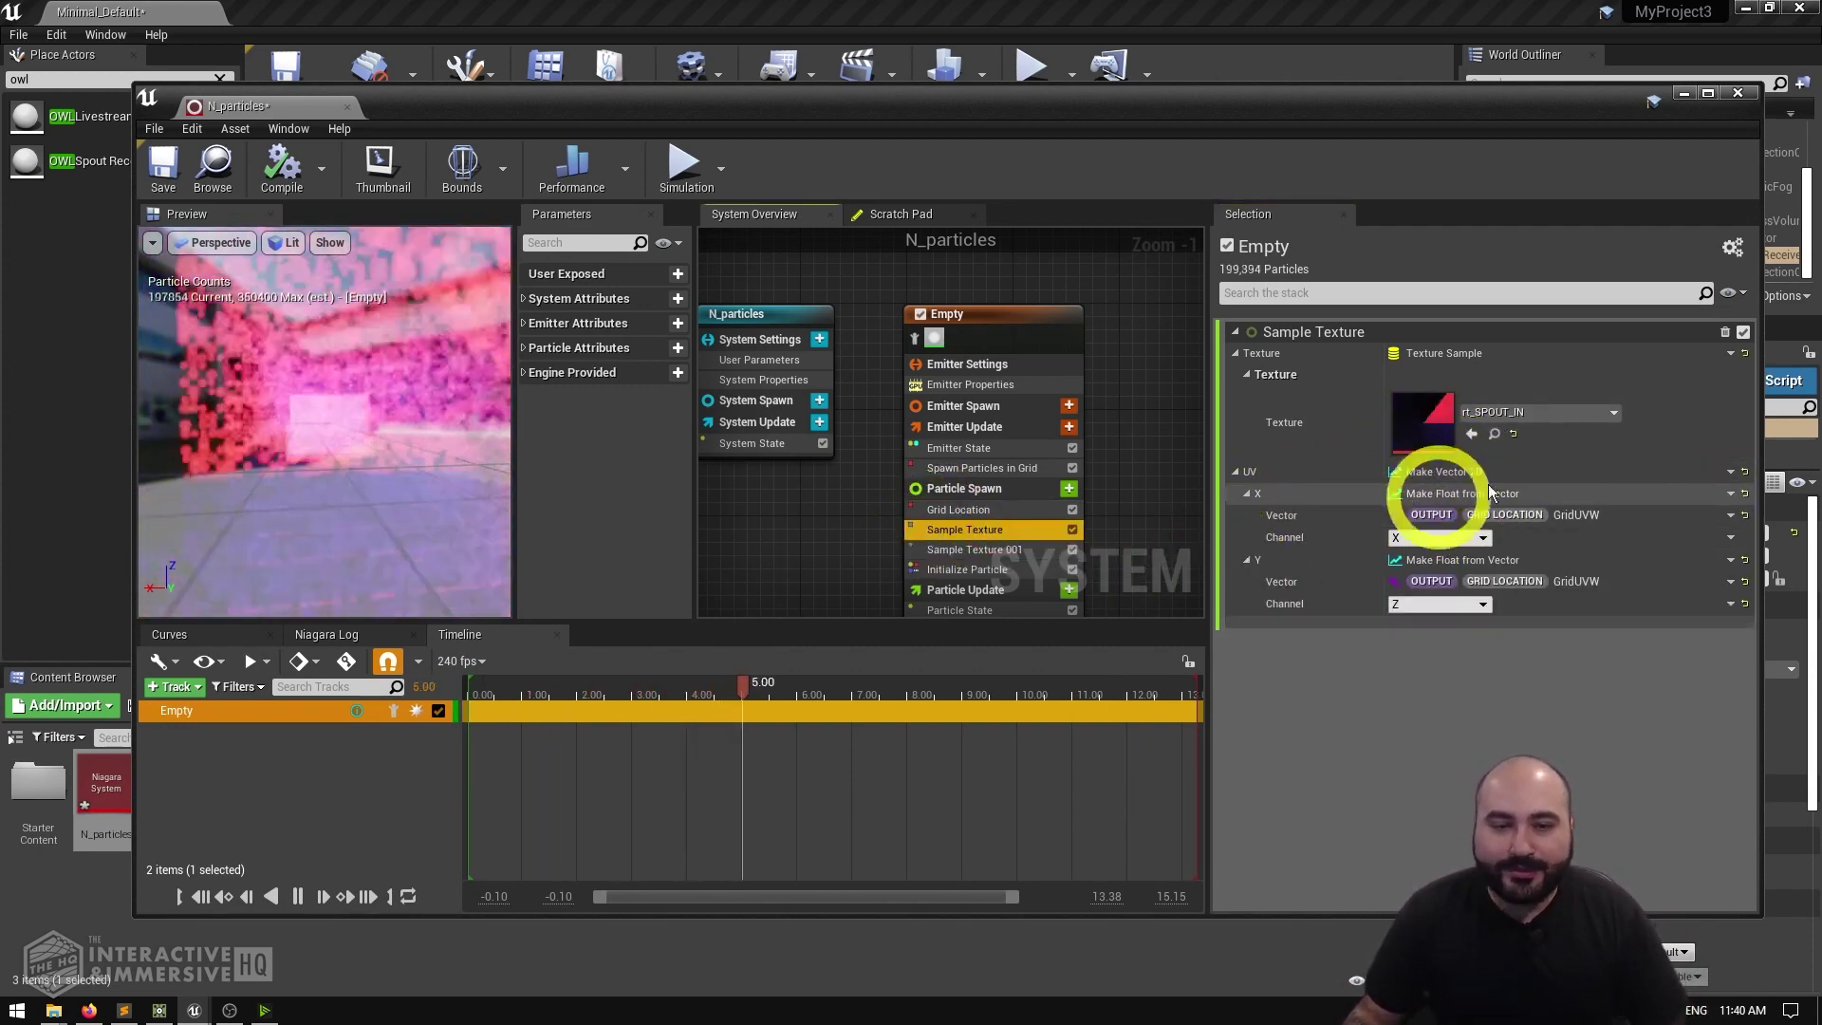
Step: Drive the UV input of Sample Texture 001 with a Make Vector 2D dynamic input
left_click(964, 549)
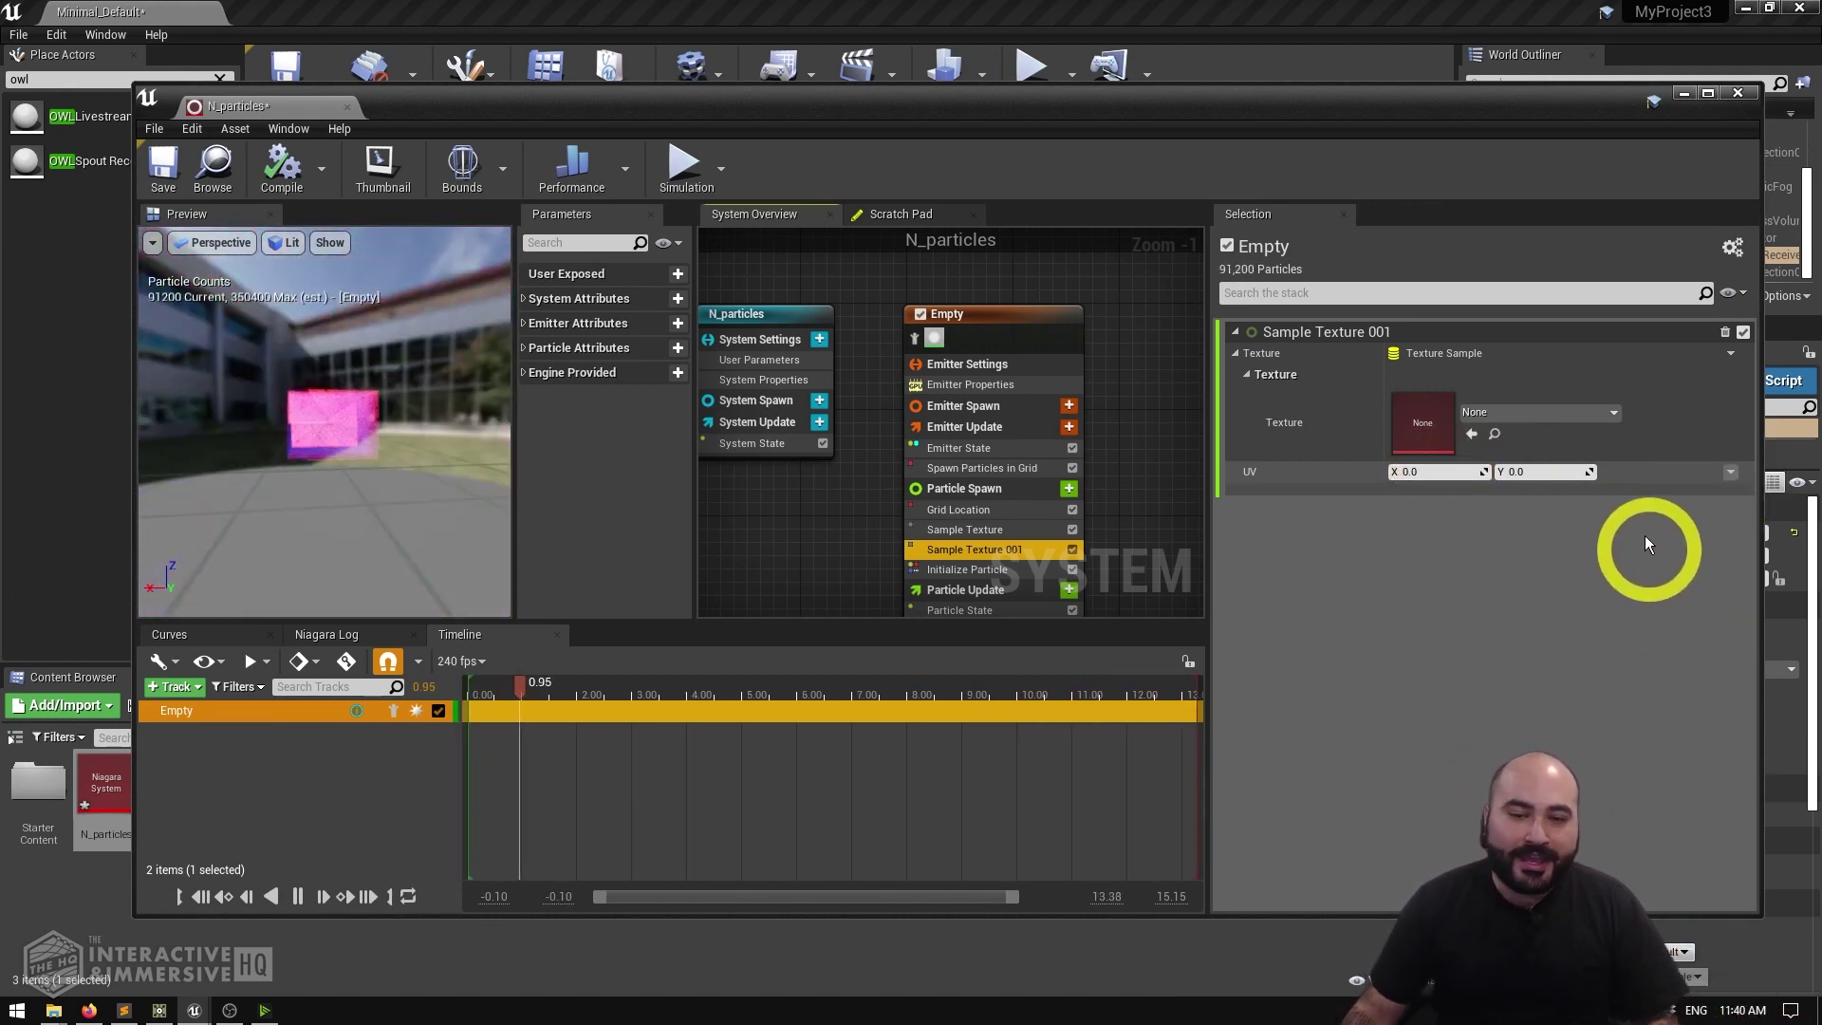
left_click(1731, 472)
type("make")
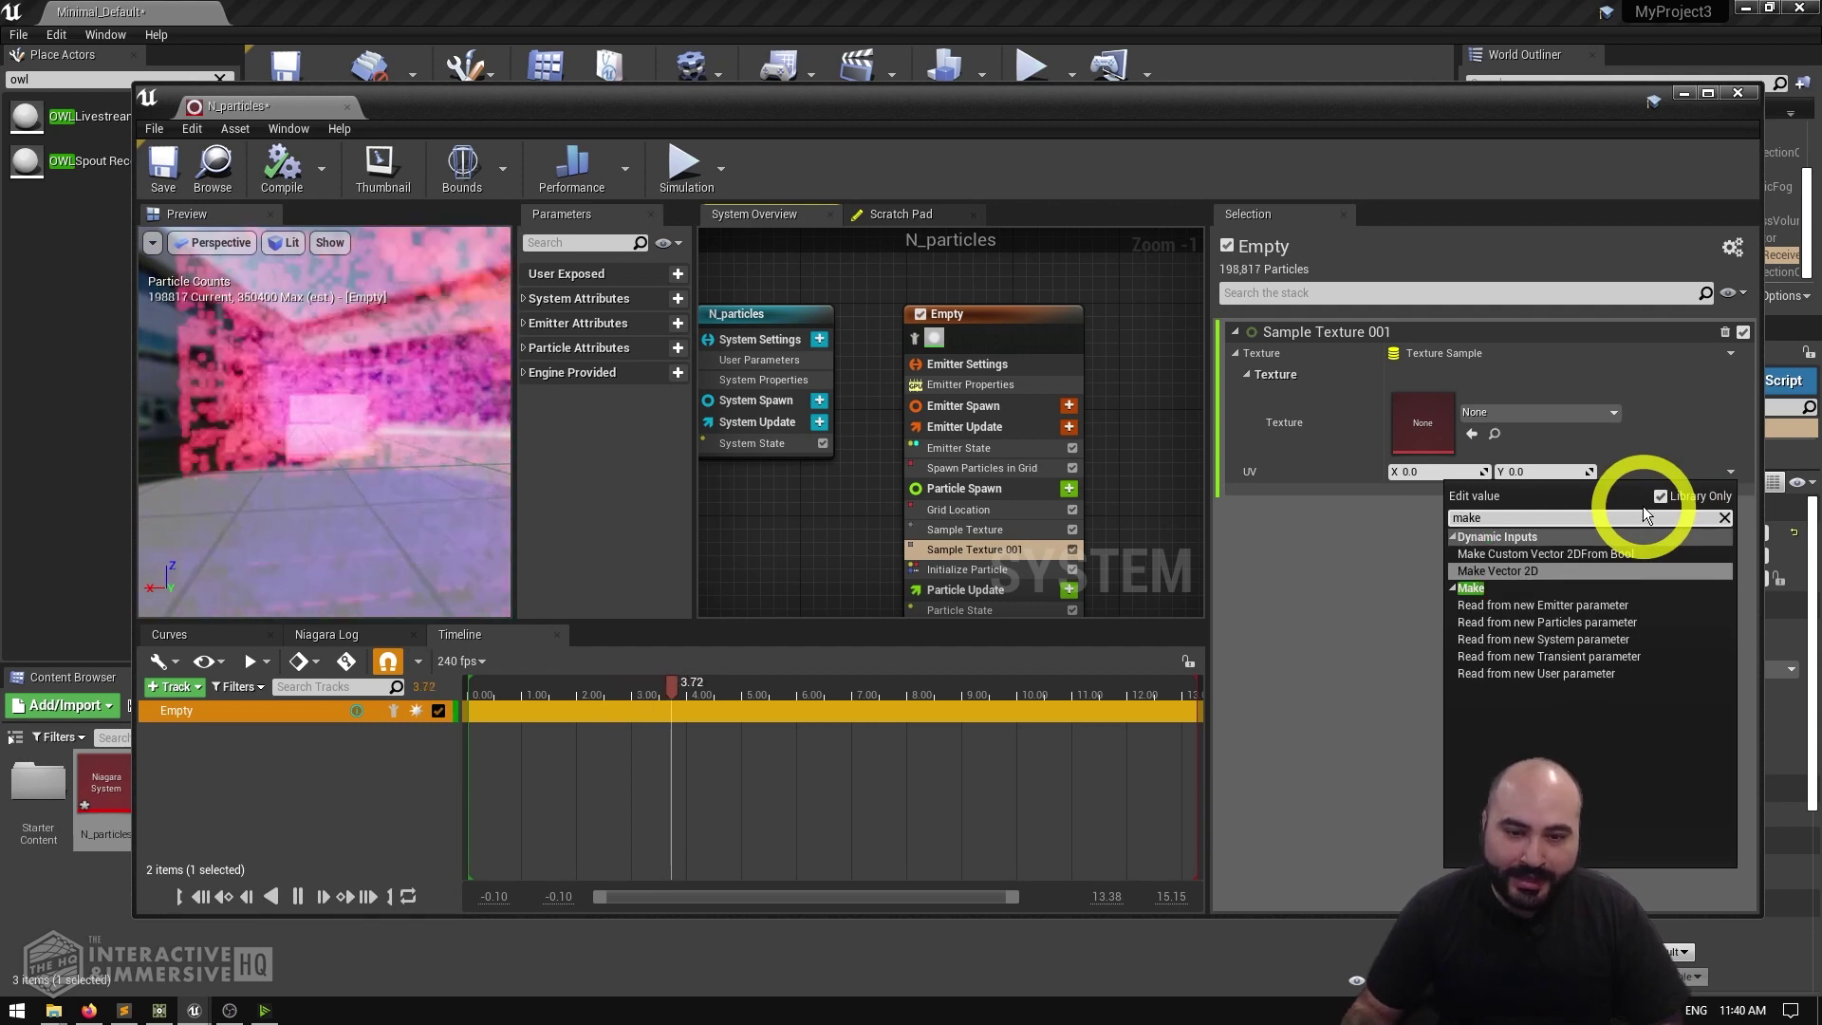
left_click(1509, 572)
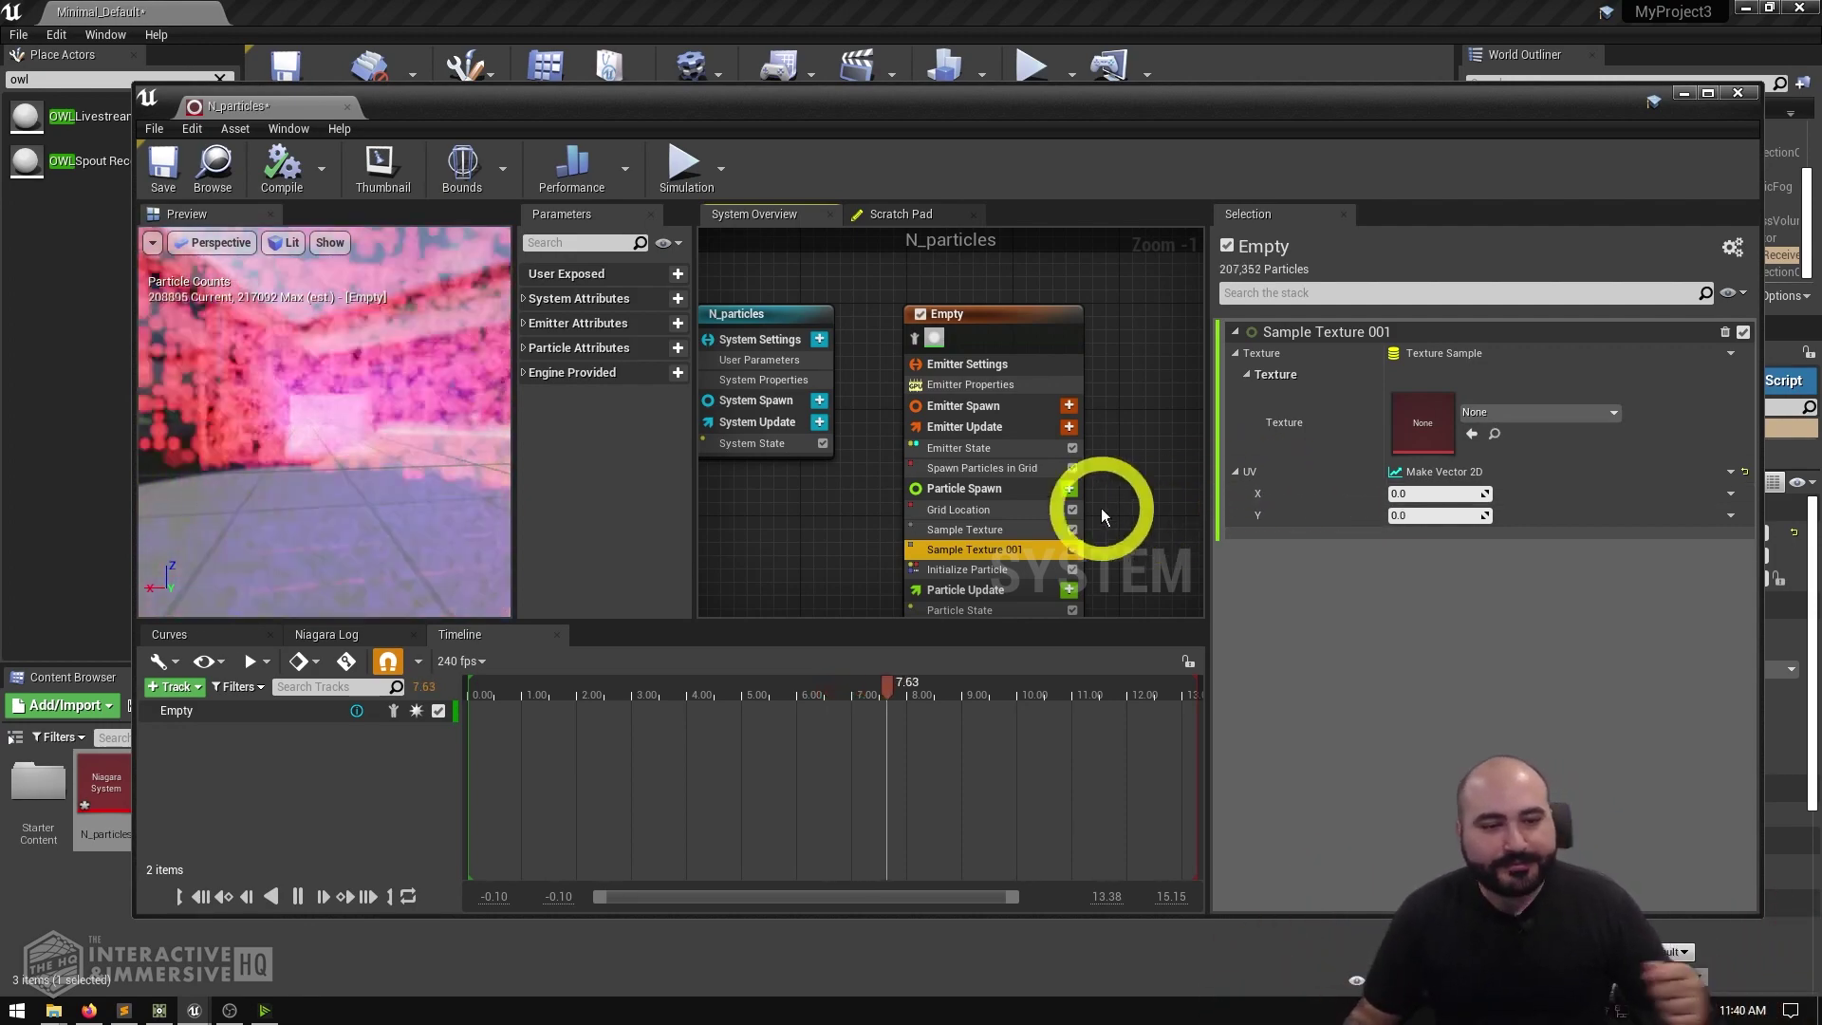
Step: Examine the original Sample Texture's UV setup against the Grid Location module and the X and Y inputs of Sample Texture 001
left_click(977, 530)
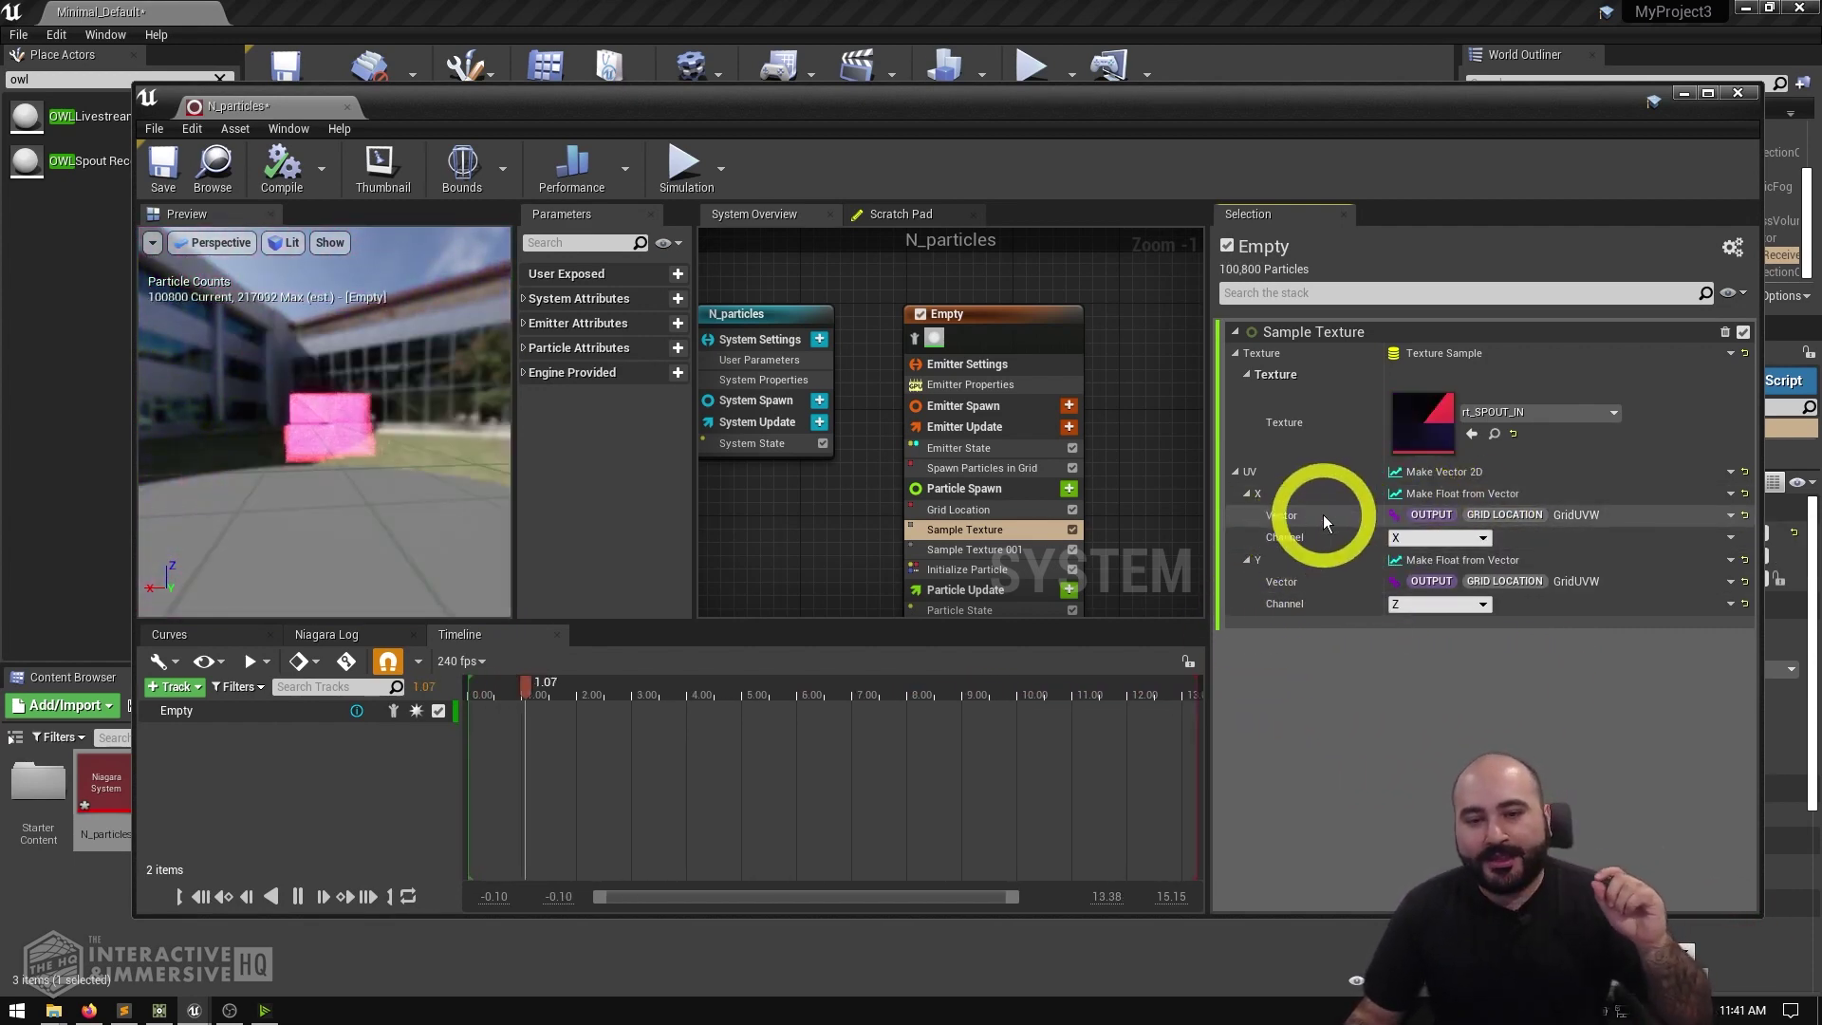
left_click(959, 510)
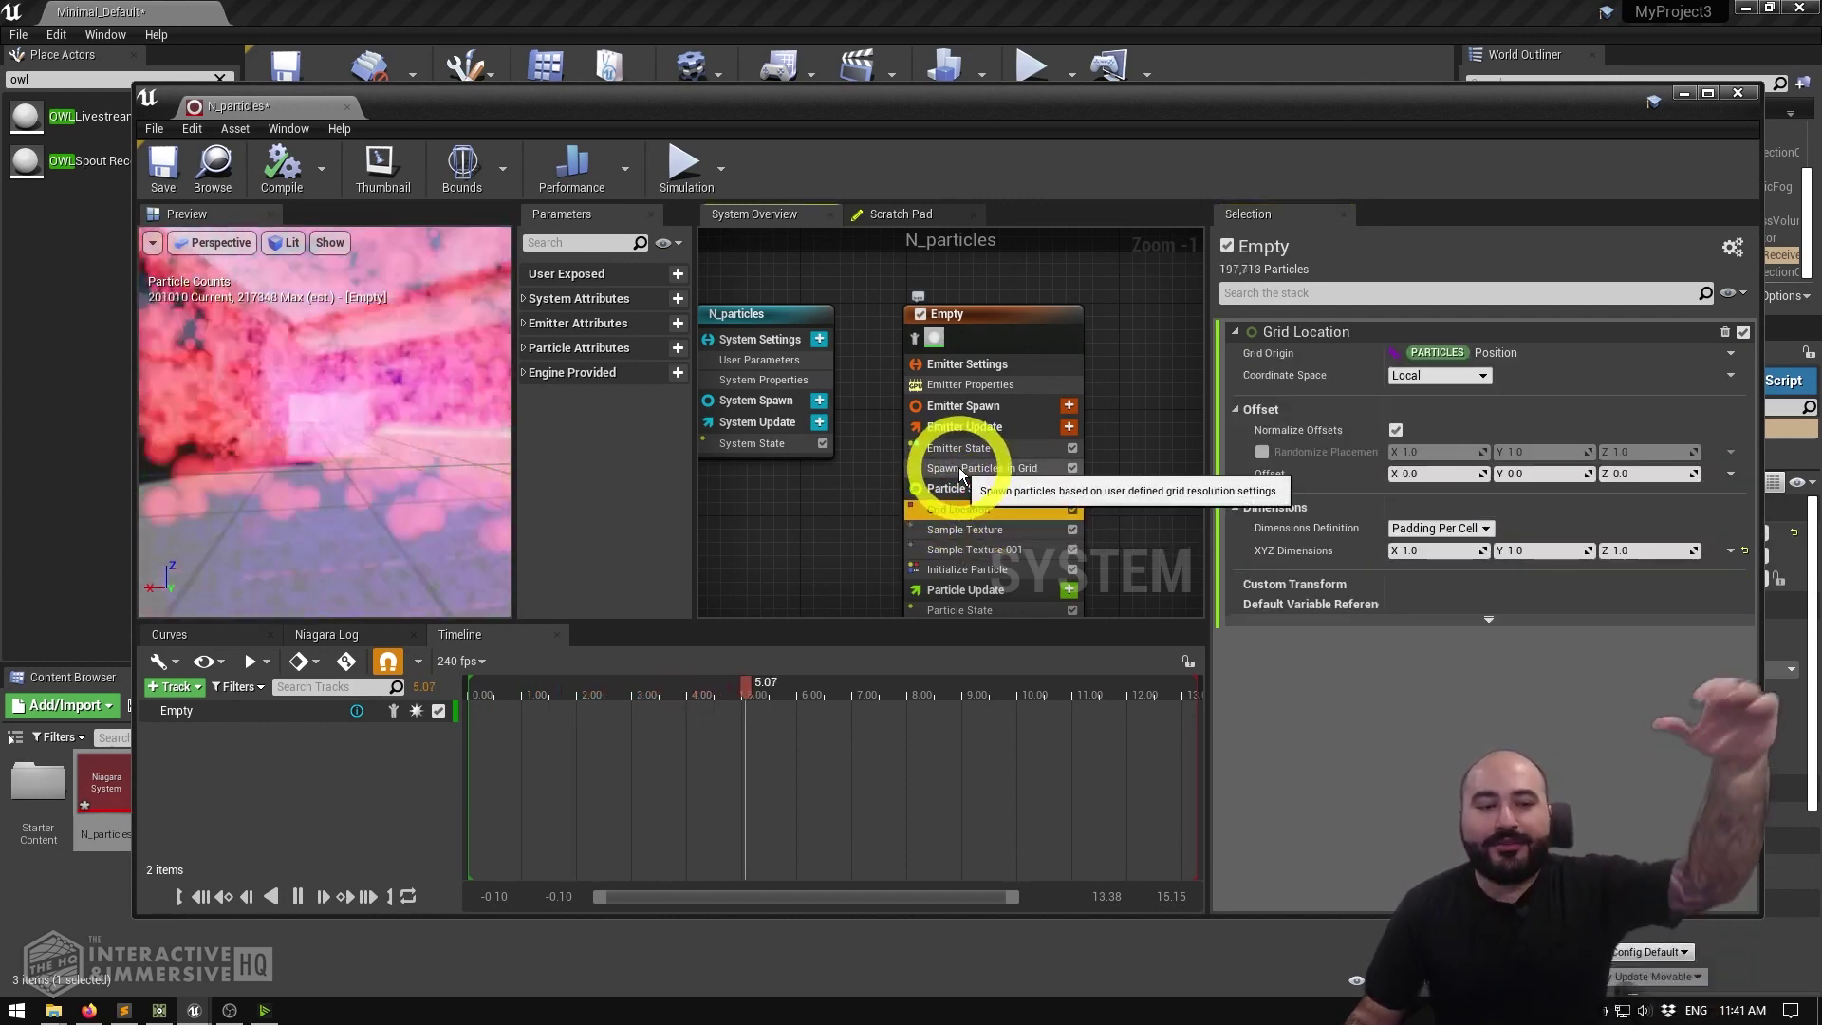
left_click(963, 529)
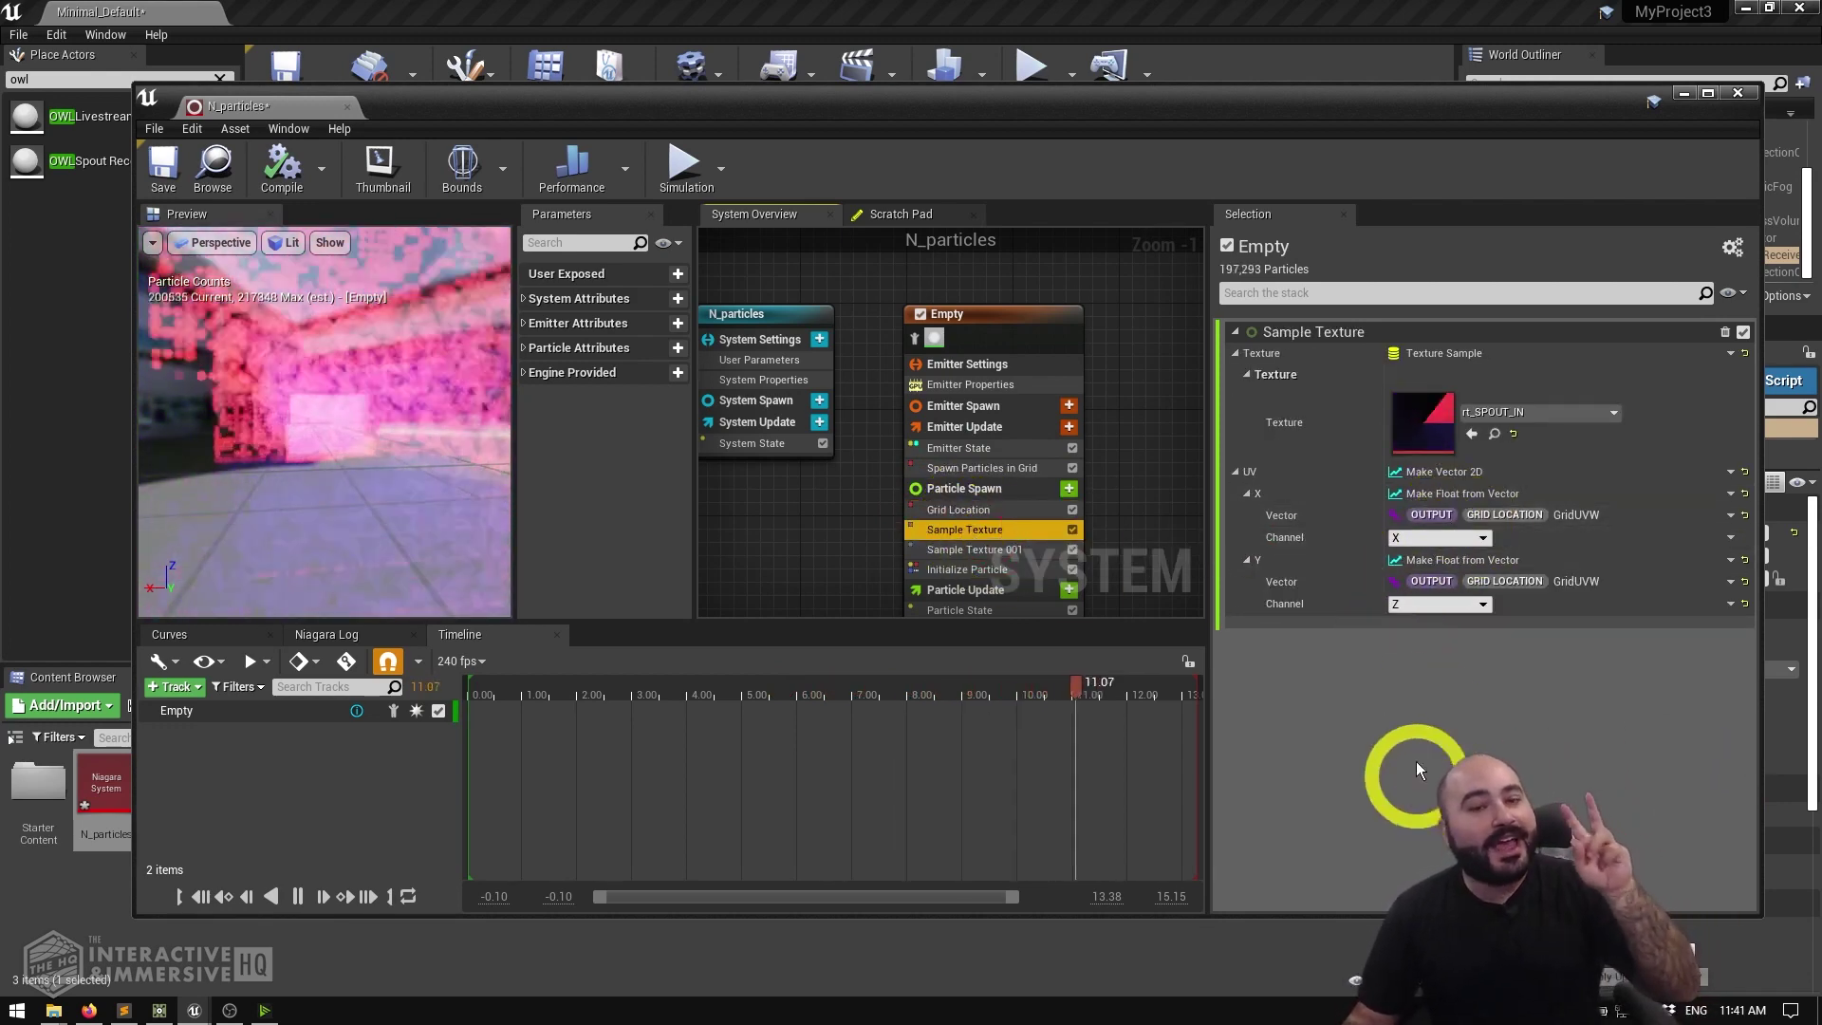
left_click(1020, 550)
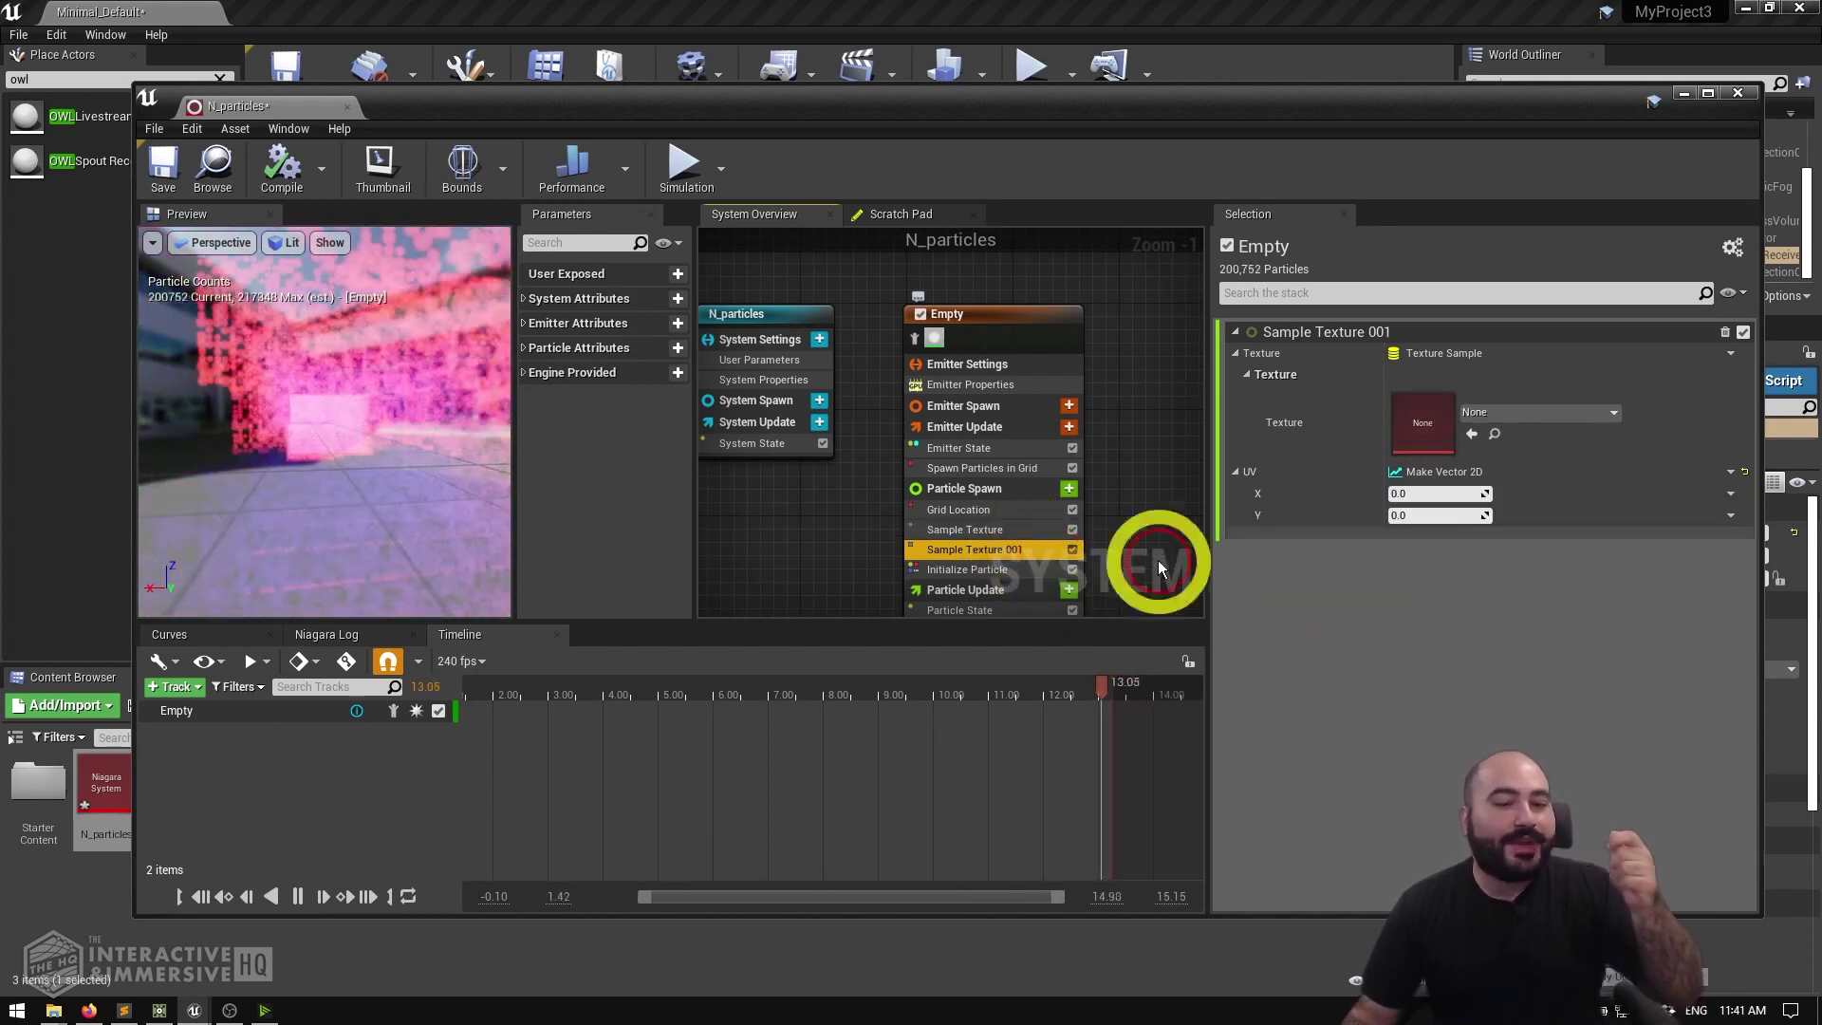
mouse_move(1434, 500)
left_mouse_down()
mouse_move(1403, 495)
mouse_move(1407, 515)
left_mouse_up()
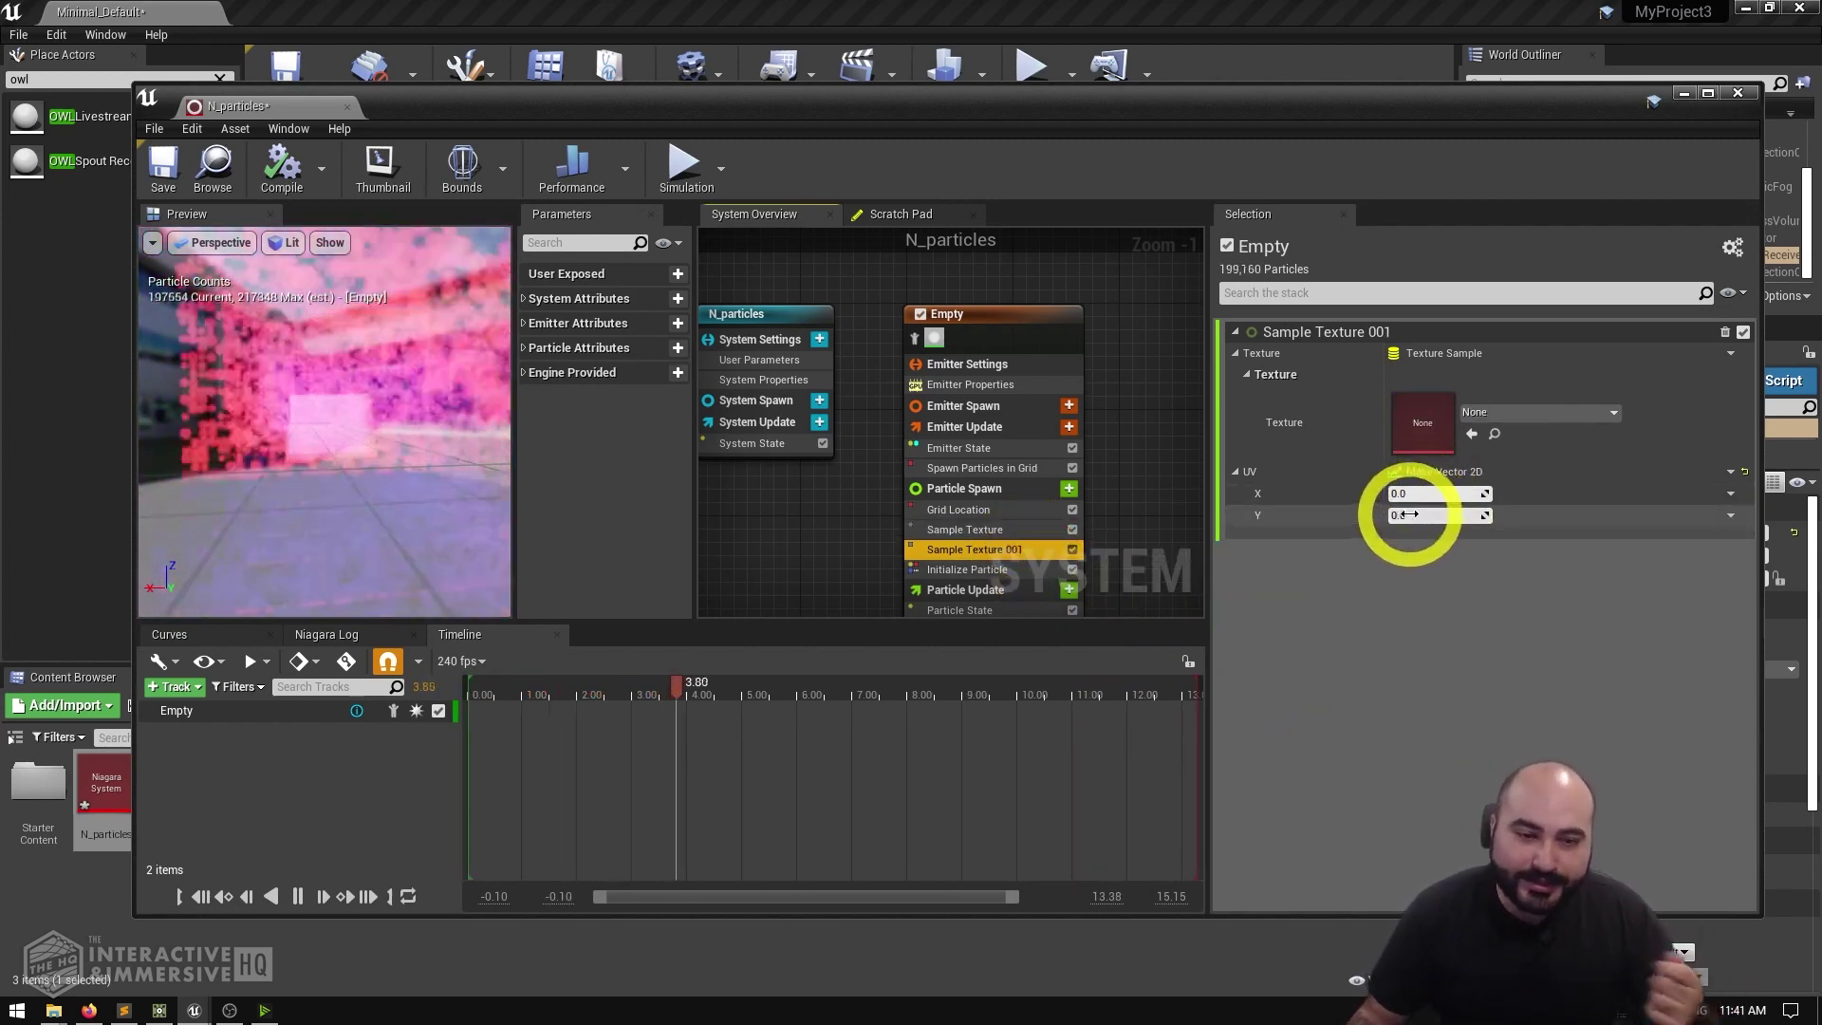
left_click(972, 530)
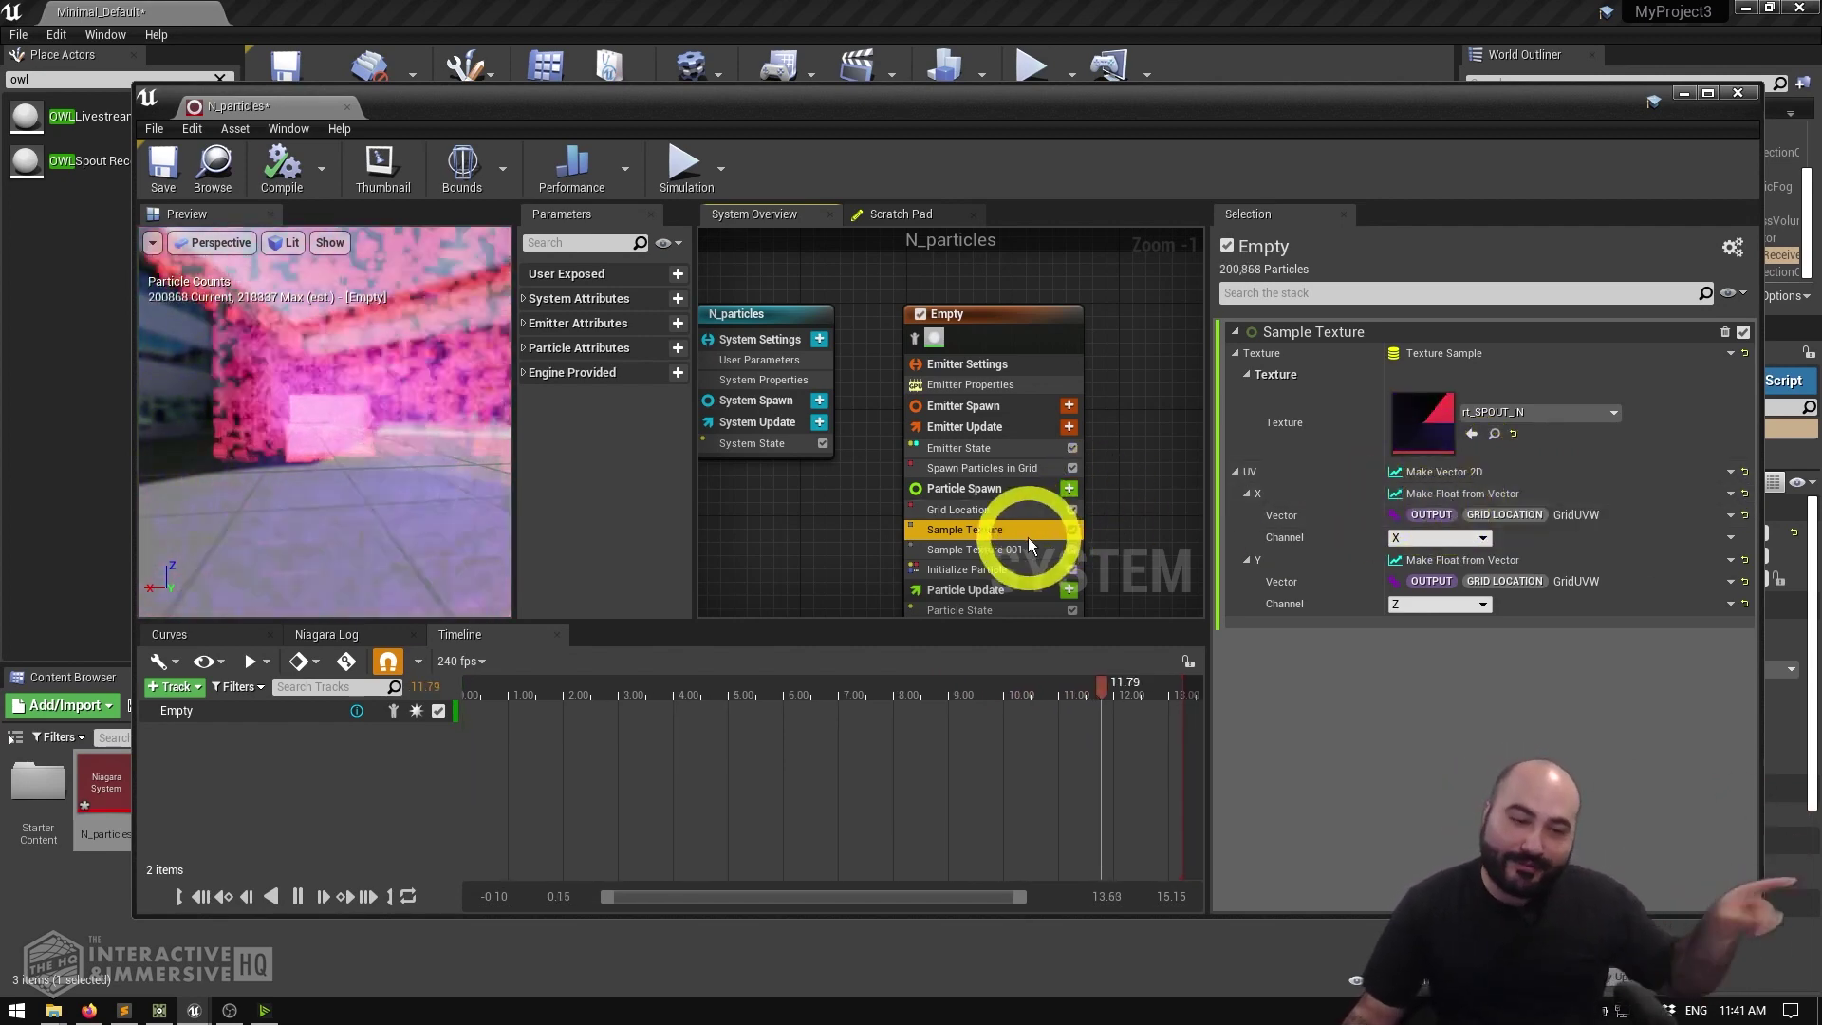
Step: Set the UV X input of Sample Texture 001 to Make Float from Vector
left_click(1022, 548)
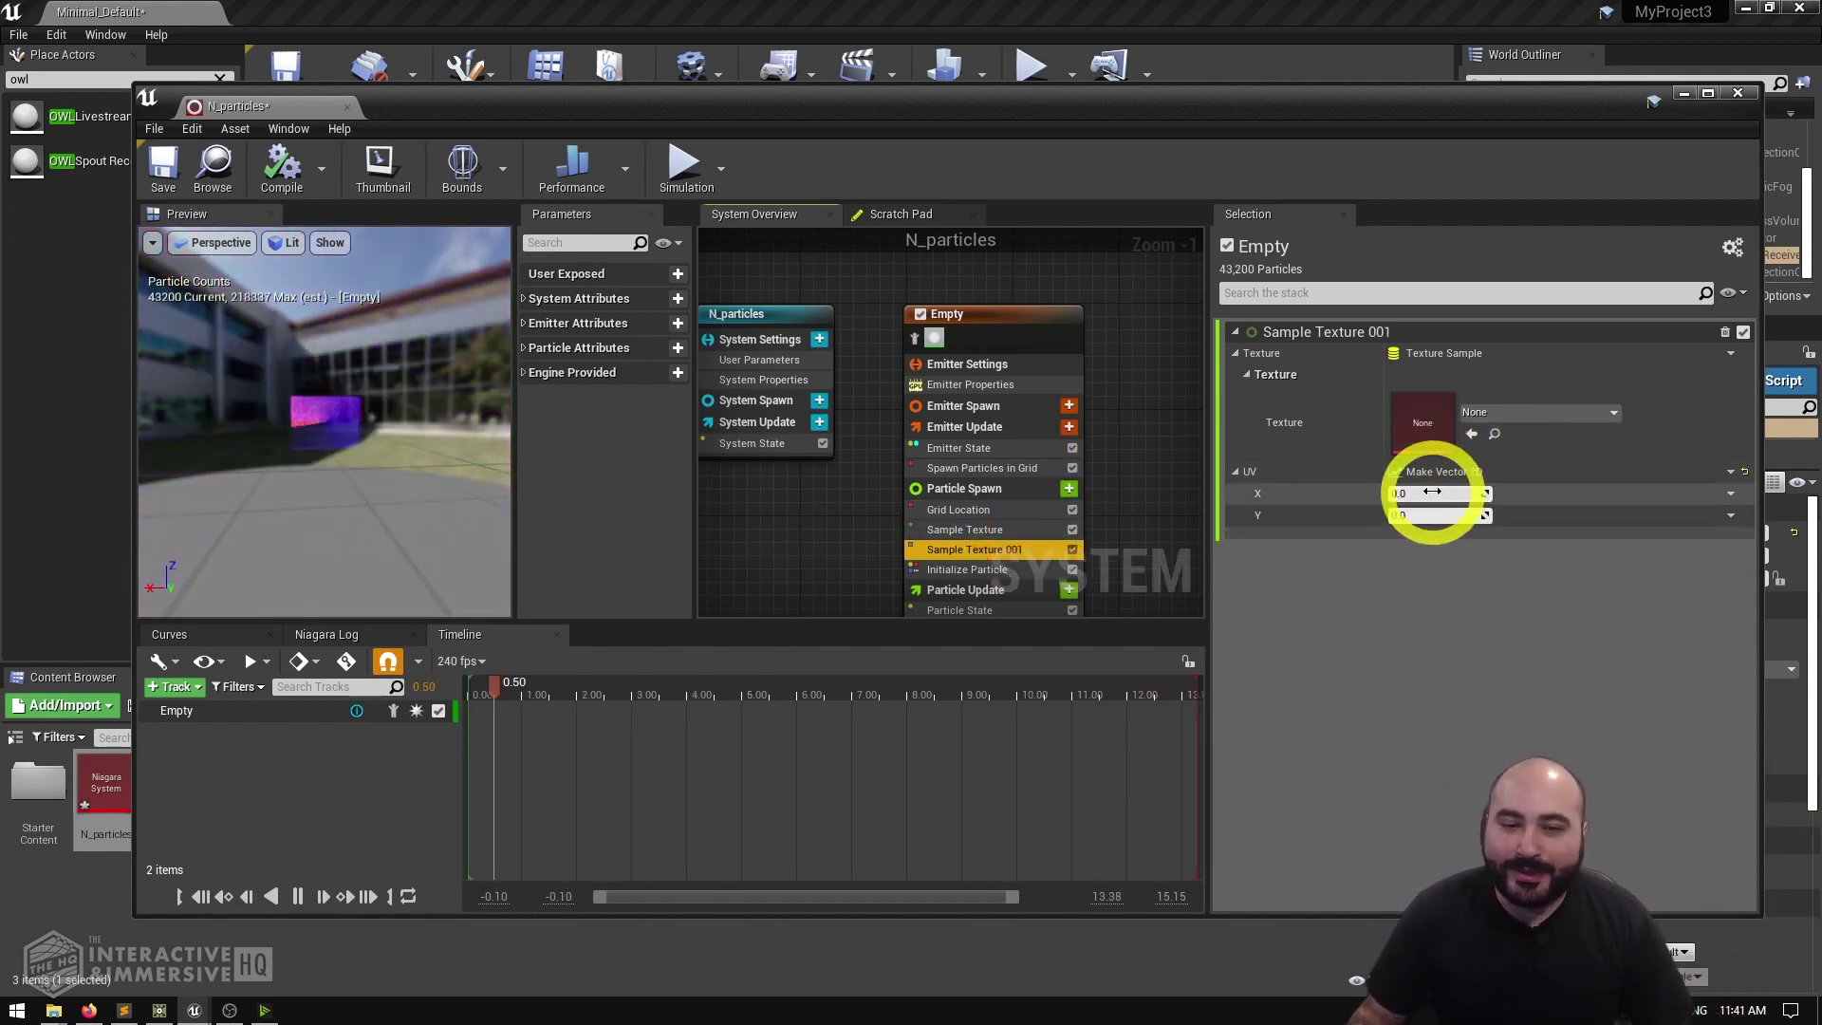
left_click(1730, 492)
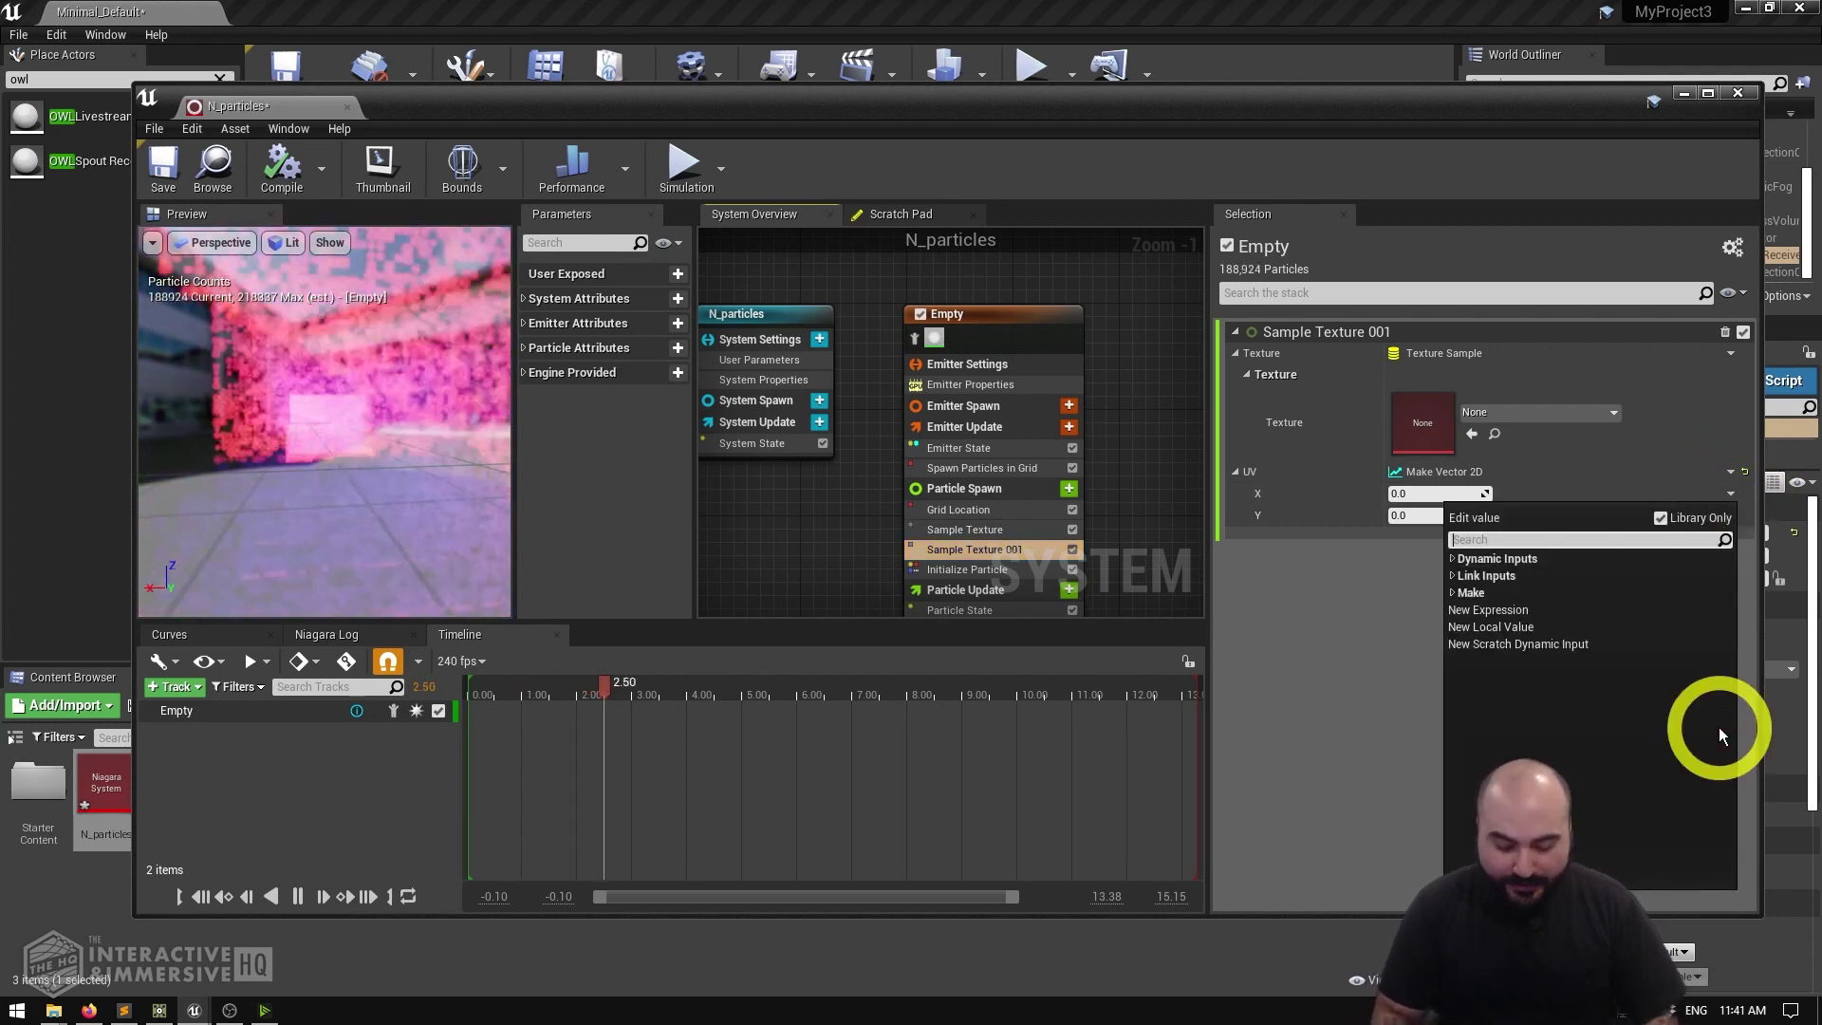
type("make float")
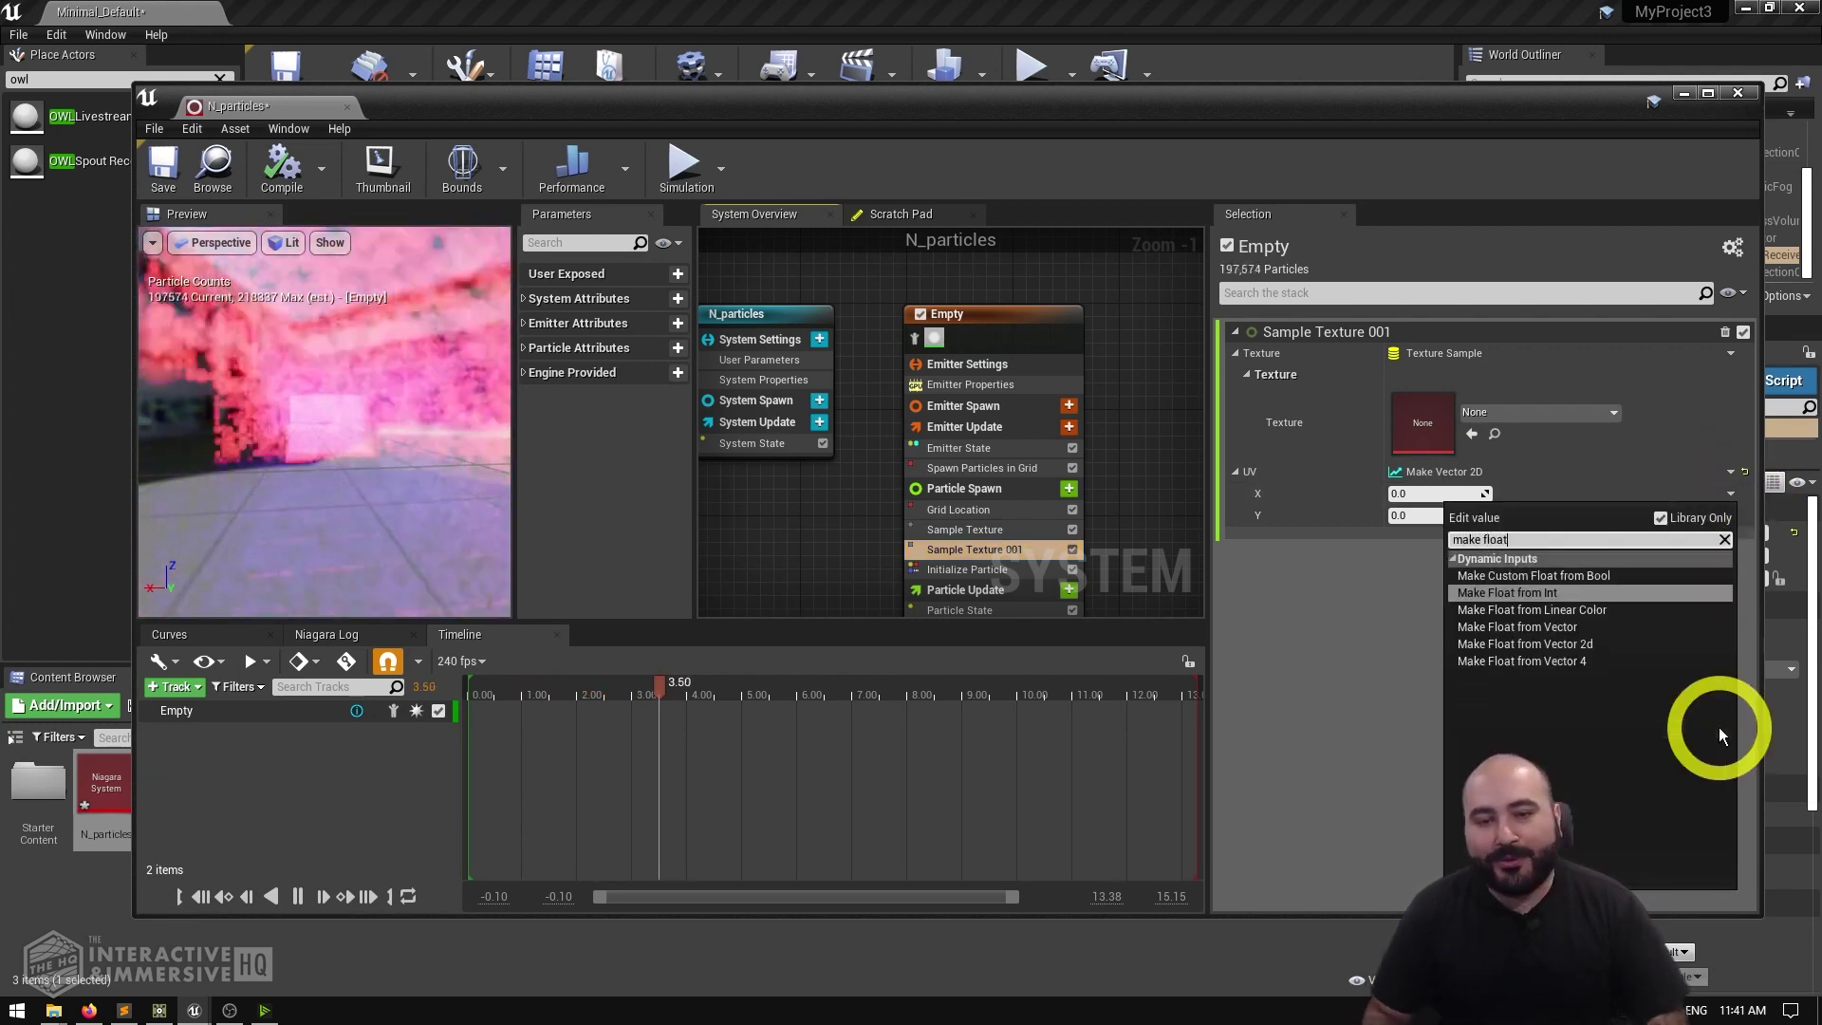
left_click(1488, 628)
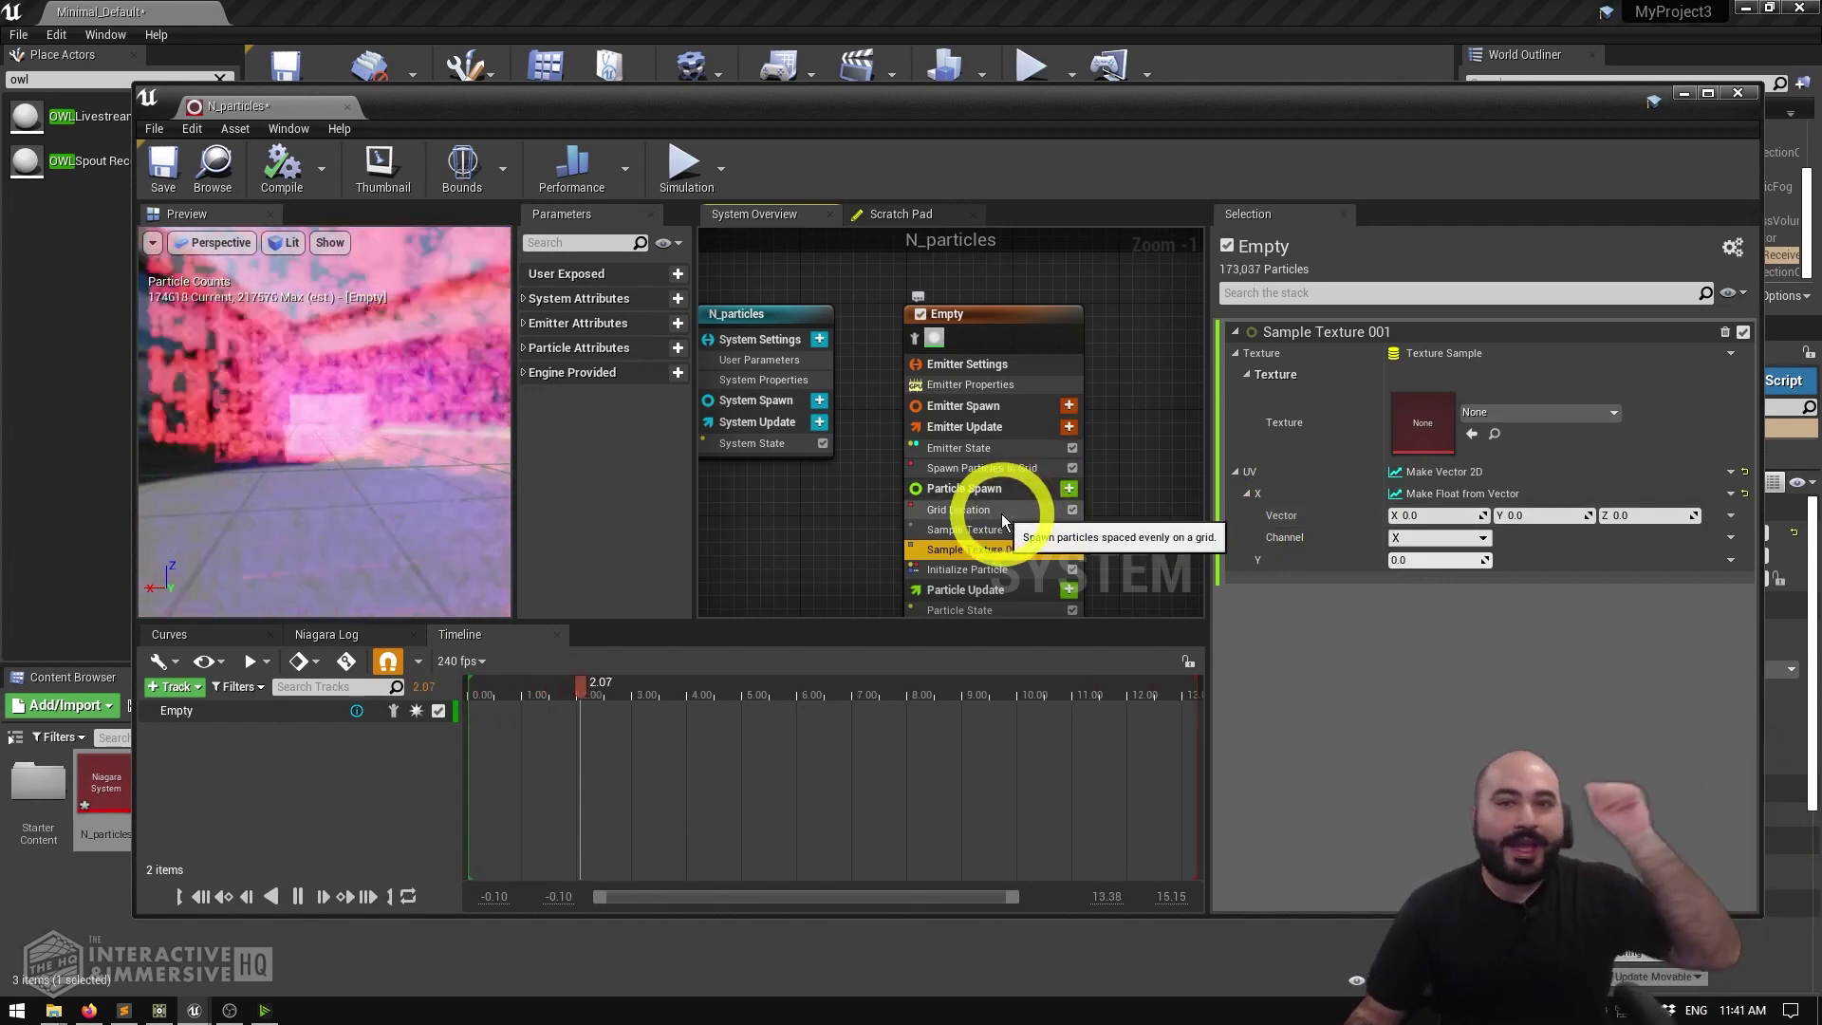
Step: Link the vector of the UV X float to the Grid Location output GridUVW, using channel X
left_click(1734, 518)
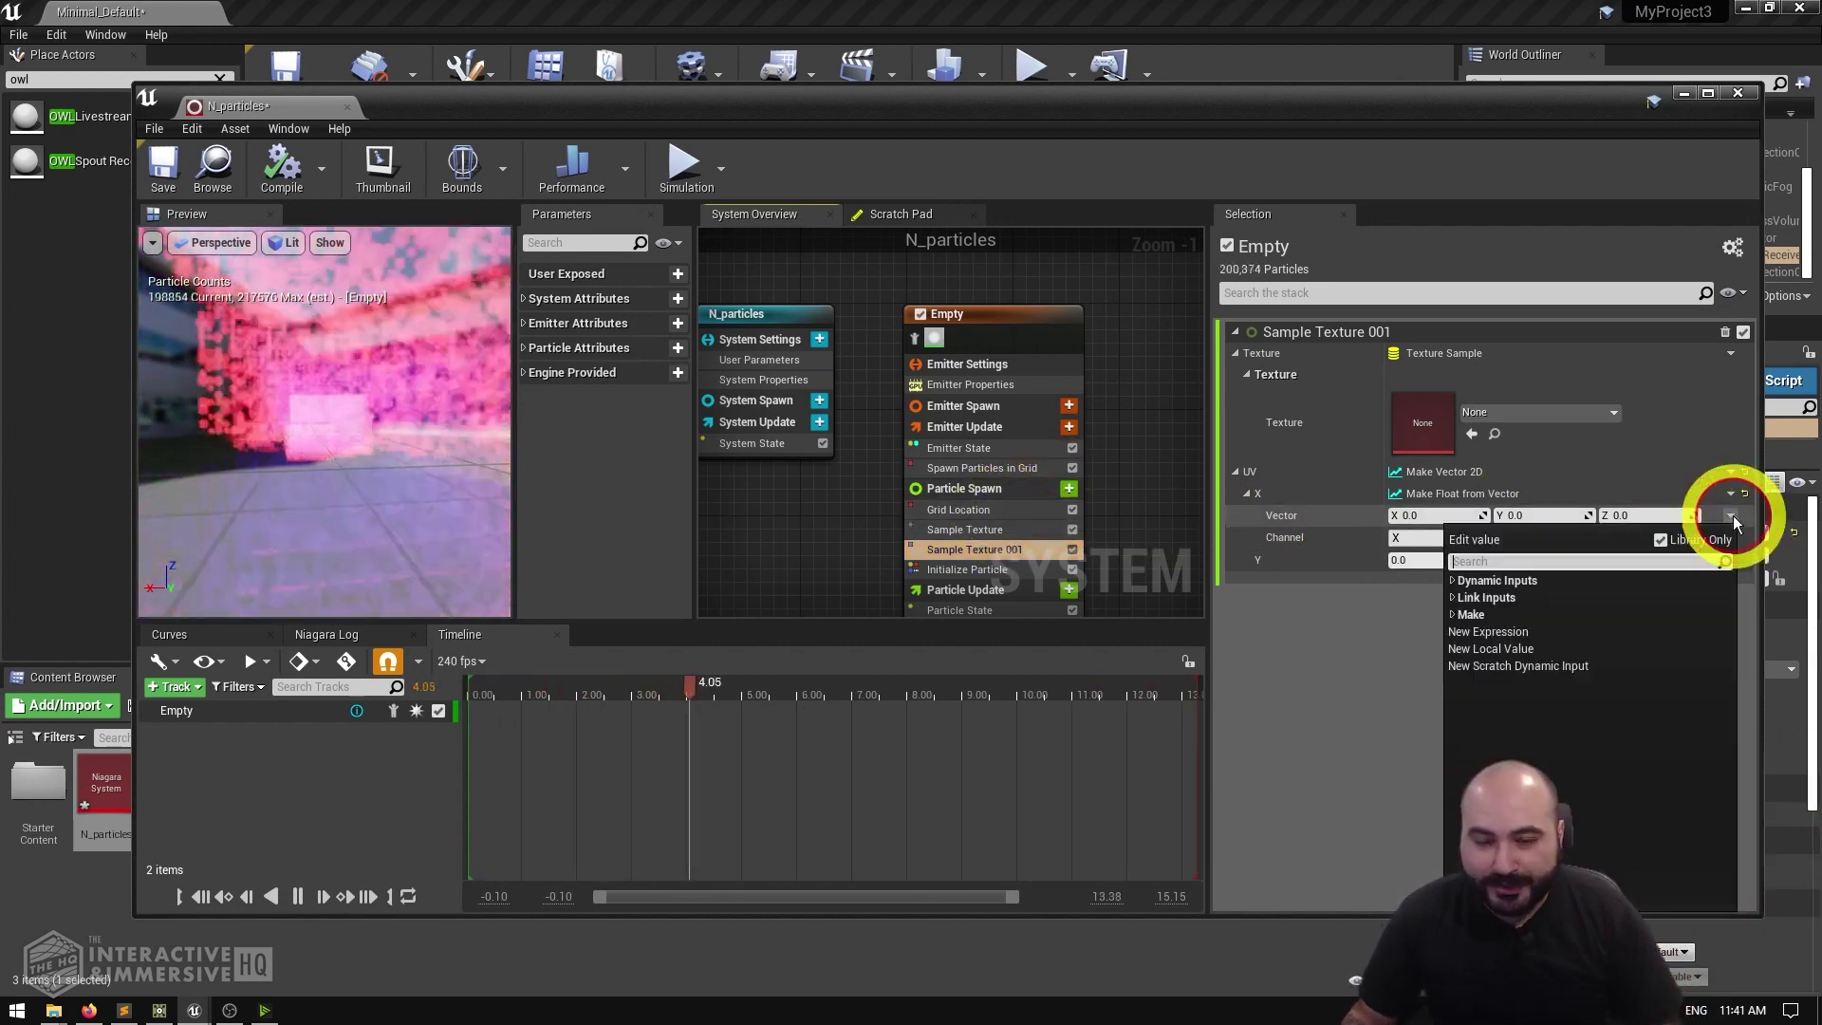
type("output")
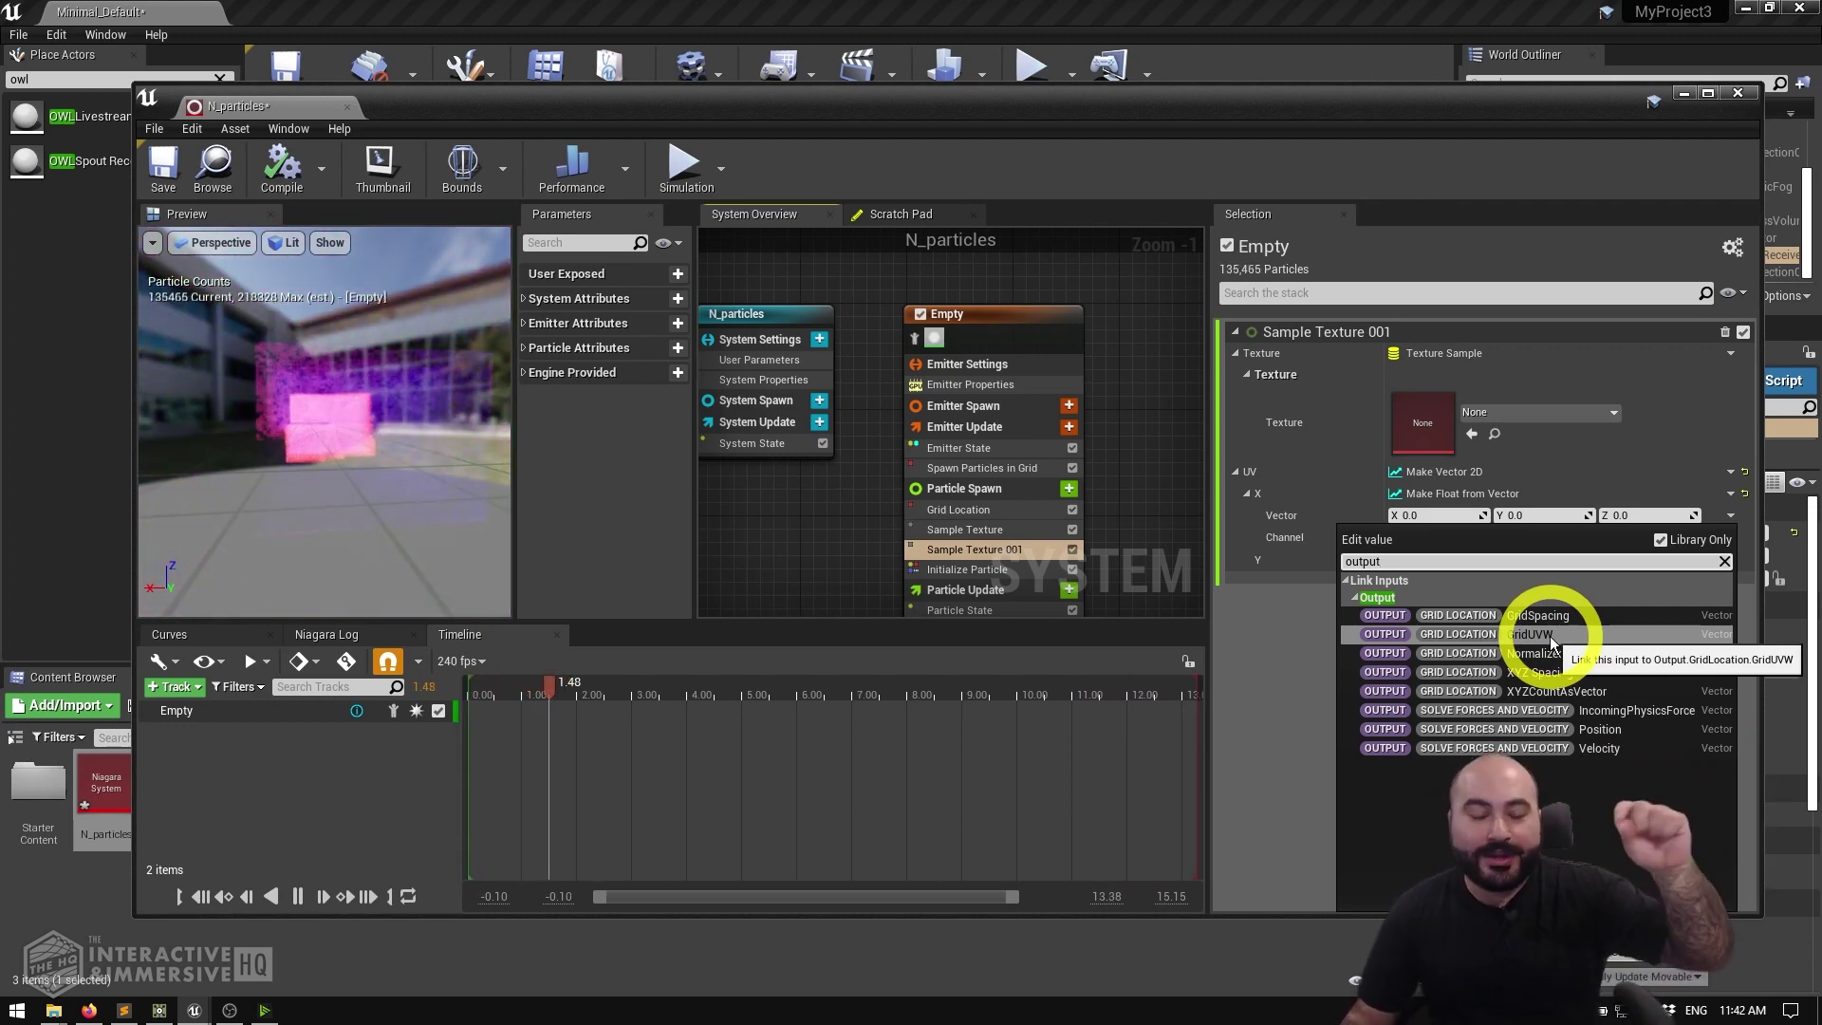
left_click(1506, 635)
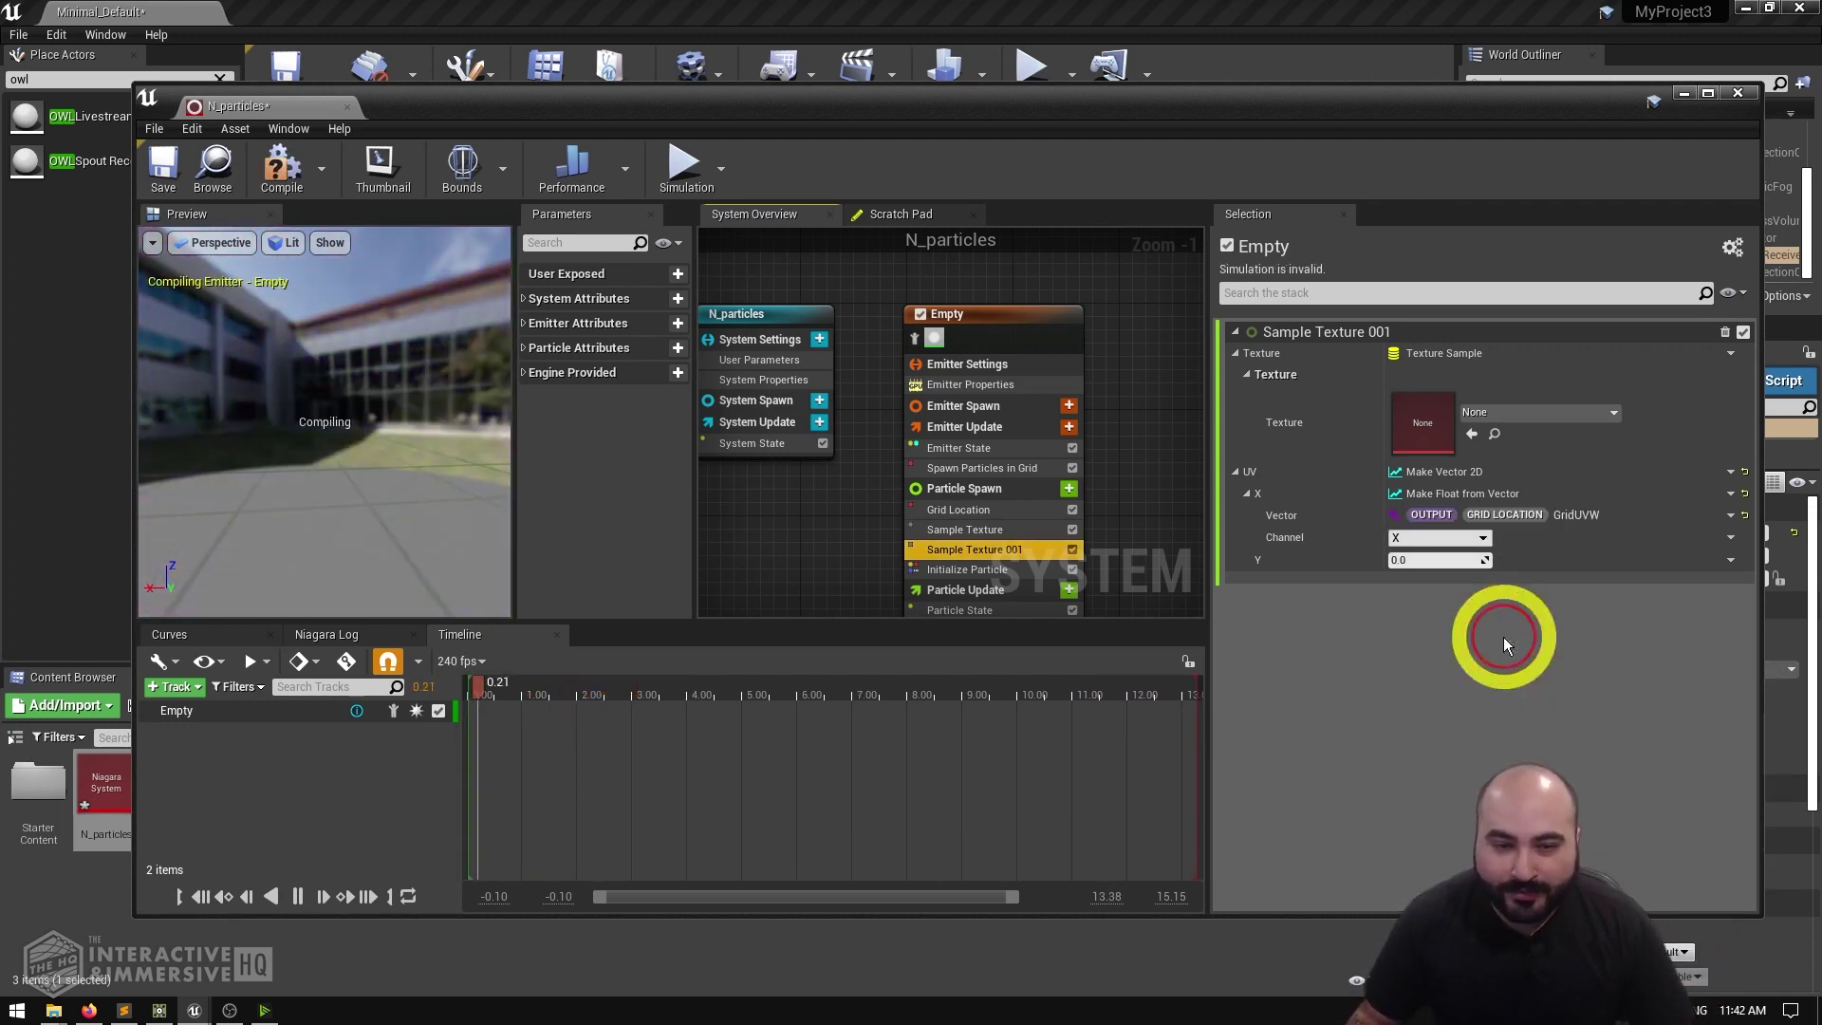
left_click(1421, 539)
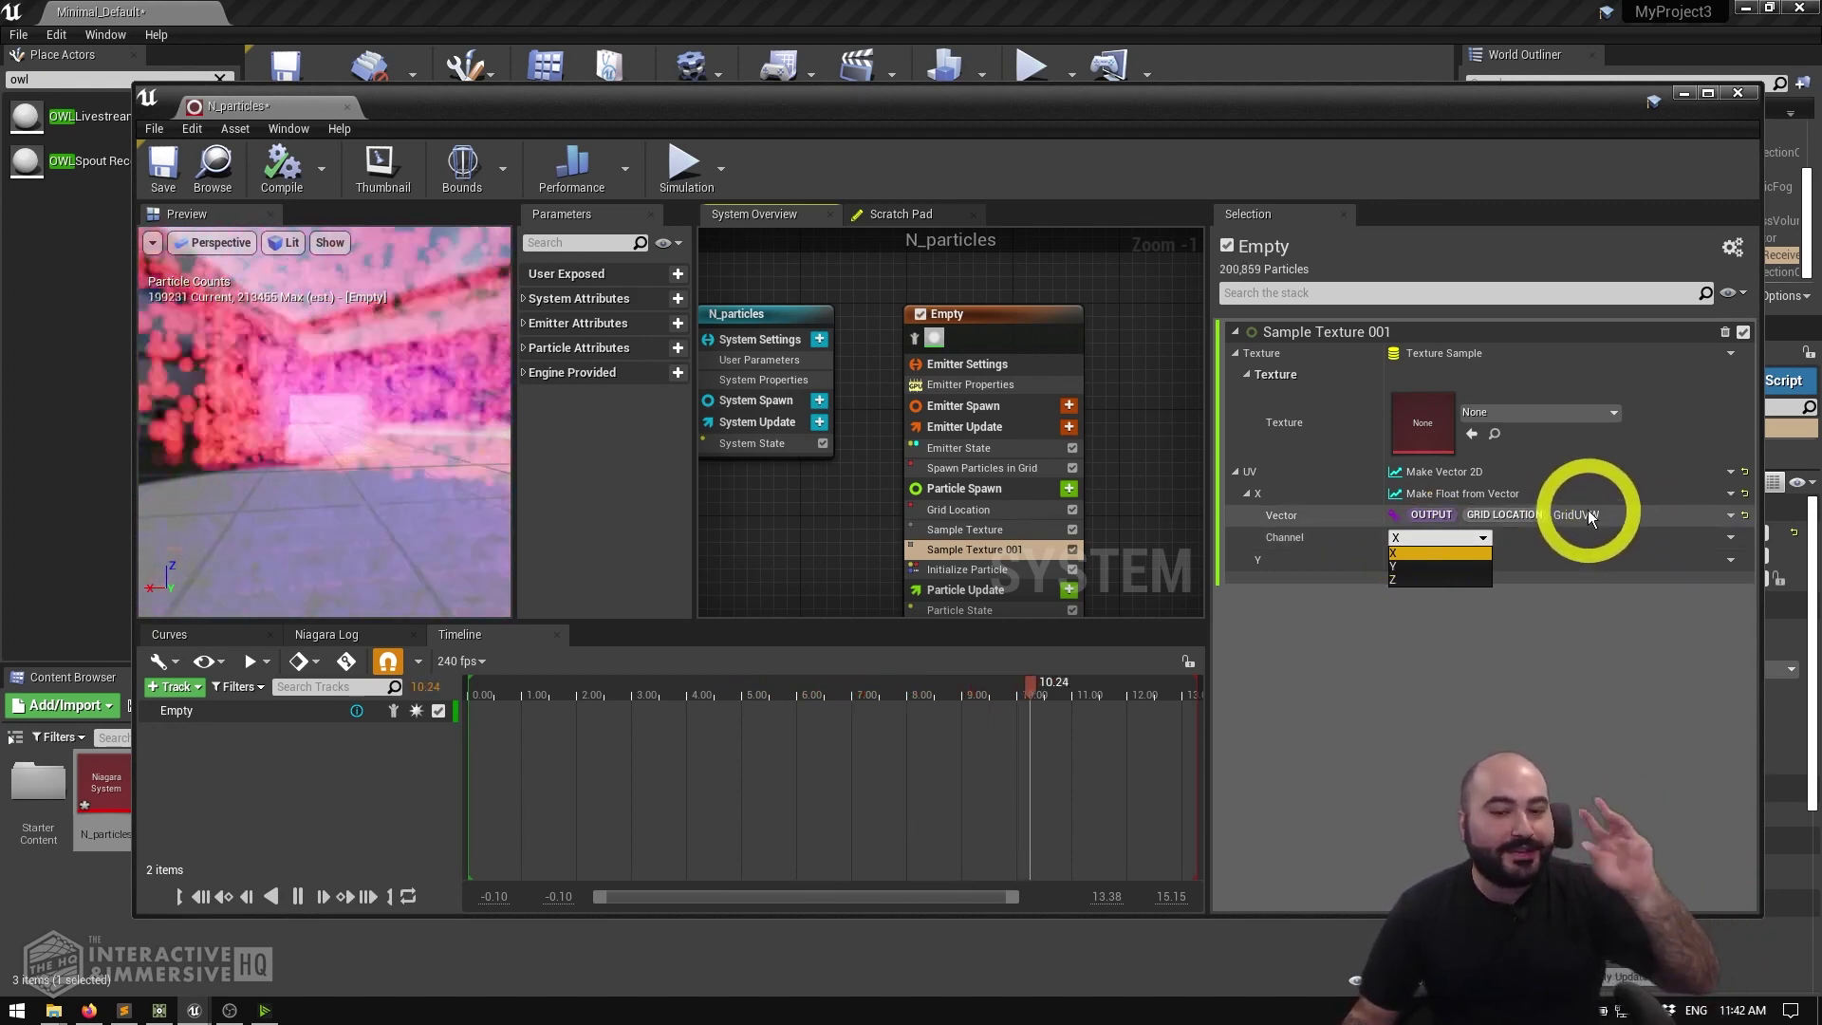
left_click(1411, 553)
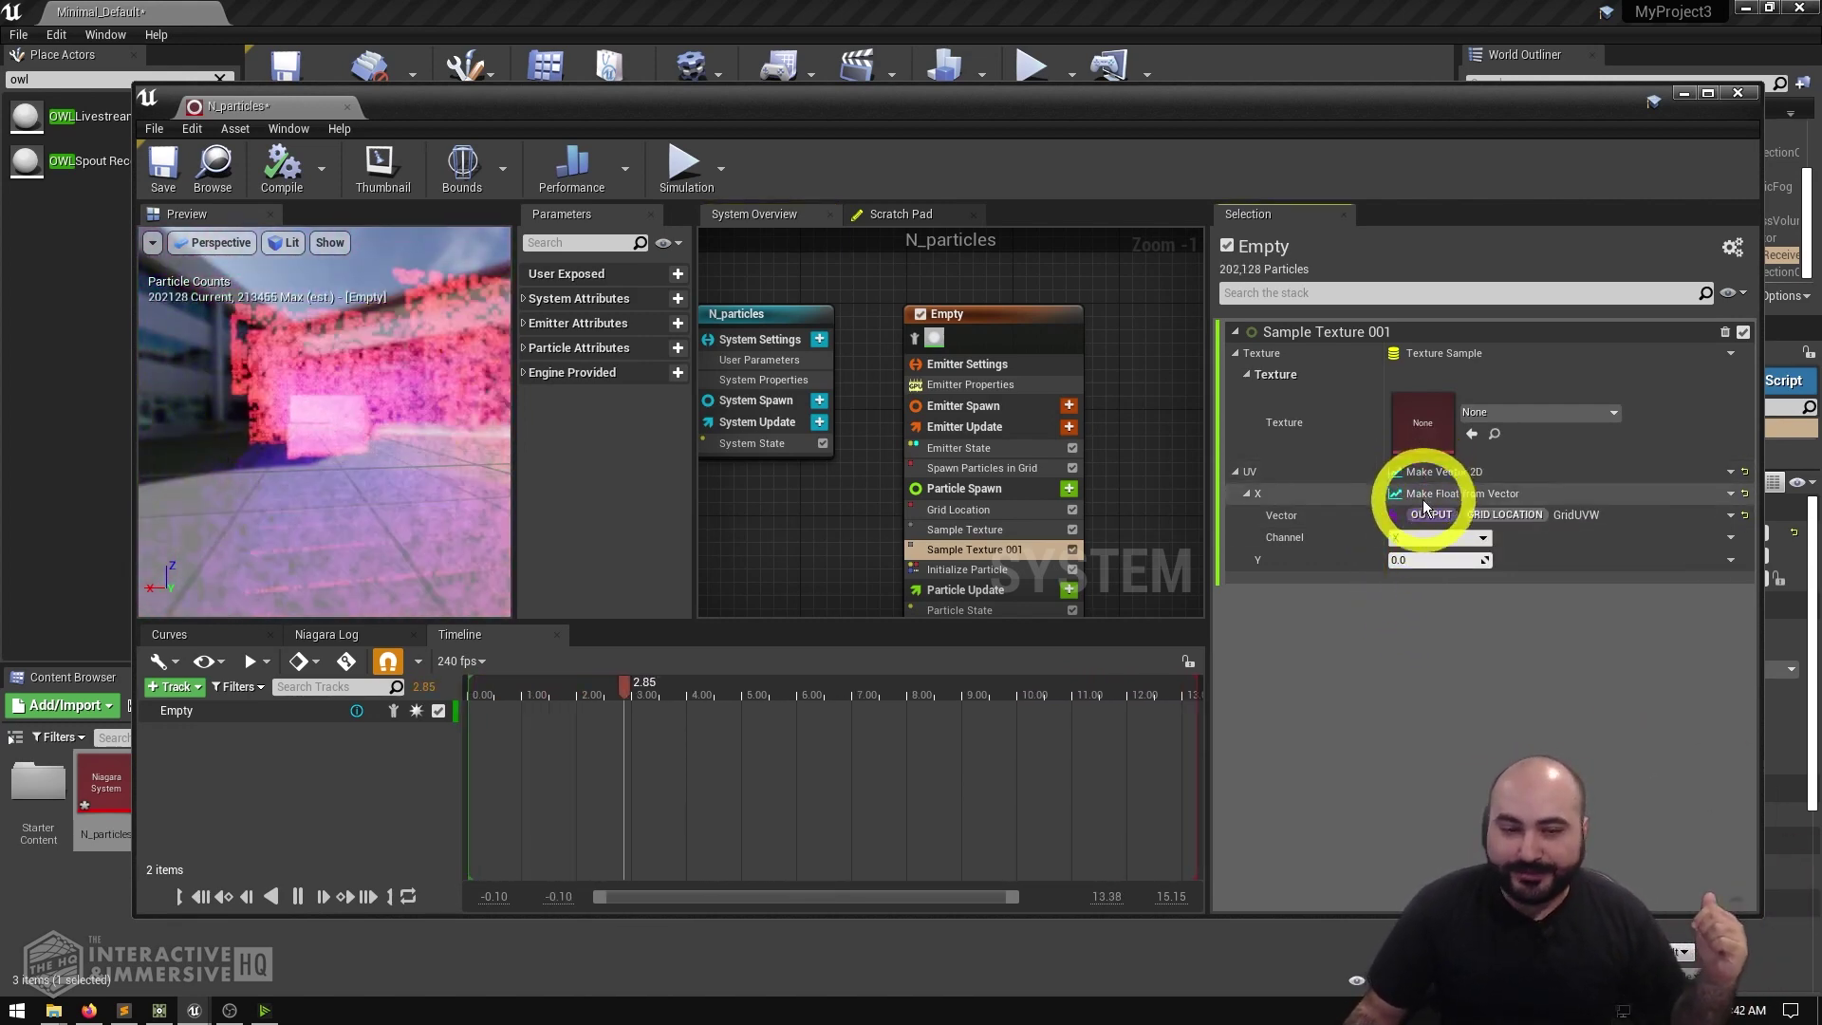
Step: Set the UV Y input to Make Float from Vector and link its vector to the Grid Location output GridUVW
left_click(1729, 561)
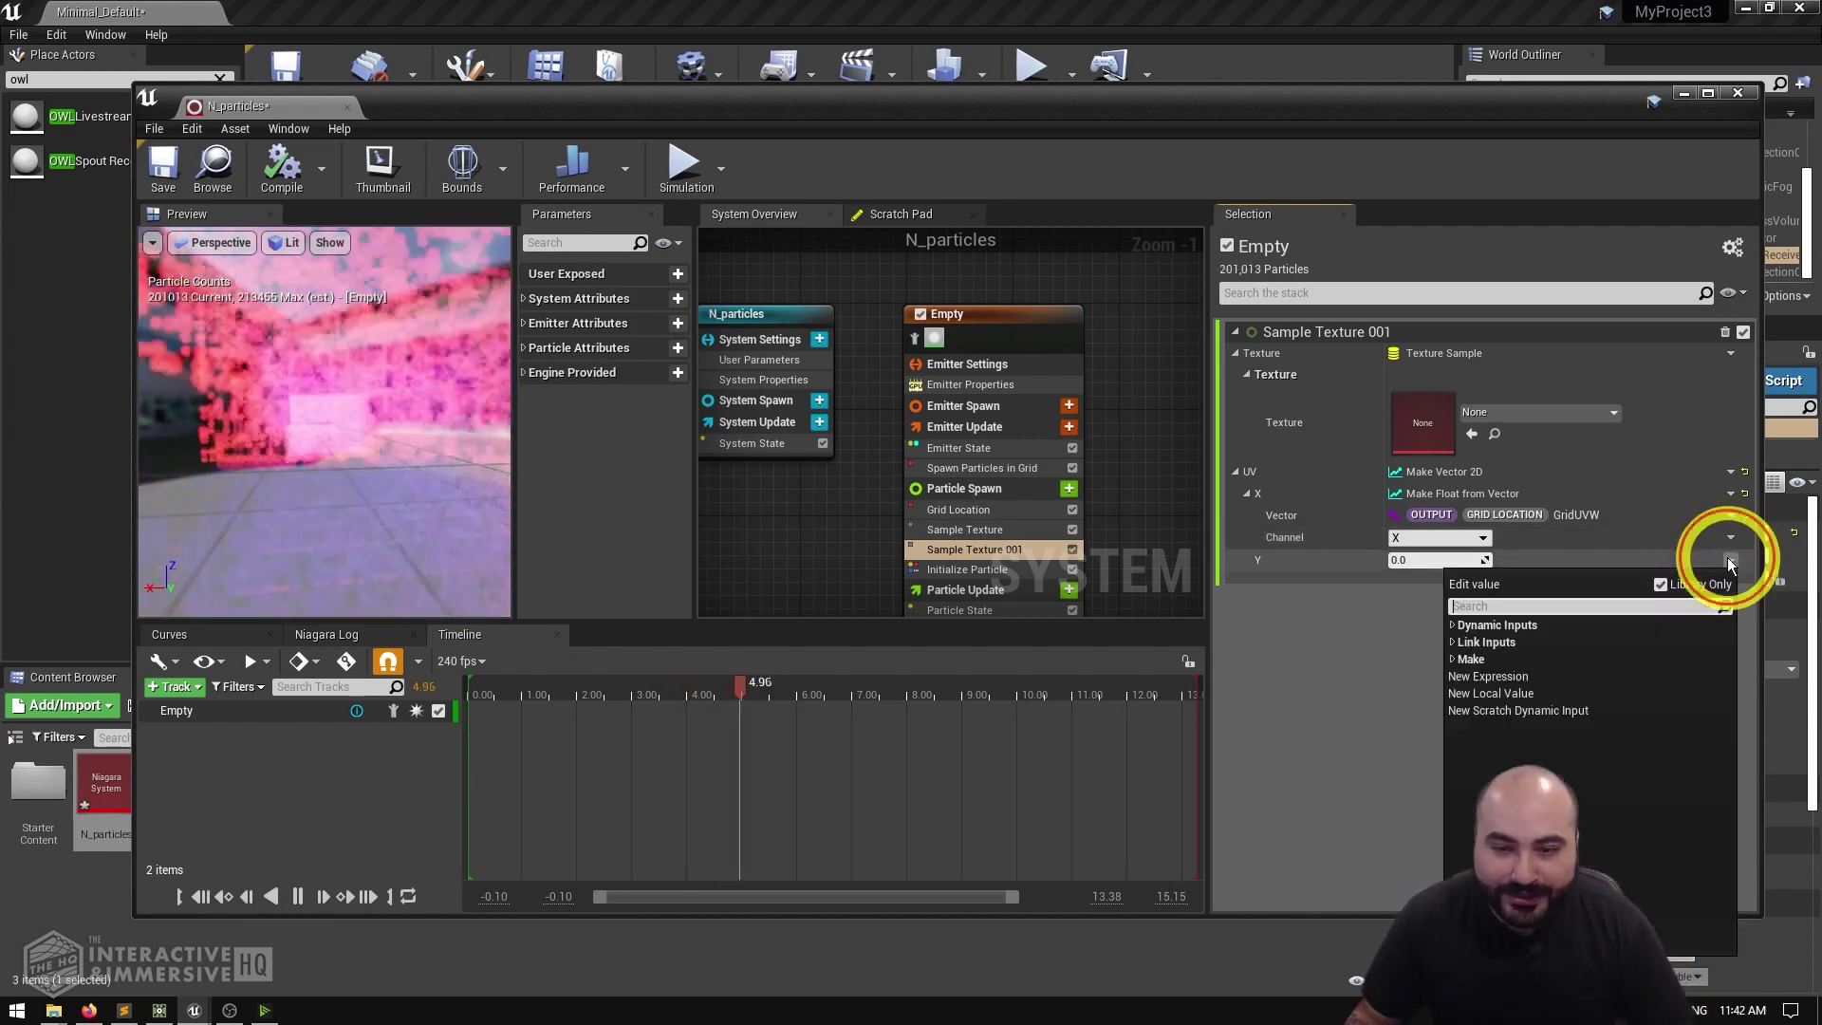
type("make floa")
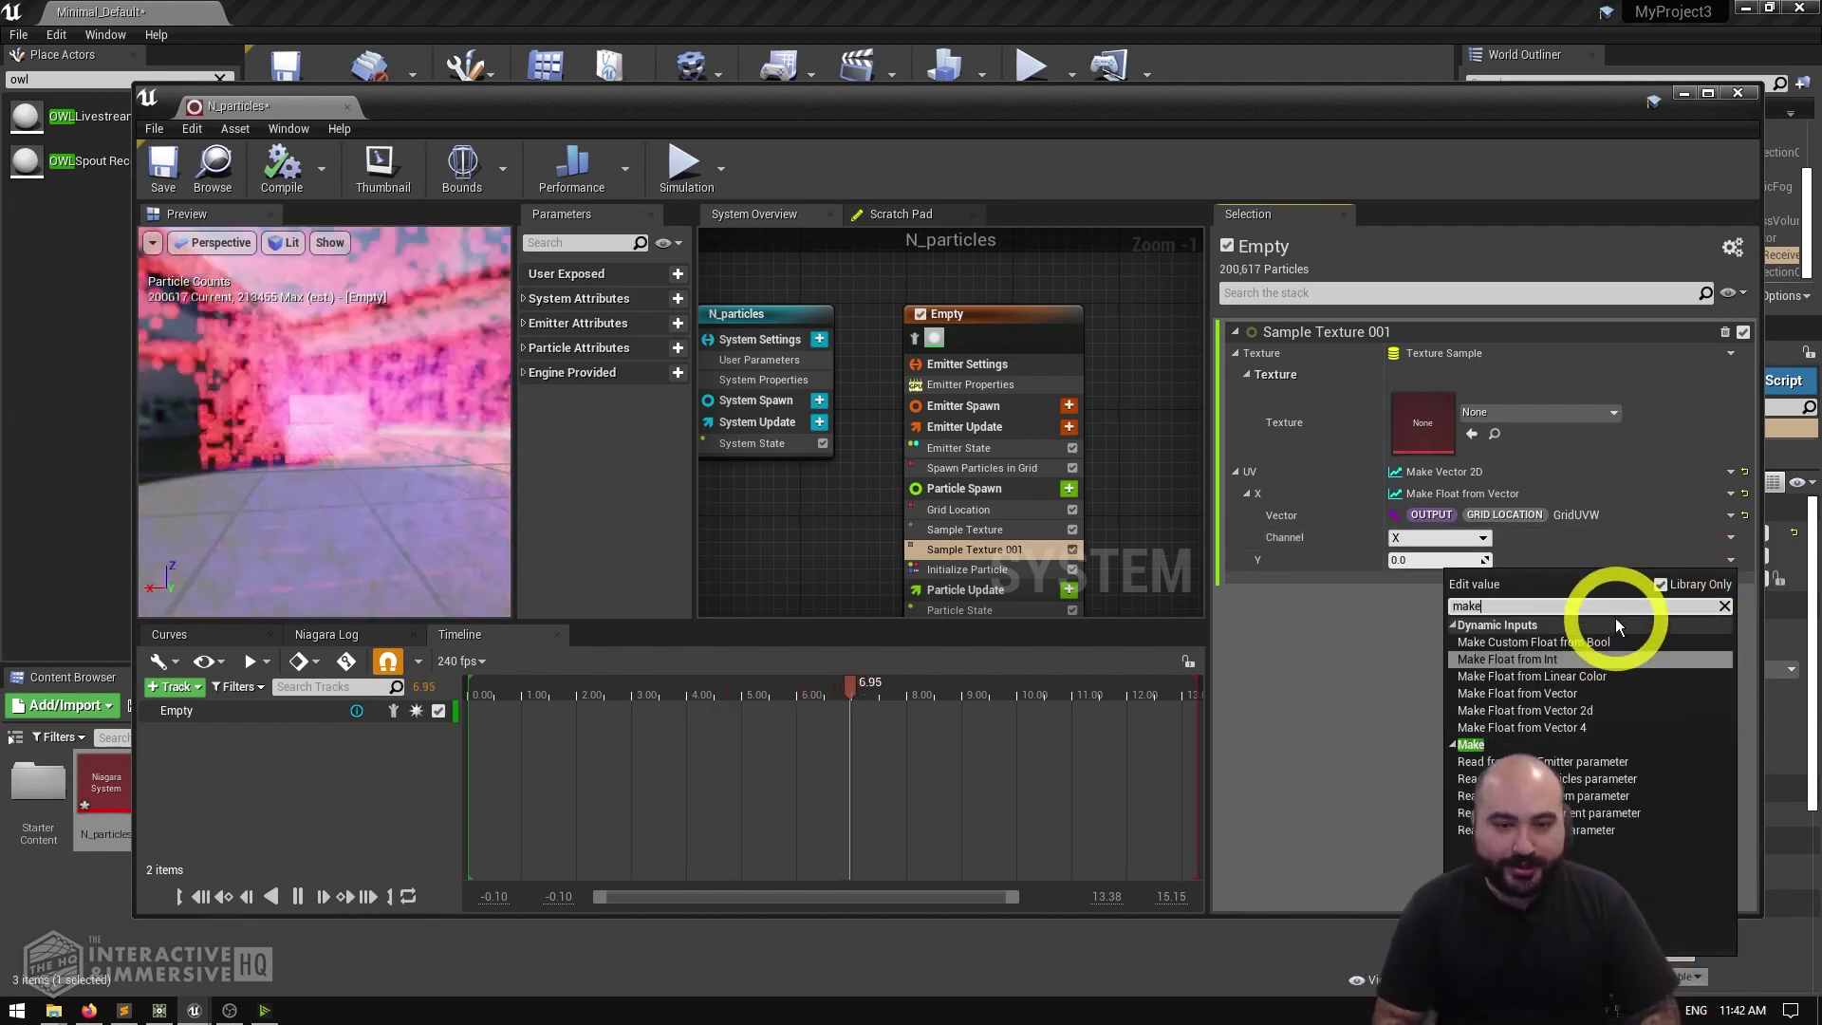
left_click(1537, 693)
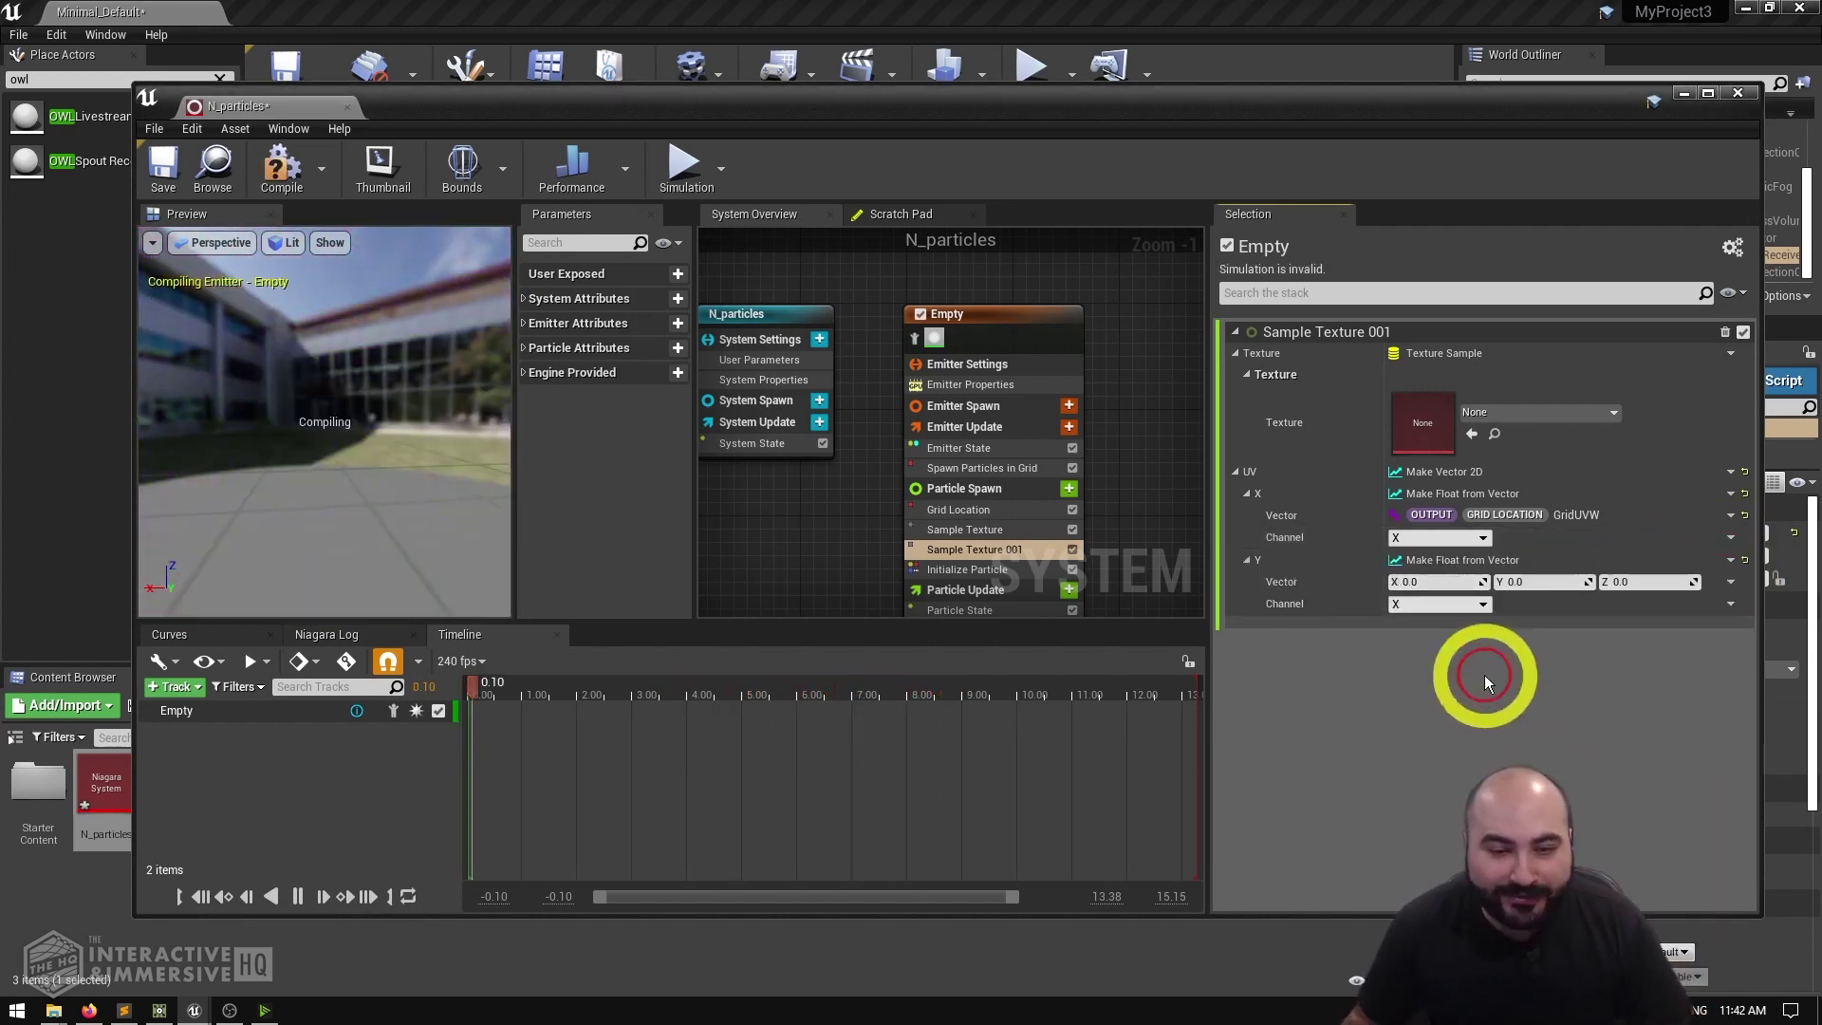
left_click(1729, 582)
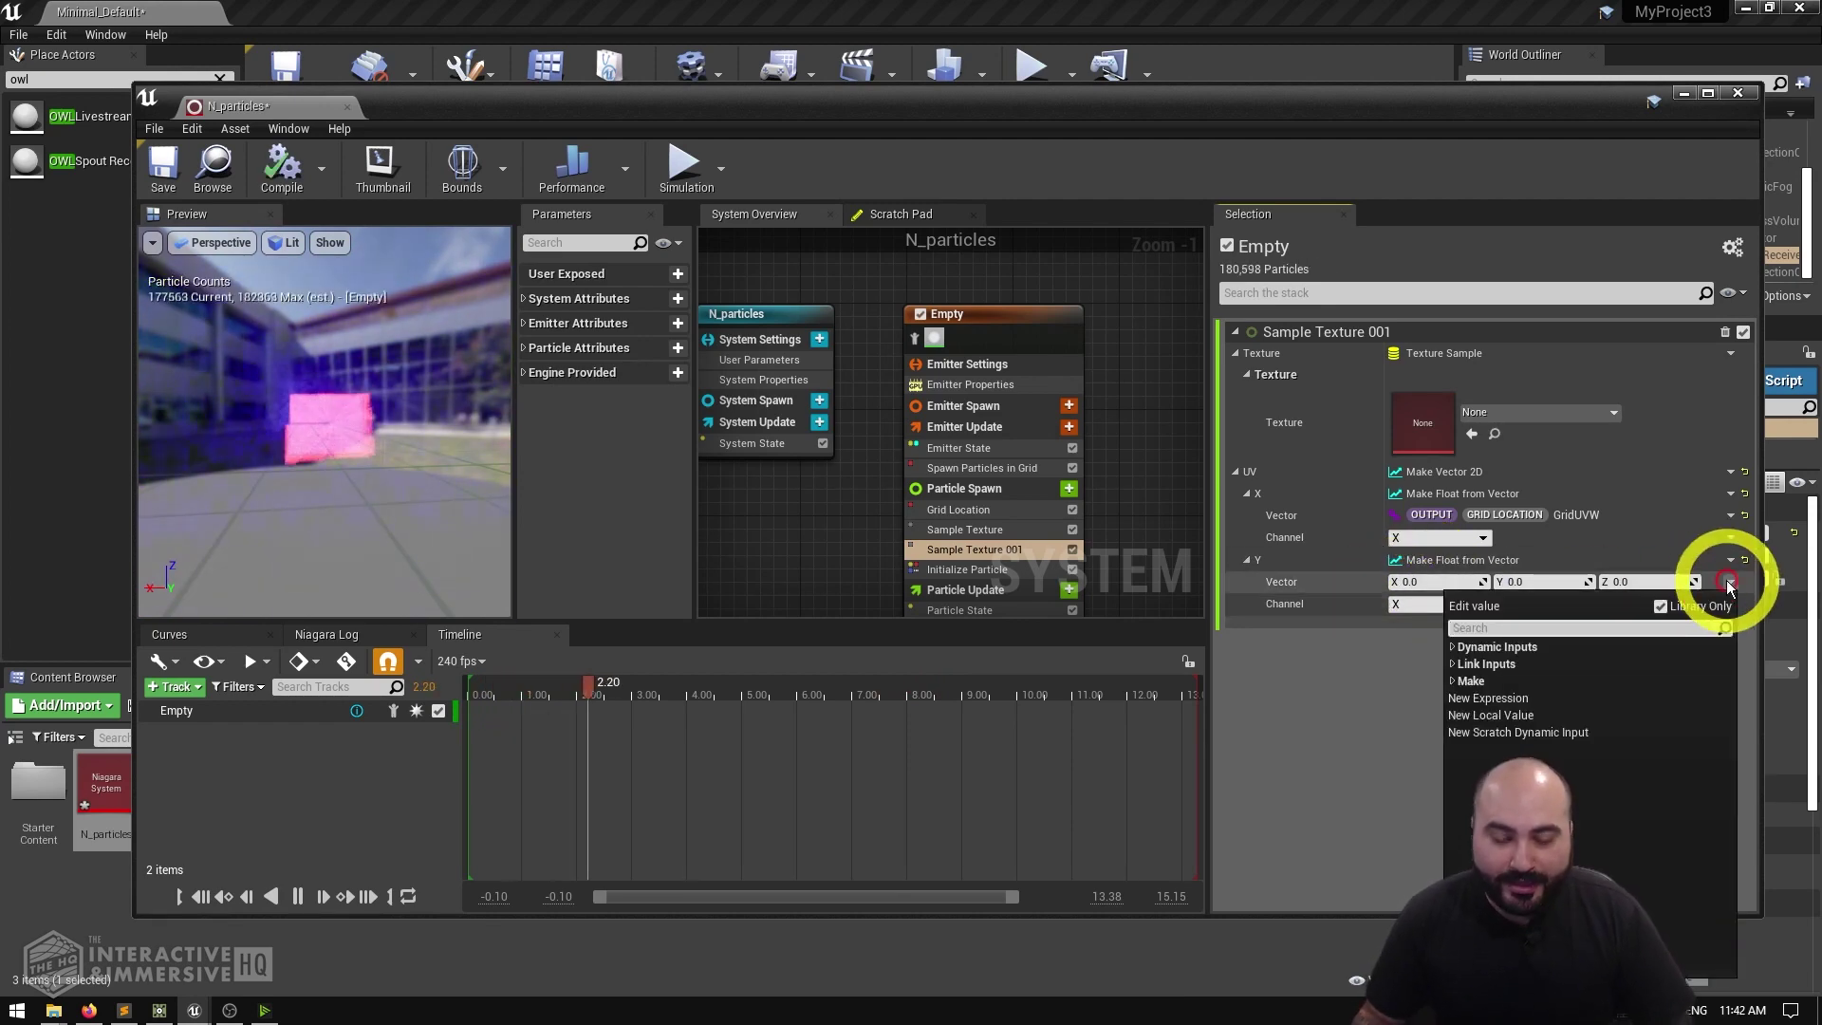
type("output")
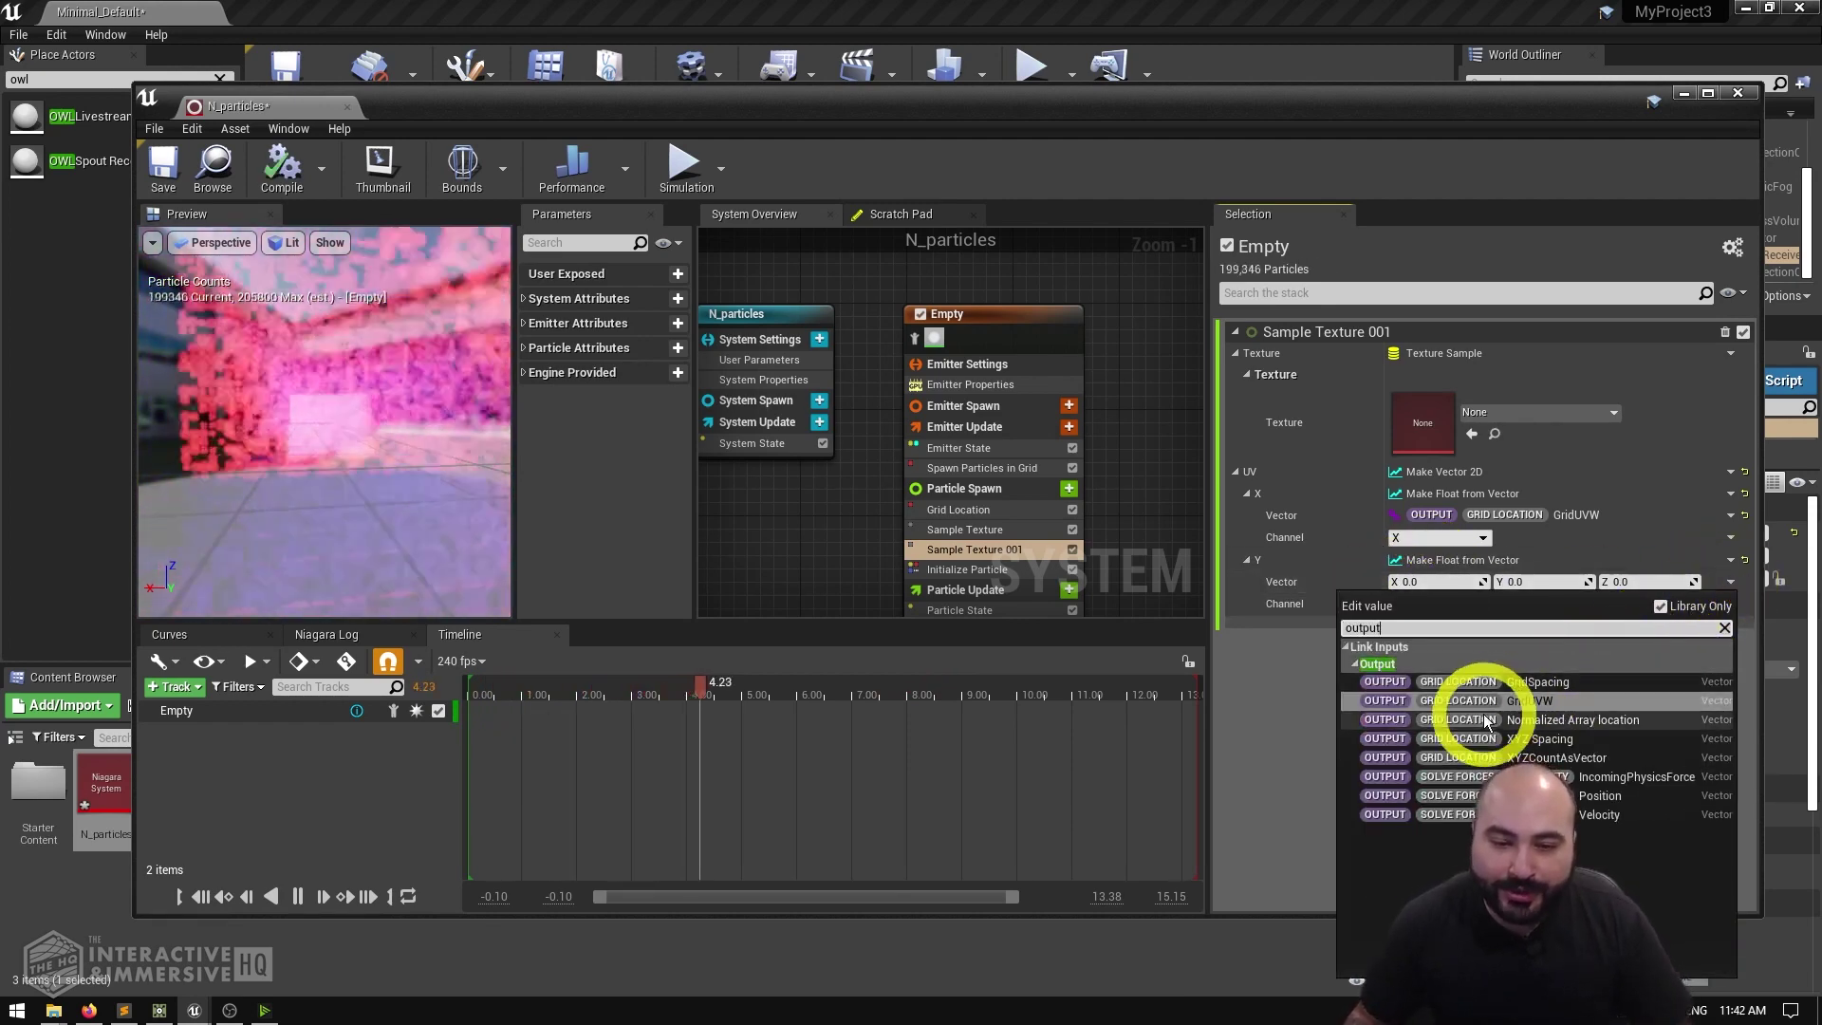
left_click(1528, 700)
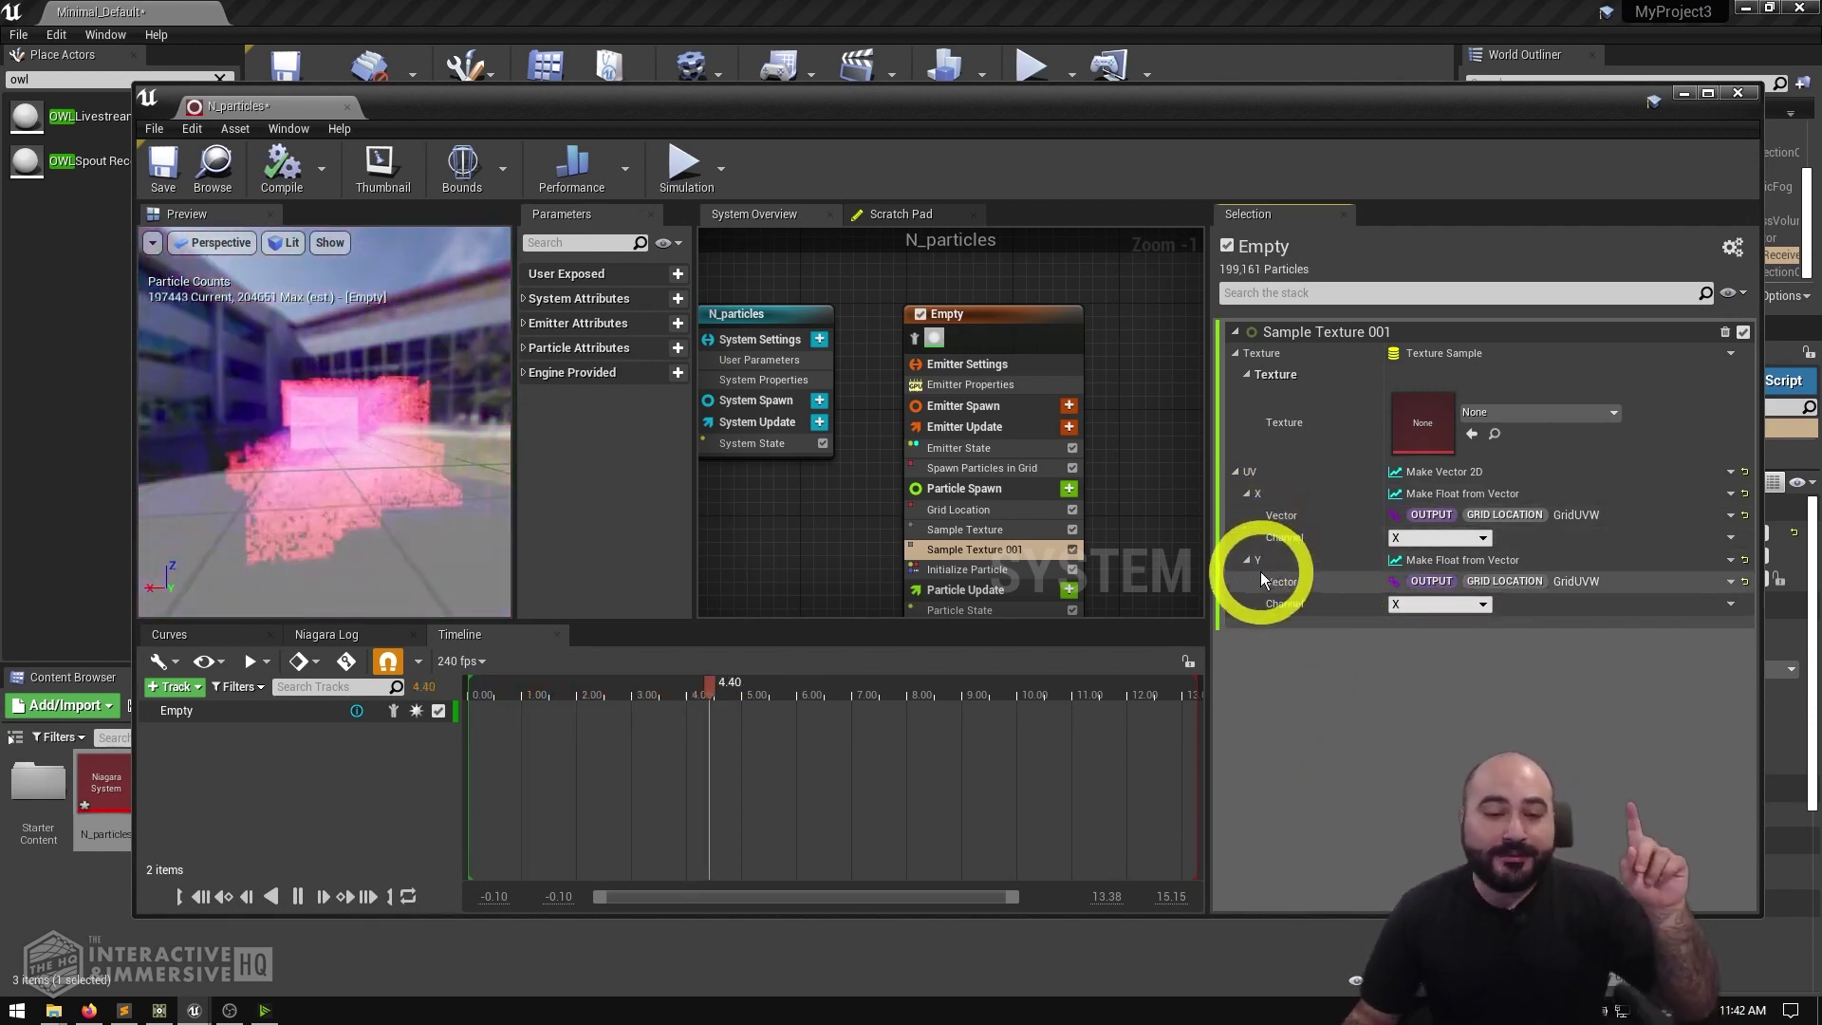
Step: Set the UV Y channel to Z as in the original Sample Texture, and disable Sample Texture 001
left_click(1010, 529)
left_click(1015, 552)
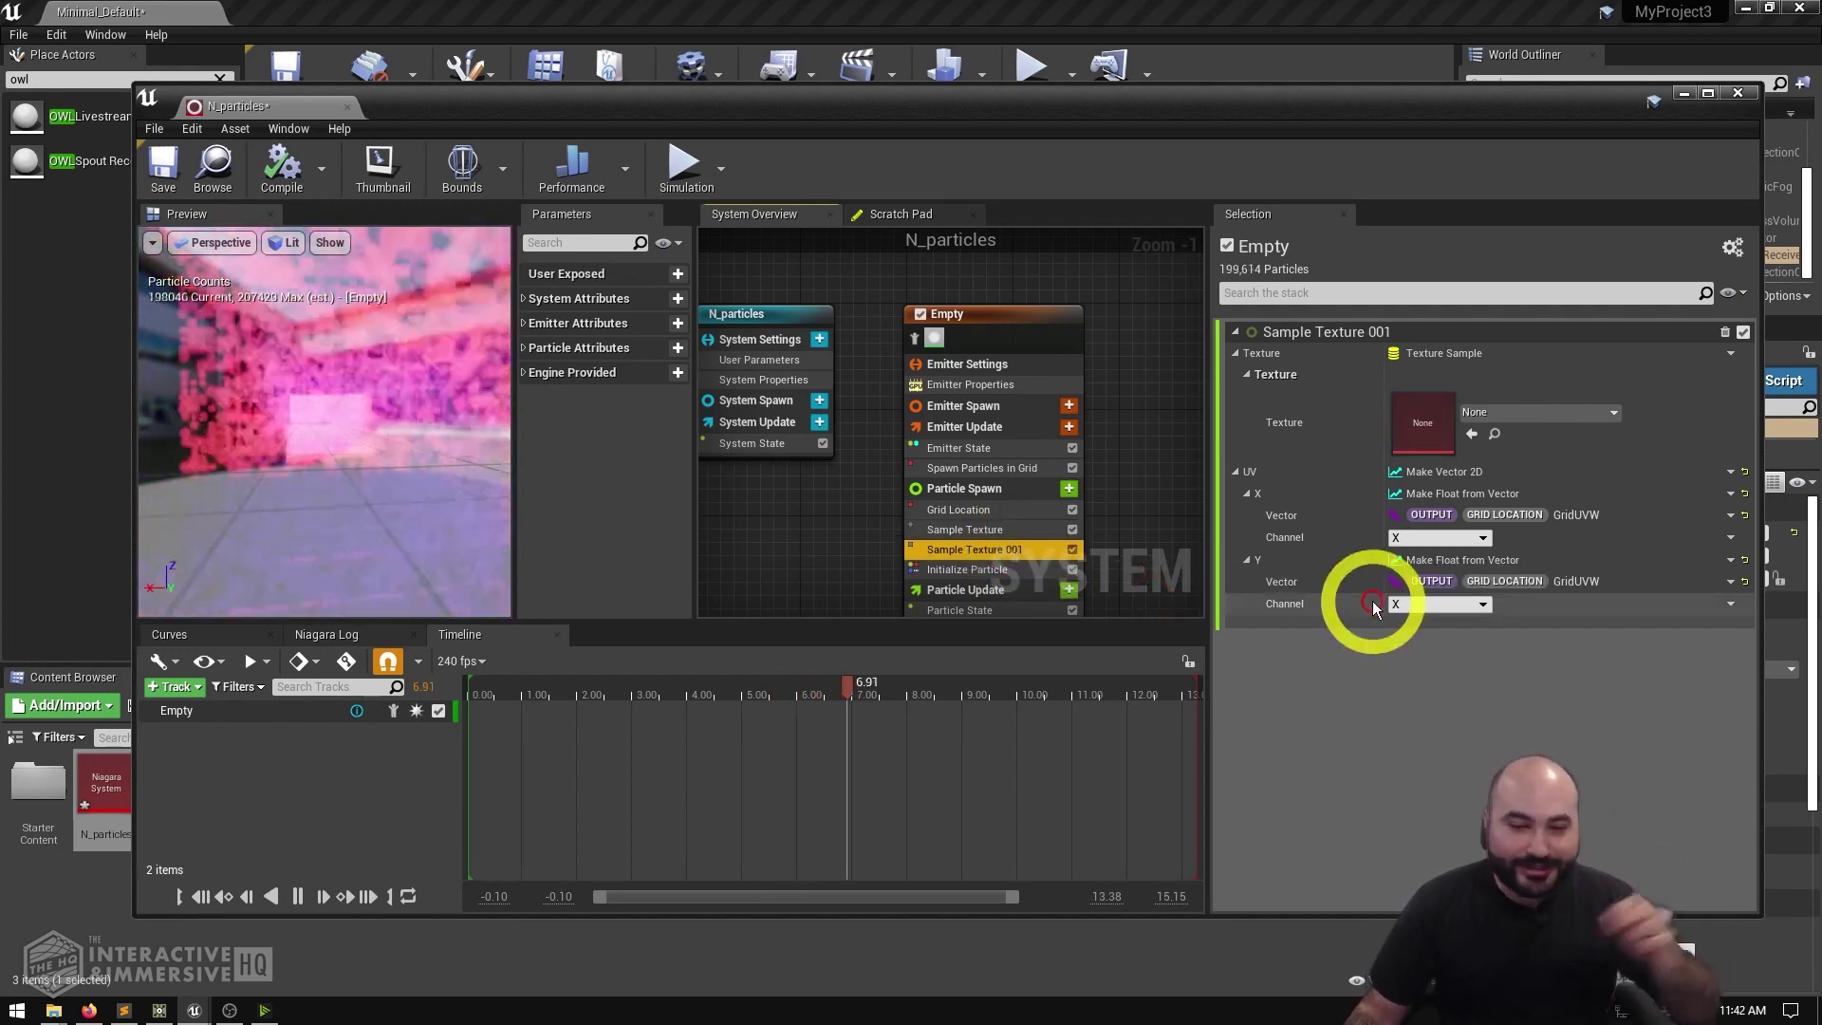
left_click(1414, 607)
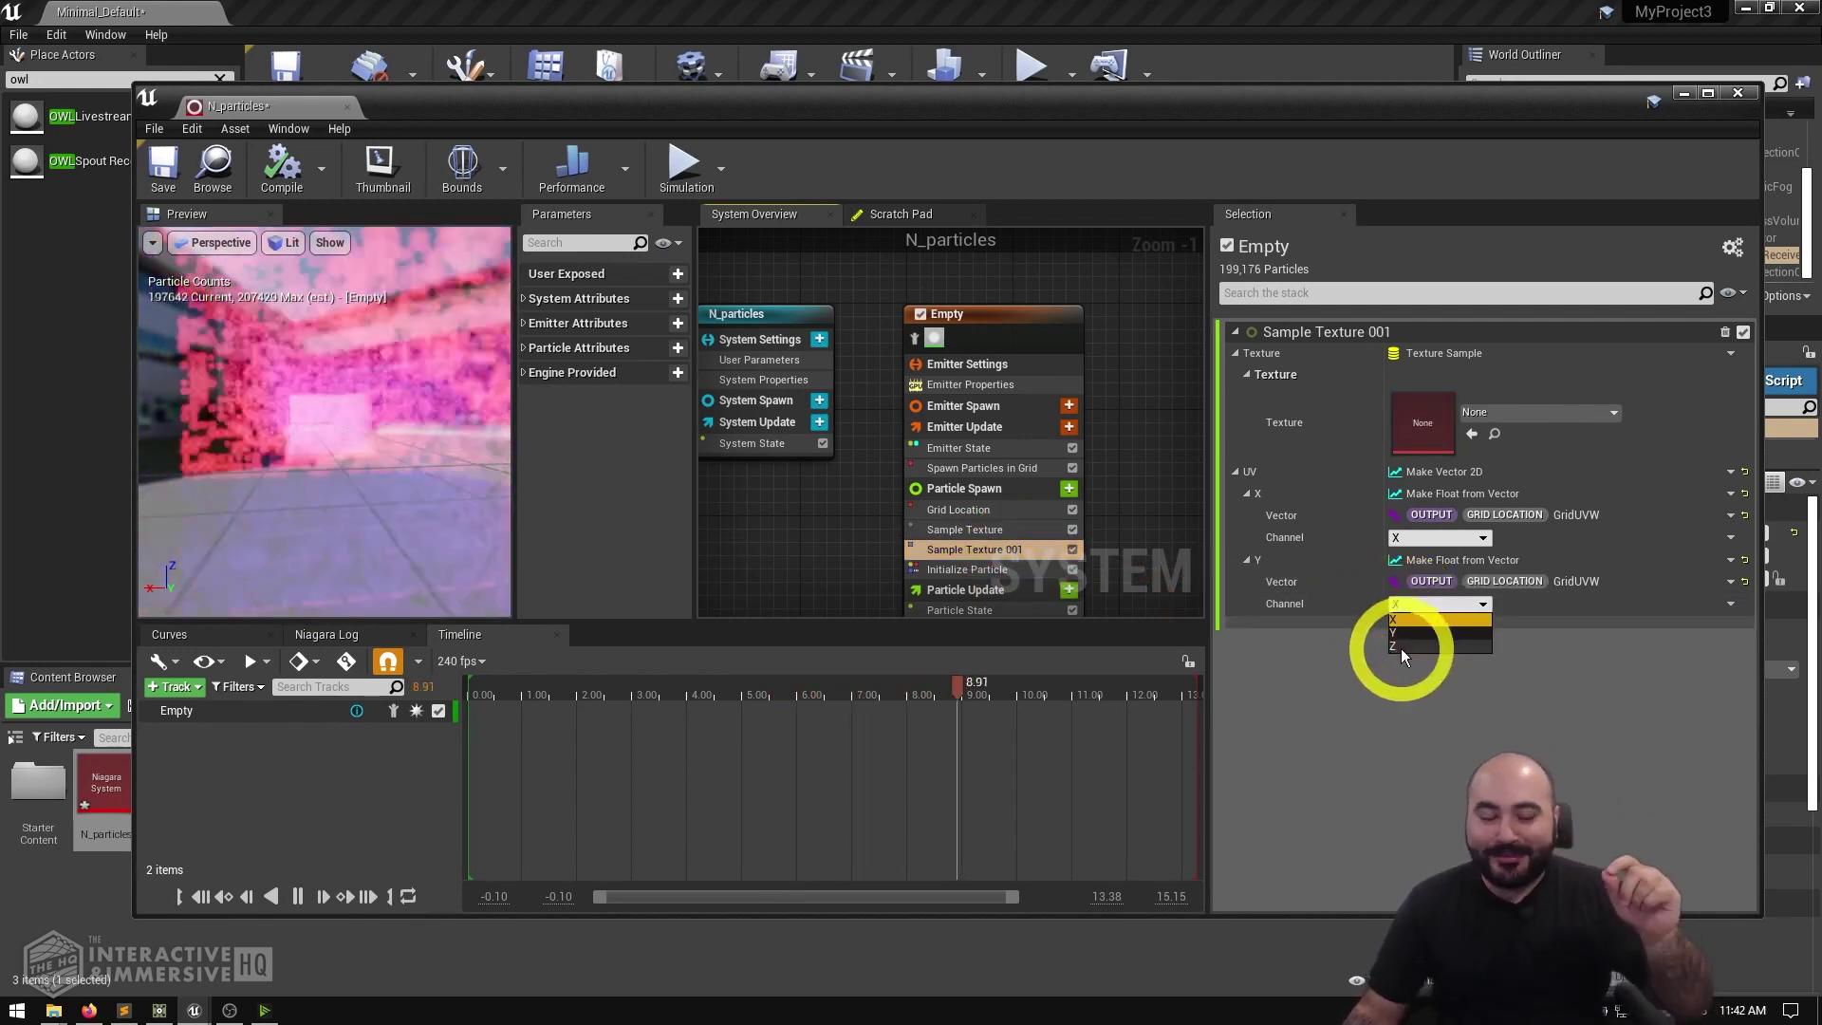
left_click(1405, 645)
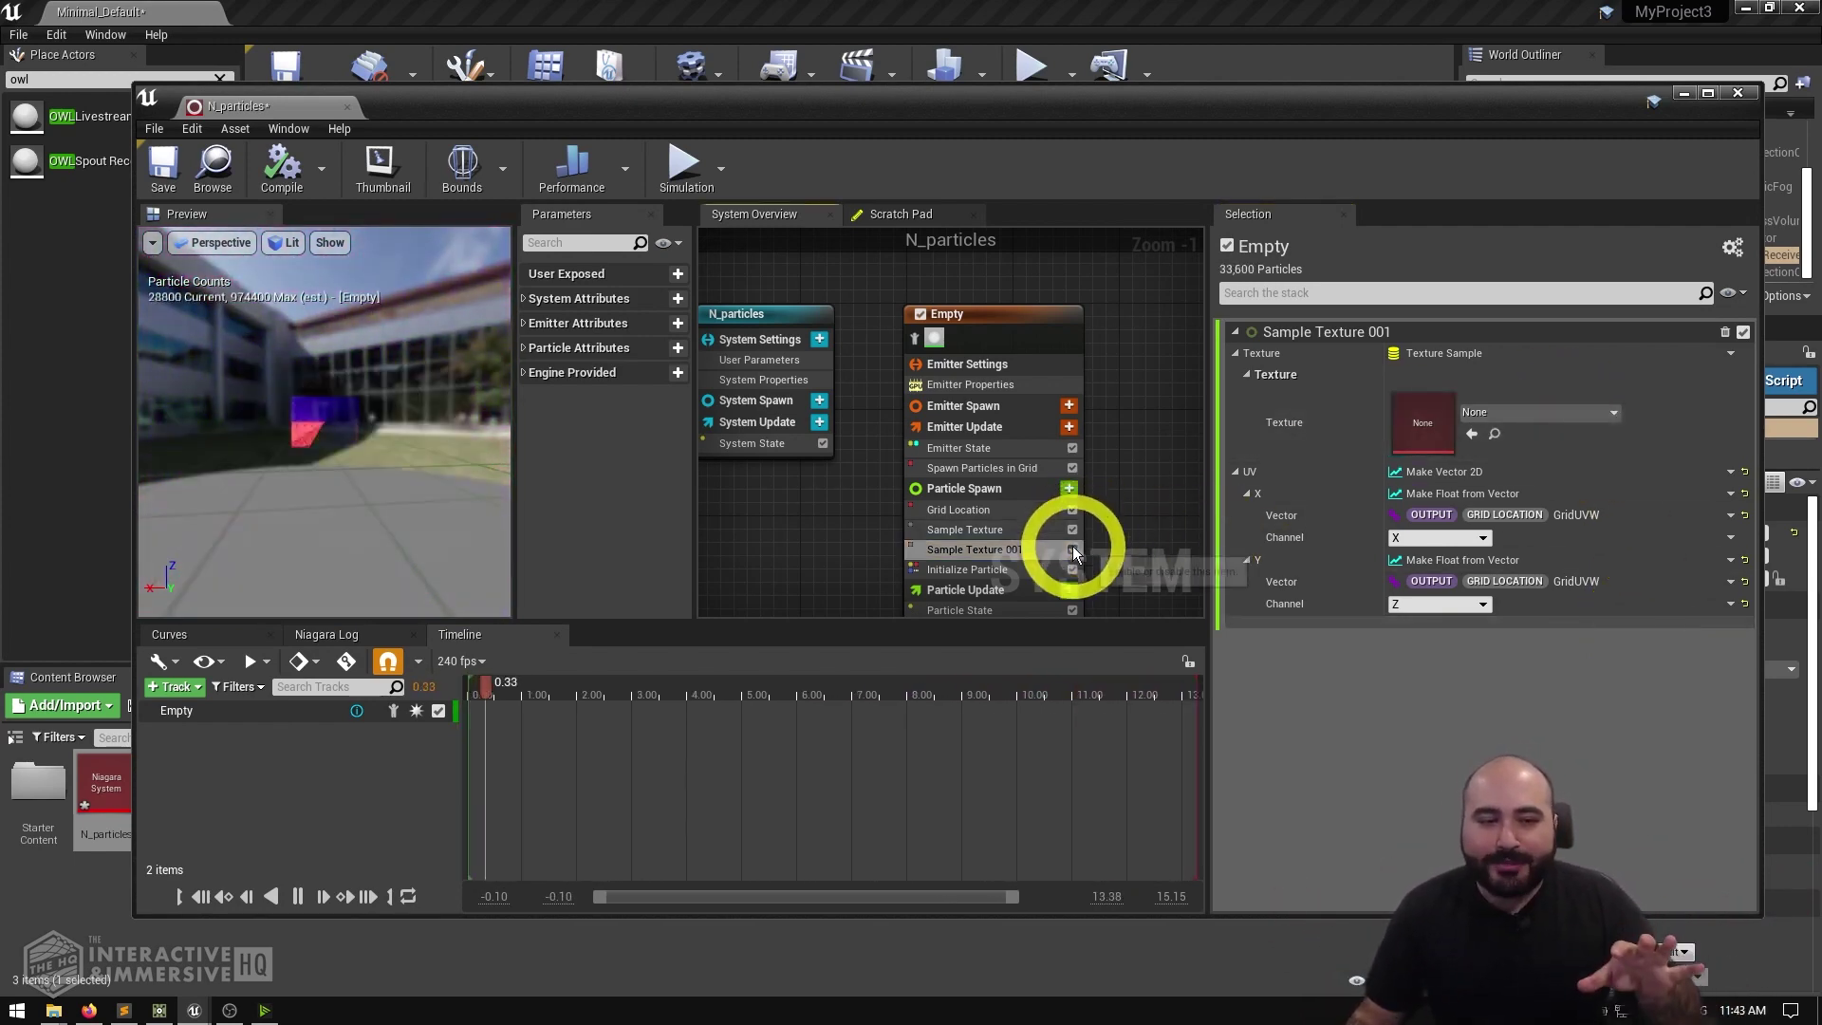
left_click(1054, 533)
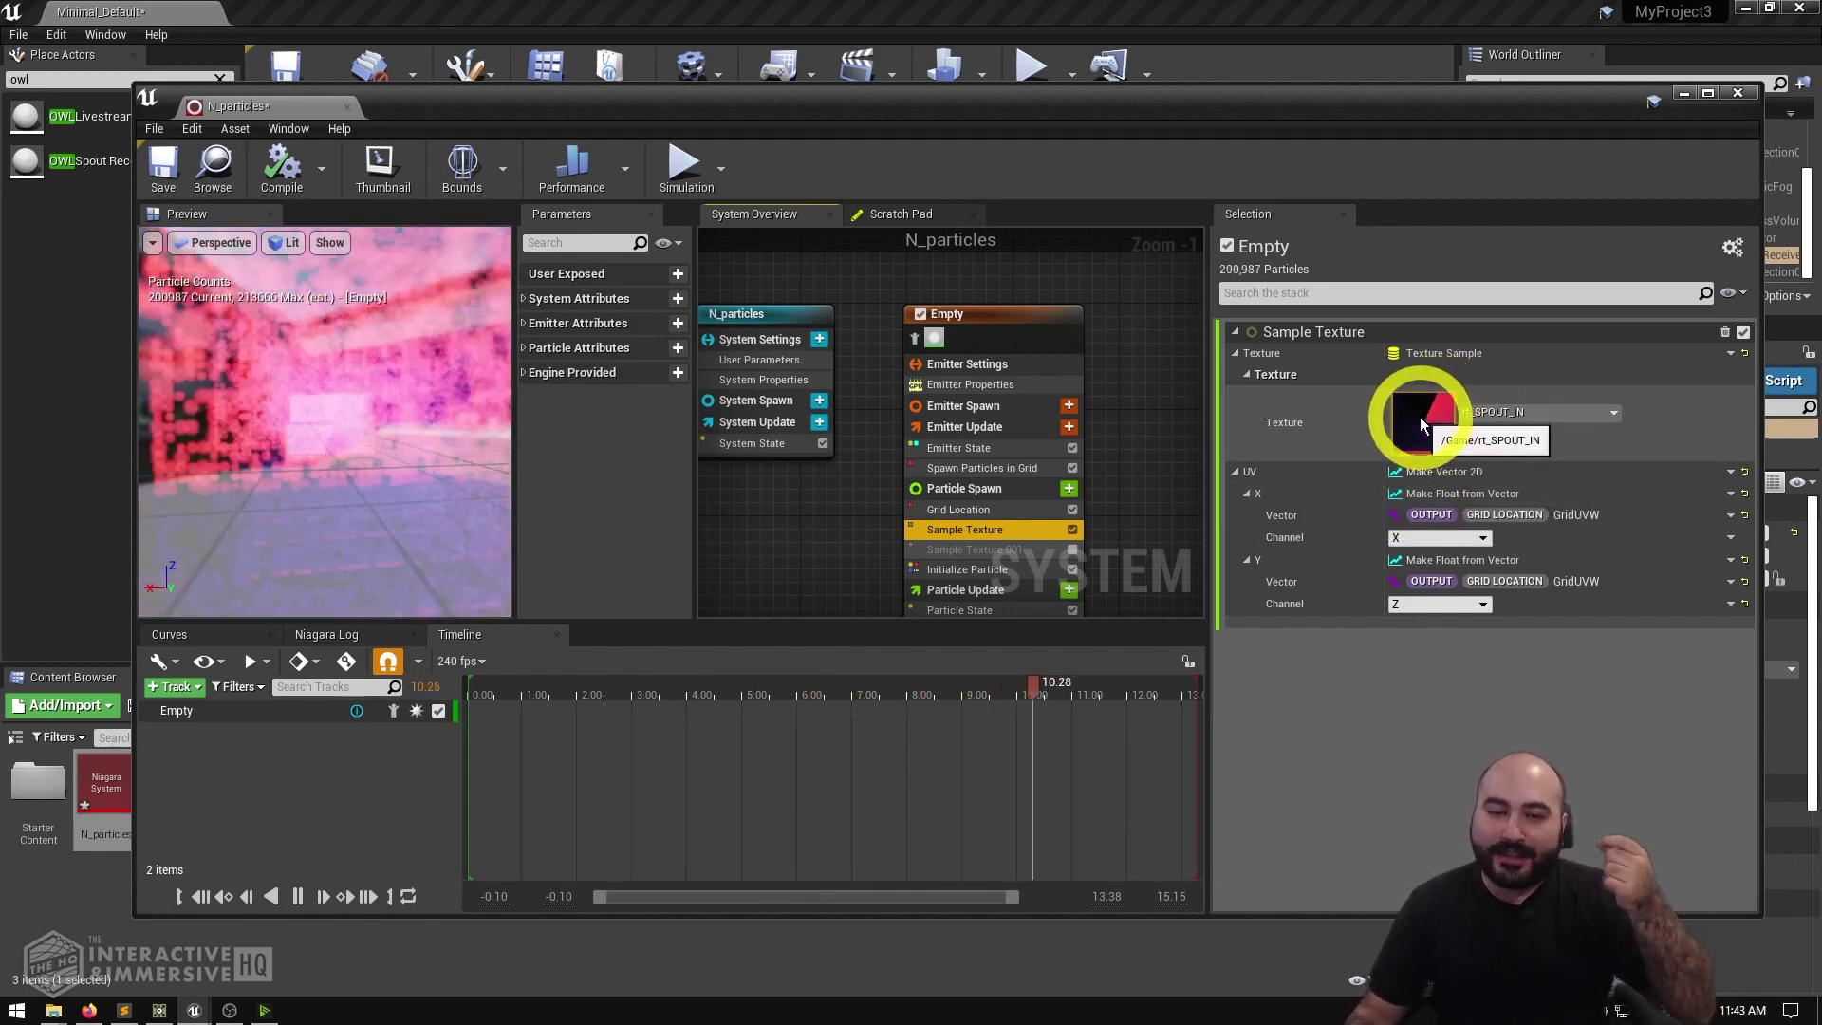
Step: Reset the Color link in Initialize Particle, and switch Color Mode to Unset and back to Direct Set
left_click(970, 569)
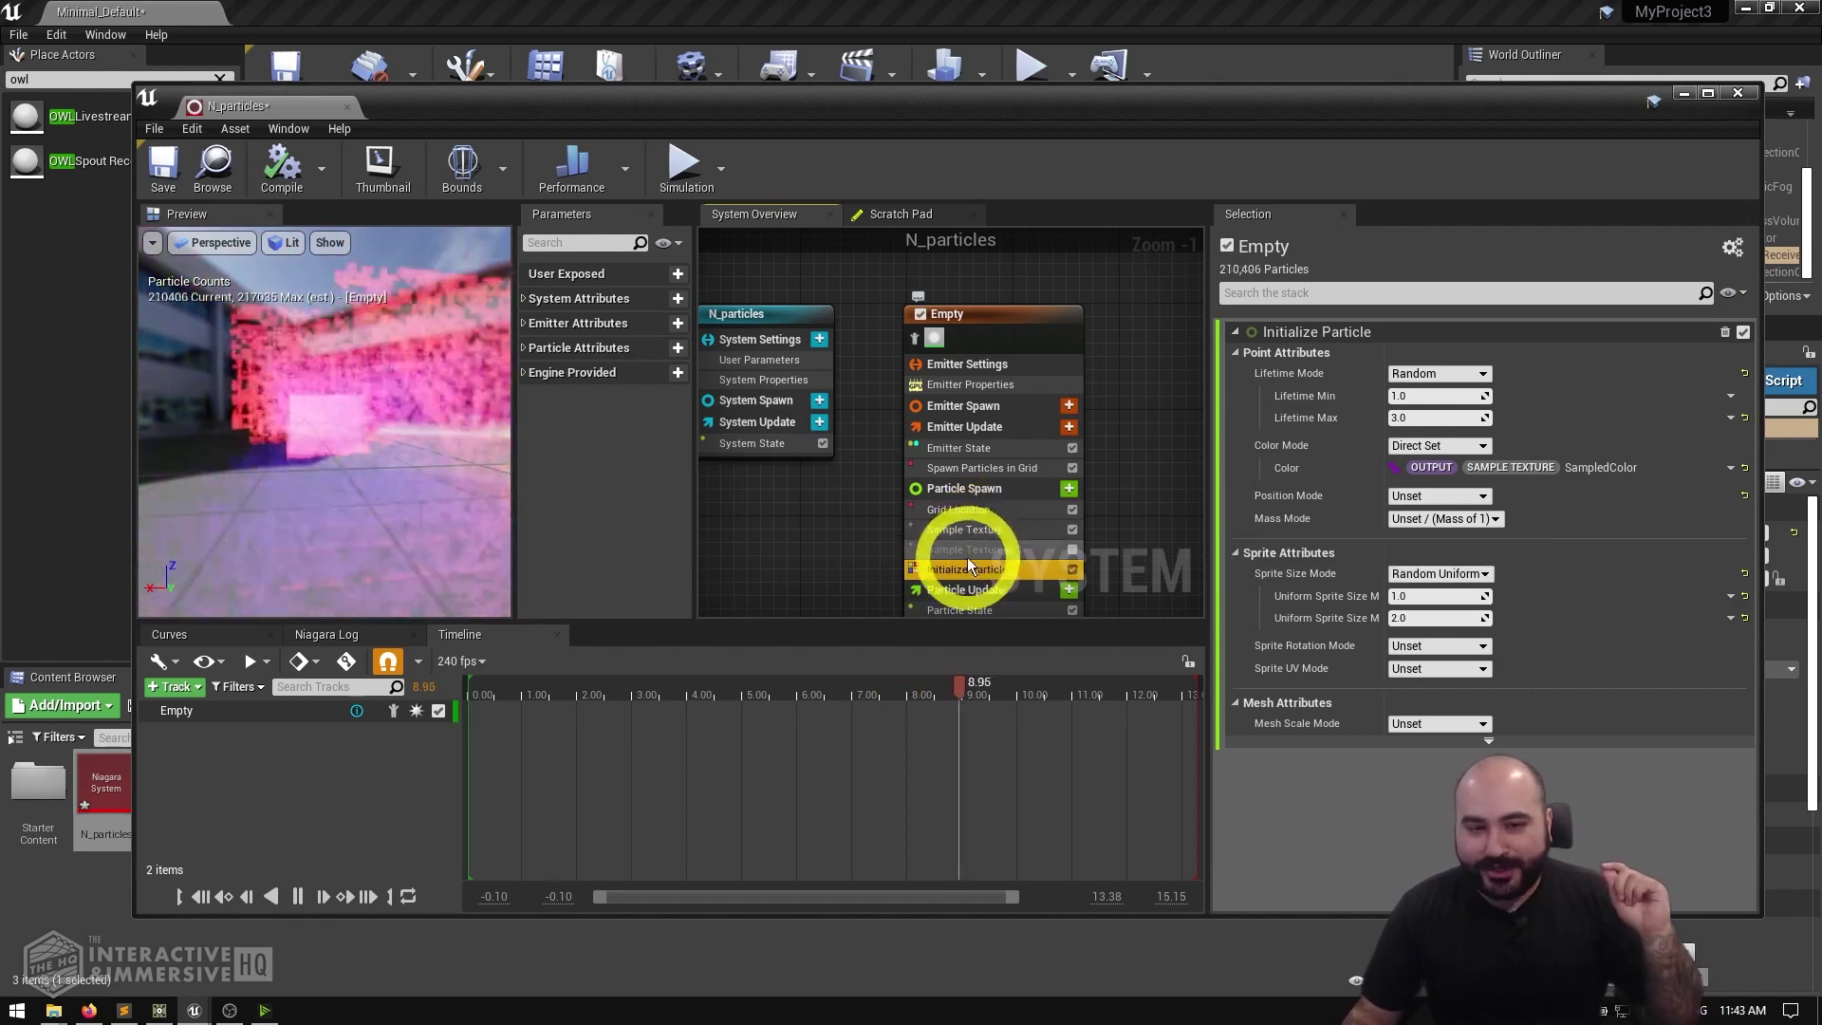
left_click(1744, 468)
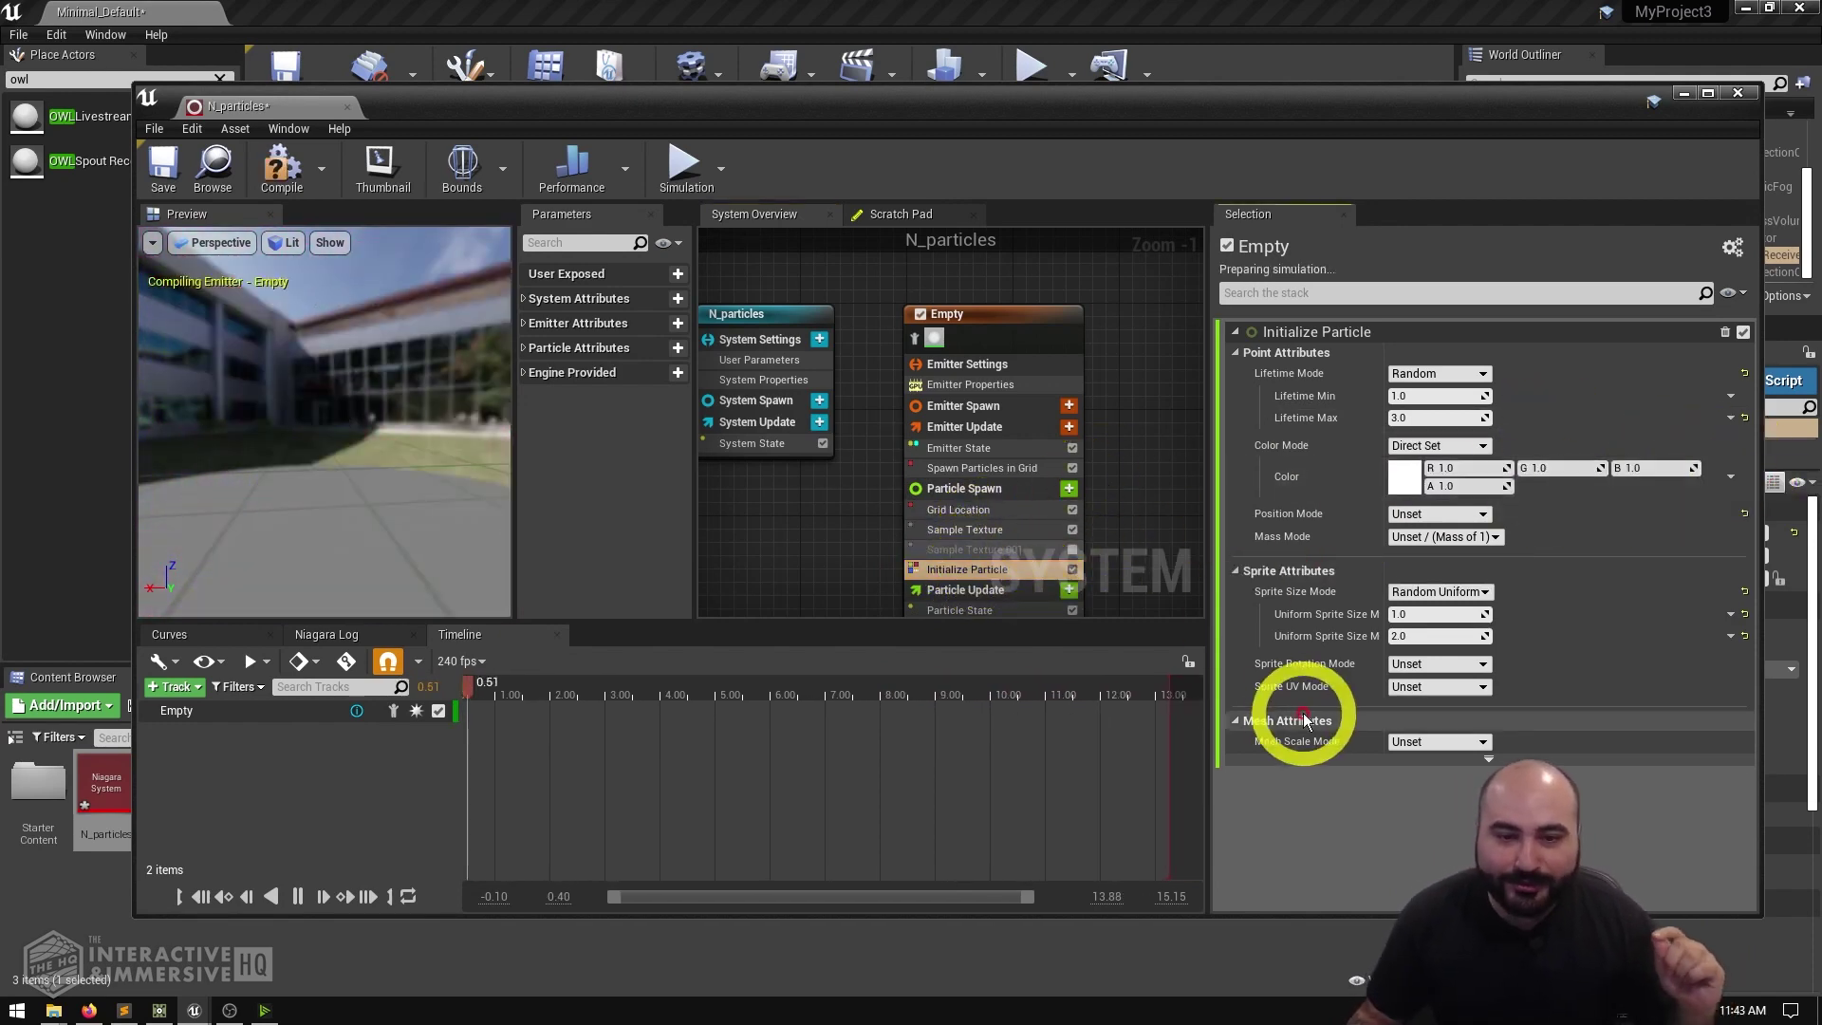
left_click(1425, 461)
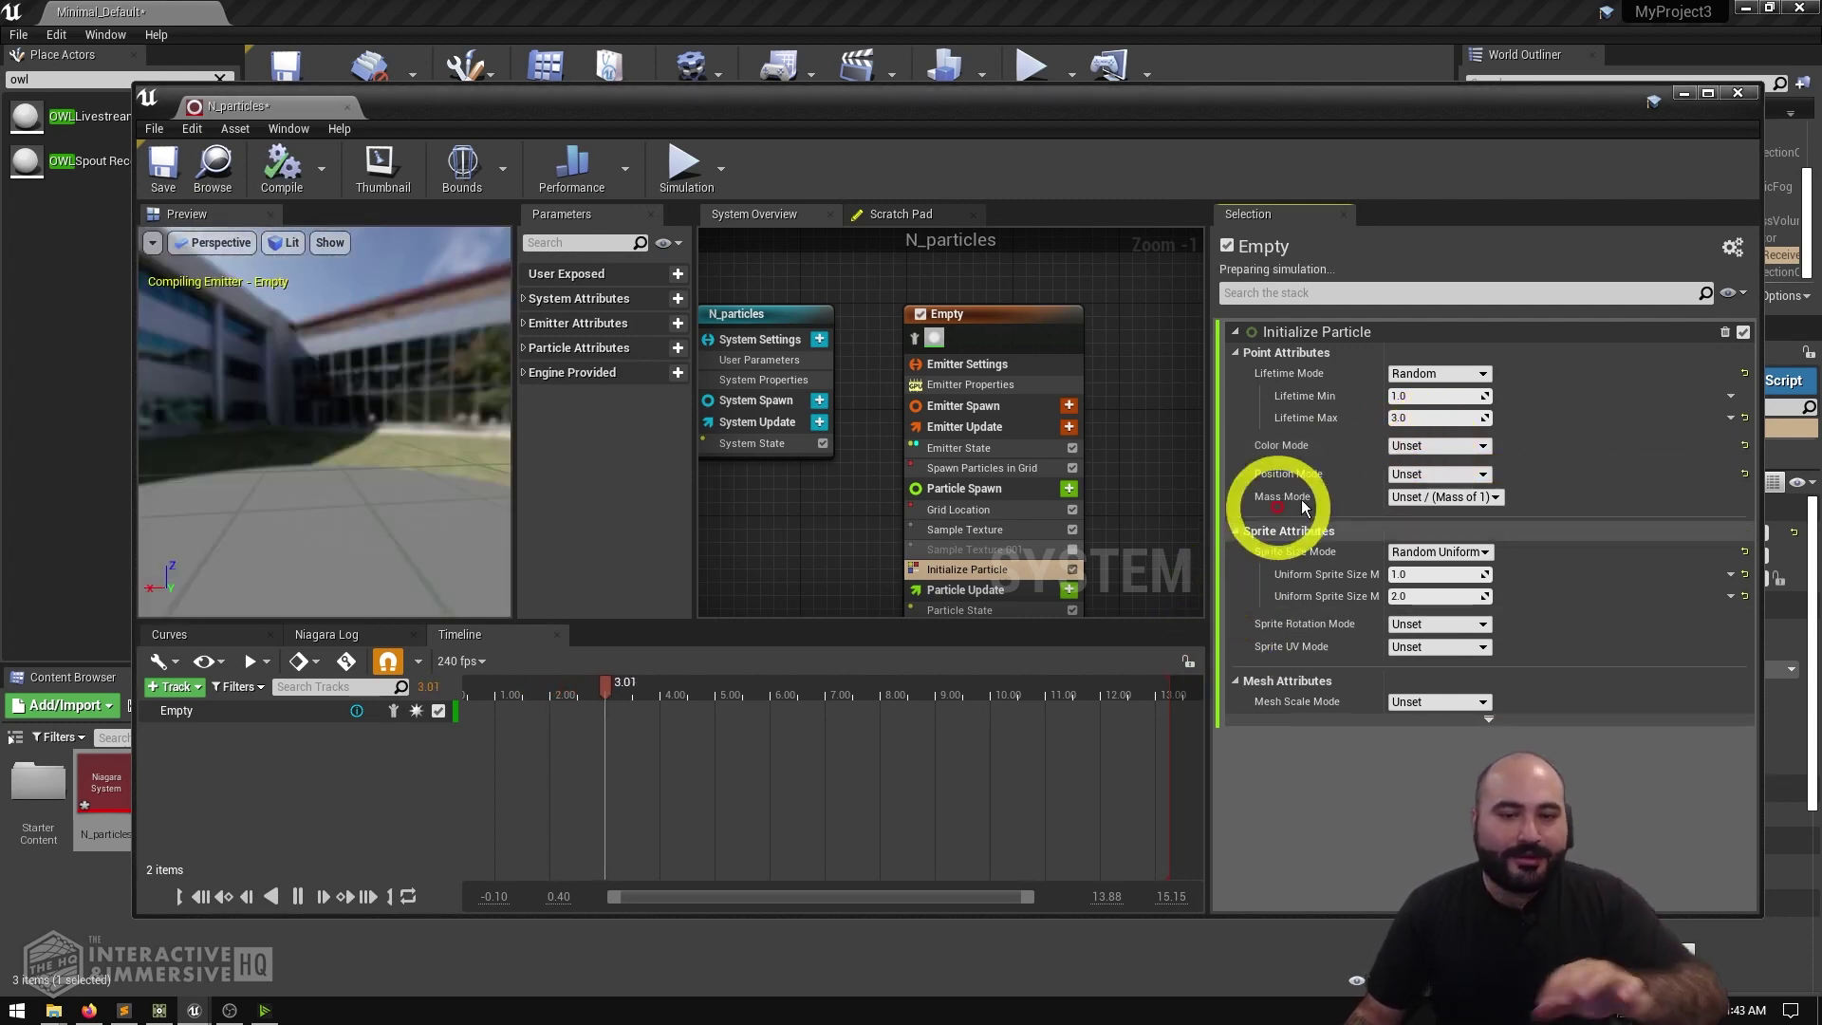
left_click(1425, 446)
left_click(1425, 474)
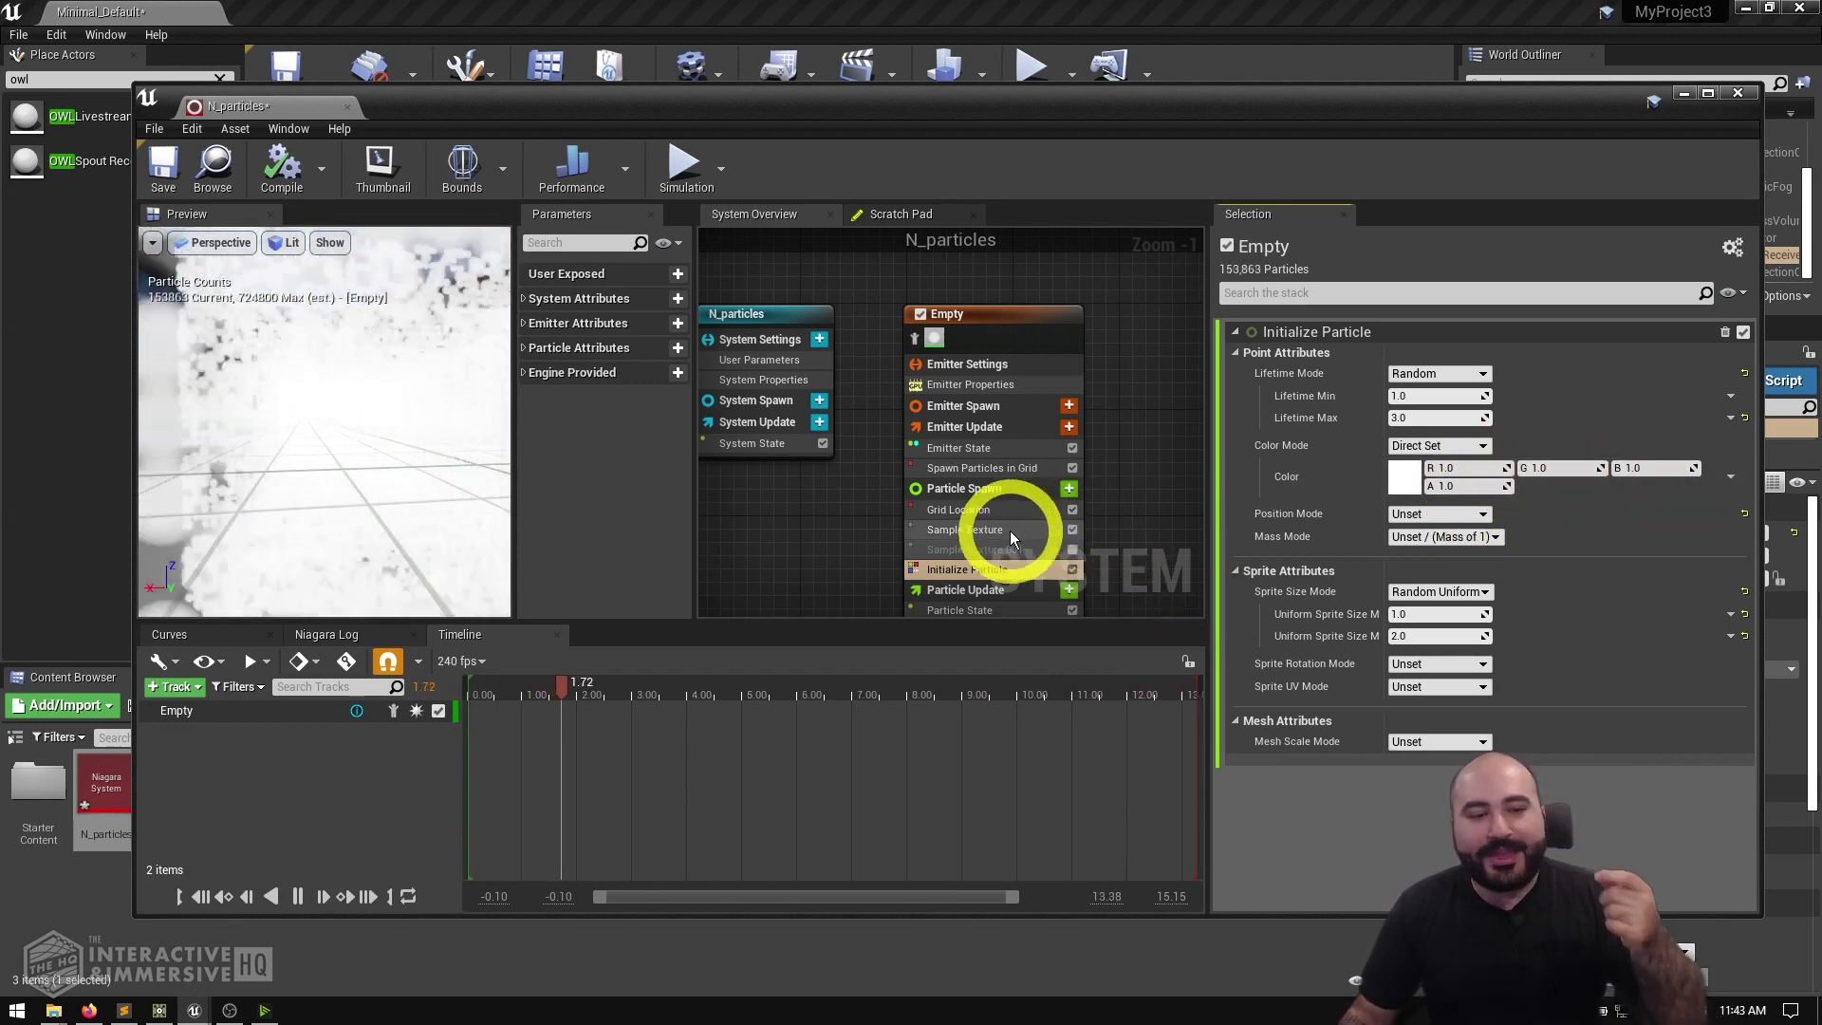
Step: Link the Initialize Particle Color to the Sample Texture output SampledColor
left_click(1730, 479)
type("output")
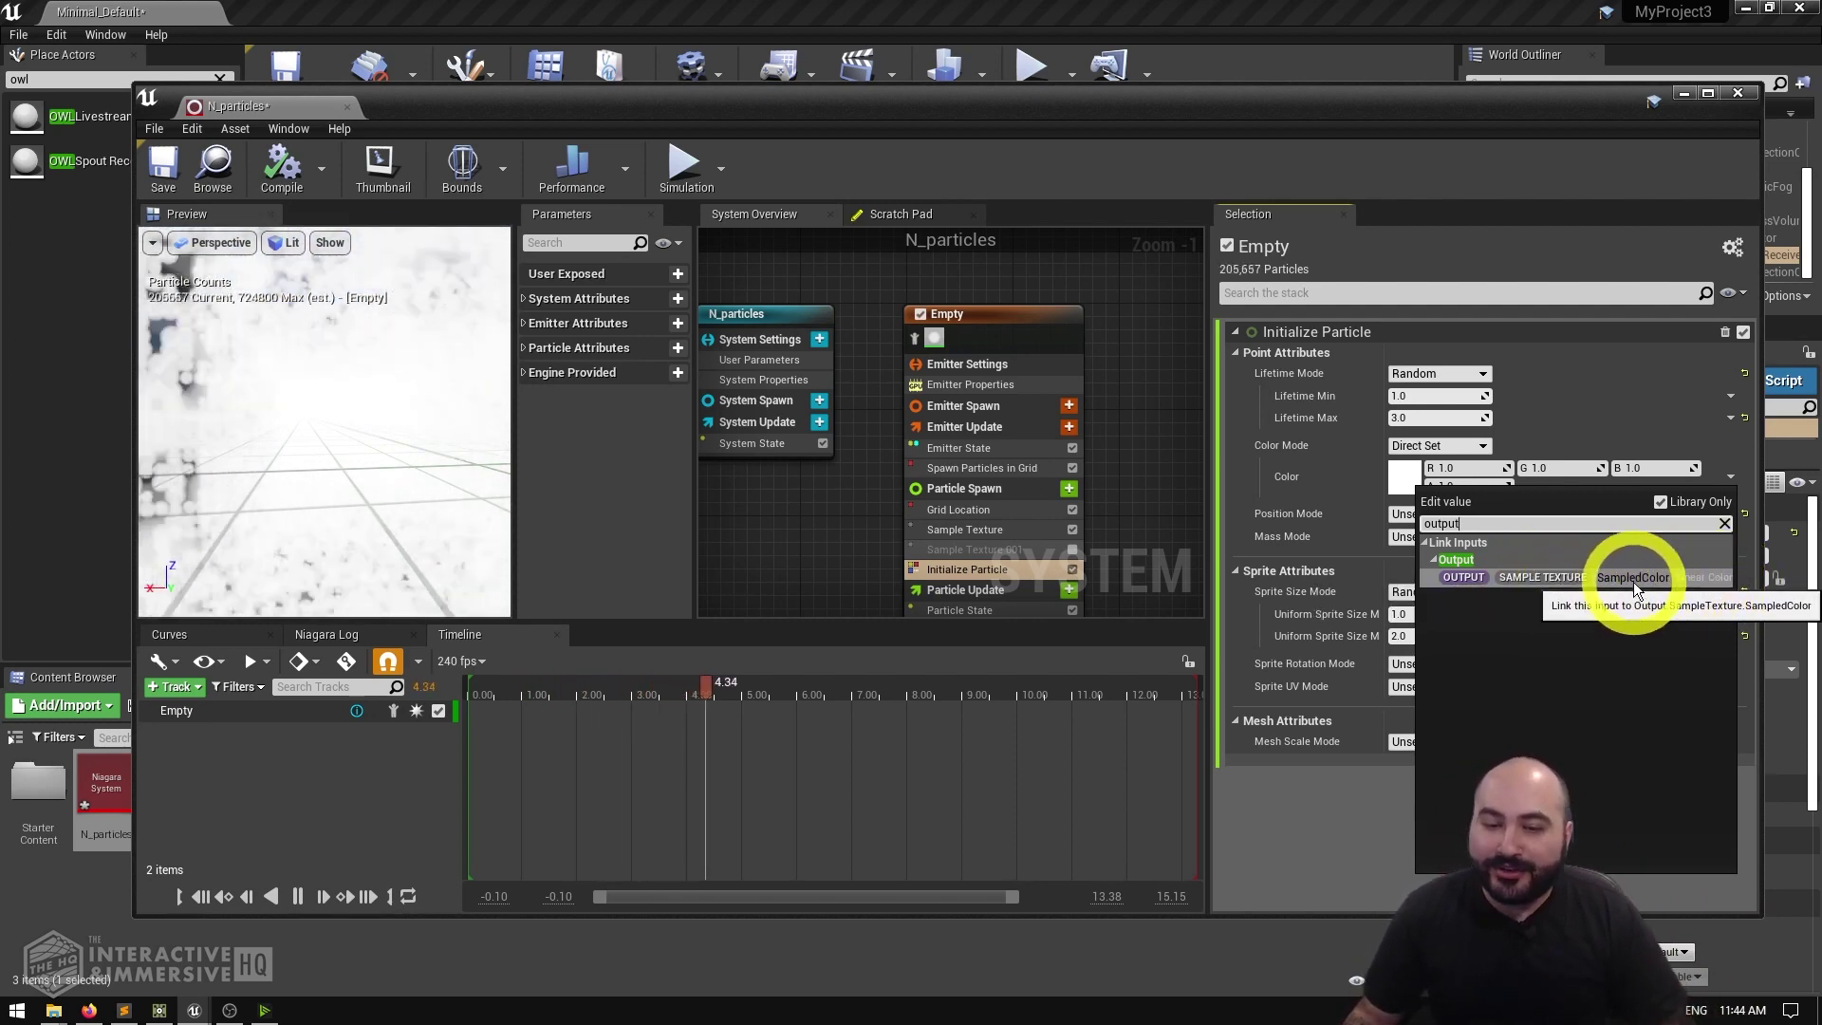
left_click(1603, 579)
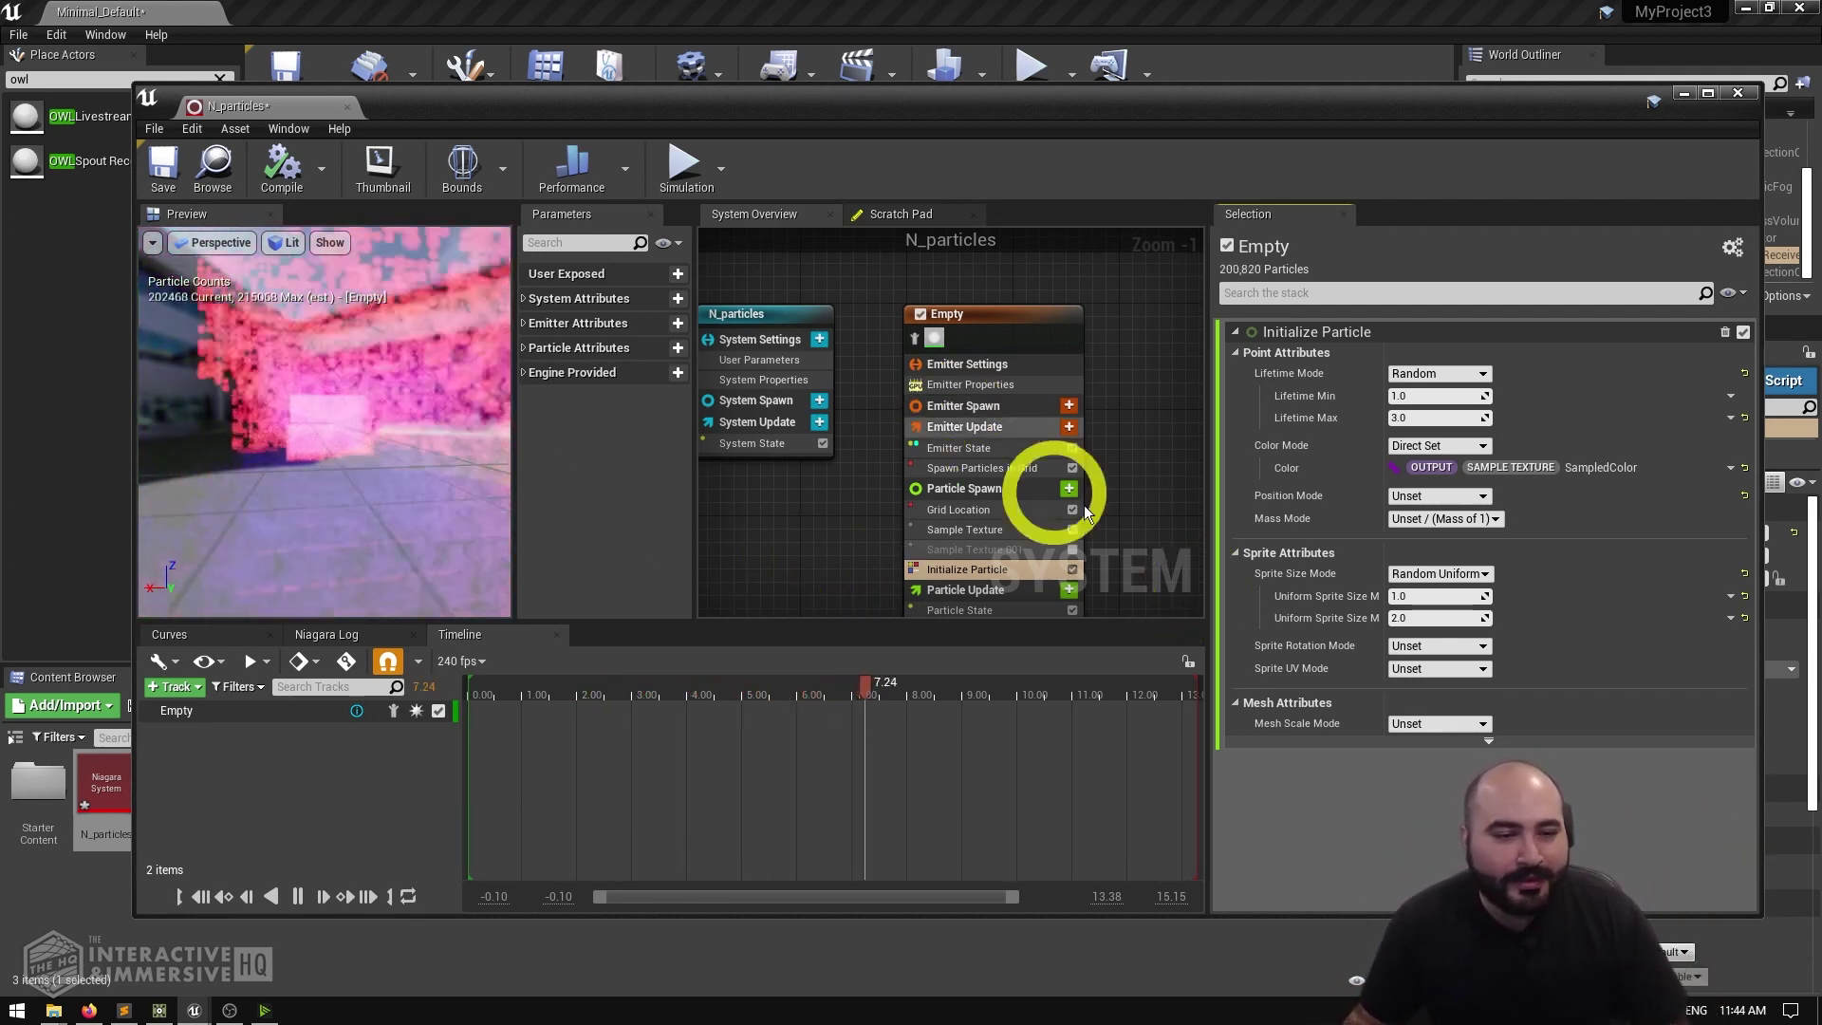
Step: Review the Particle State, Linear Force, and Solve Forces and Velocity modules in the emitter's Particle Update stage
right_click_drag(1083, 505, 1093, 317)
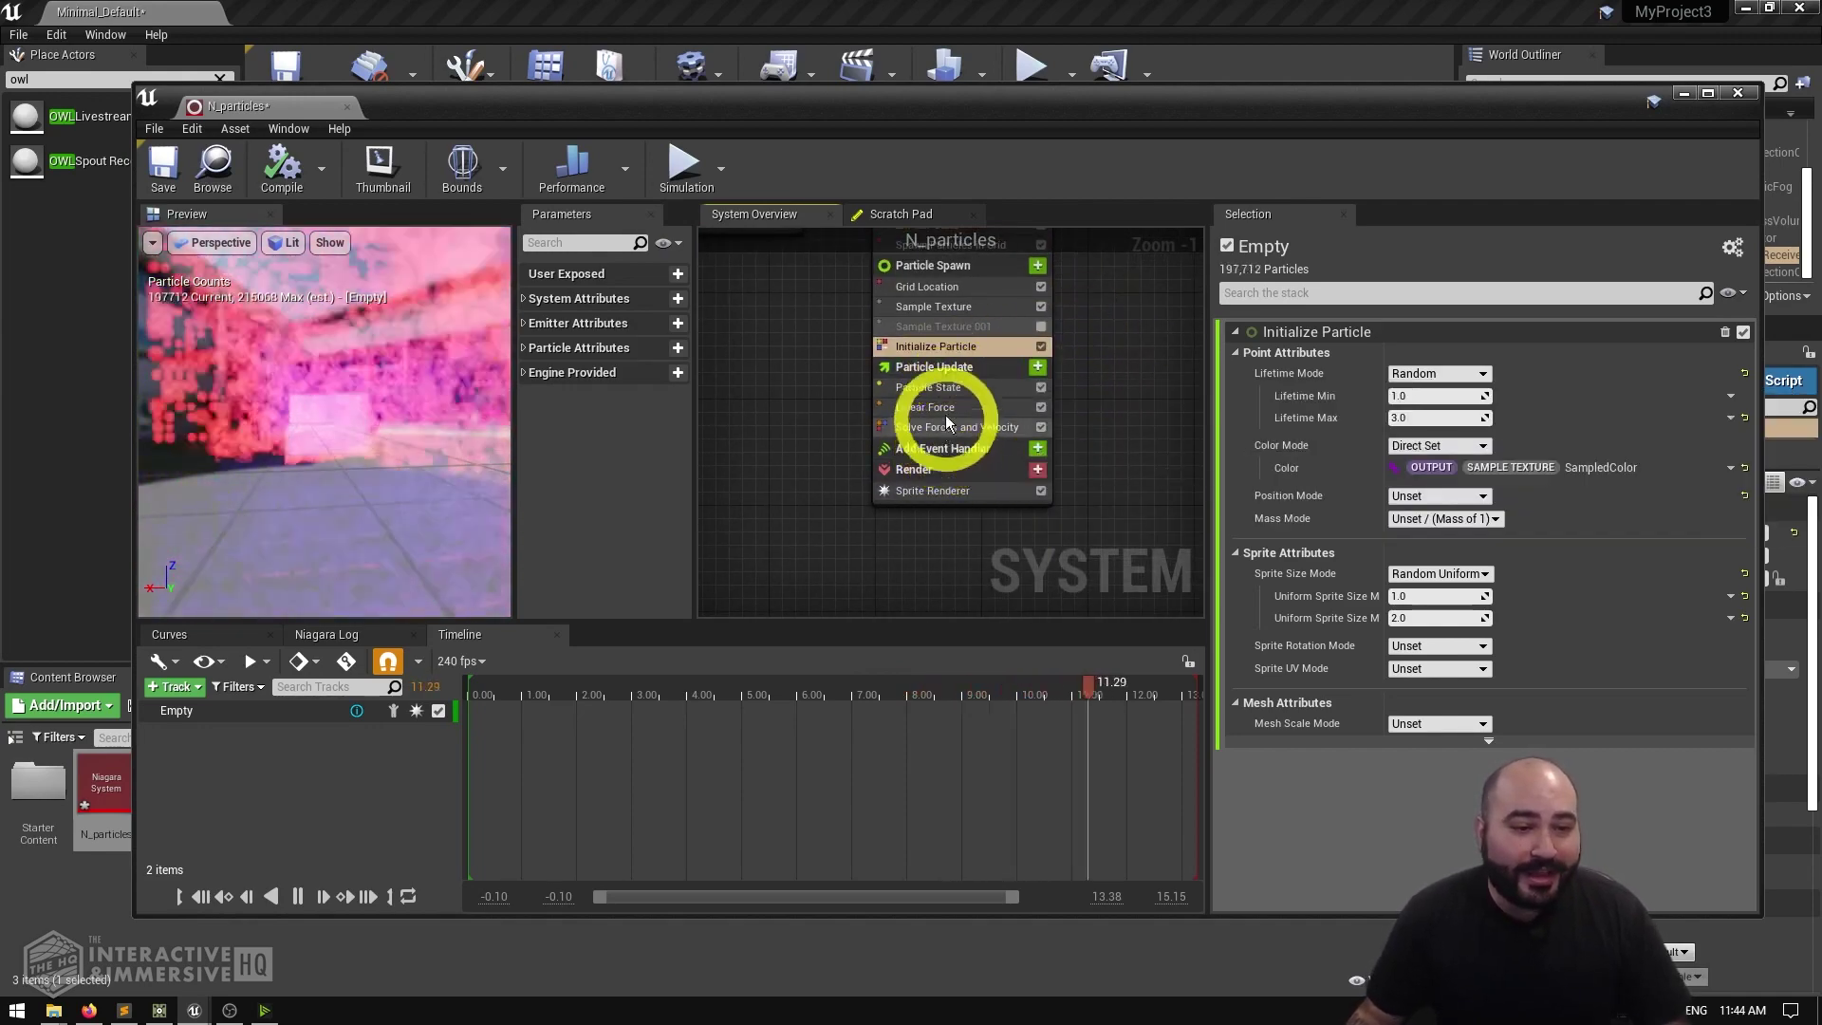
left_click(930, 388)
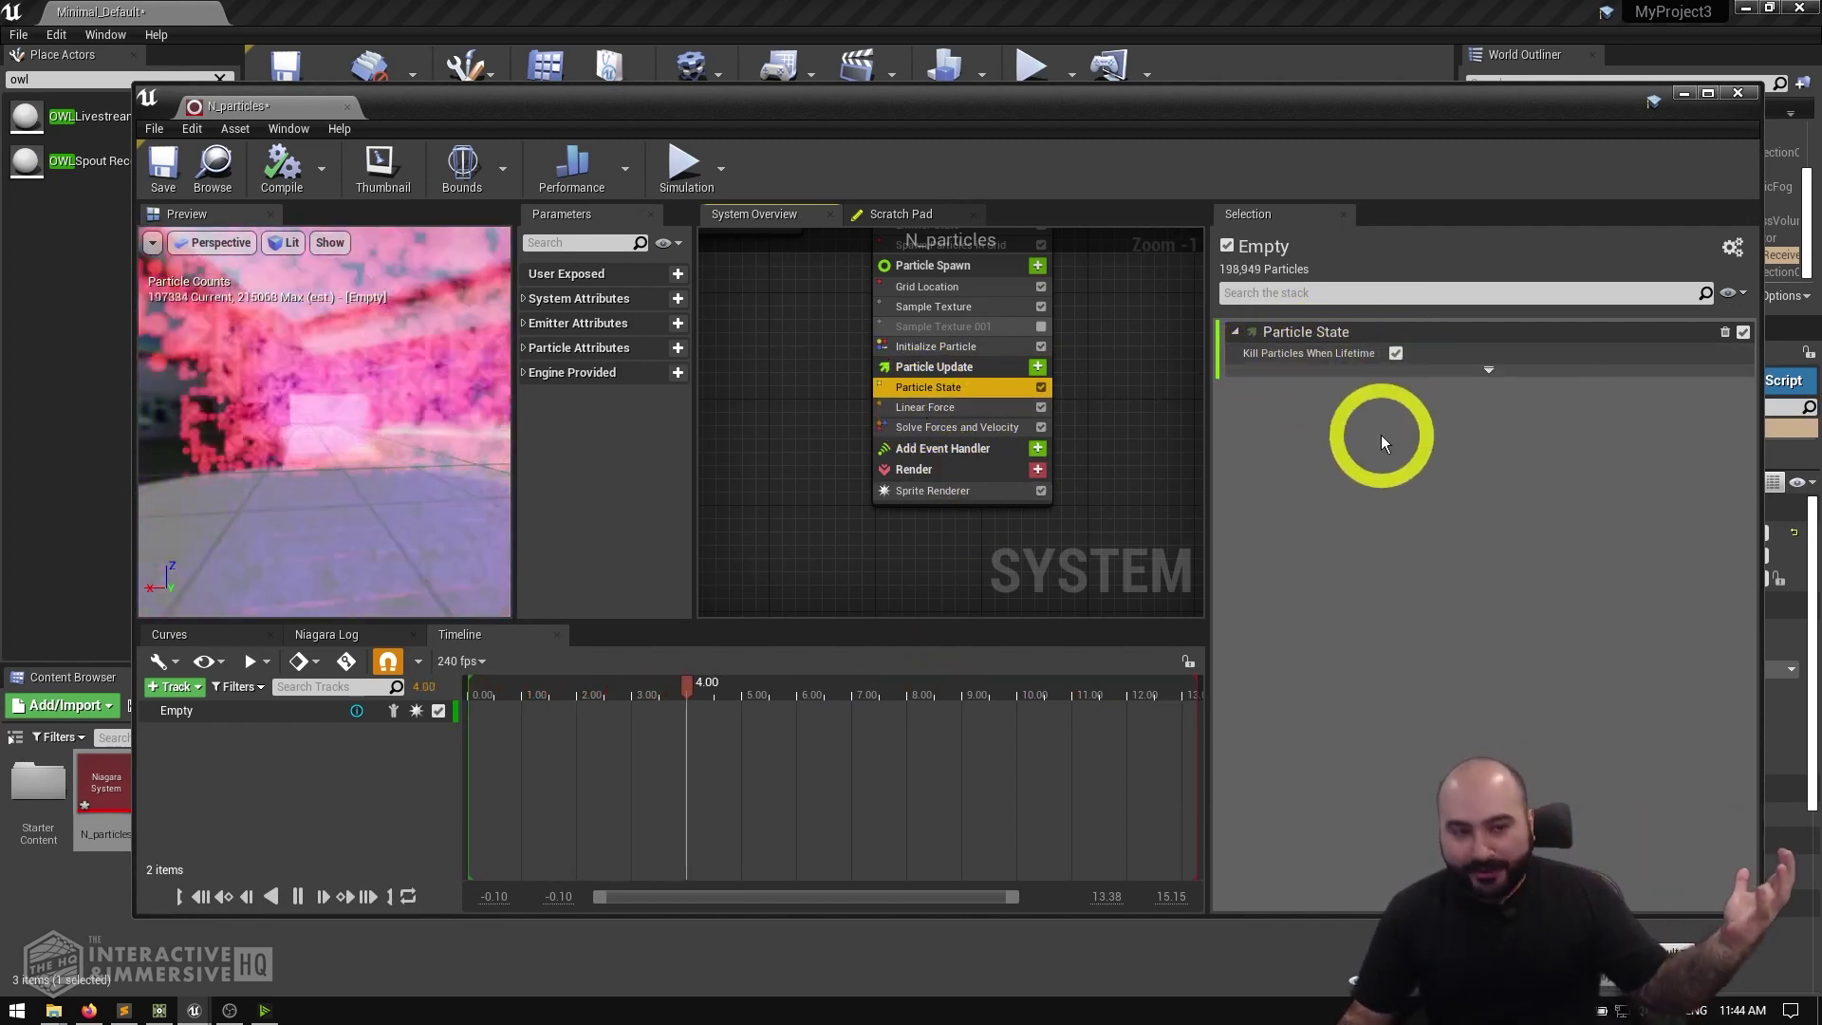
left_click(959, 409)
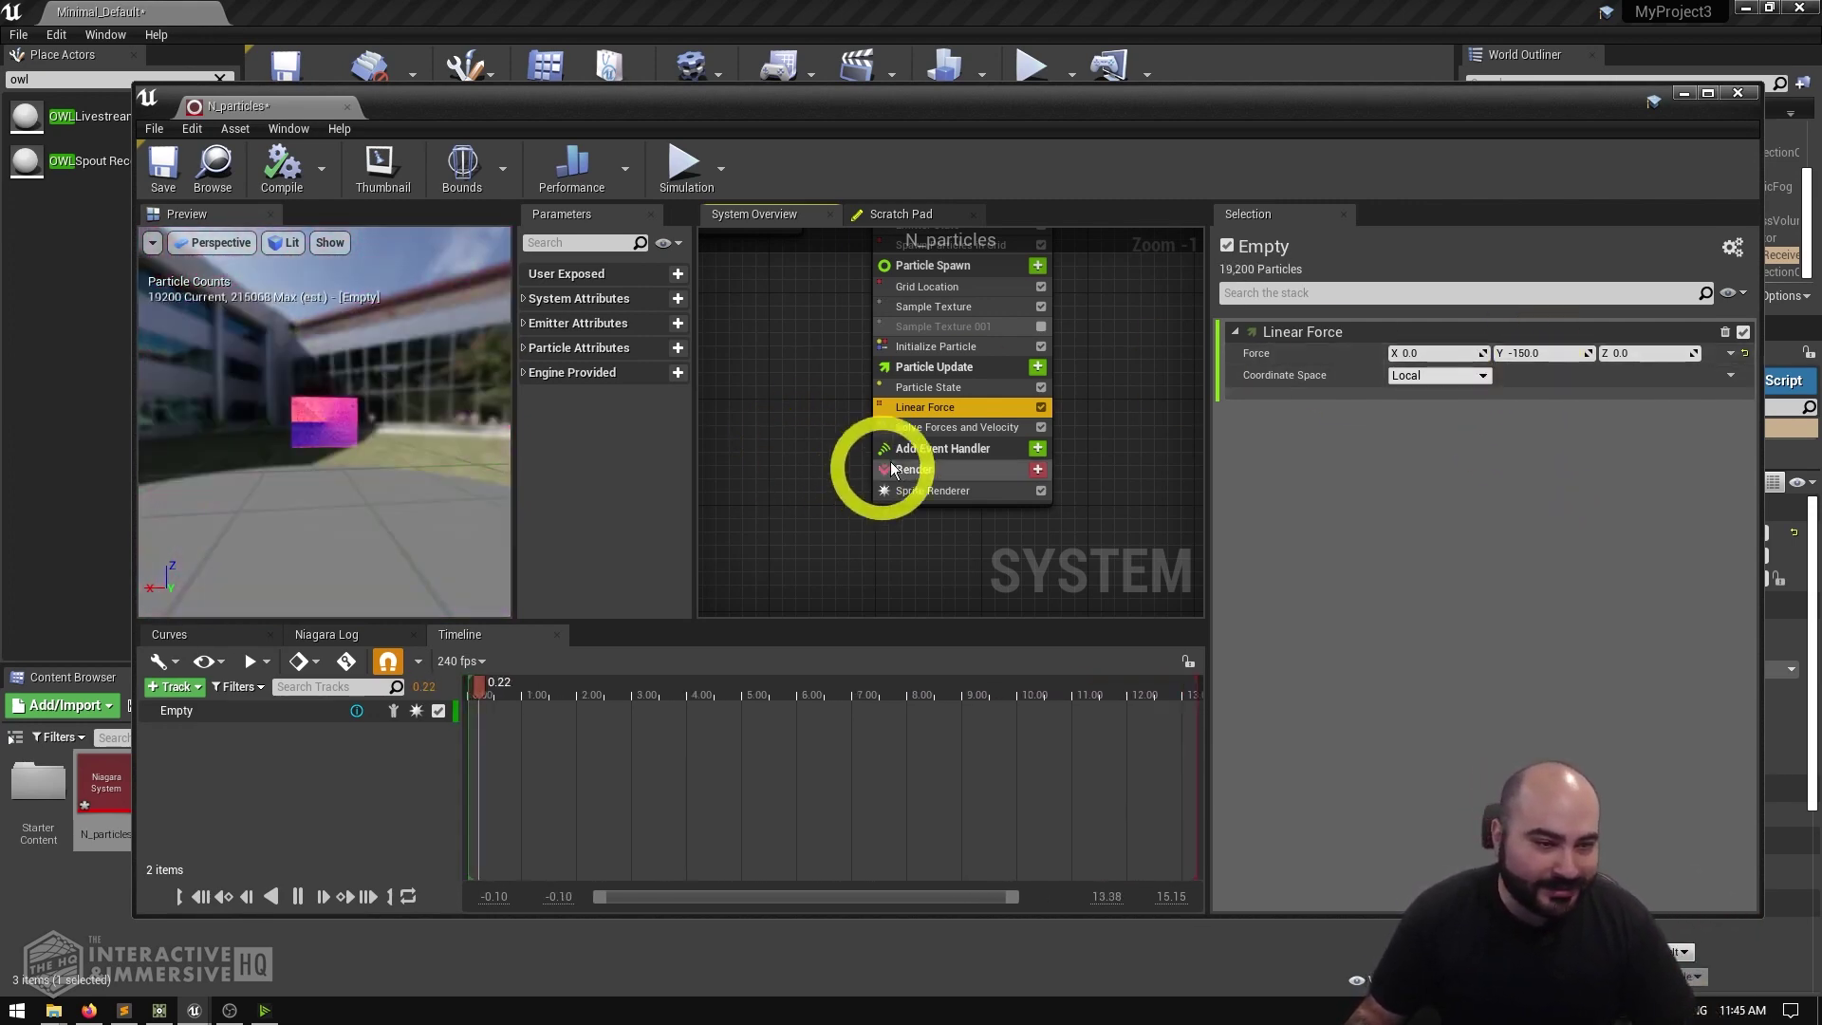
left_click(926, 425)
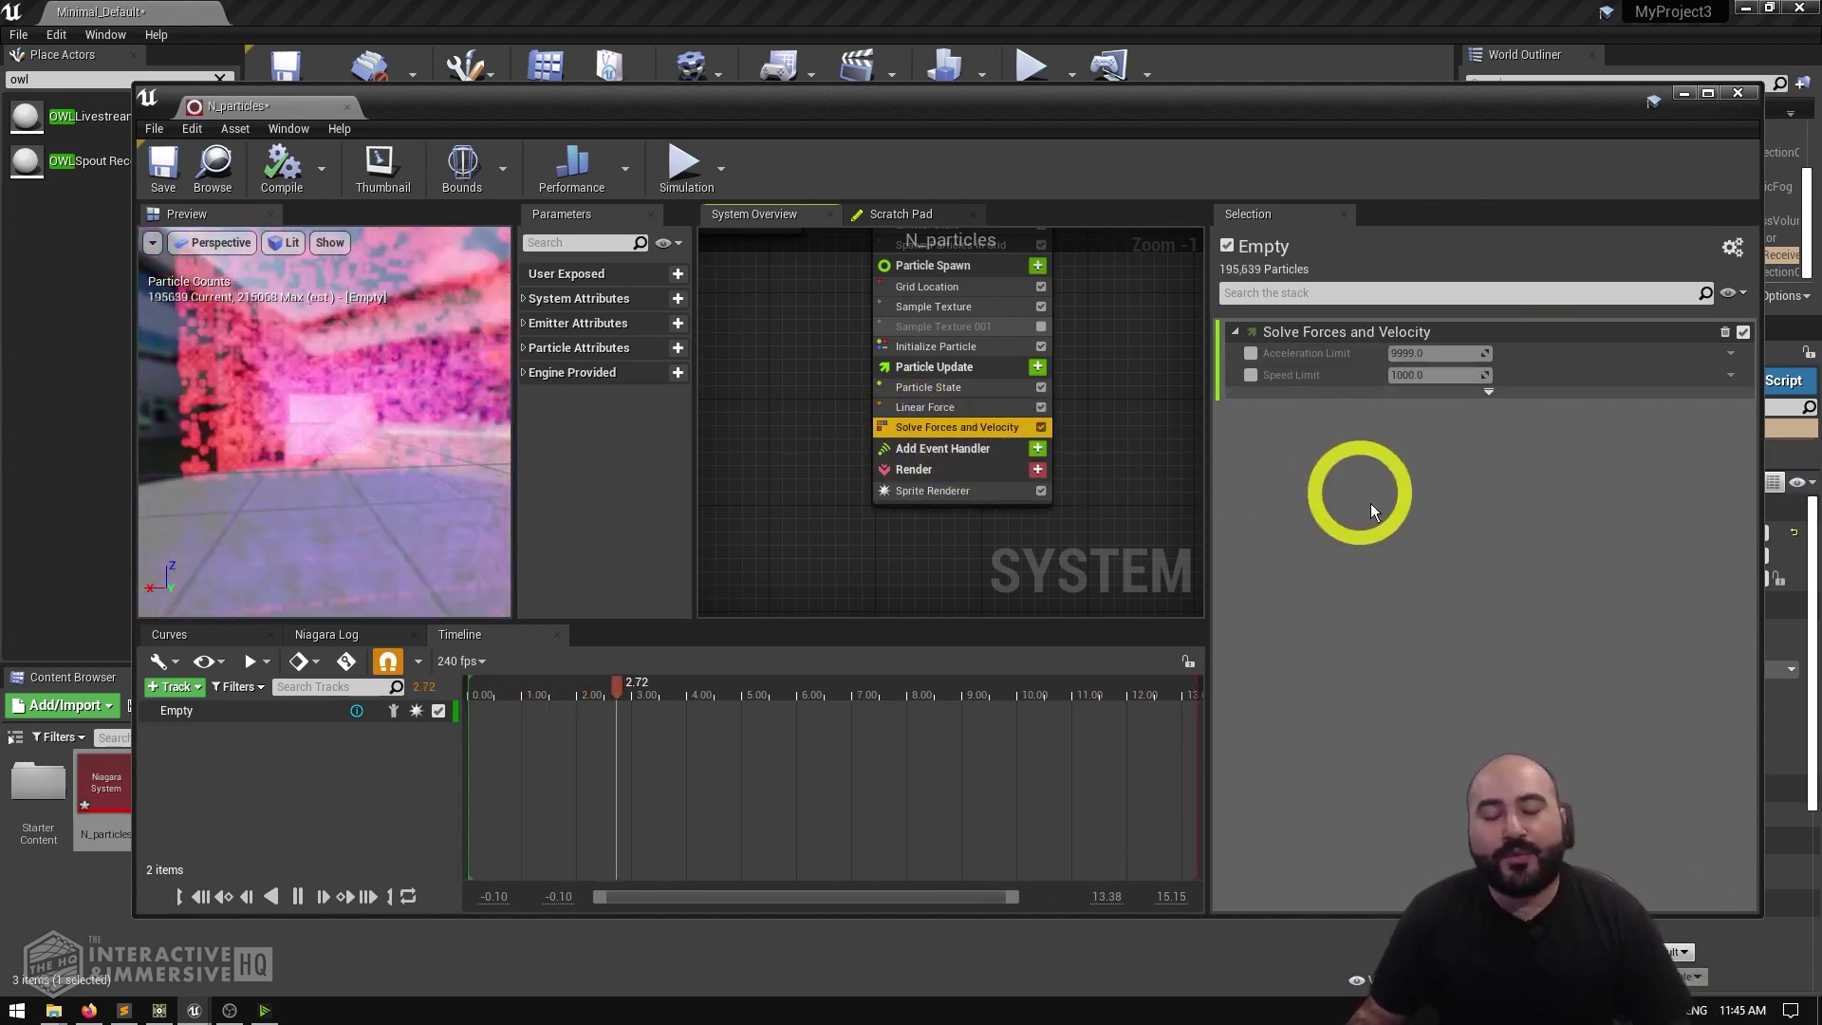
mouse_move(971, 435)
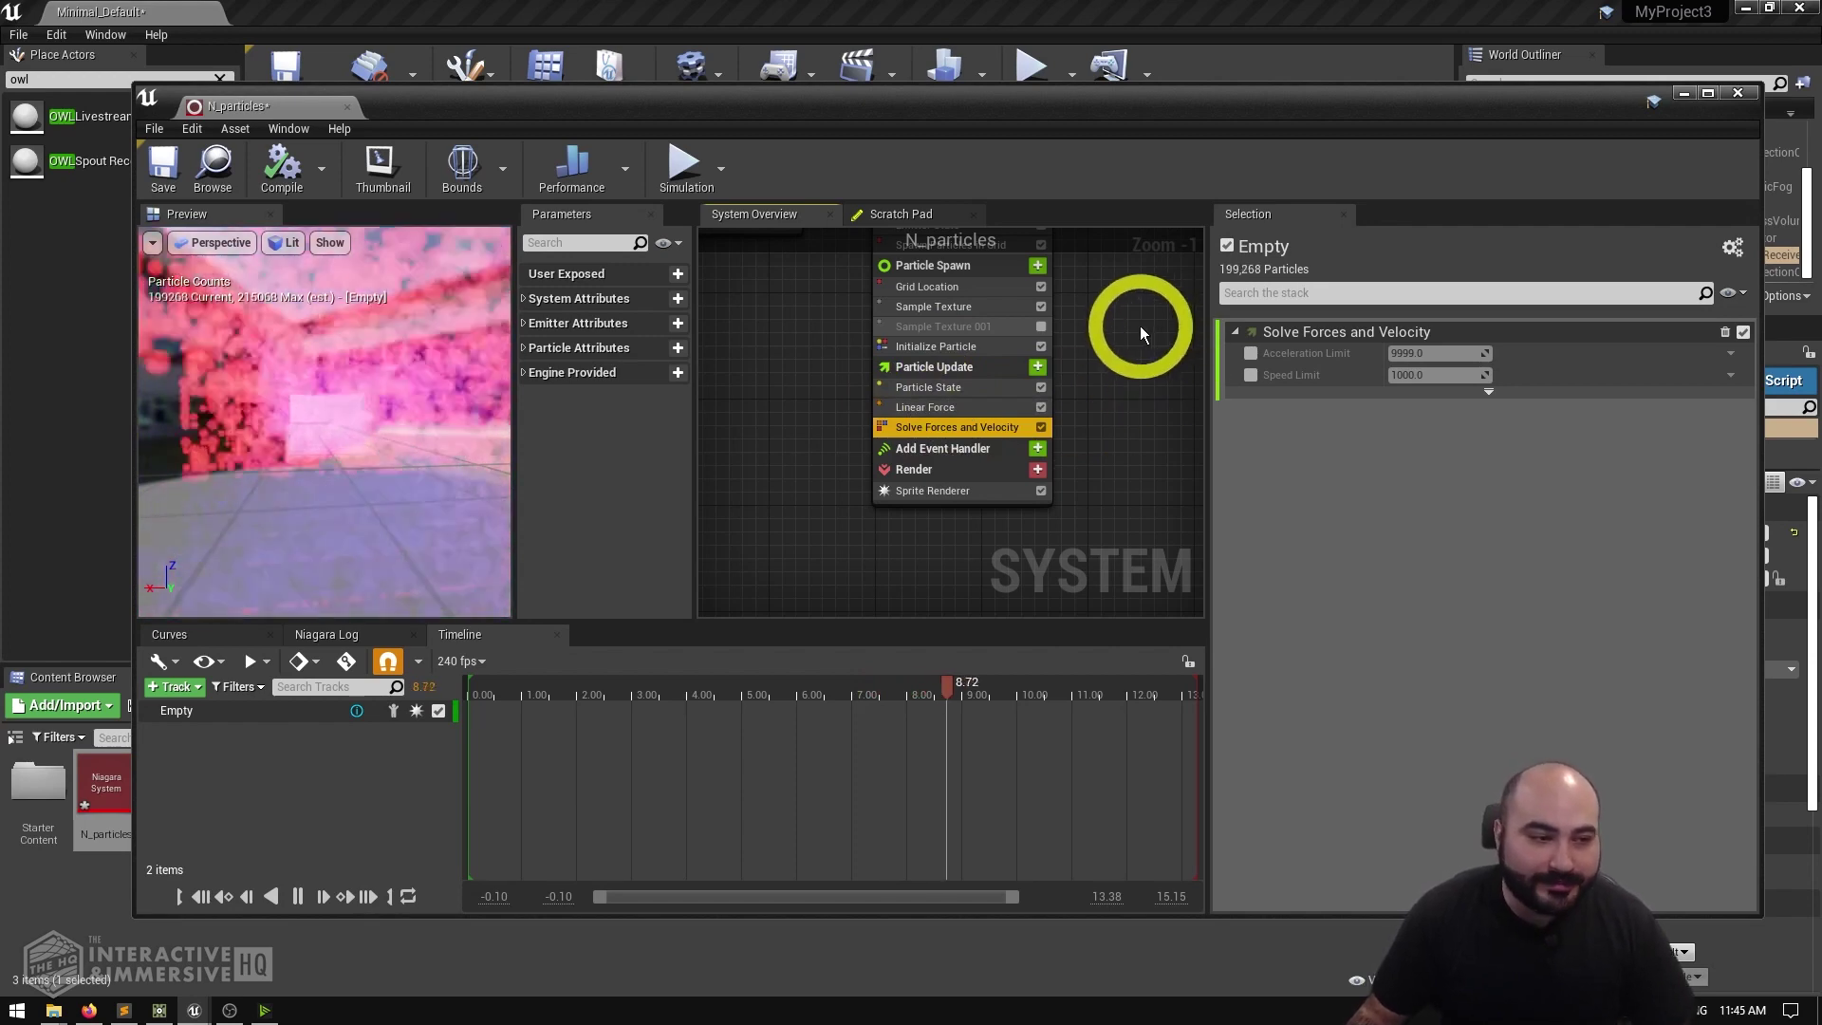
right_click_drag(1140, 327, 1114, 459)
scroll(1131, 421, "down", 1)
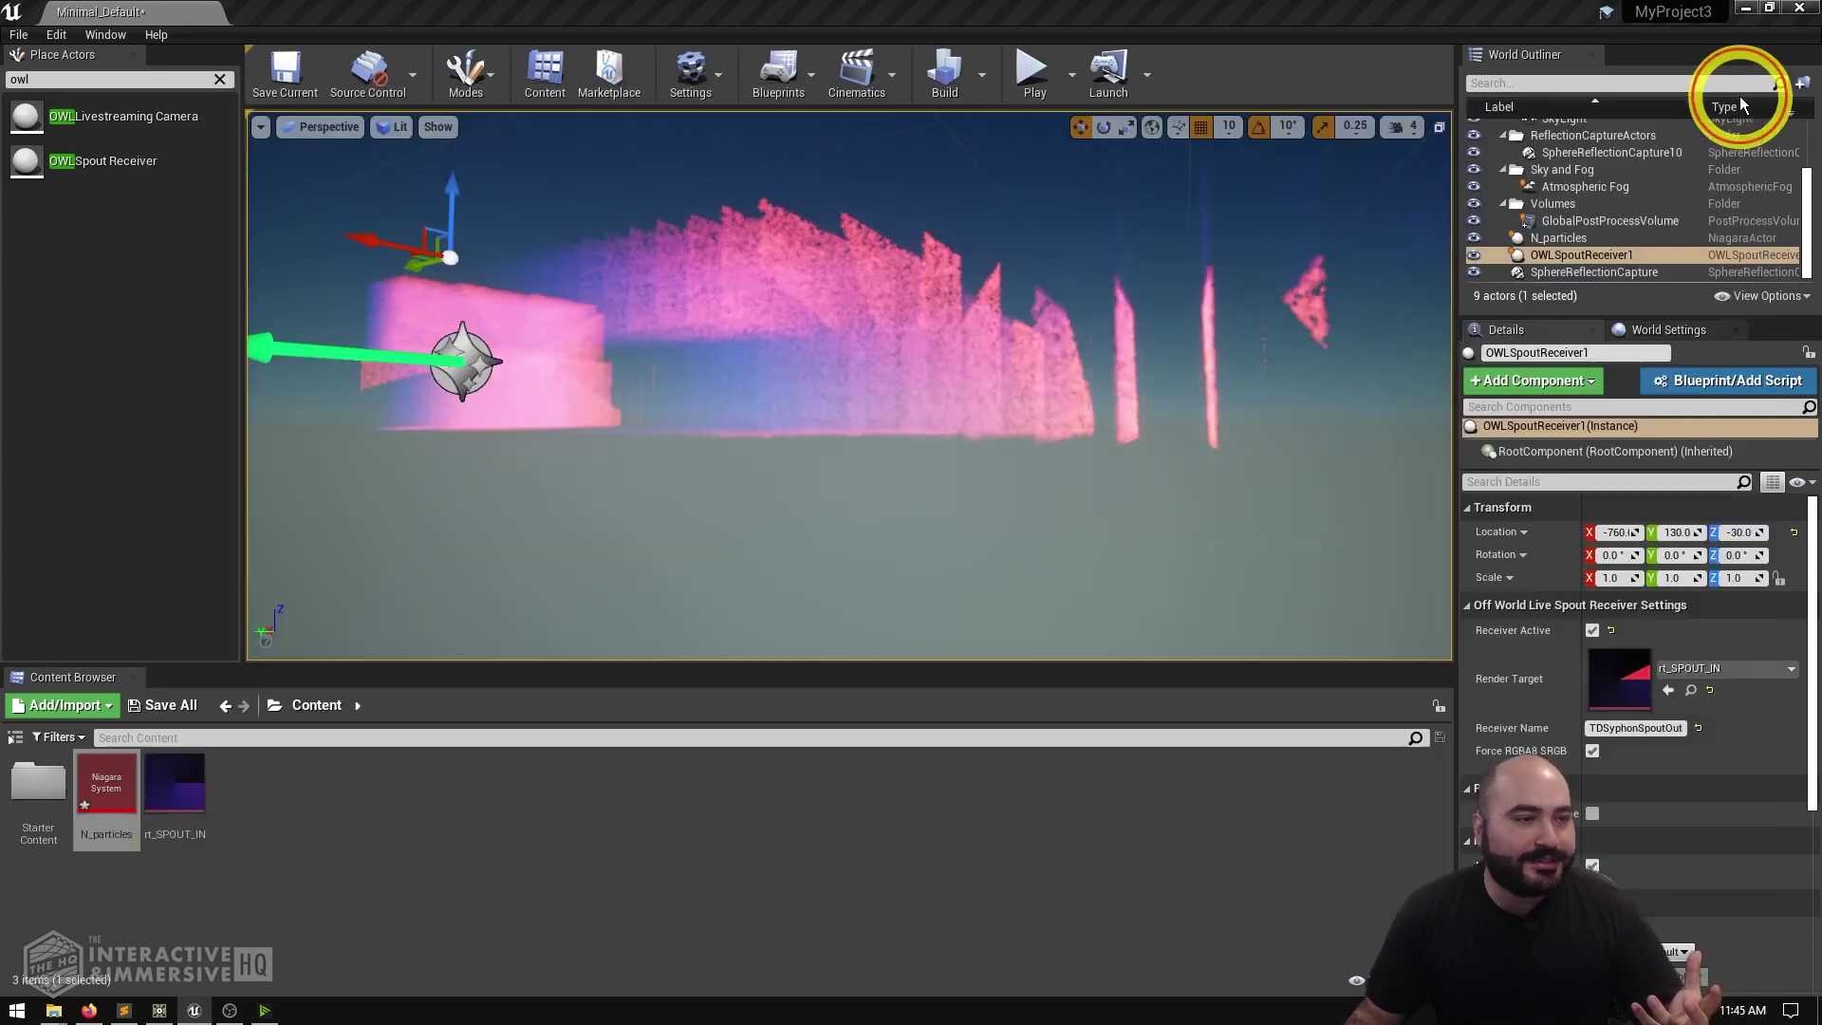
Step: Close the N_particles Niagara editor, view the coloured particle grid in the level, and clear the asset selection
left_click(1739, 95)
right_click_drag(996, 489, 1122, 452)
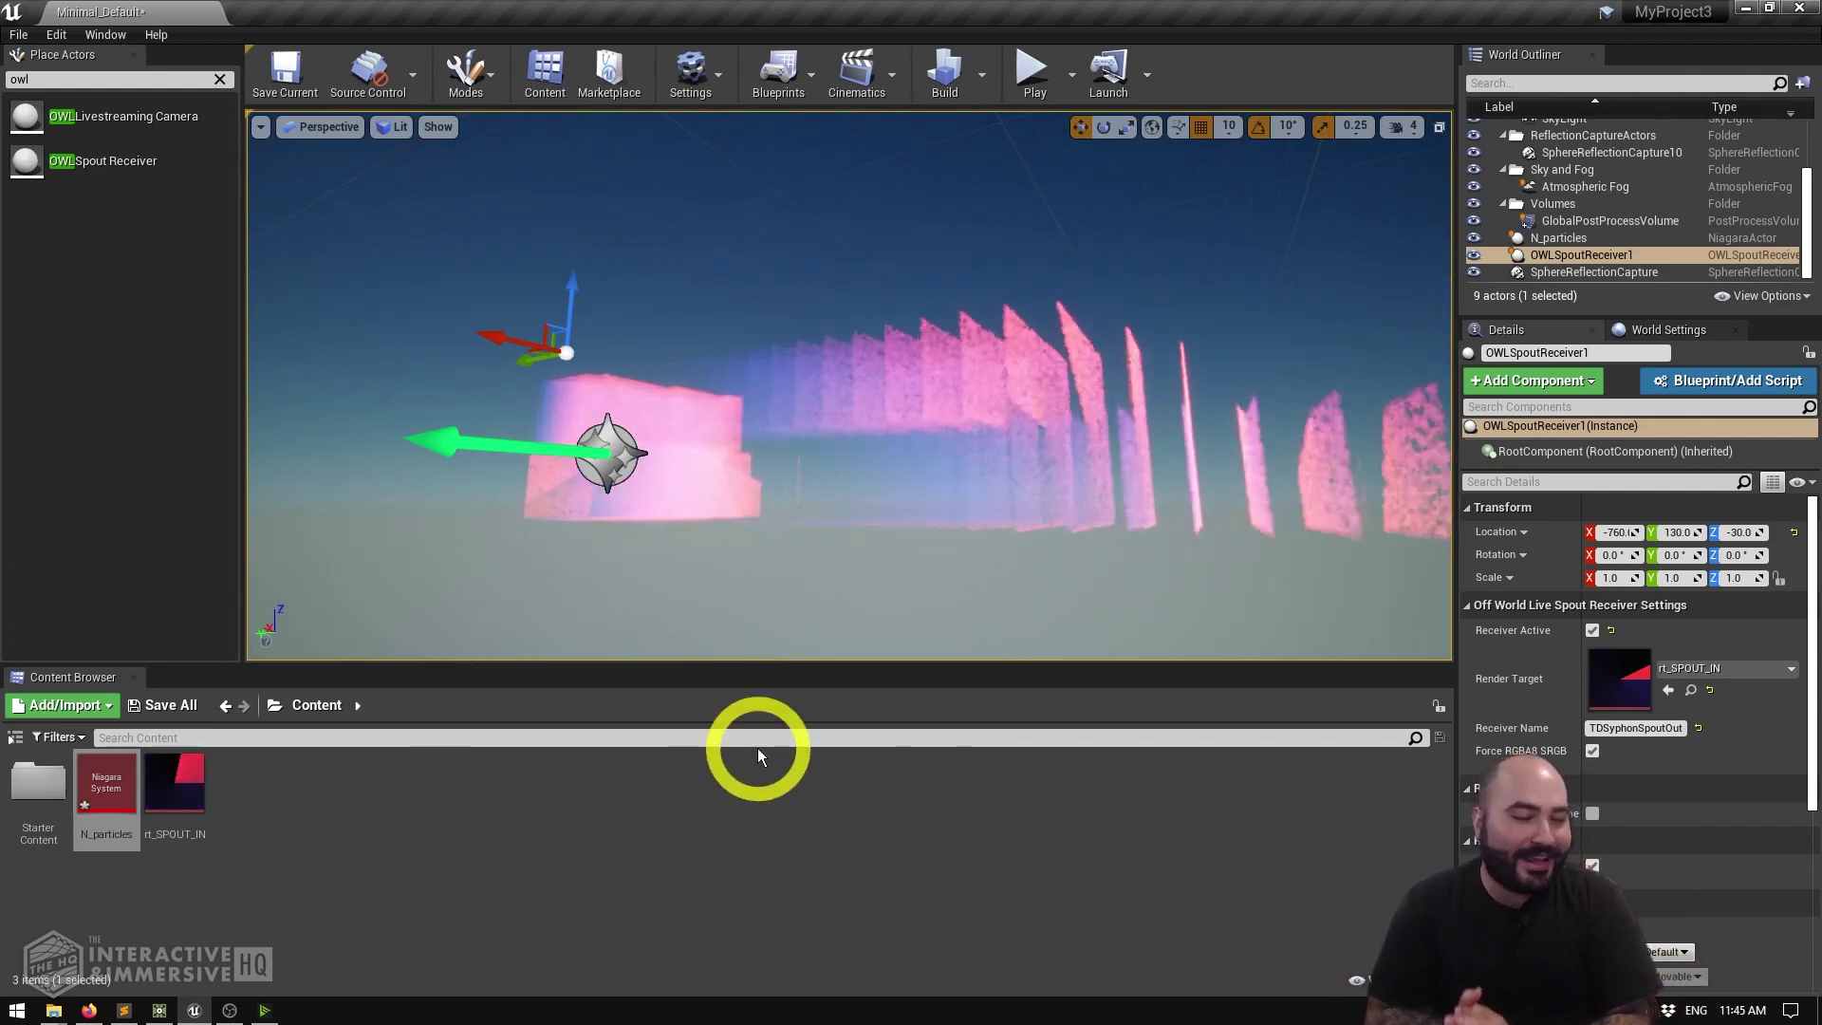
left_click(571, 850)
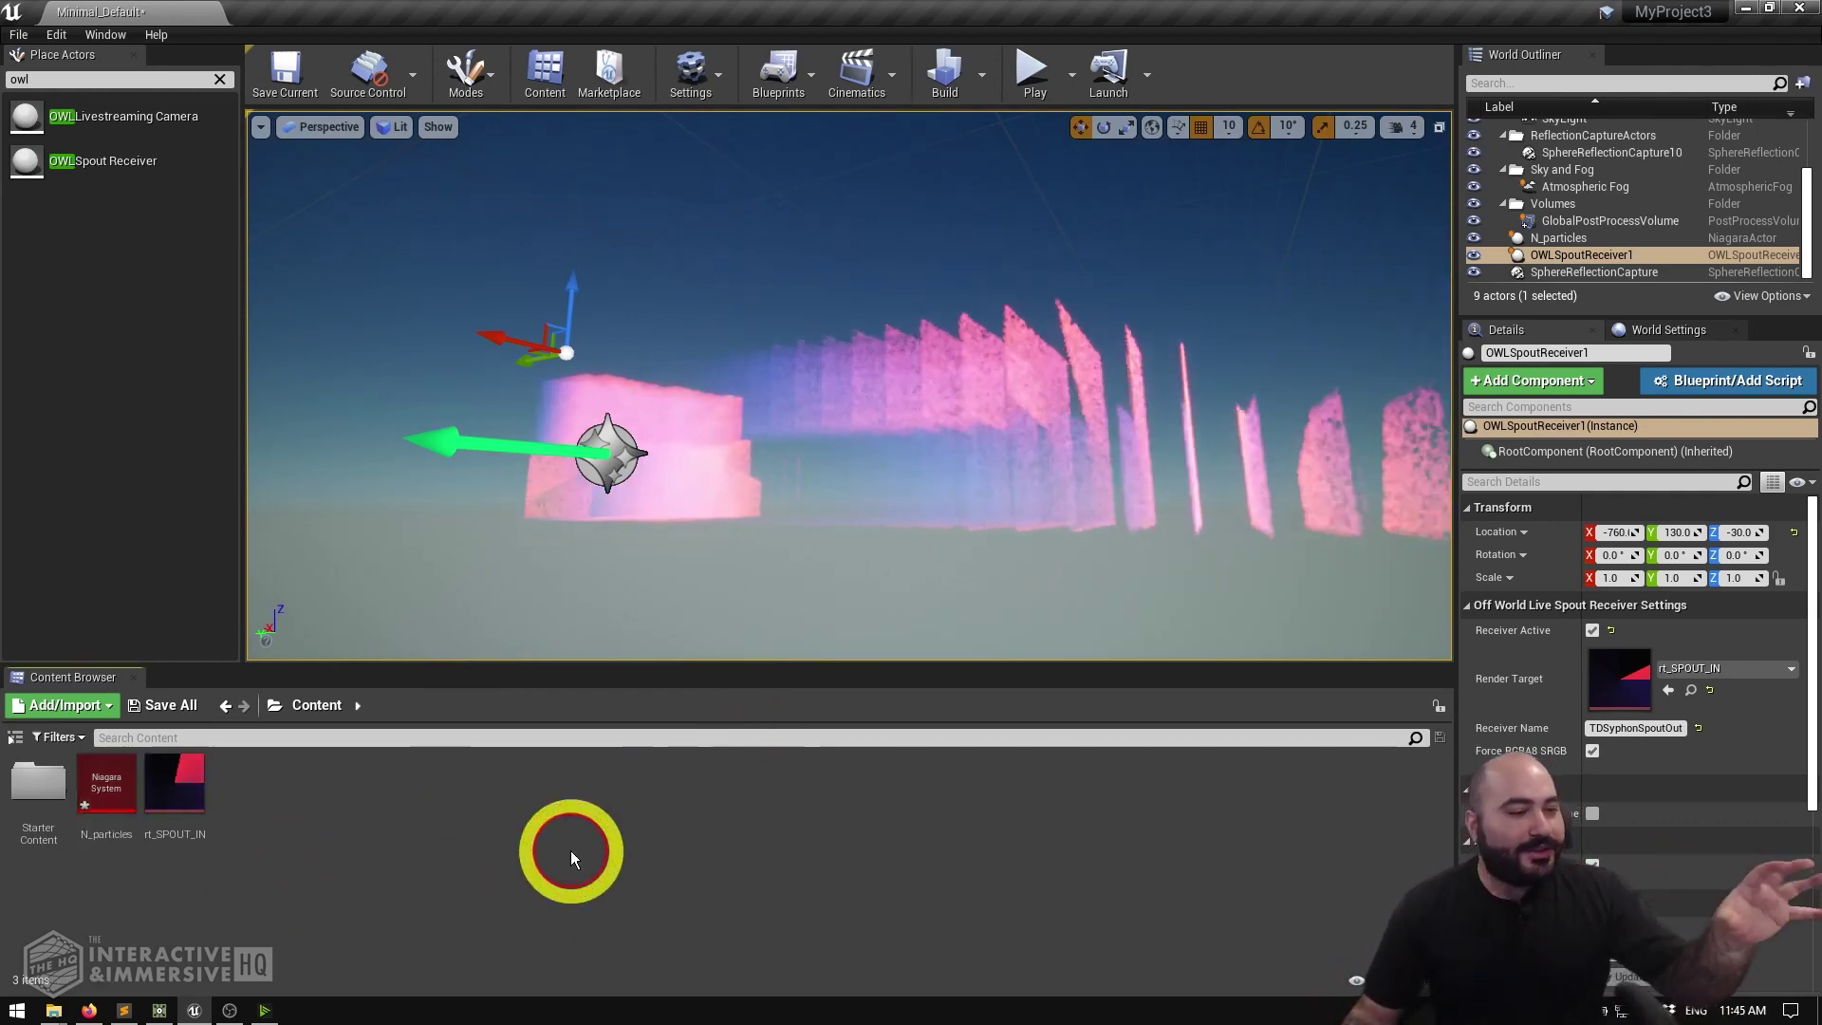